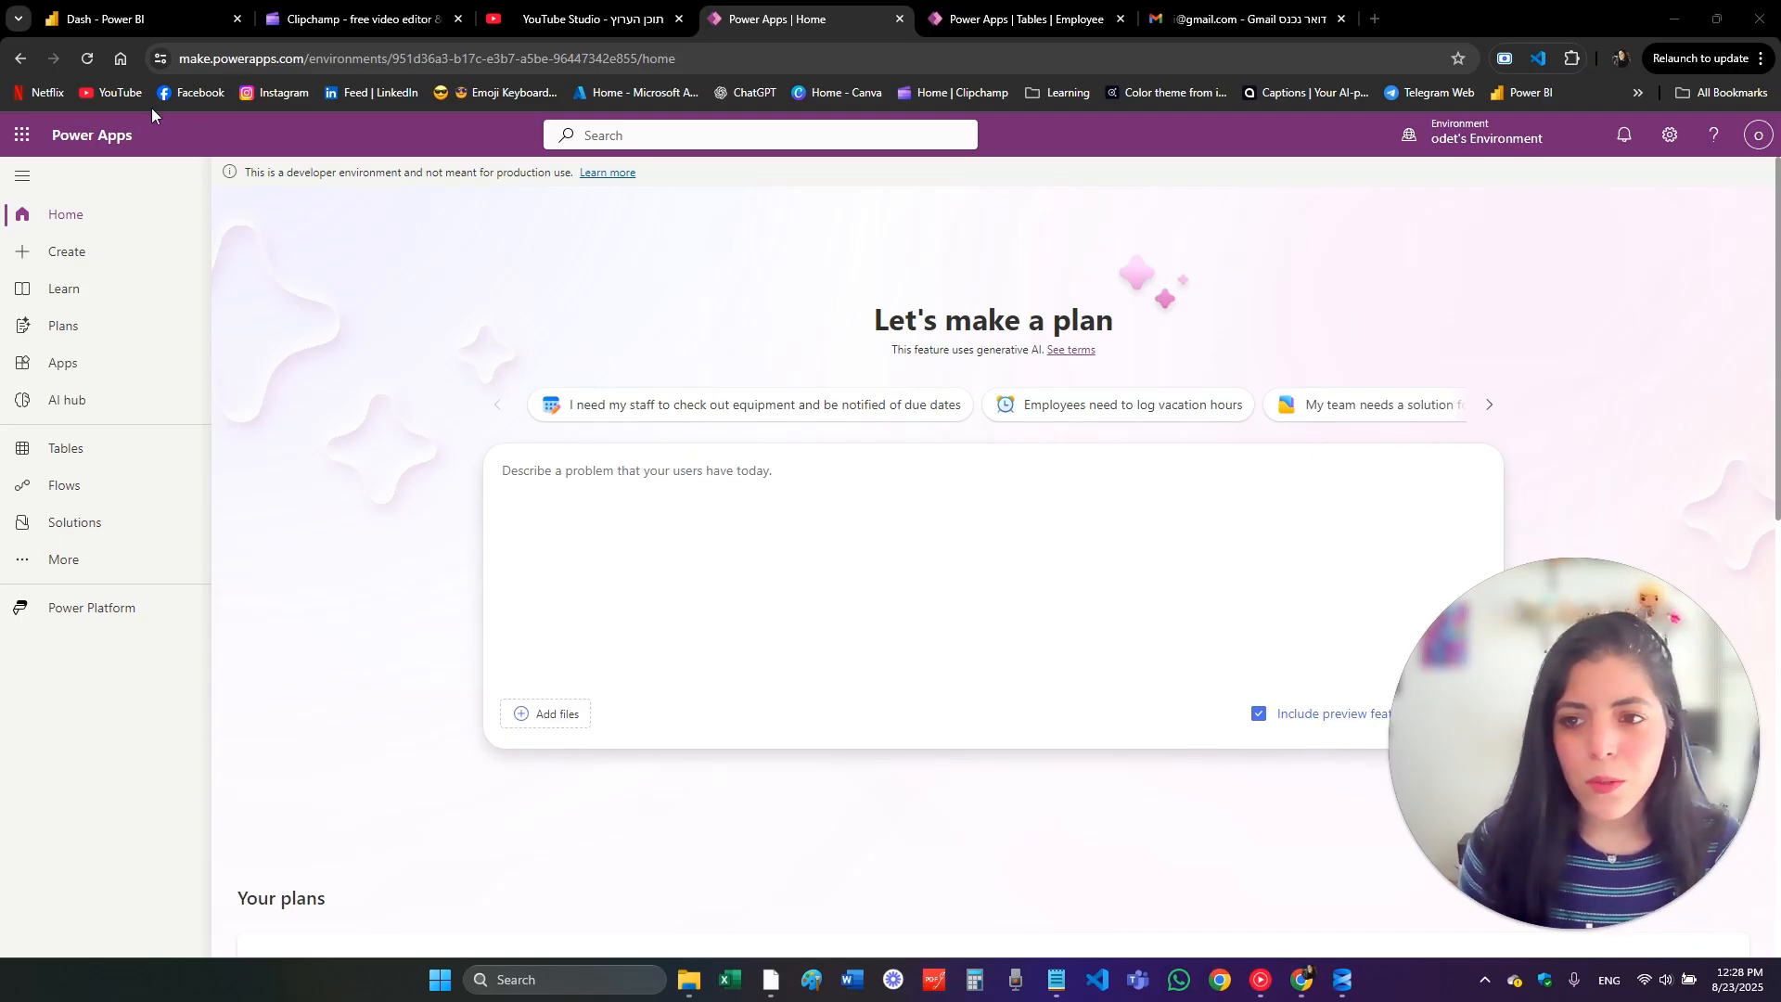
Step: Shorten the page address to make.powerapps.com and load the maker portal's home page
left_click(340, 63)
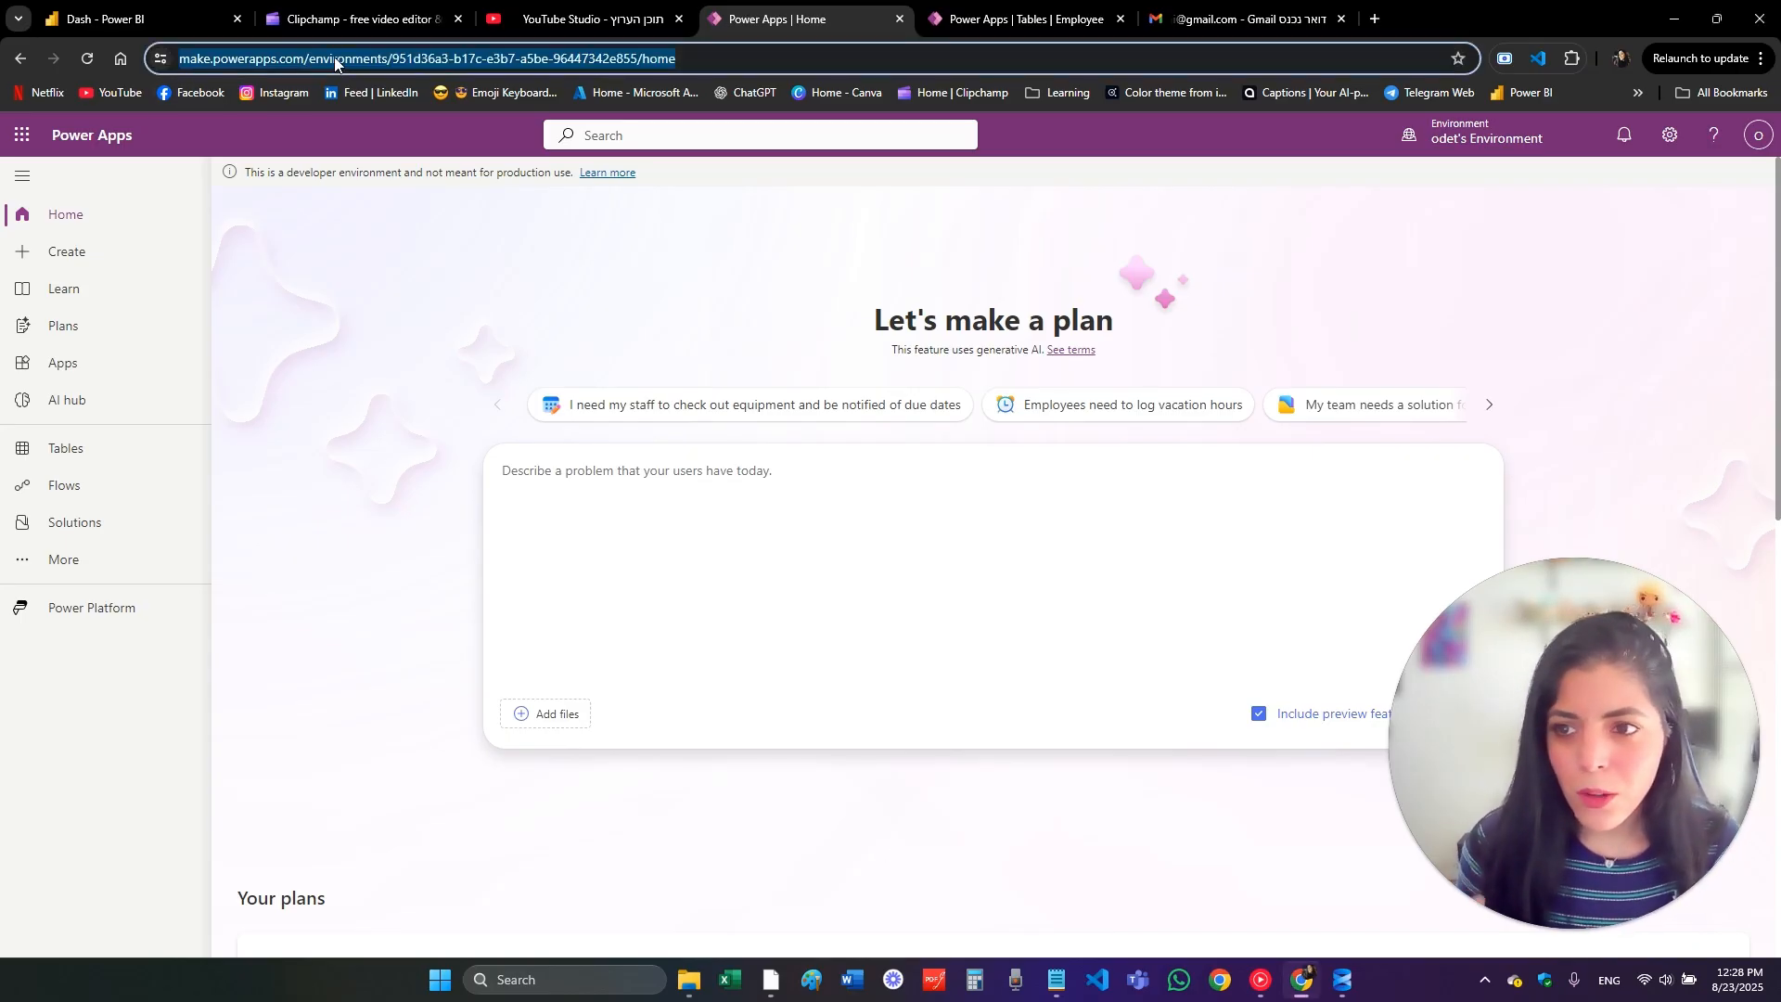
left_click(265, 65)
left_click_drag(346, 61, 756, 58)
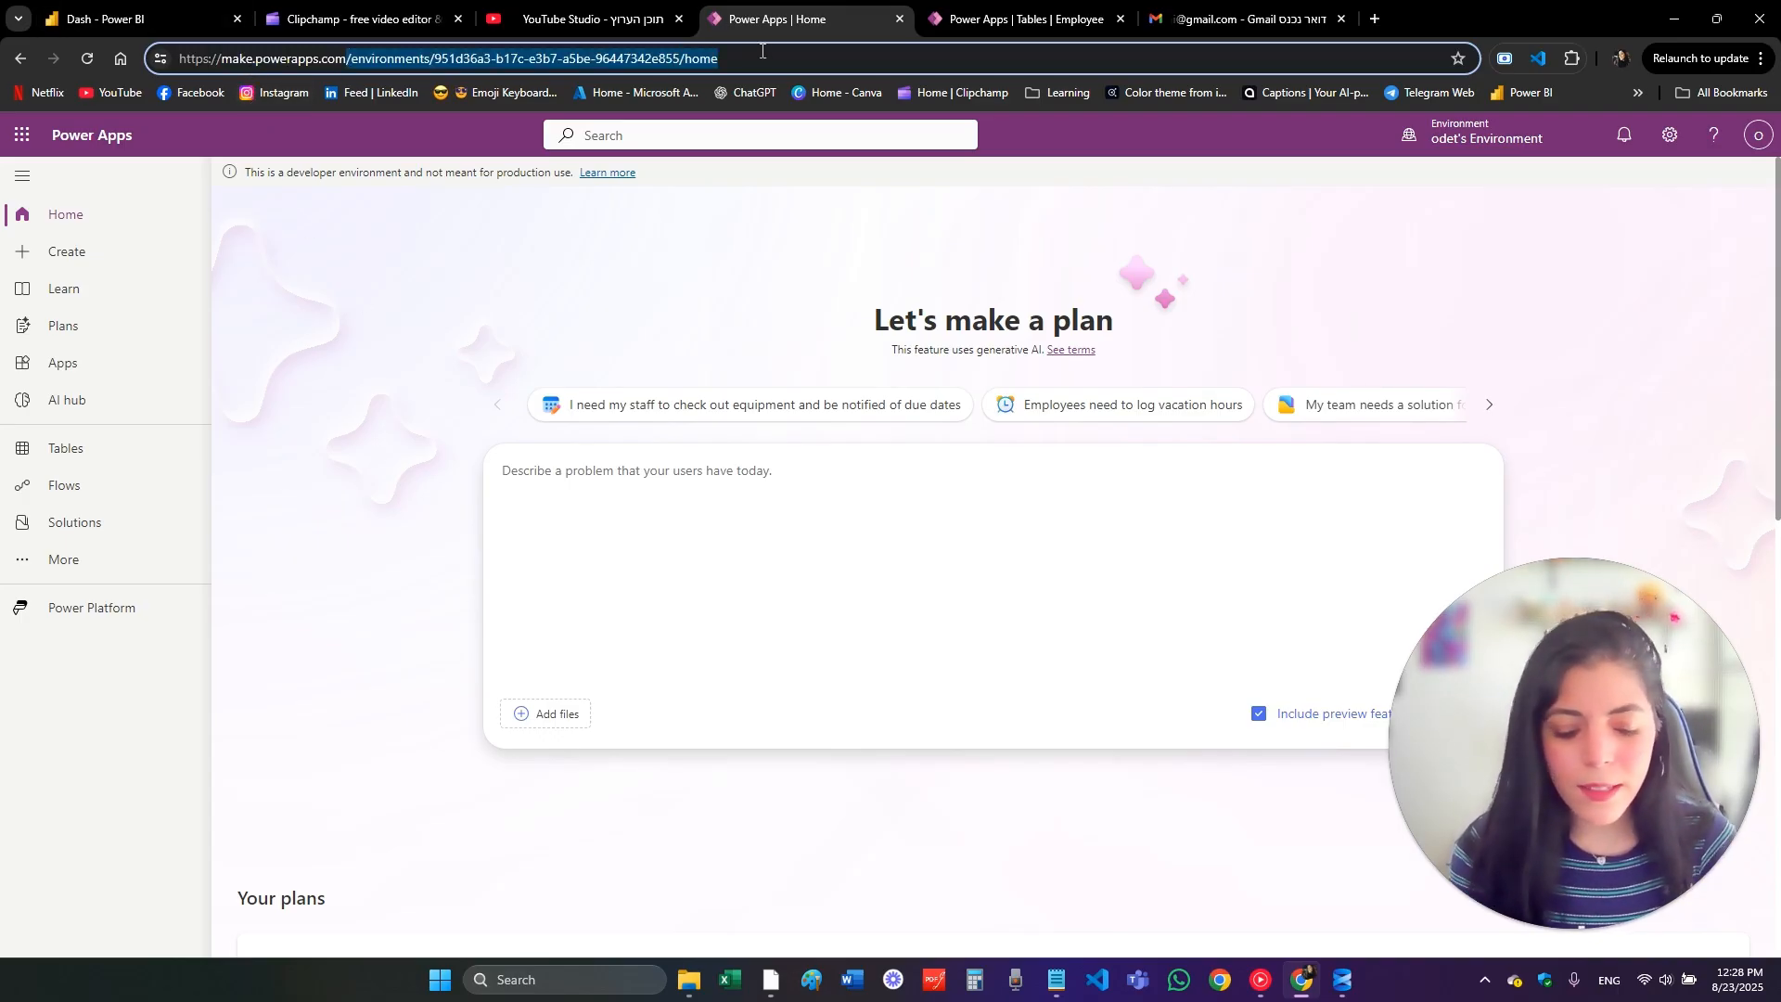
key("BackSpace")
key("Return")
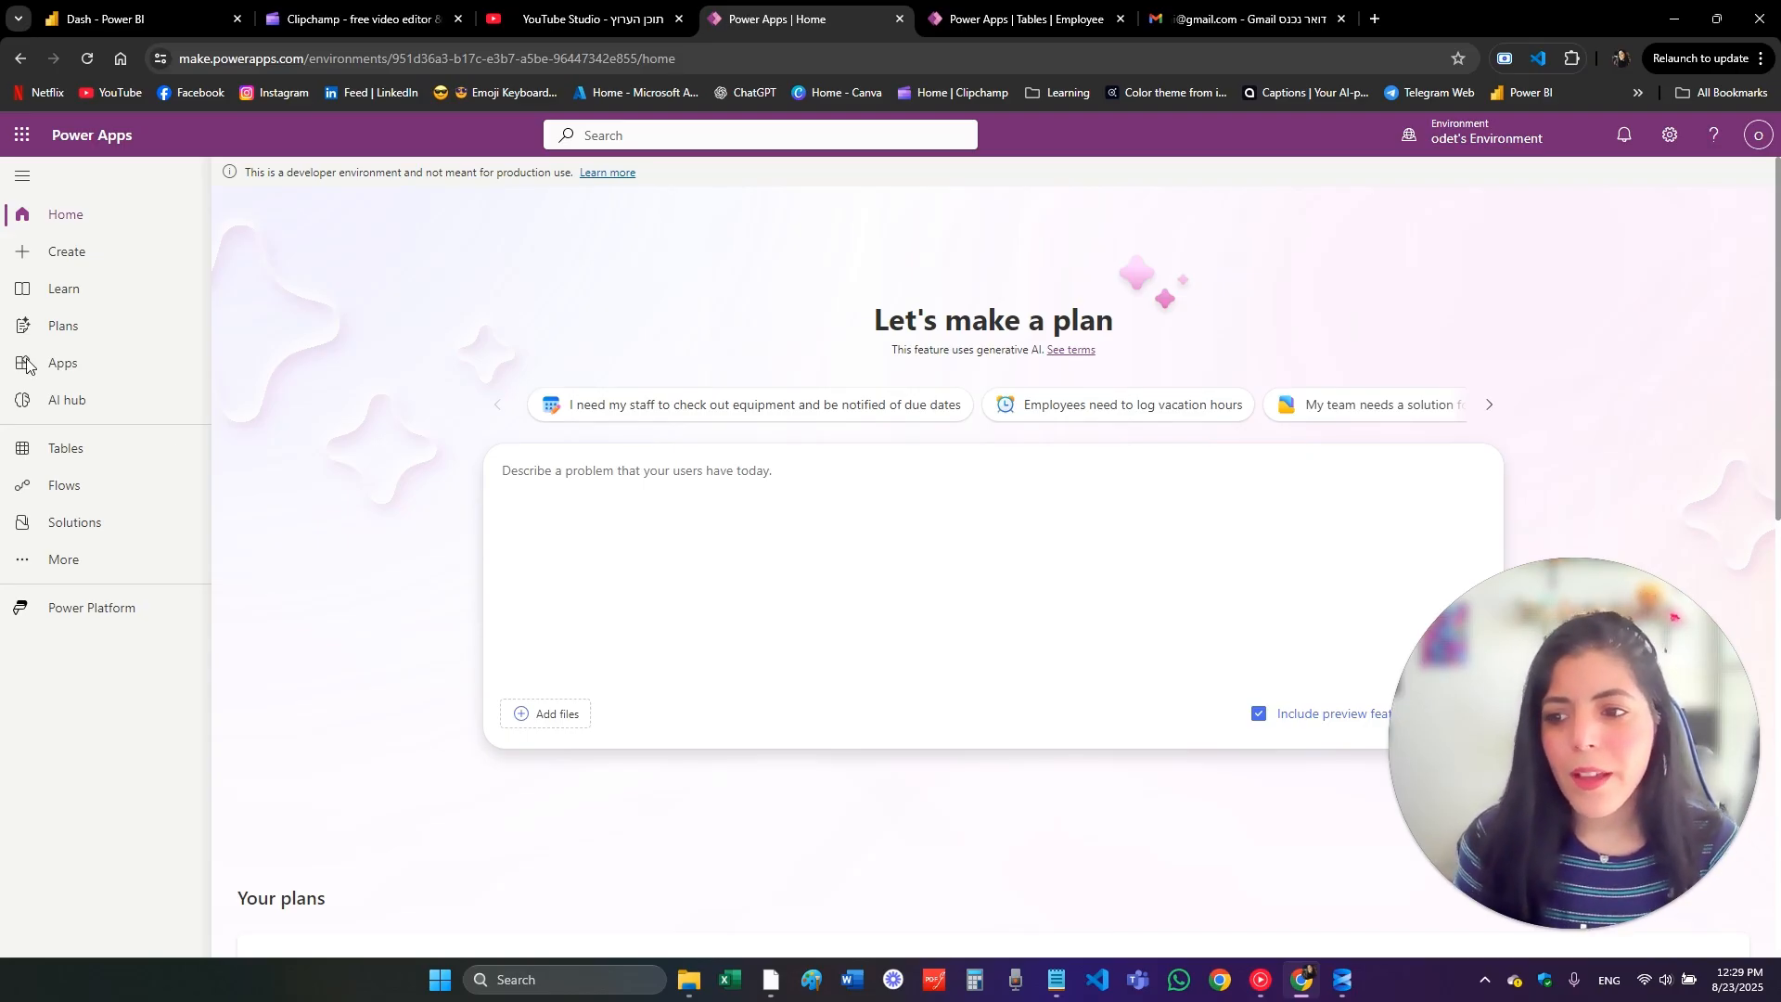
Step: Open the Managers table from the environment's tables to view its columns and data
left_click(69, 443)
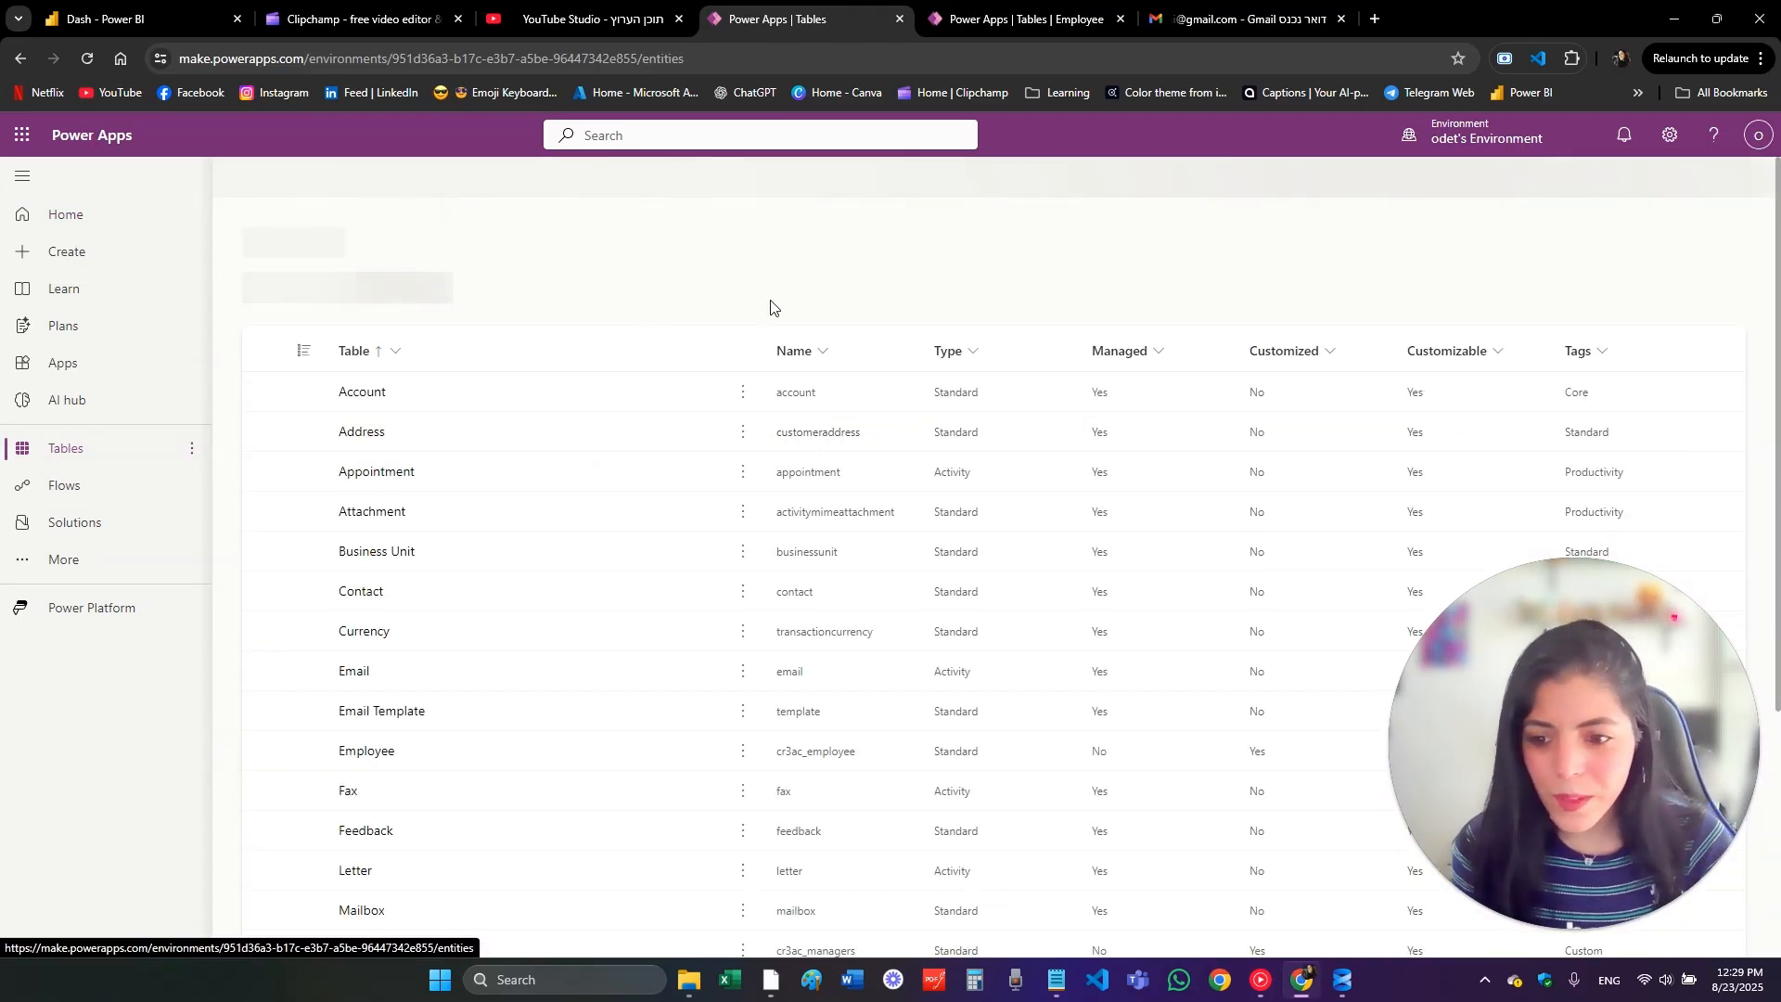
scroll(625, 566, "down", 2)
scroll(612, 571, "down", 2)
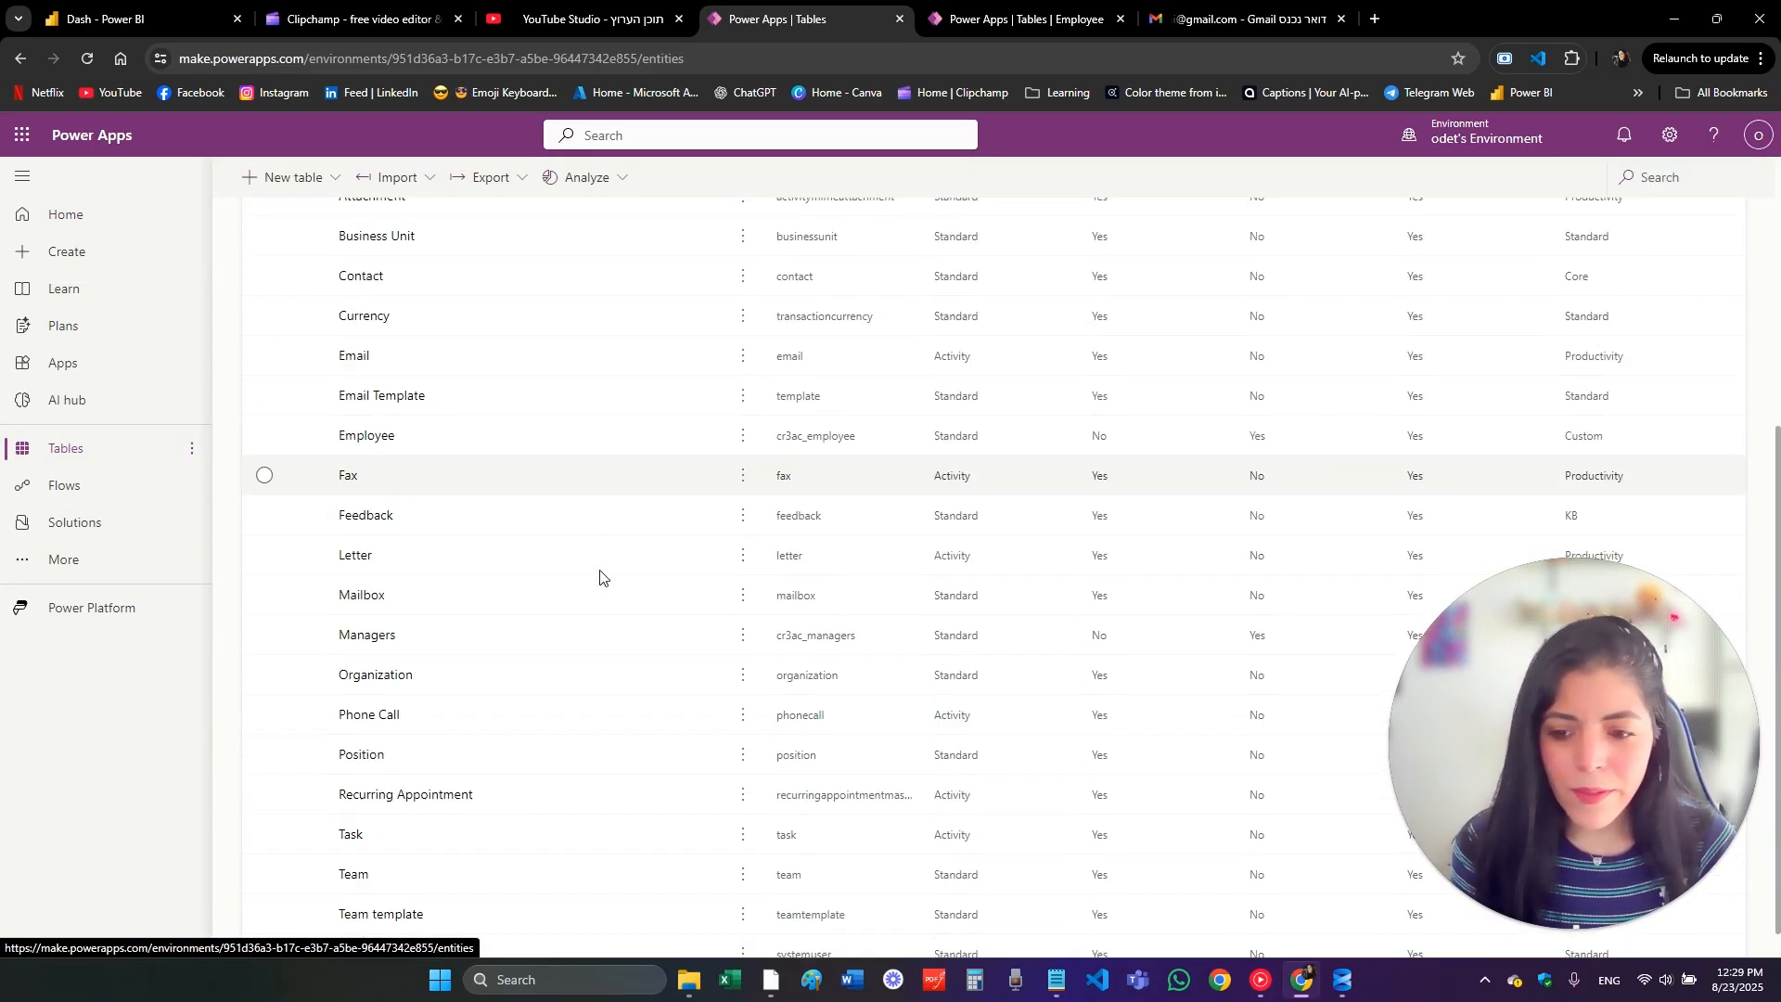
left_click(363, 601)
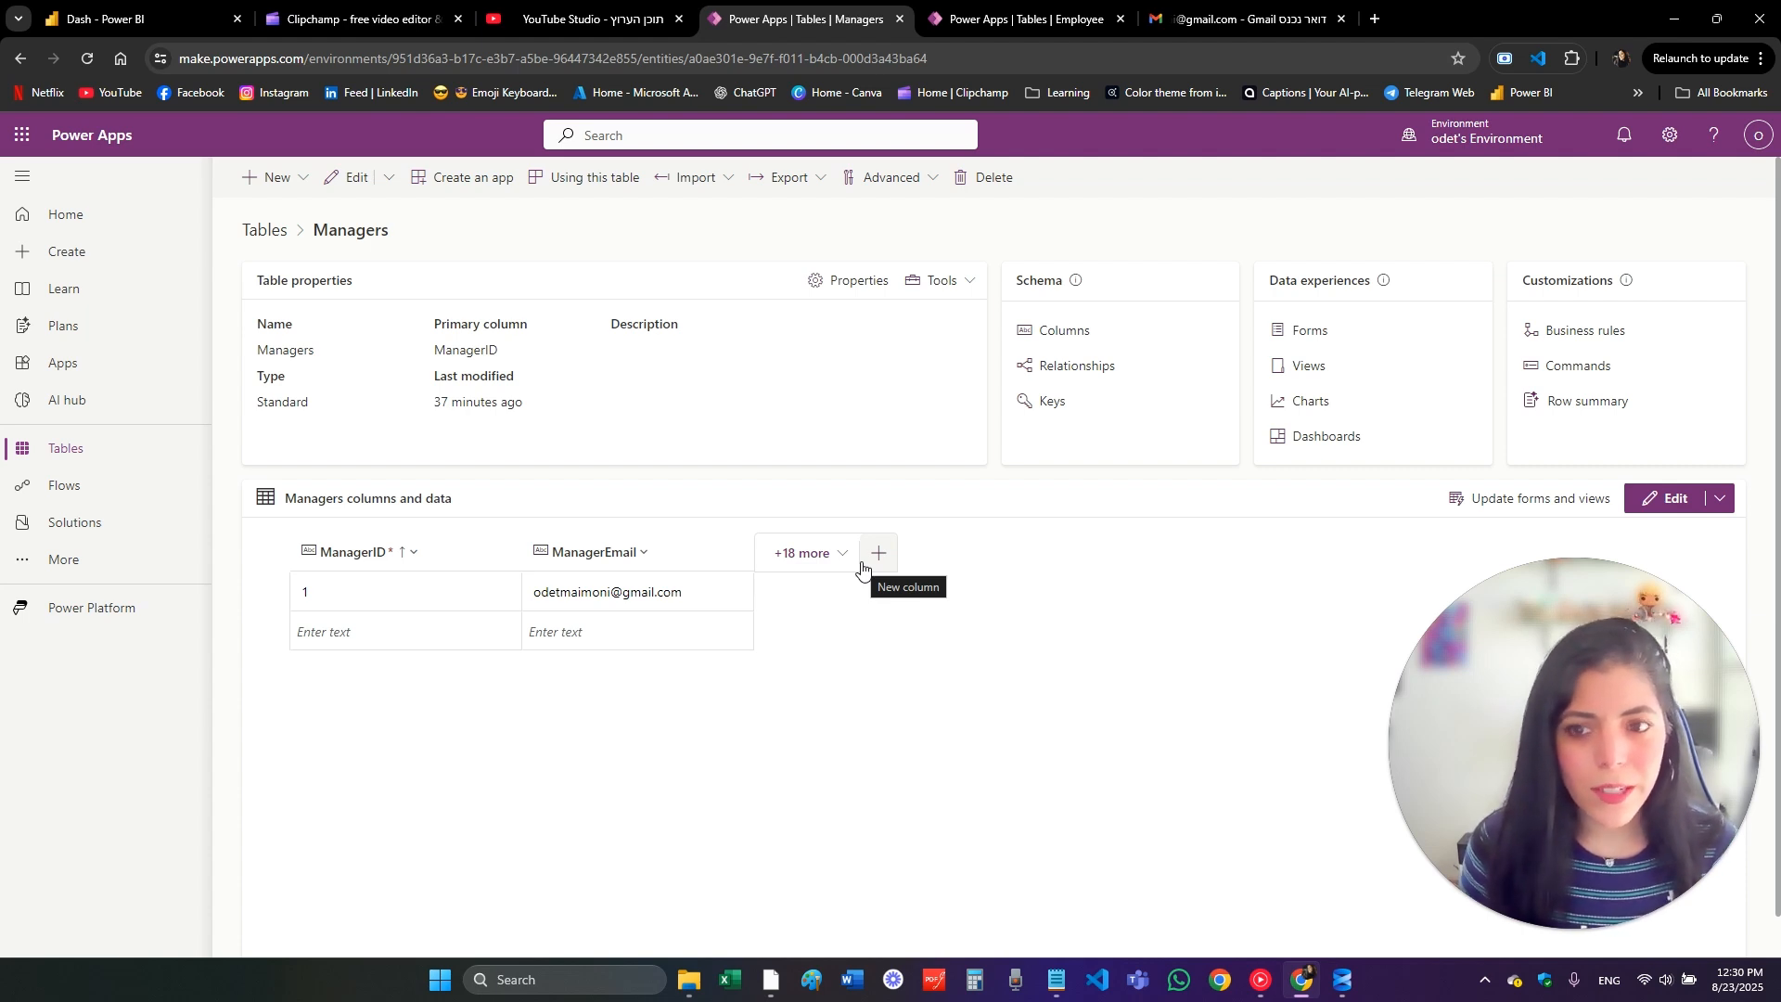
Step: Return to the tables list and open the Employee table to view its data
left_click(265, 230)
scroll(660, 616, "down", 1)
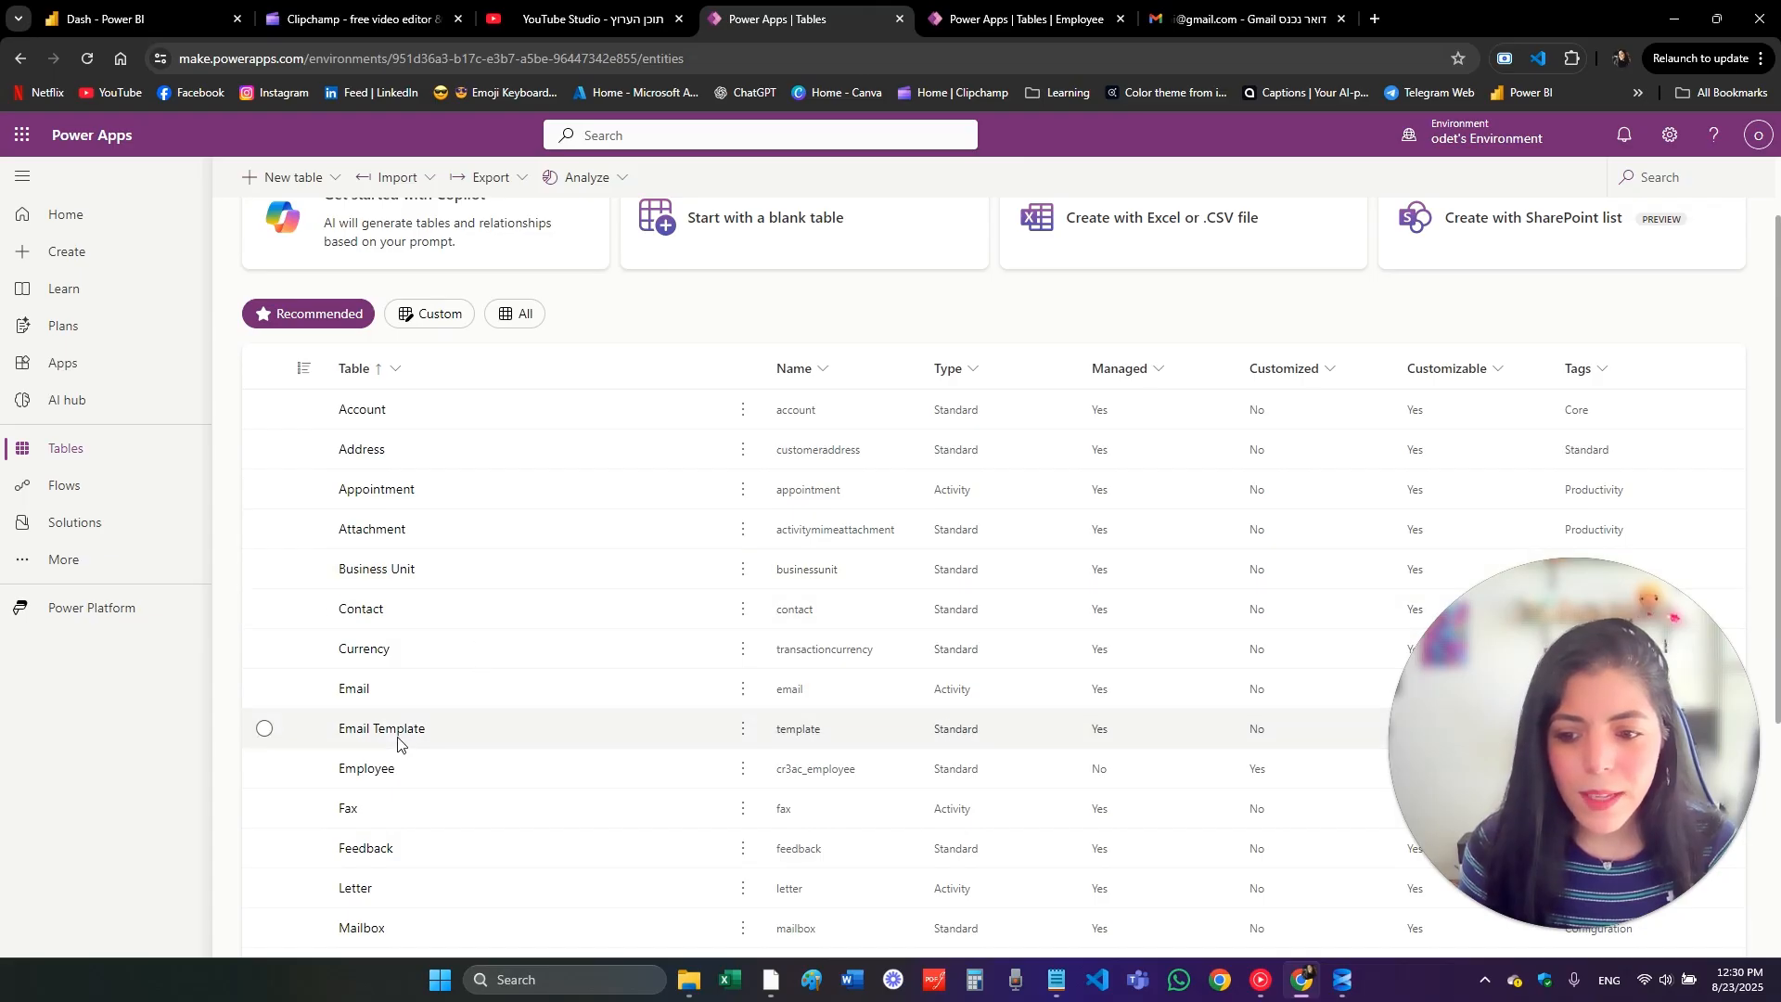
left_click(393, 774)
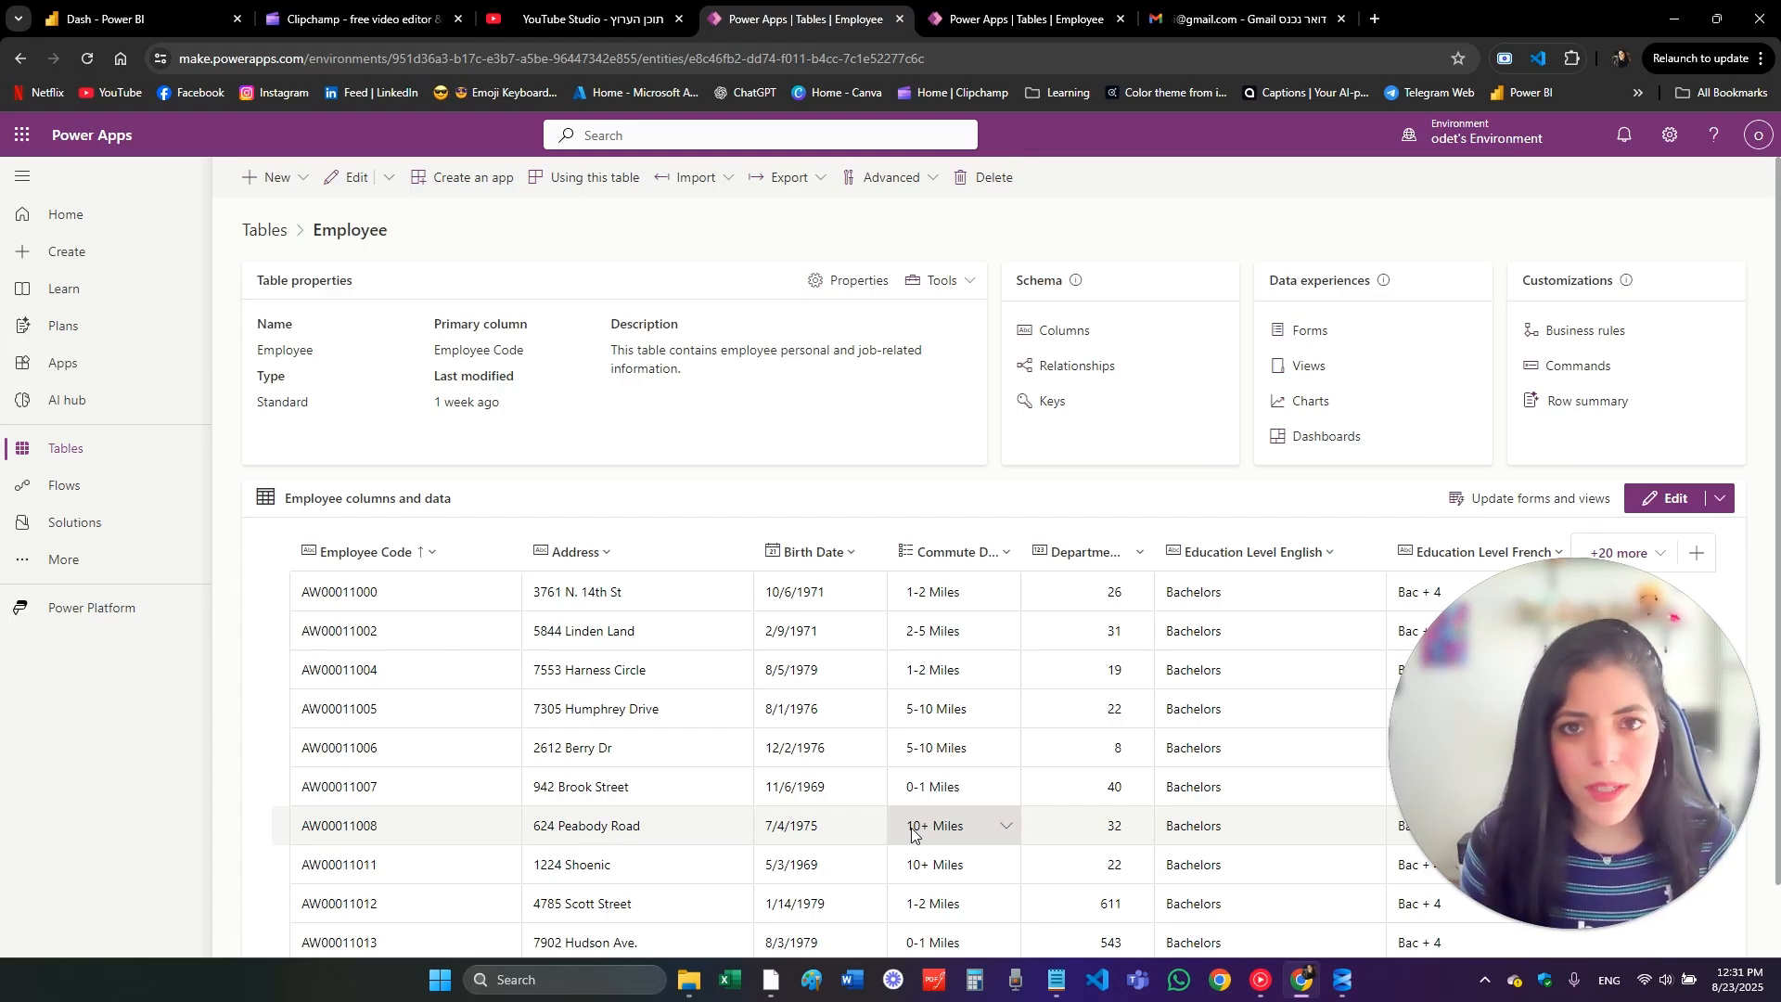
Step: Widen the Manager ID column in the Employee table data and clear its filter
scroll(616, 686, "down", 1)
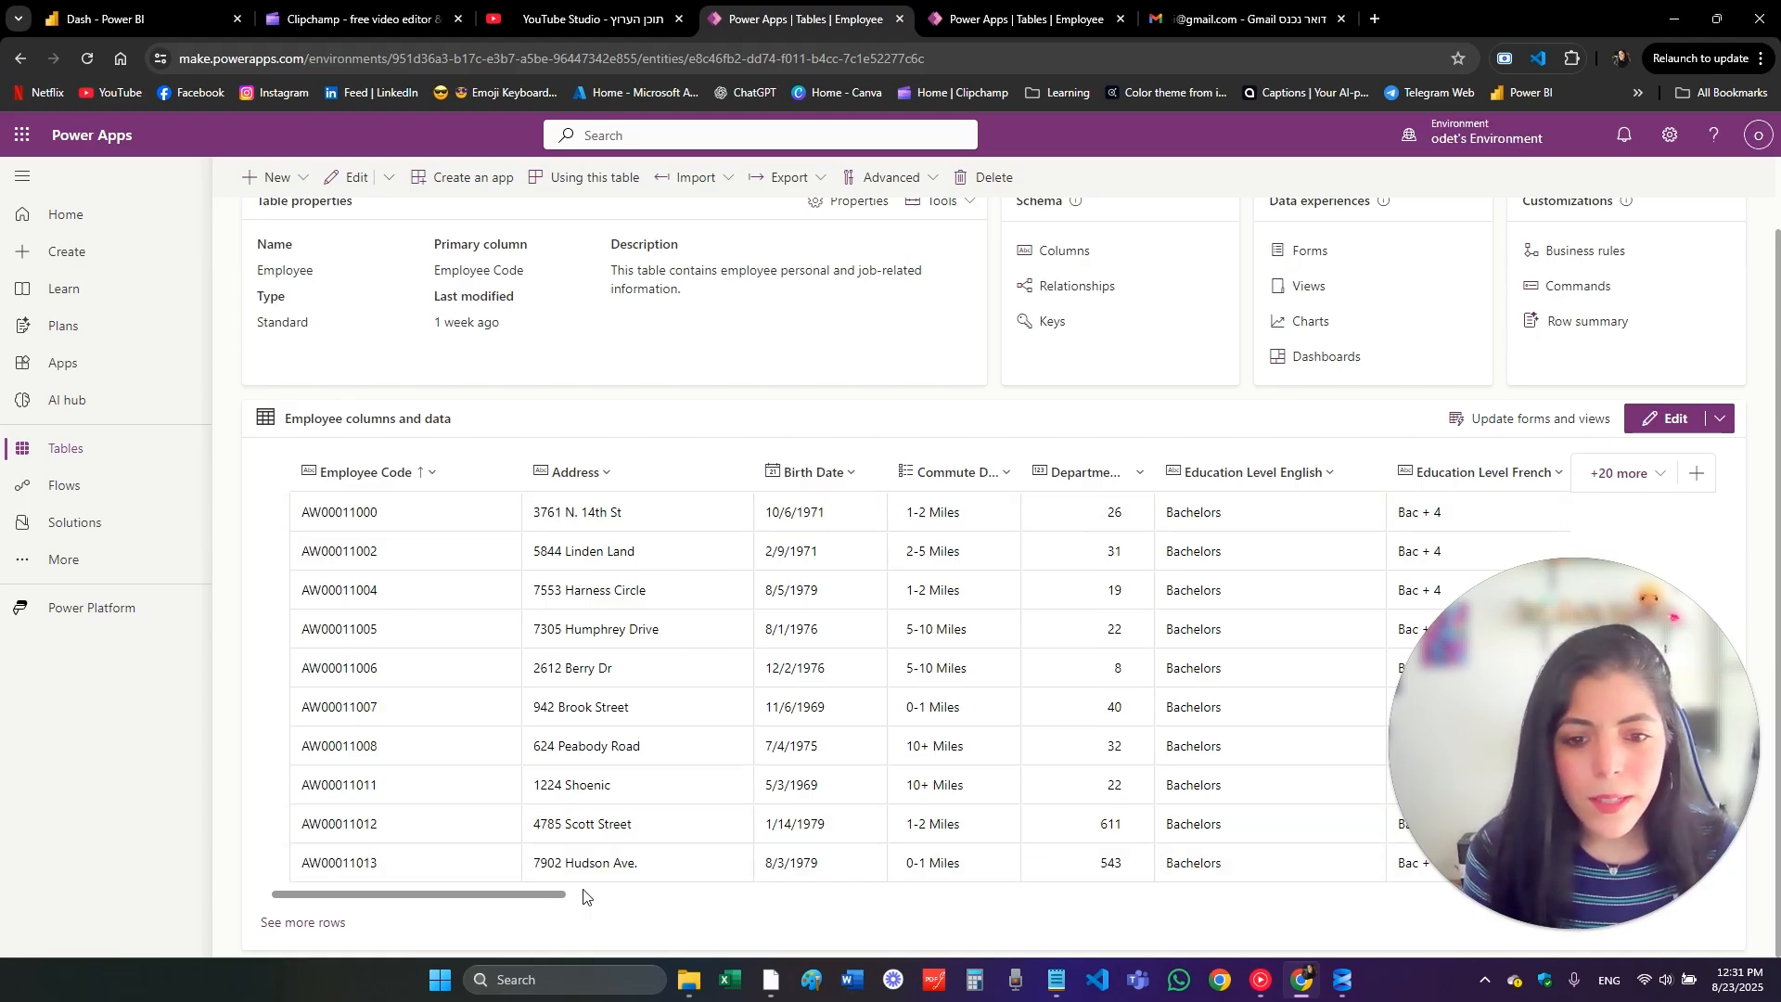
left_click_drag(547, 895, 1143, 921)
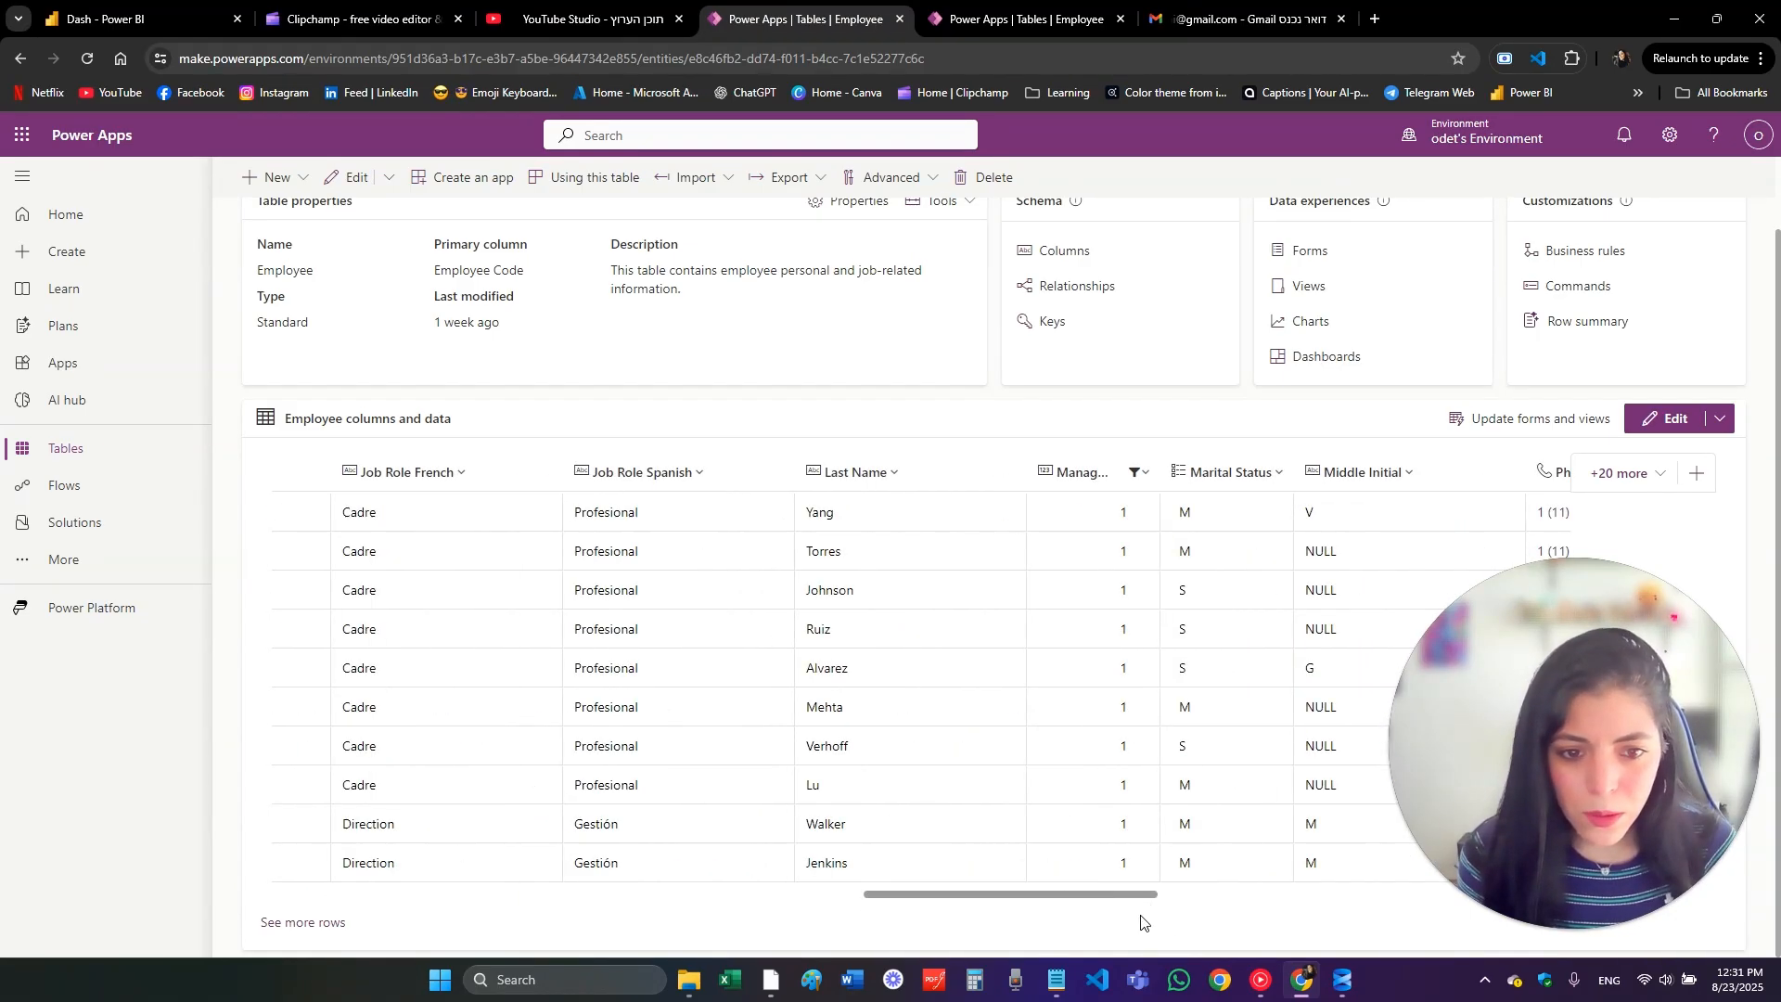
left_click(1113, 475)
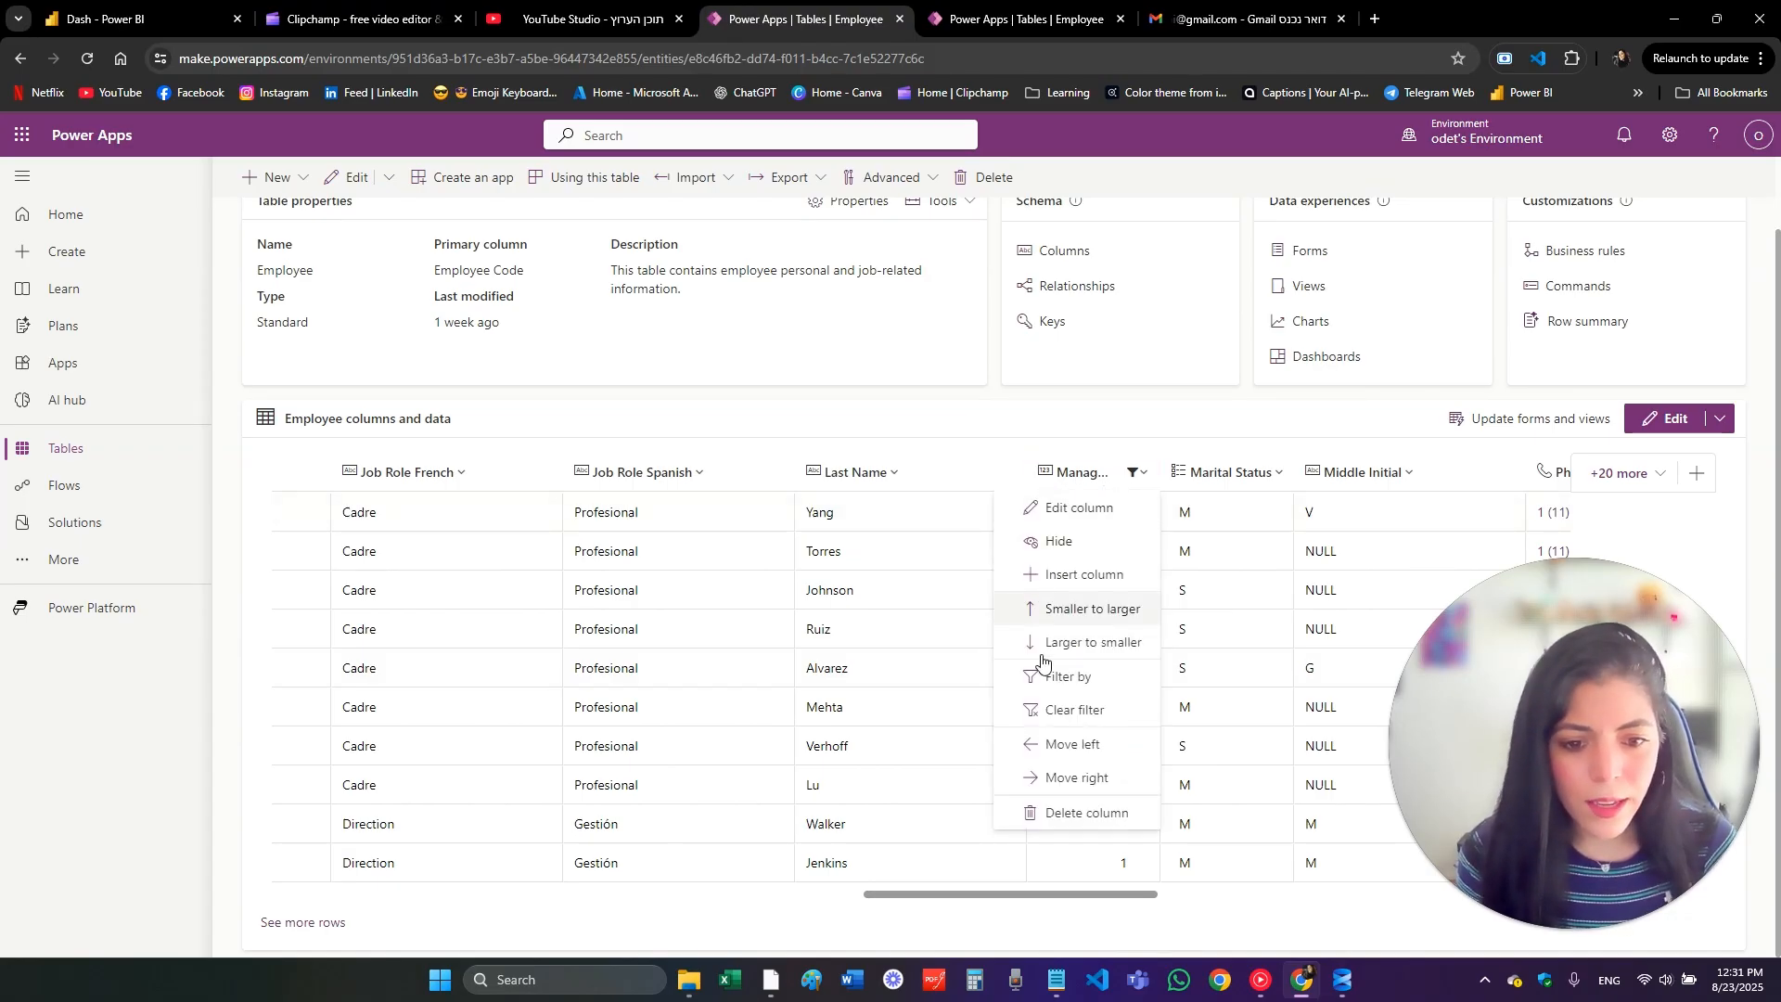
left_click(1007, 452)
left_click_drag(1160, 473, 1252, 471)
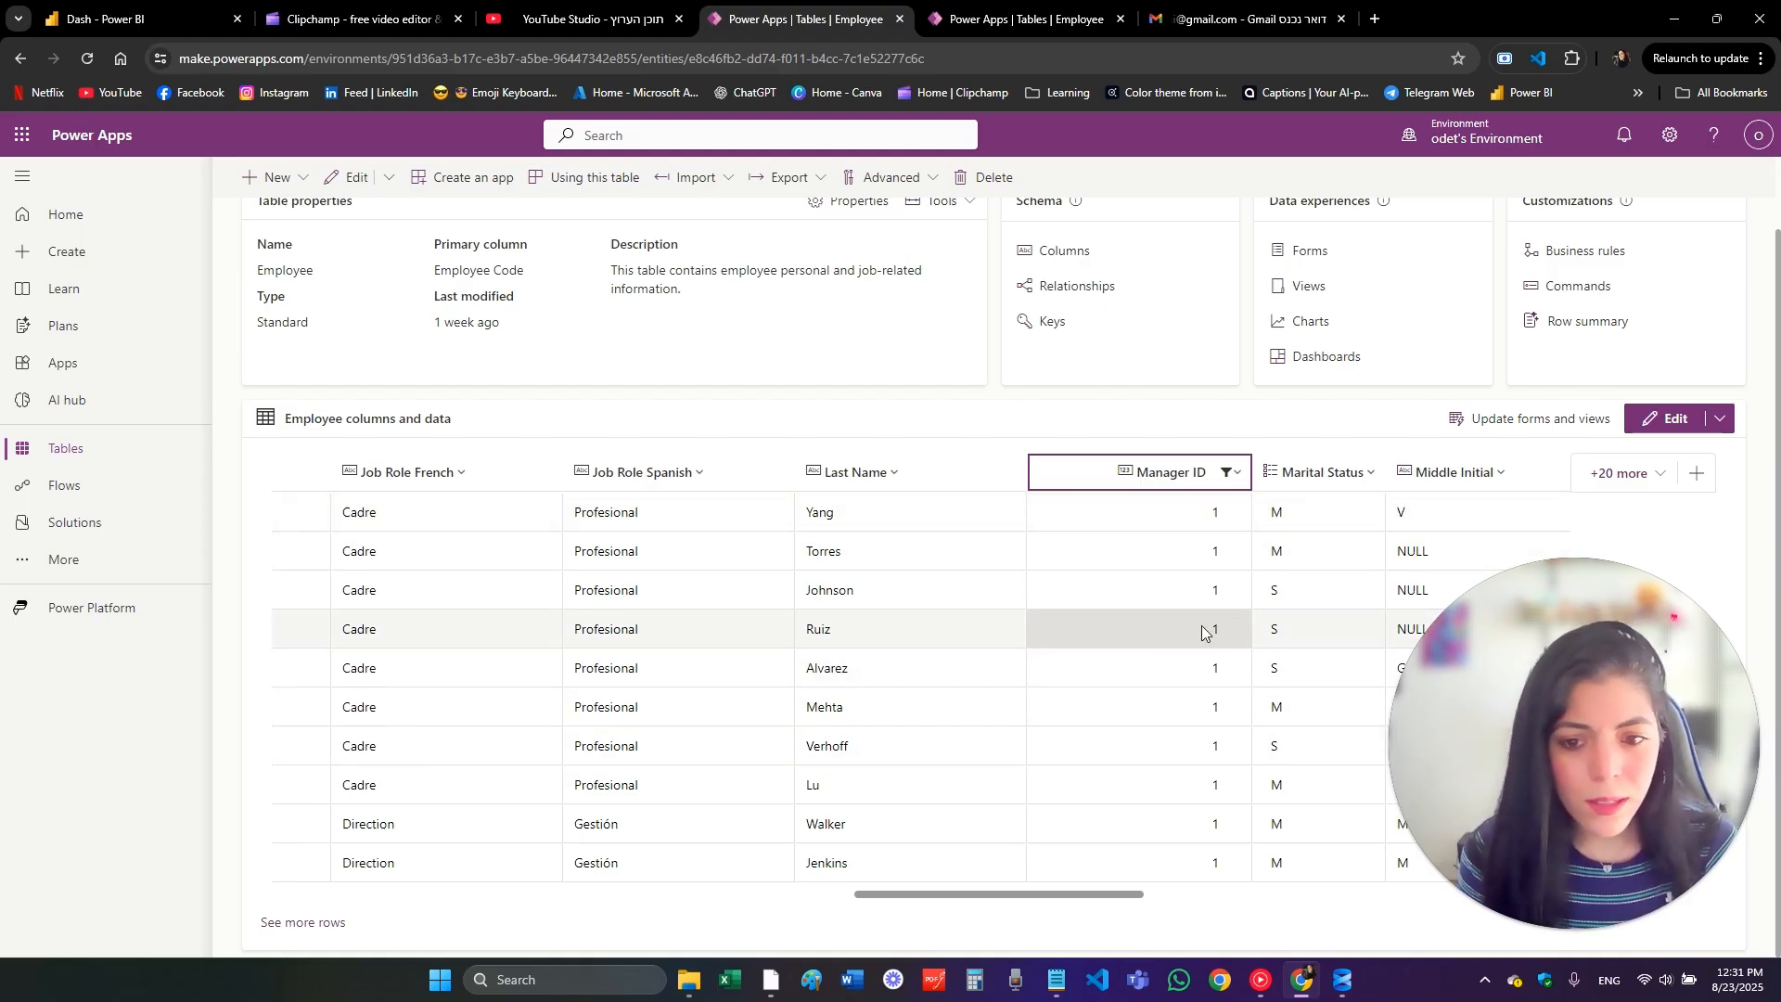
left_click(1238, 472)
left_click(1169, 711)
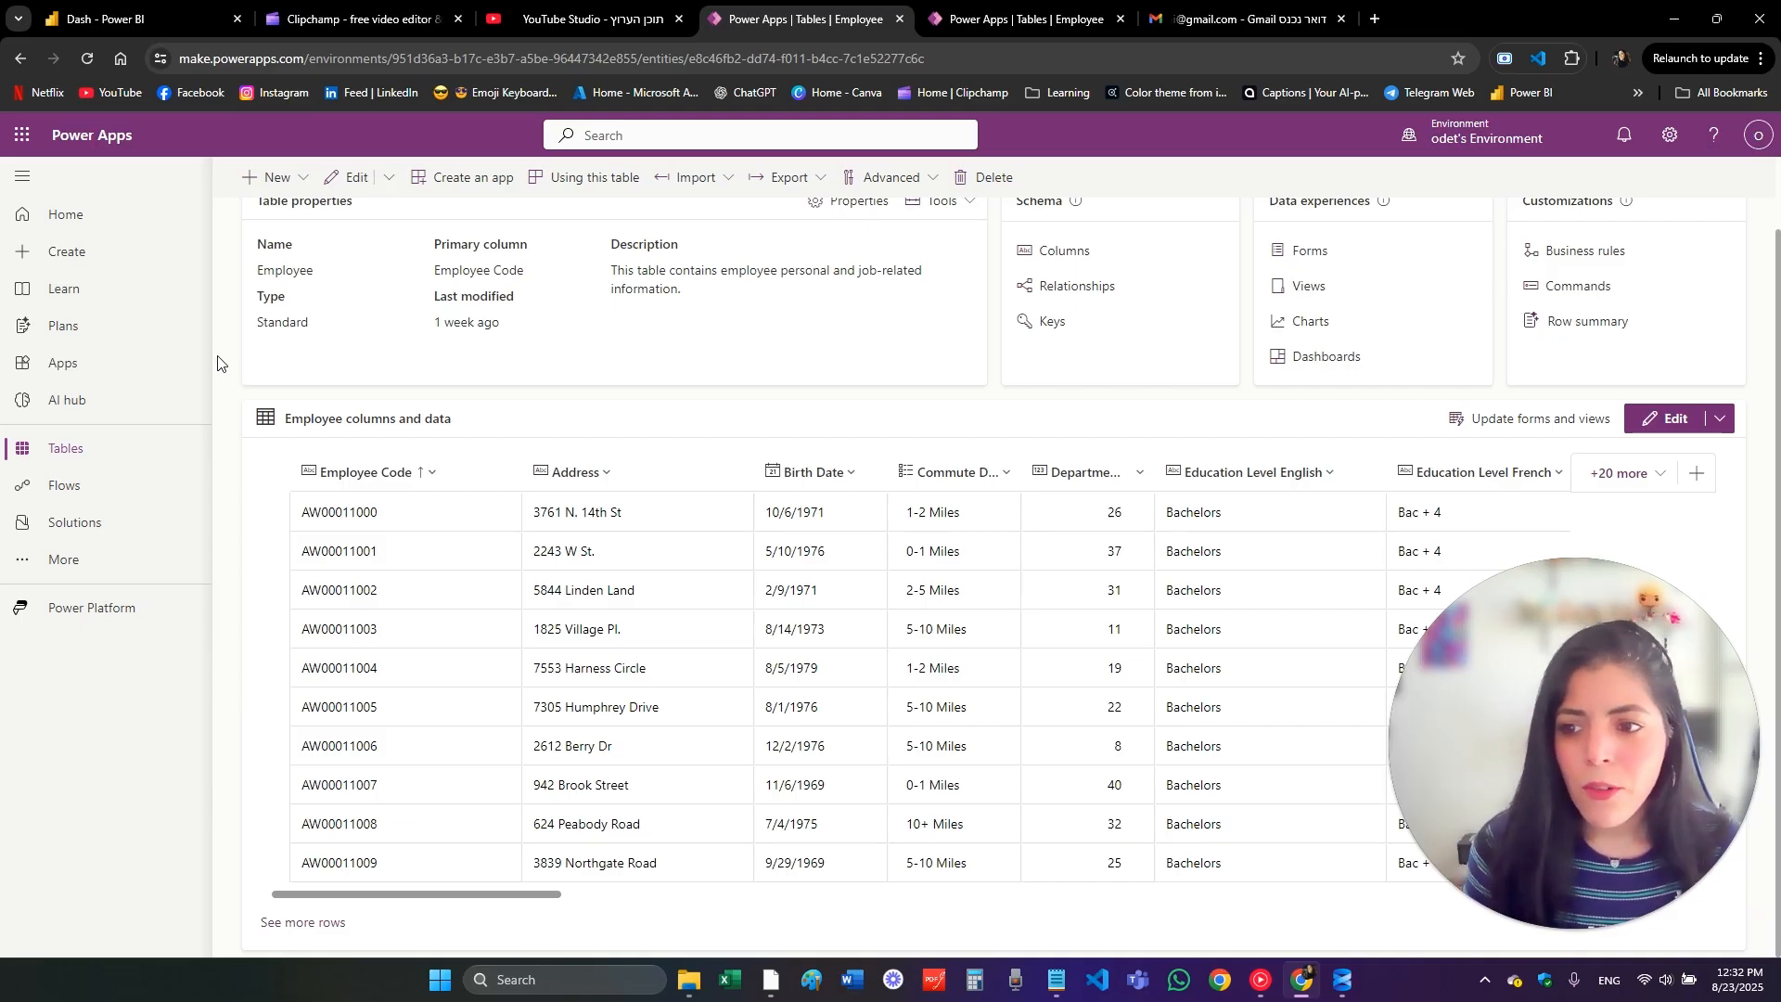
Step: Create an instant cloud flow named SendDataToManager that uses the "Manually trigger a flow" trigger
left_click(104, 491)
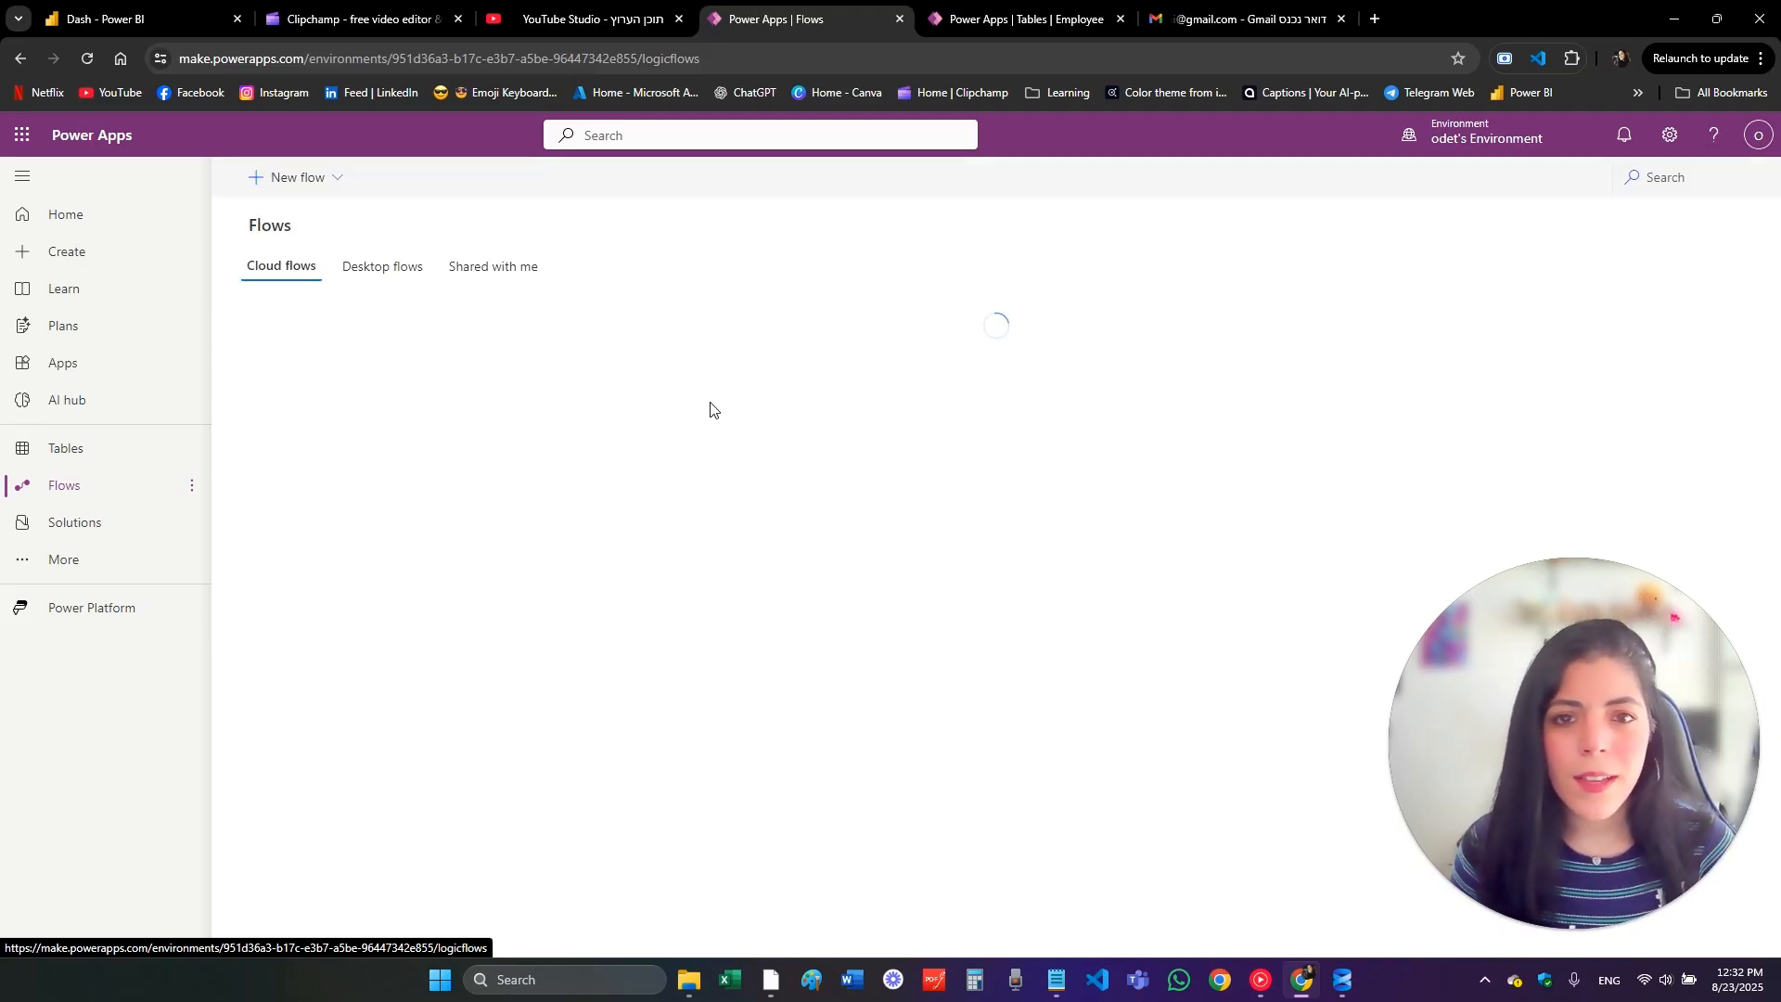
left_click(306, 178)
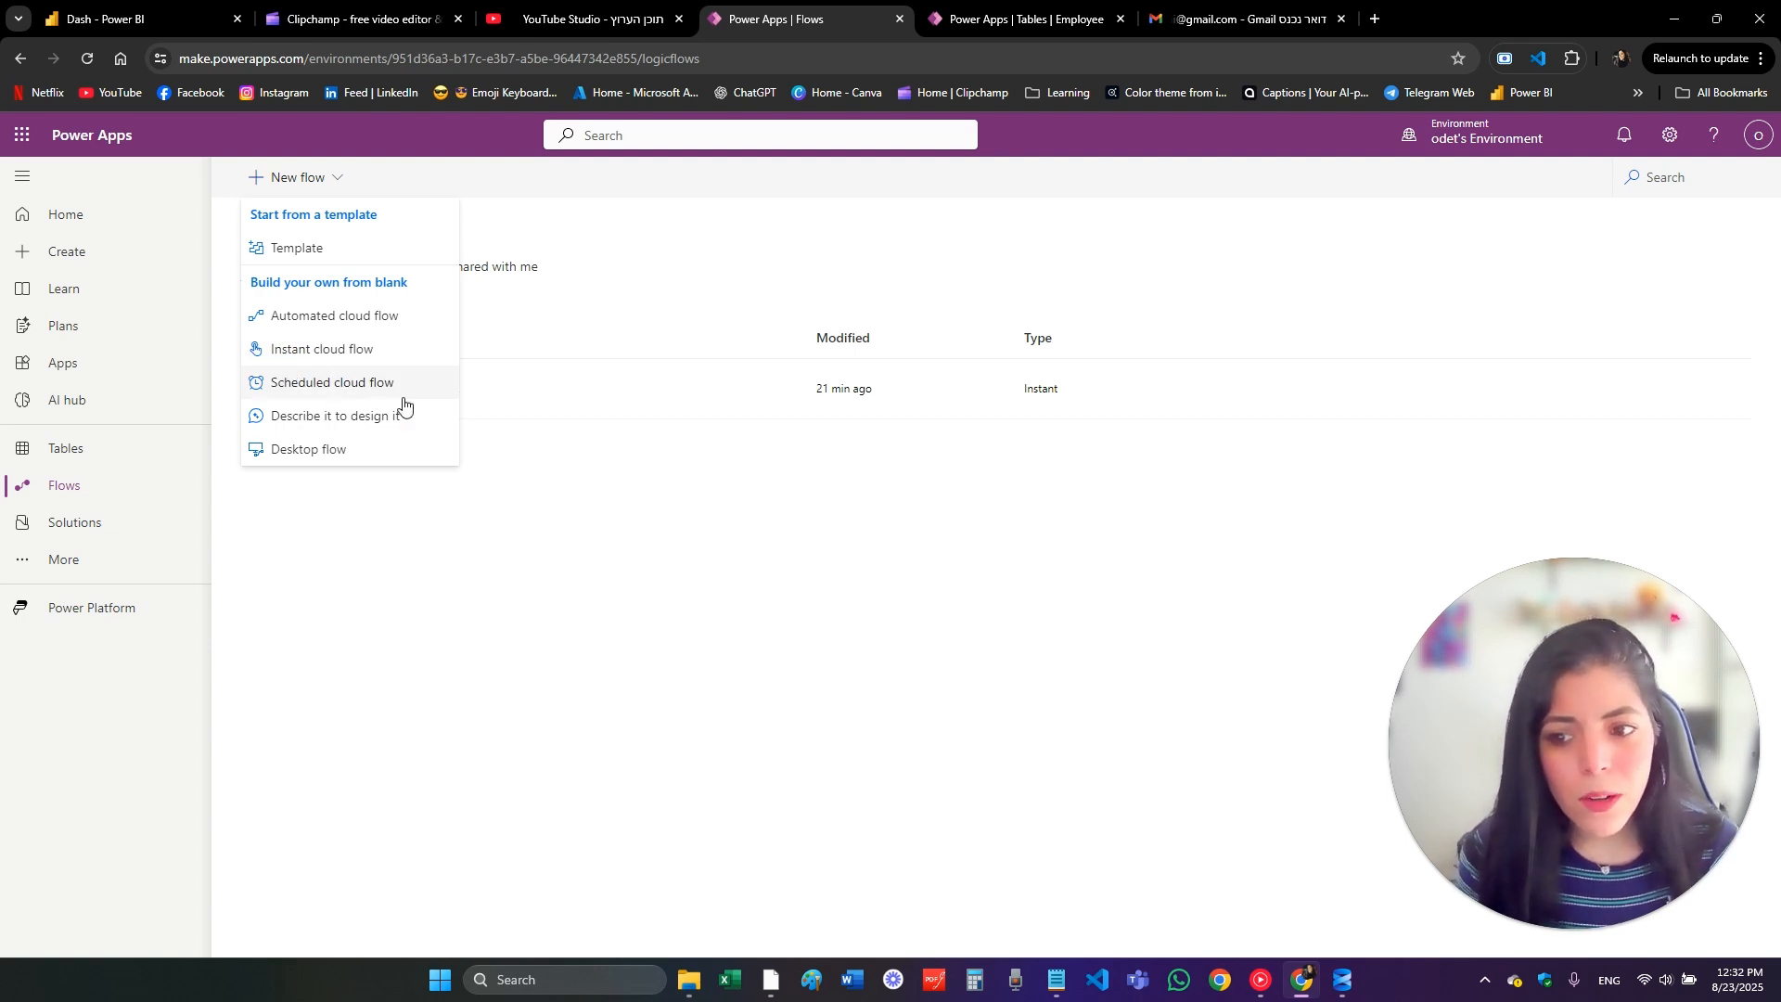
left_click(349, 350)
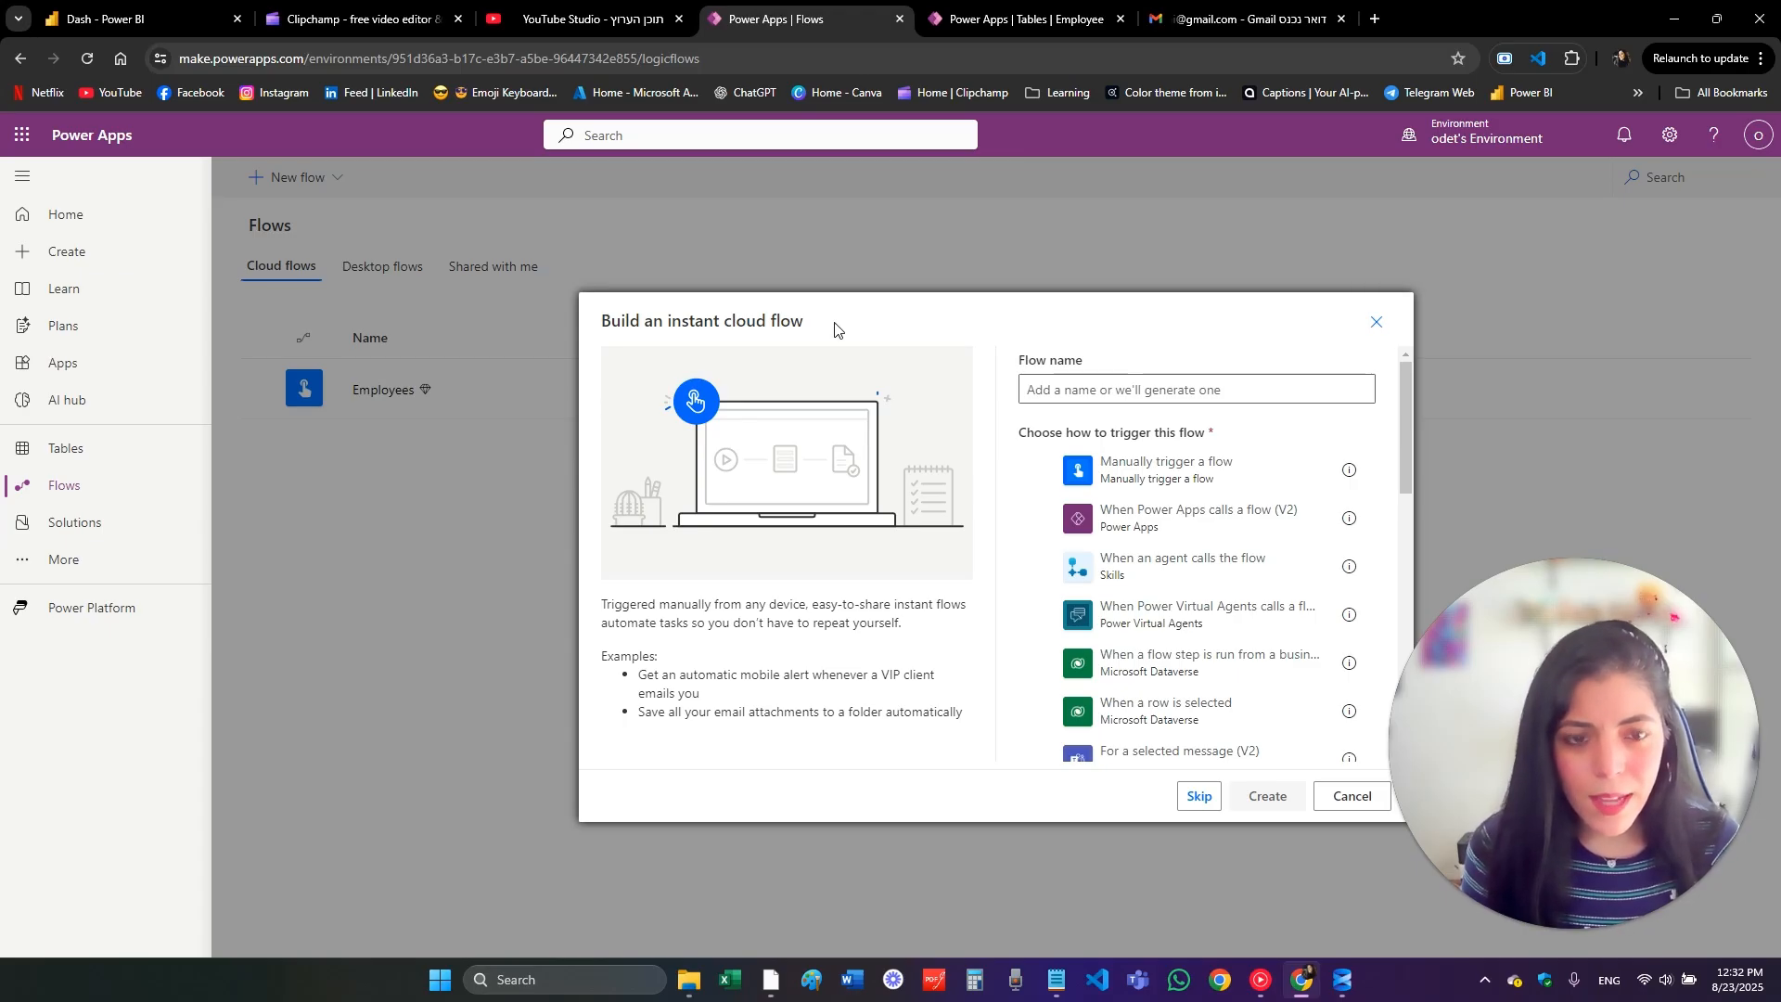
scroll(1204, 552, "down", 9)
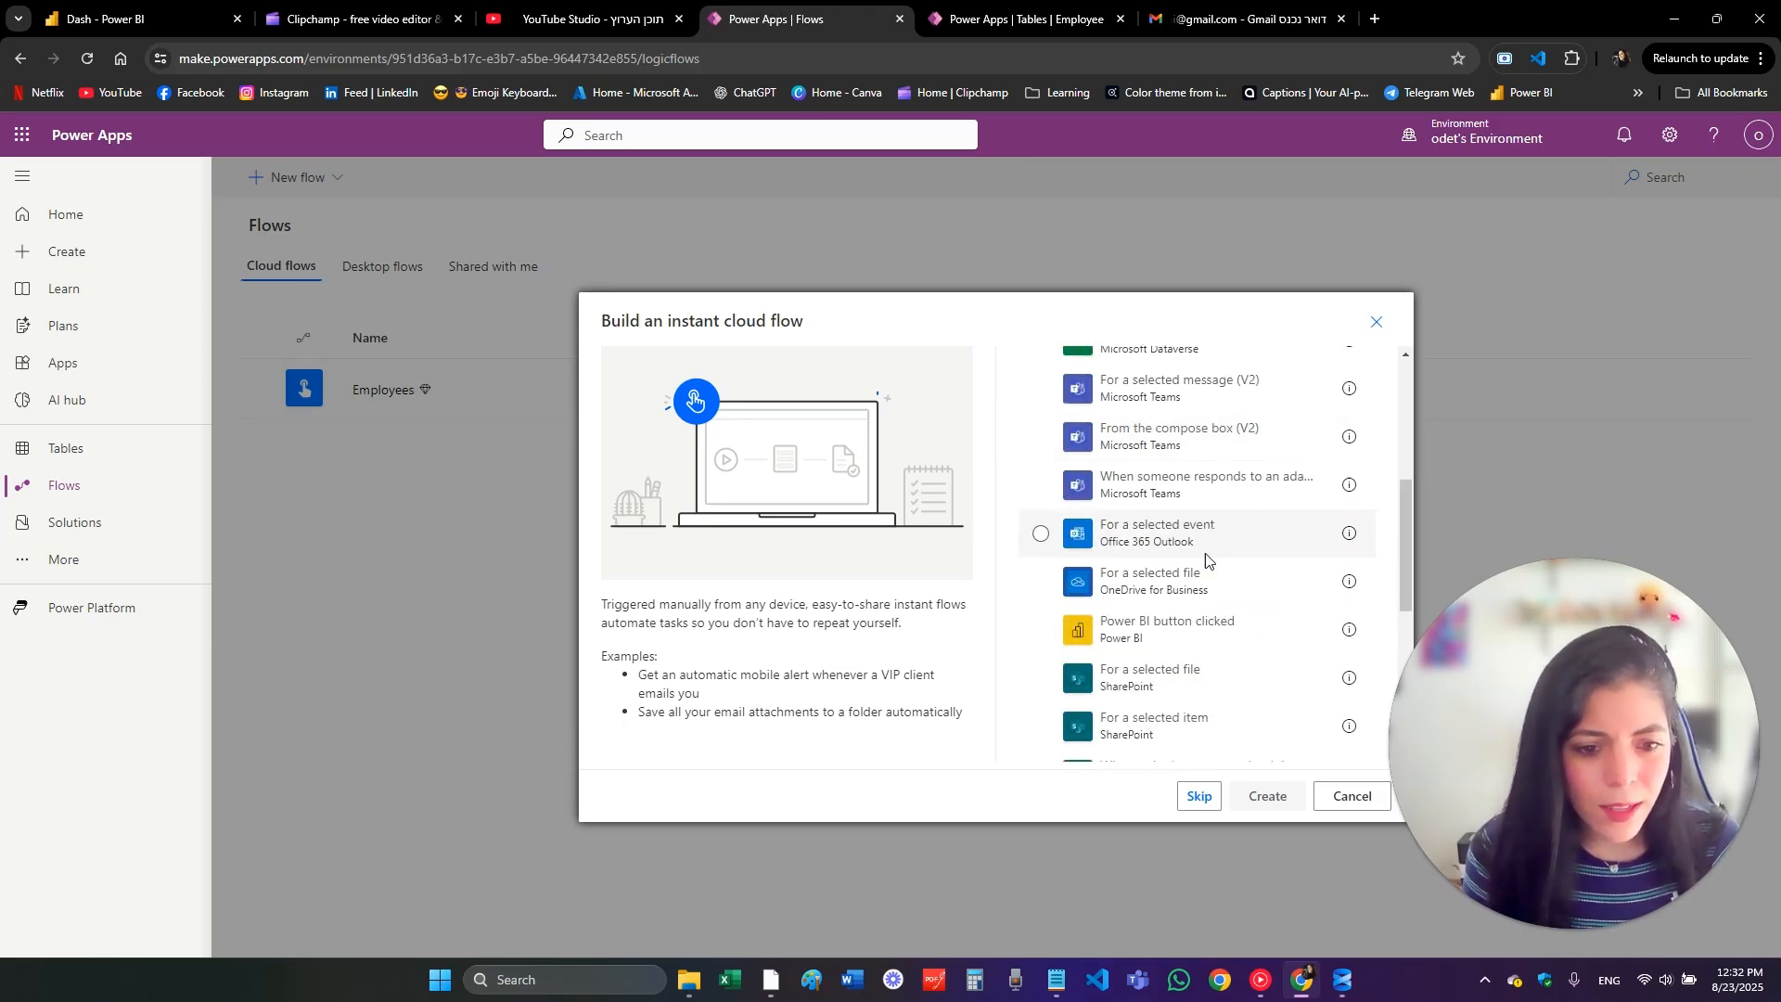
scroll(1206, 640, "up", 8)
scroll(1206, 640, "up", 2)
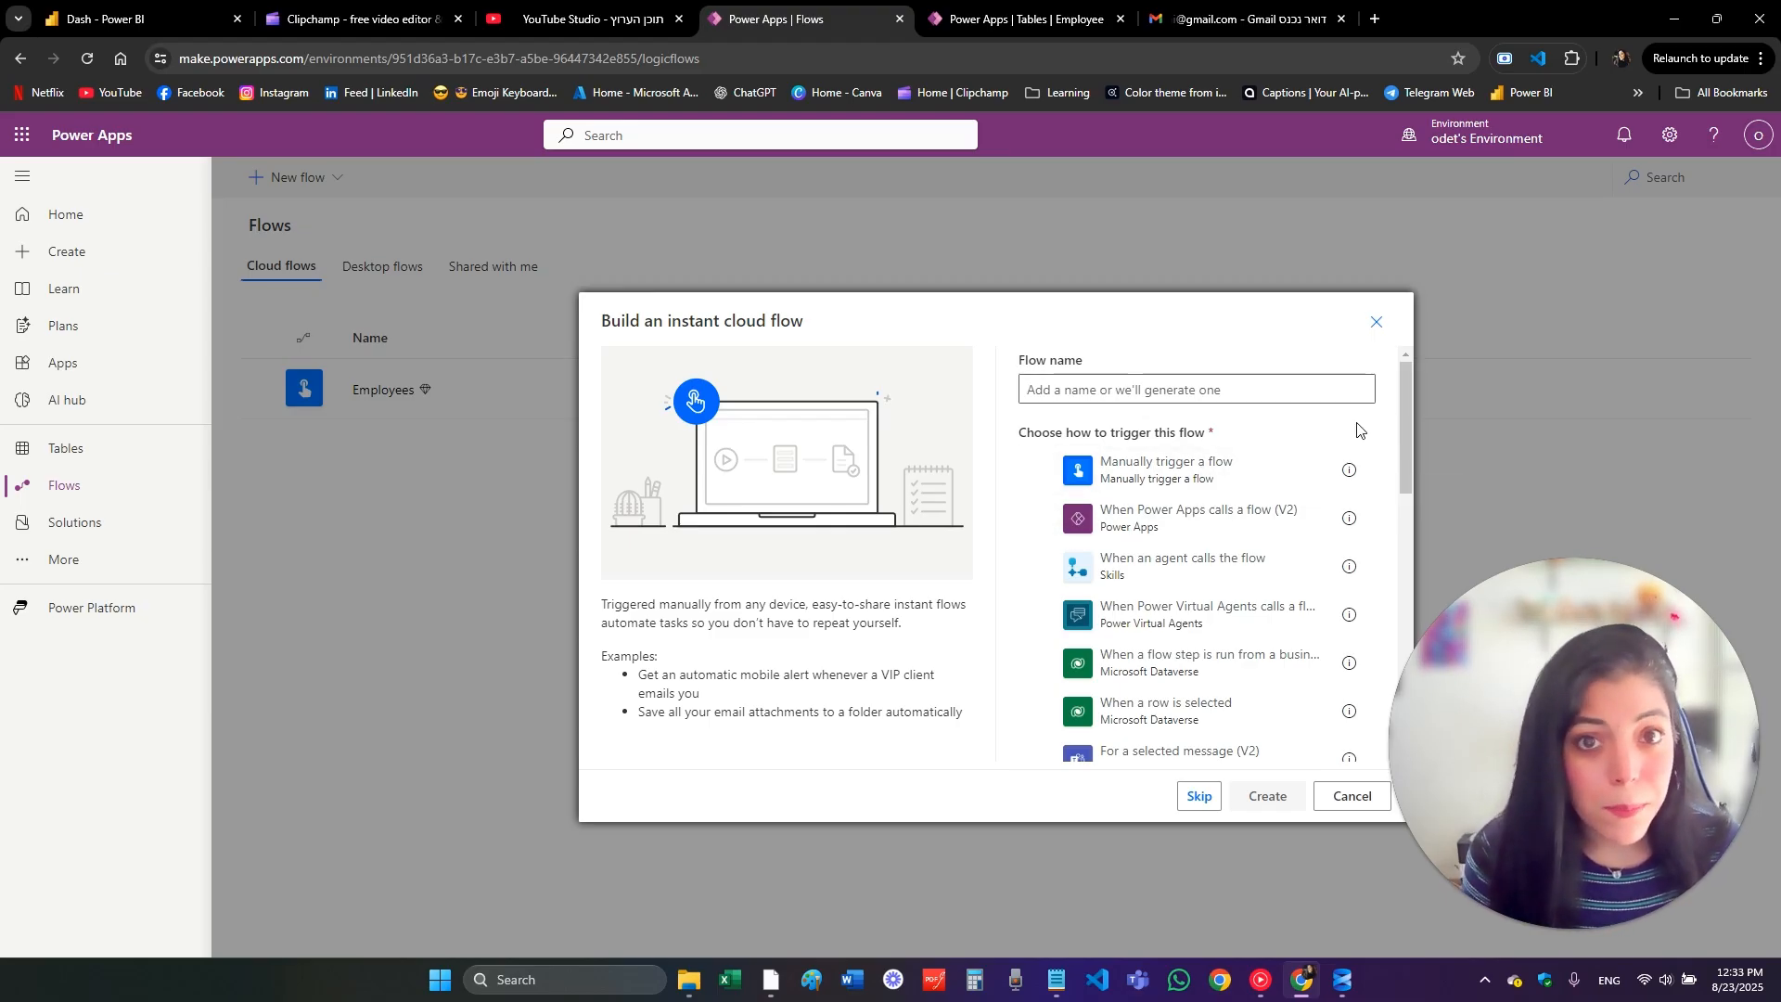
left_click(1113, 475)
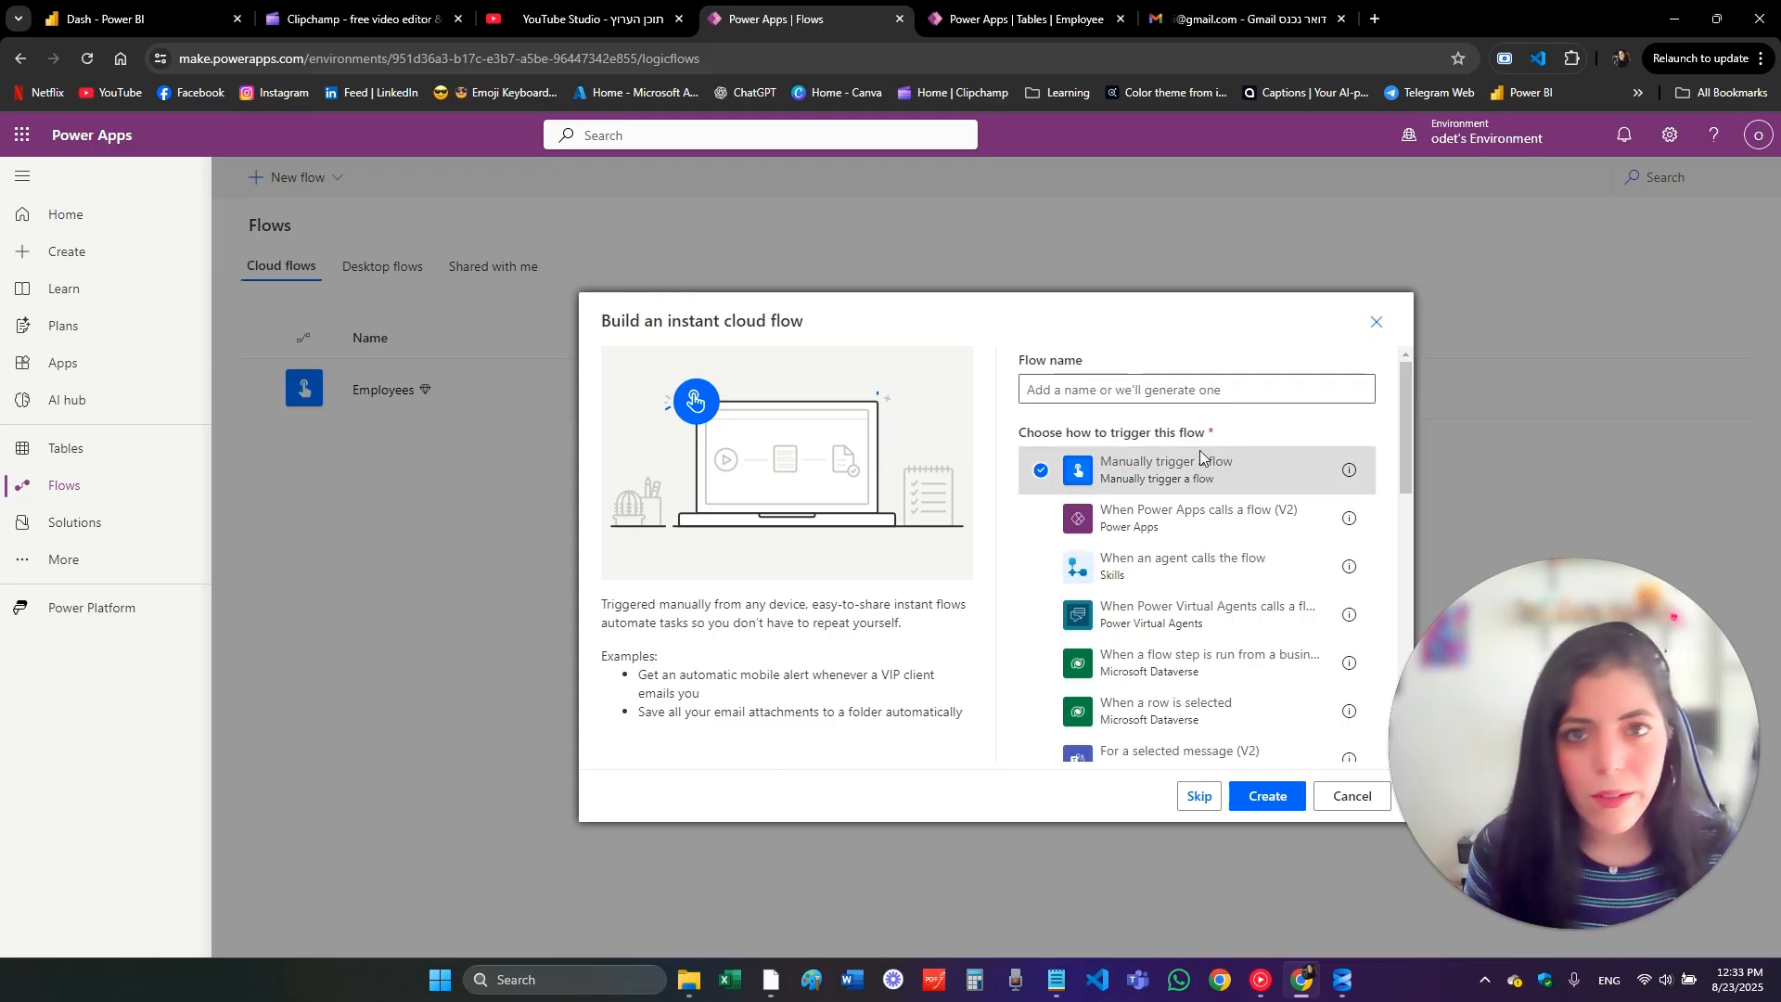
left_click(1138, 388)
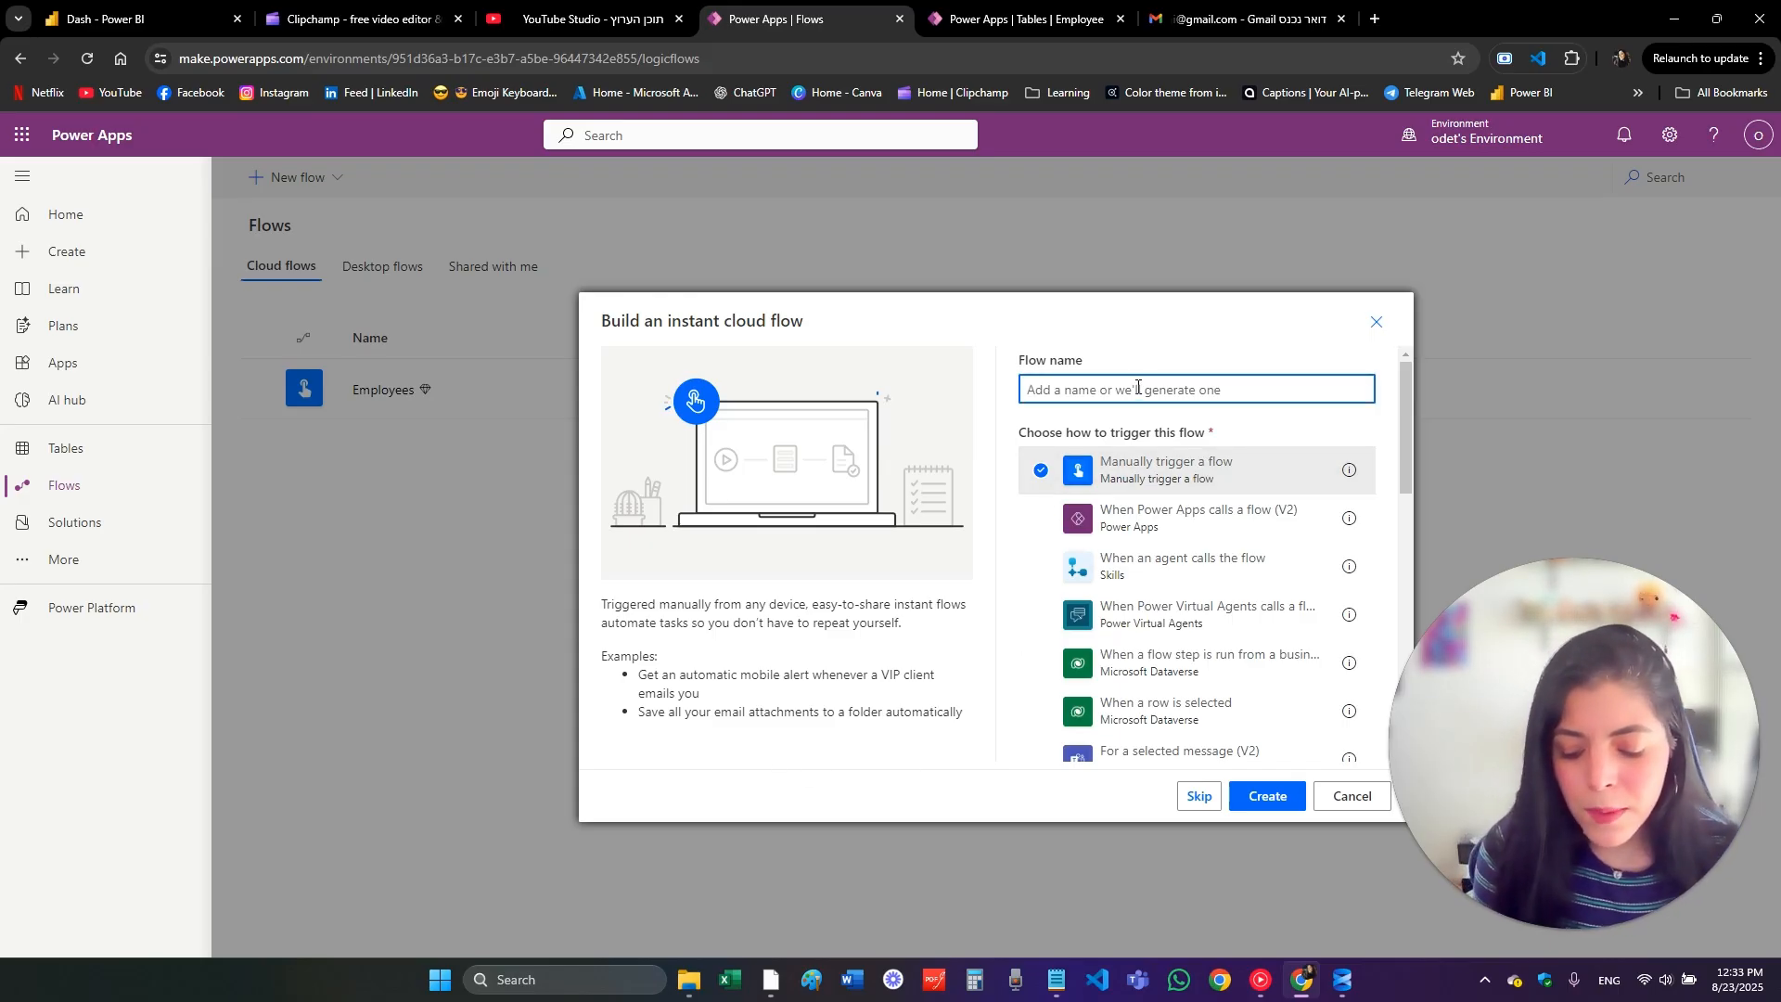
key("ctrl+v")
left_click(1261, 797)
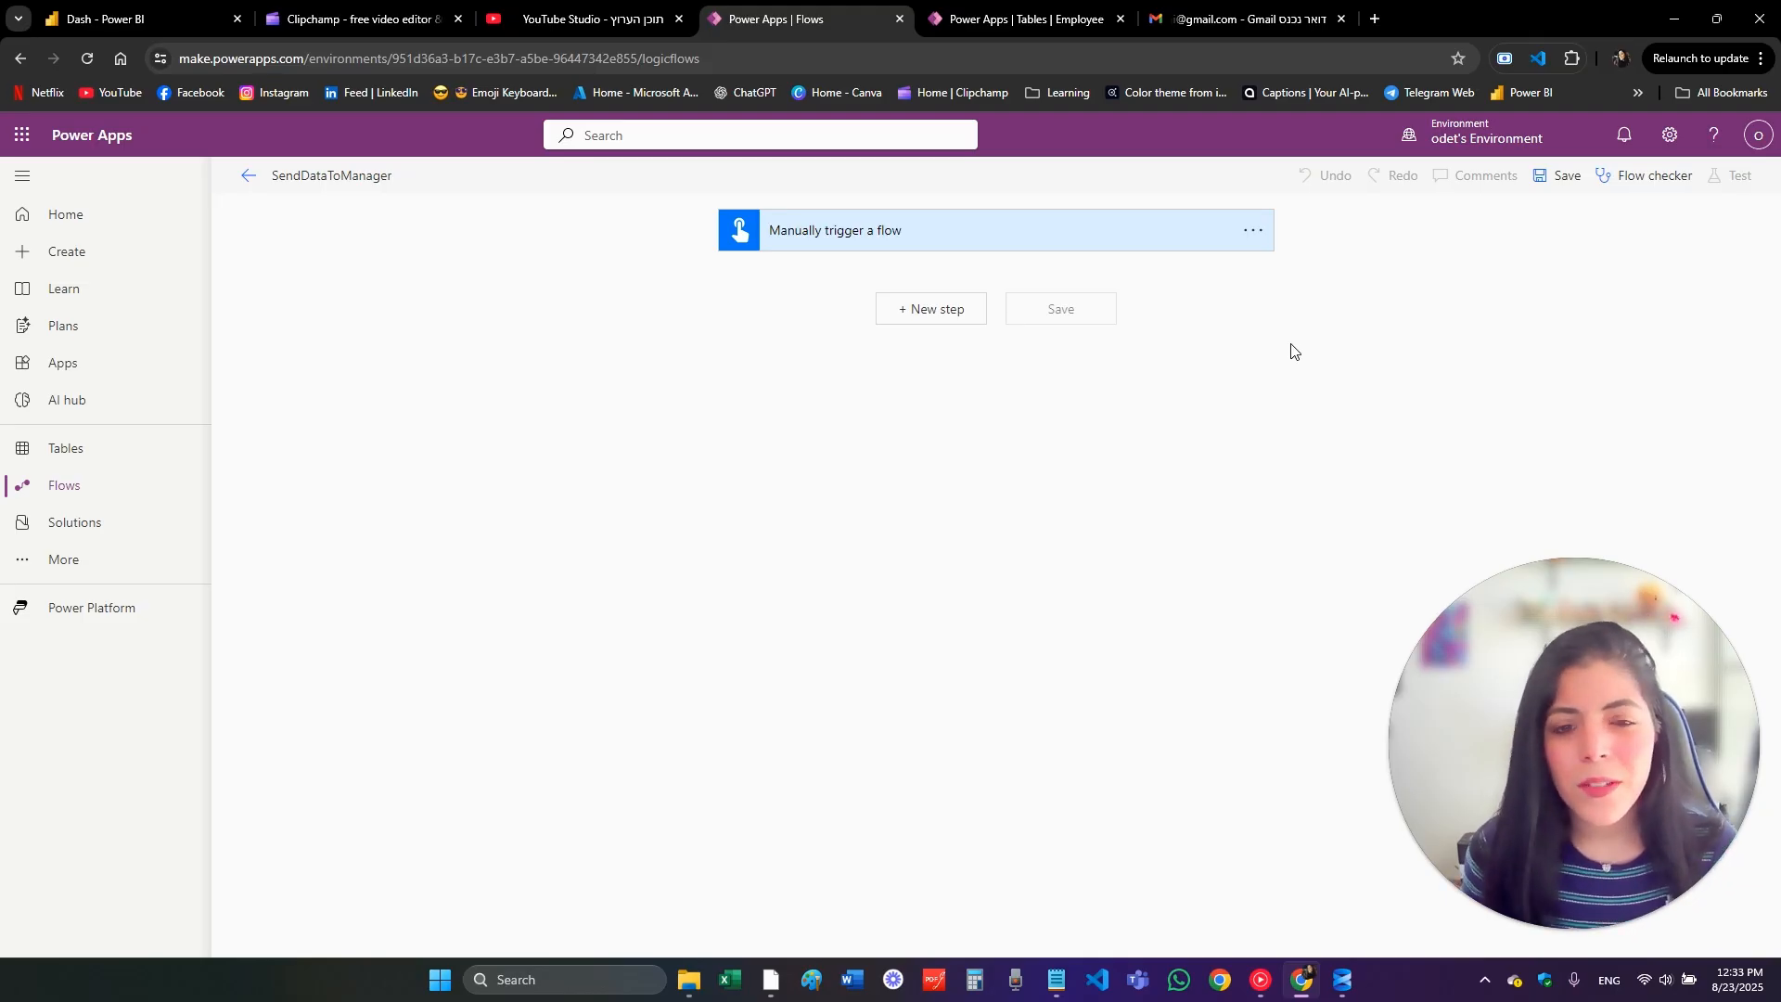
Step: Add the Microsoft Dataverse "List rows" action after the manual trigger, finding it with the search term "list"
left_click(1136, 246)
left_click(909, 243)
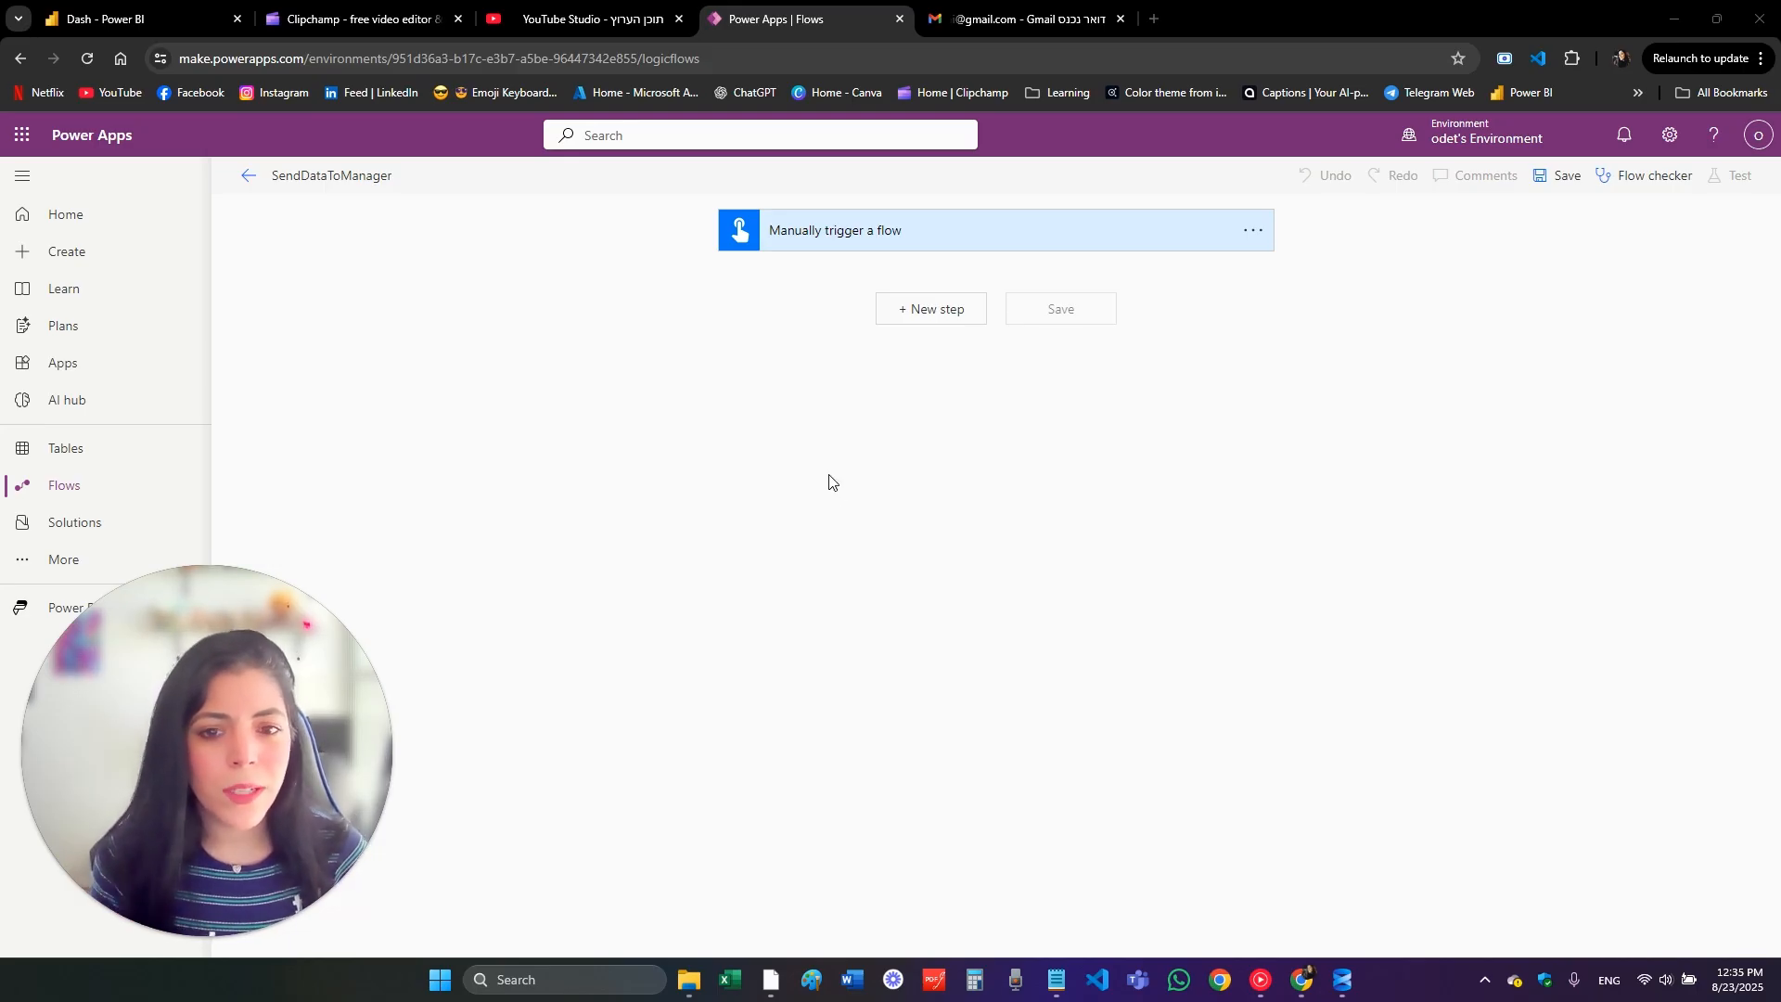
left_click(916, 322)
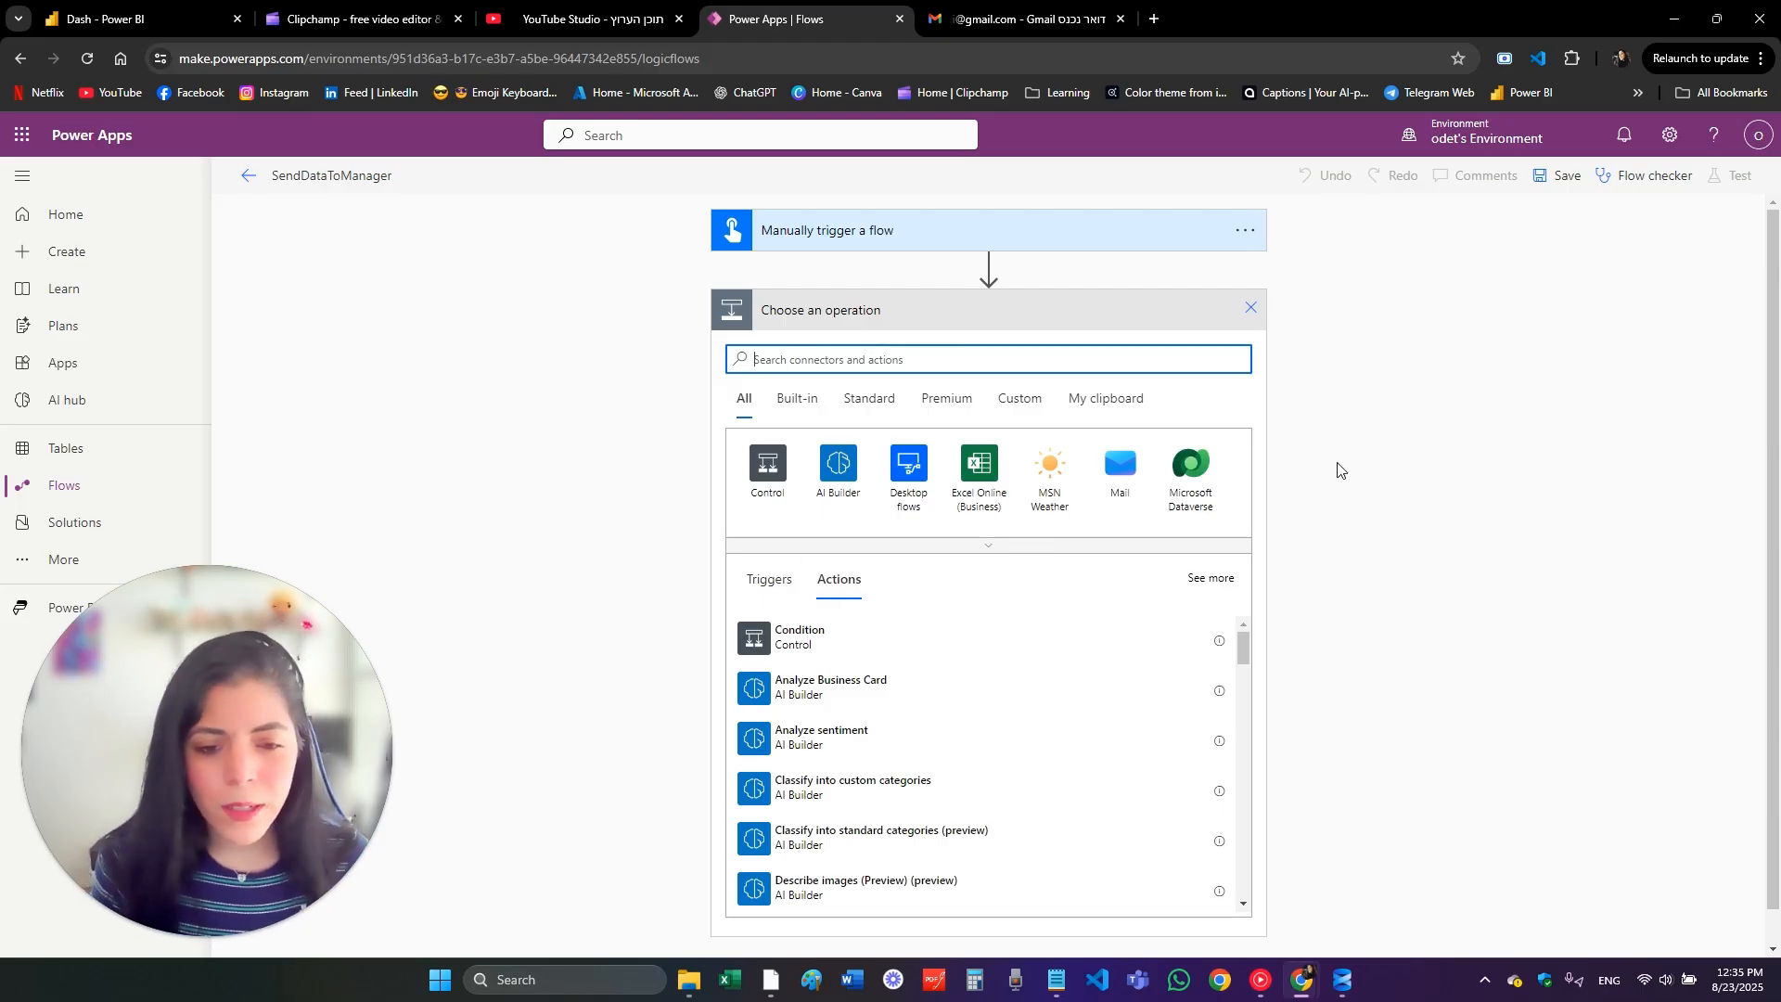
left_click(1194, 498)
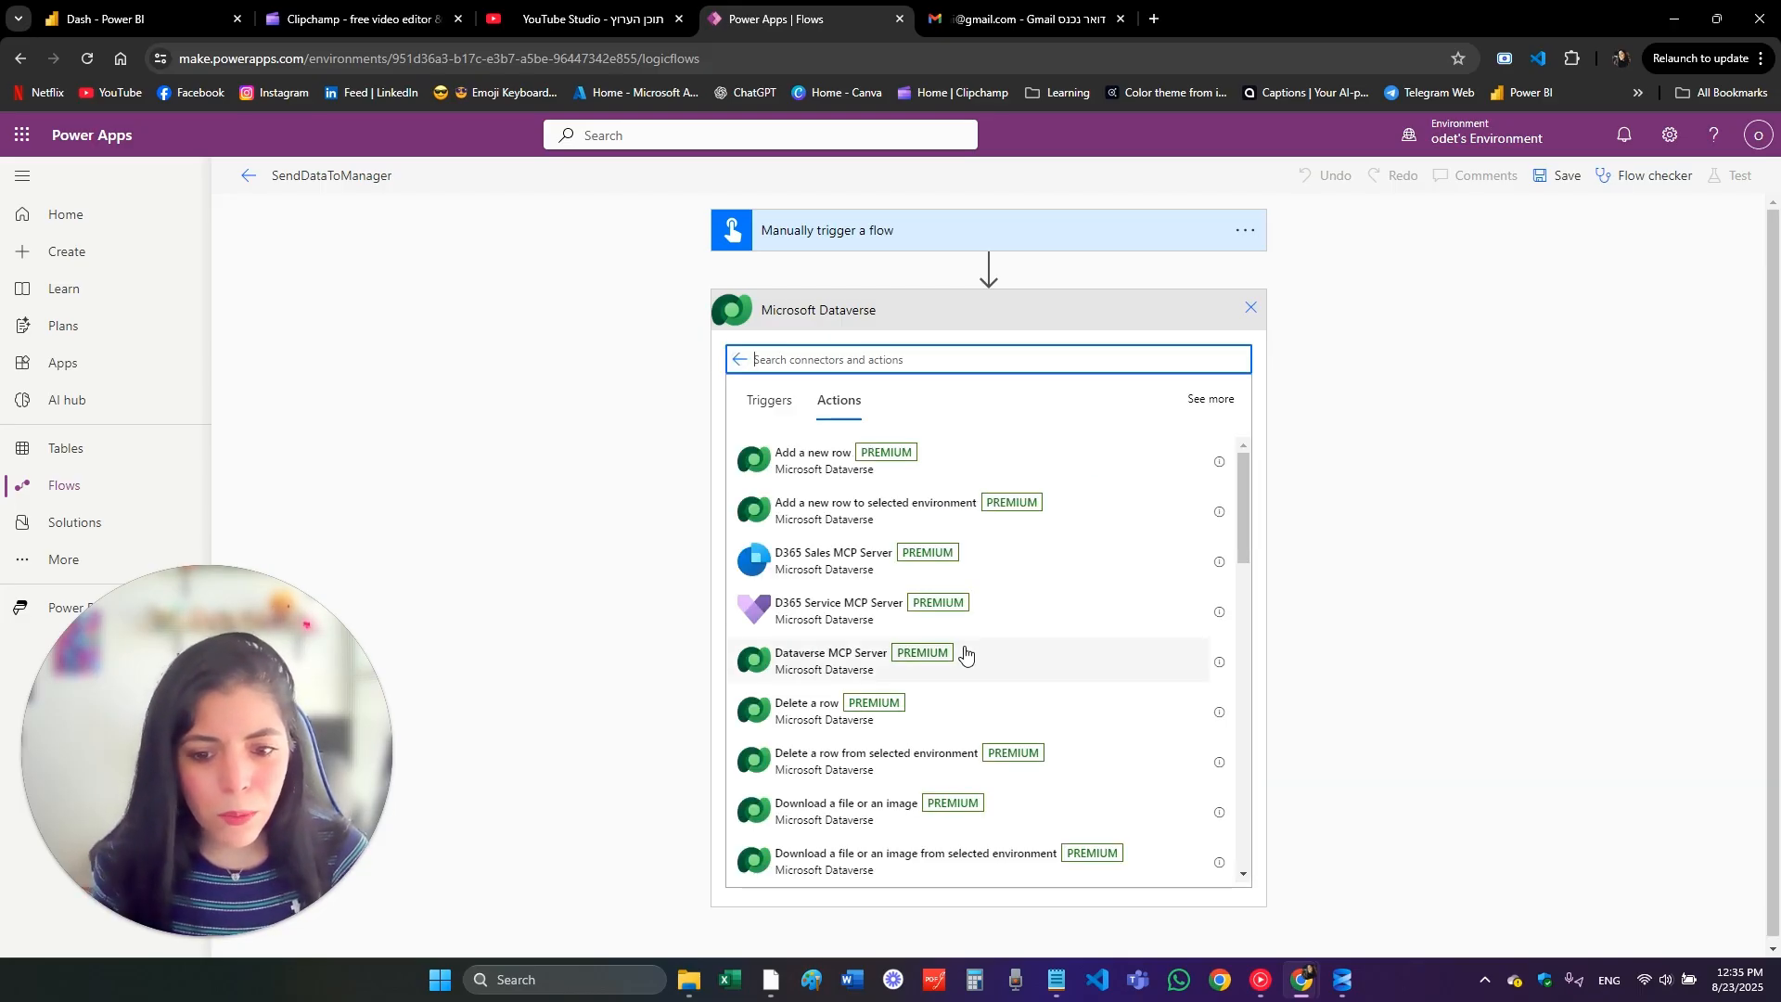
type("list")
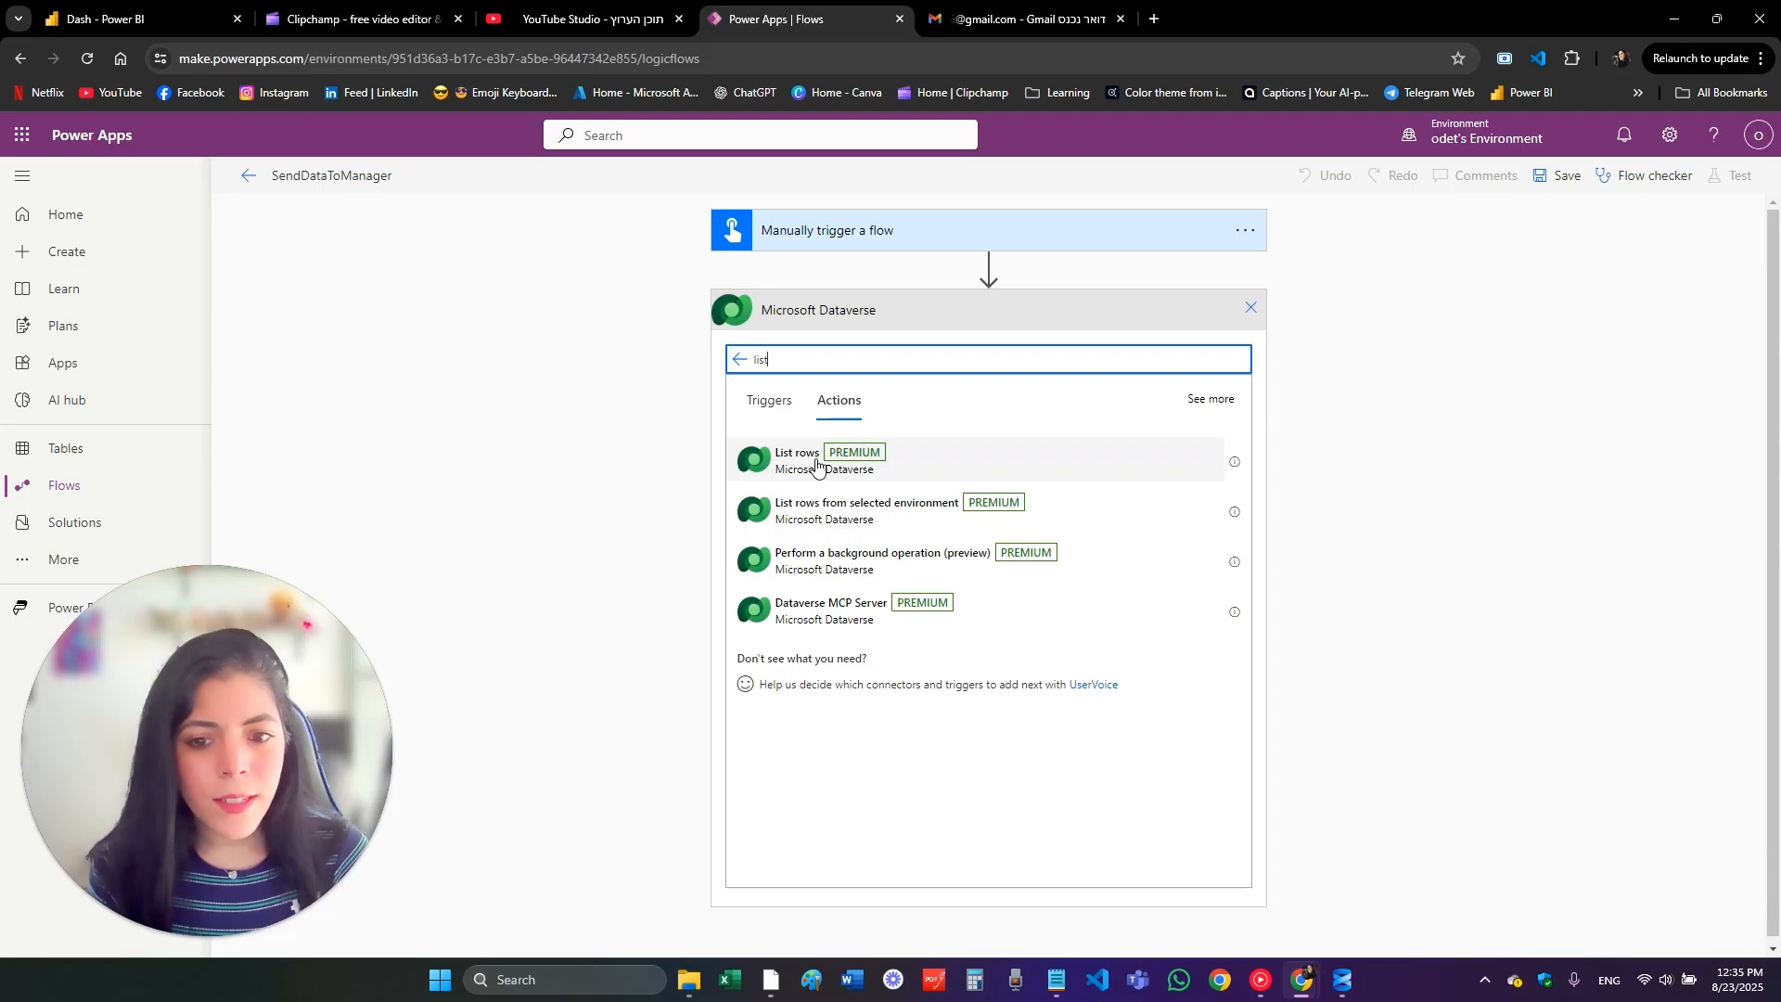
left_click(875, 484)
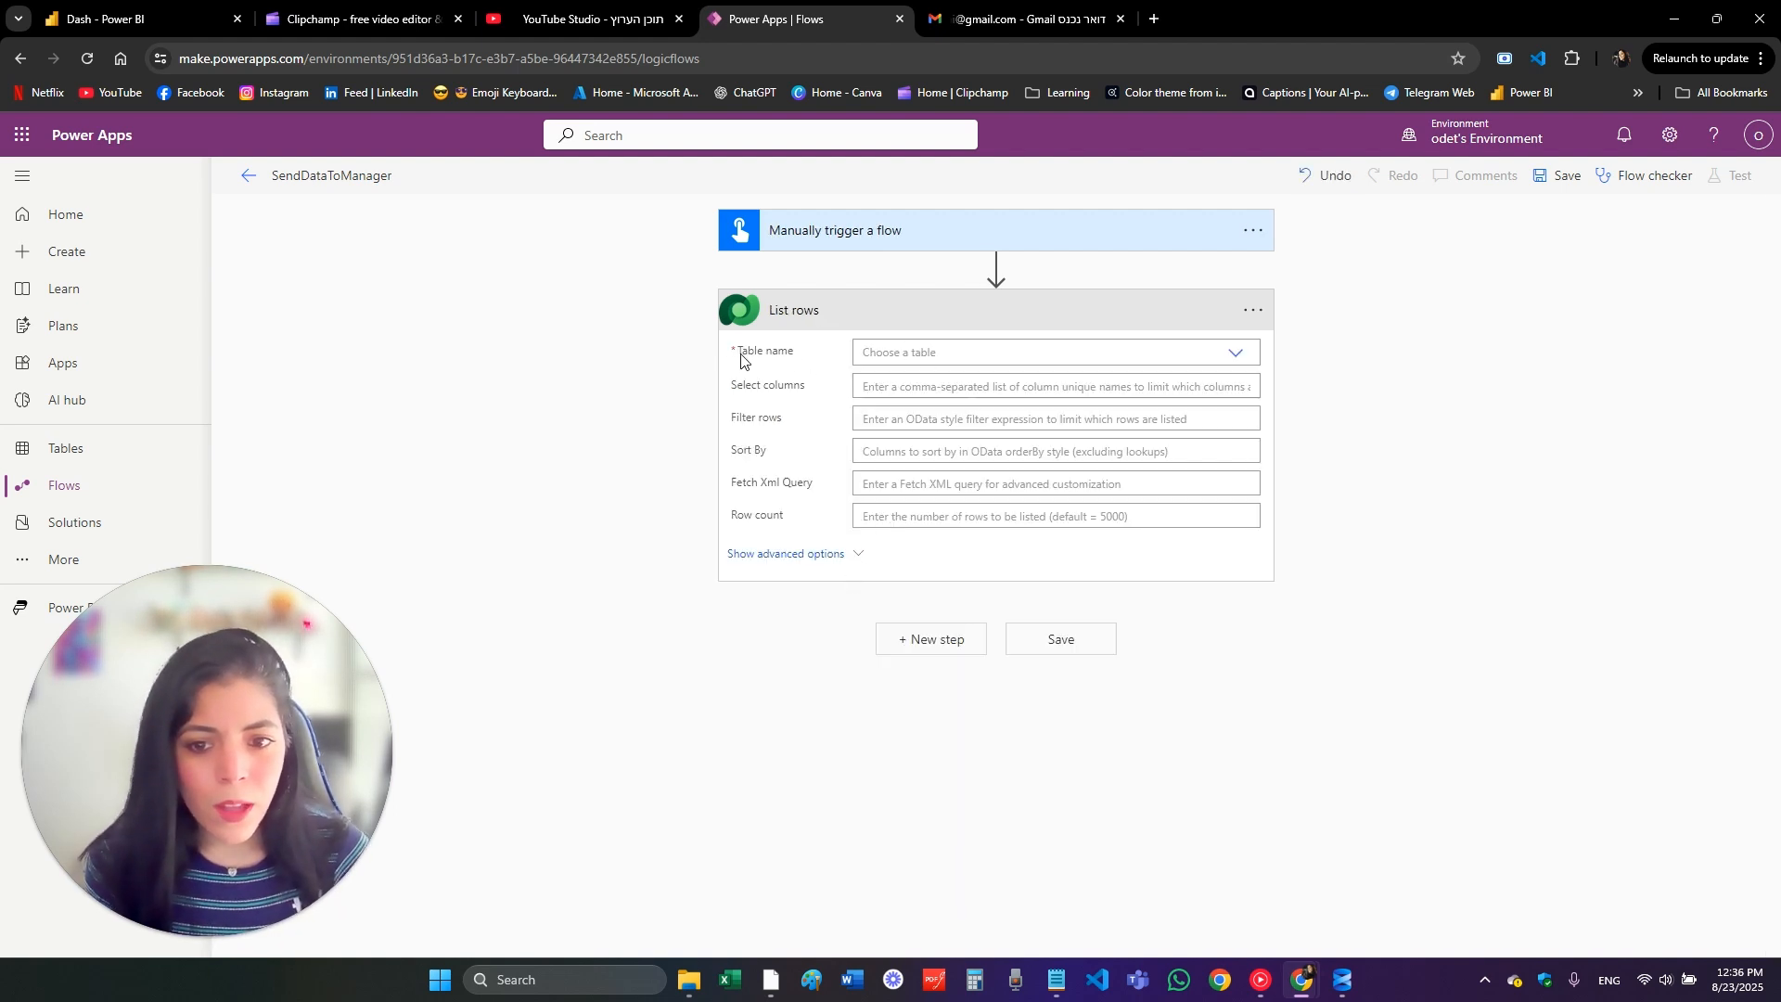
Step: Set the table name of the List rows action to Managers
left_click(1016, 355)
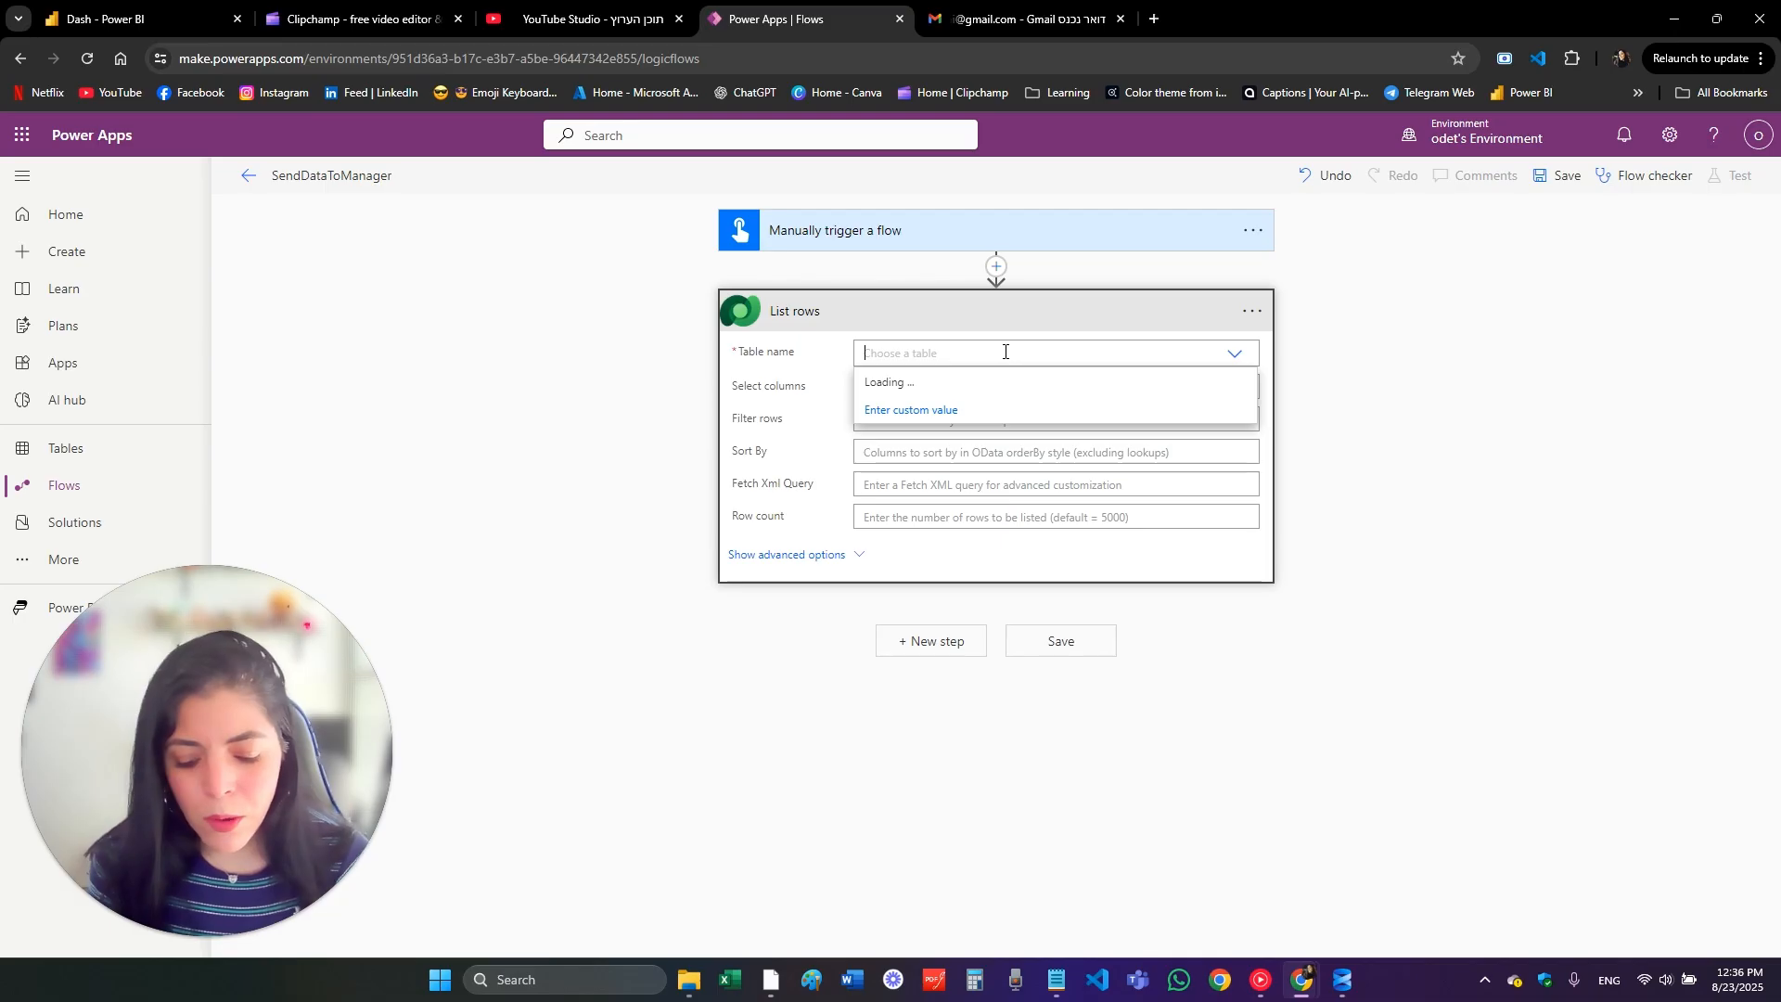
type("mna")
key("BackSpace")
key("BackSpace")
left_click(868, 384)
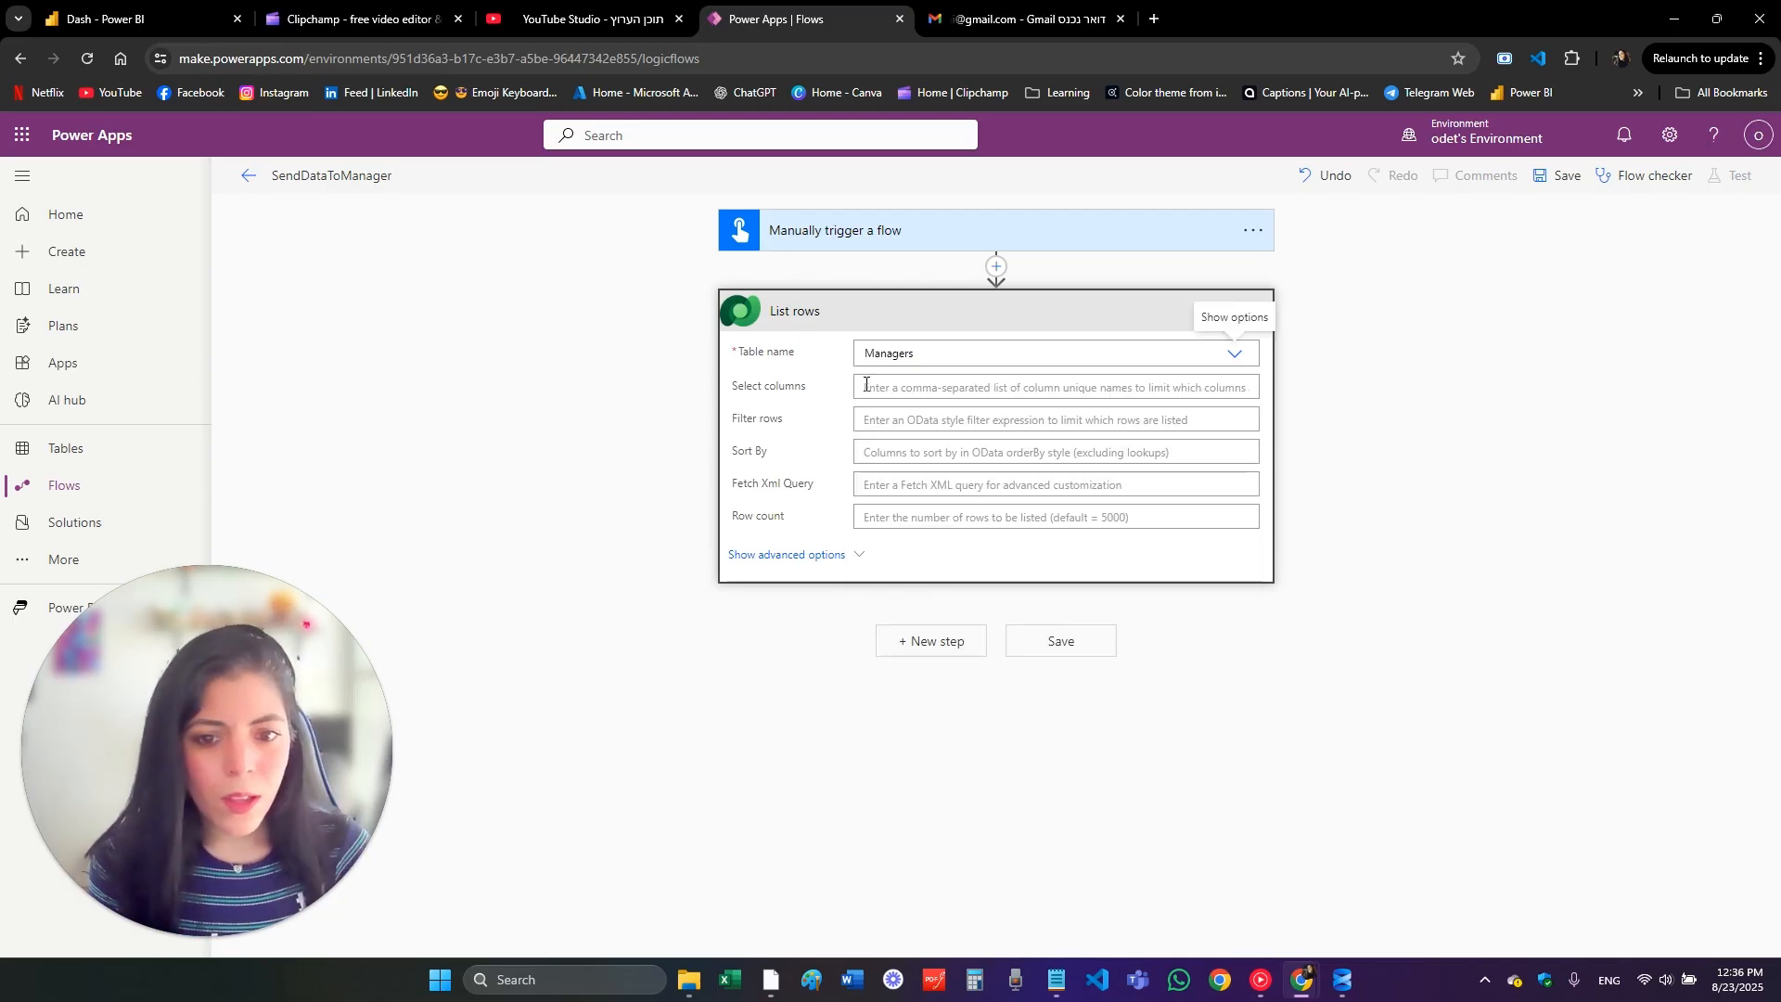
Step: Open the ManagerEmail column of the Managers table for editing and expand its advanced options to find its logical name
left_click(868, 386)
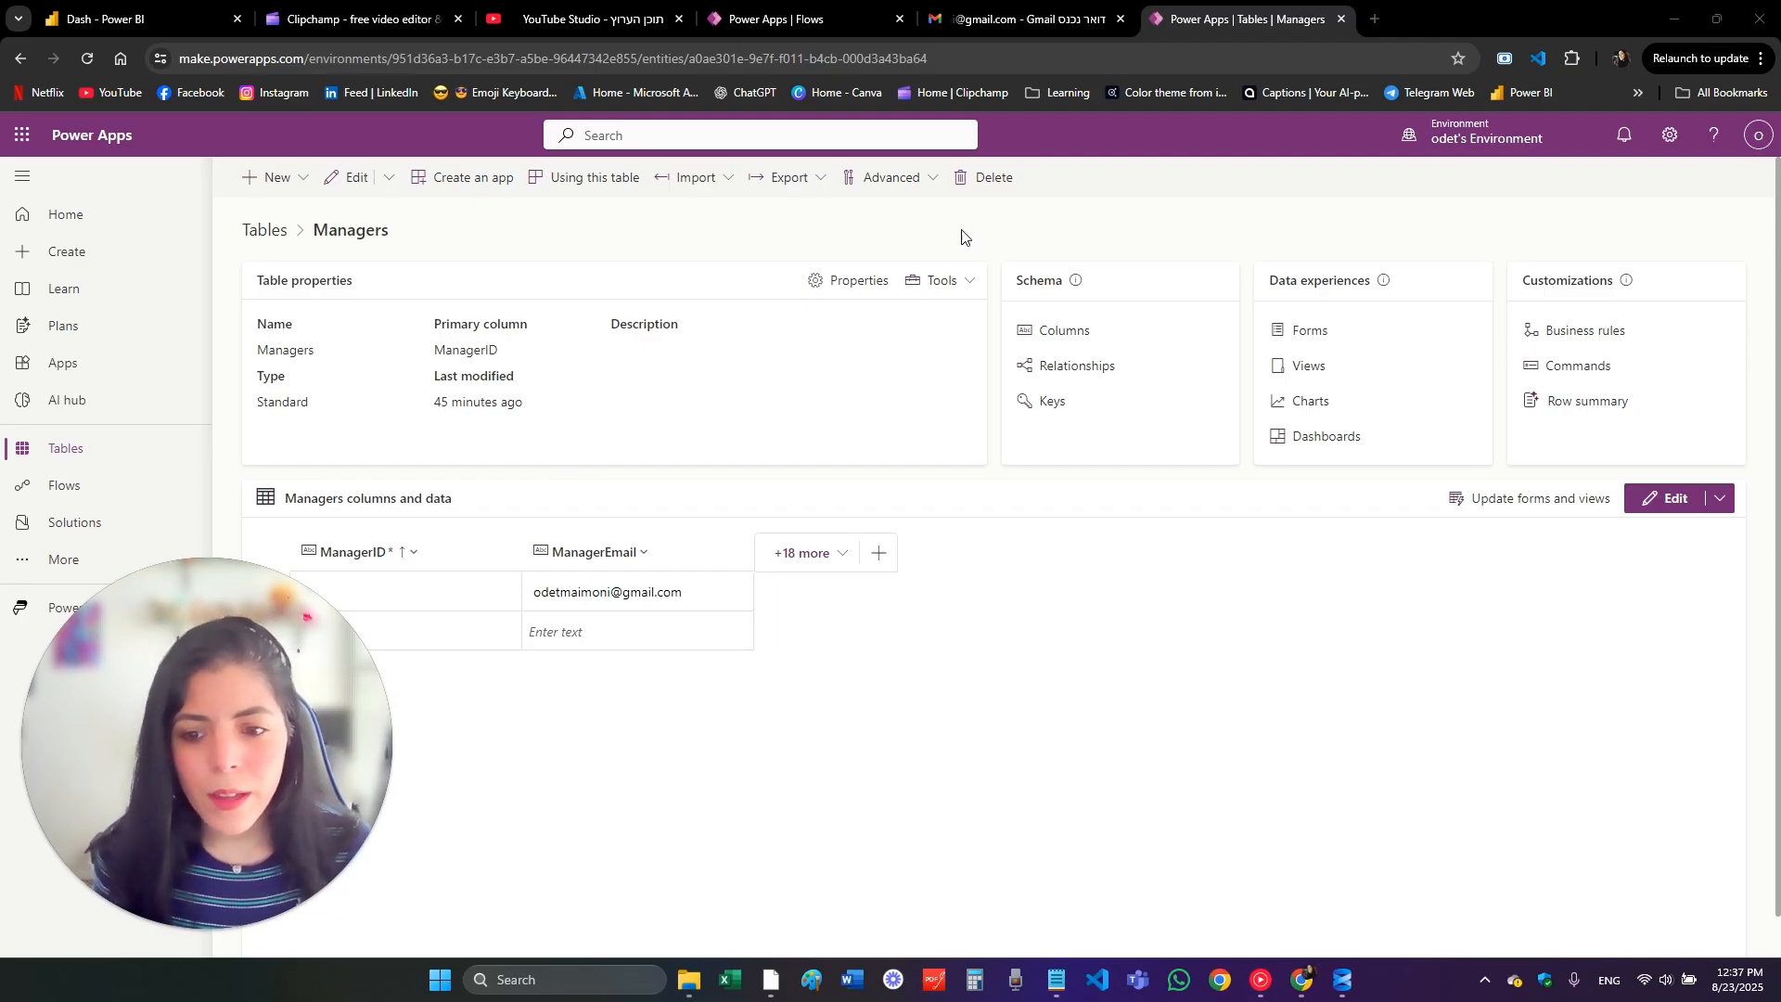
left_click(799, 20)
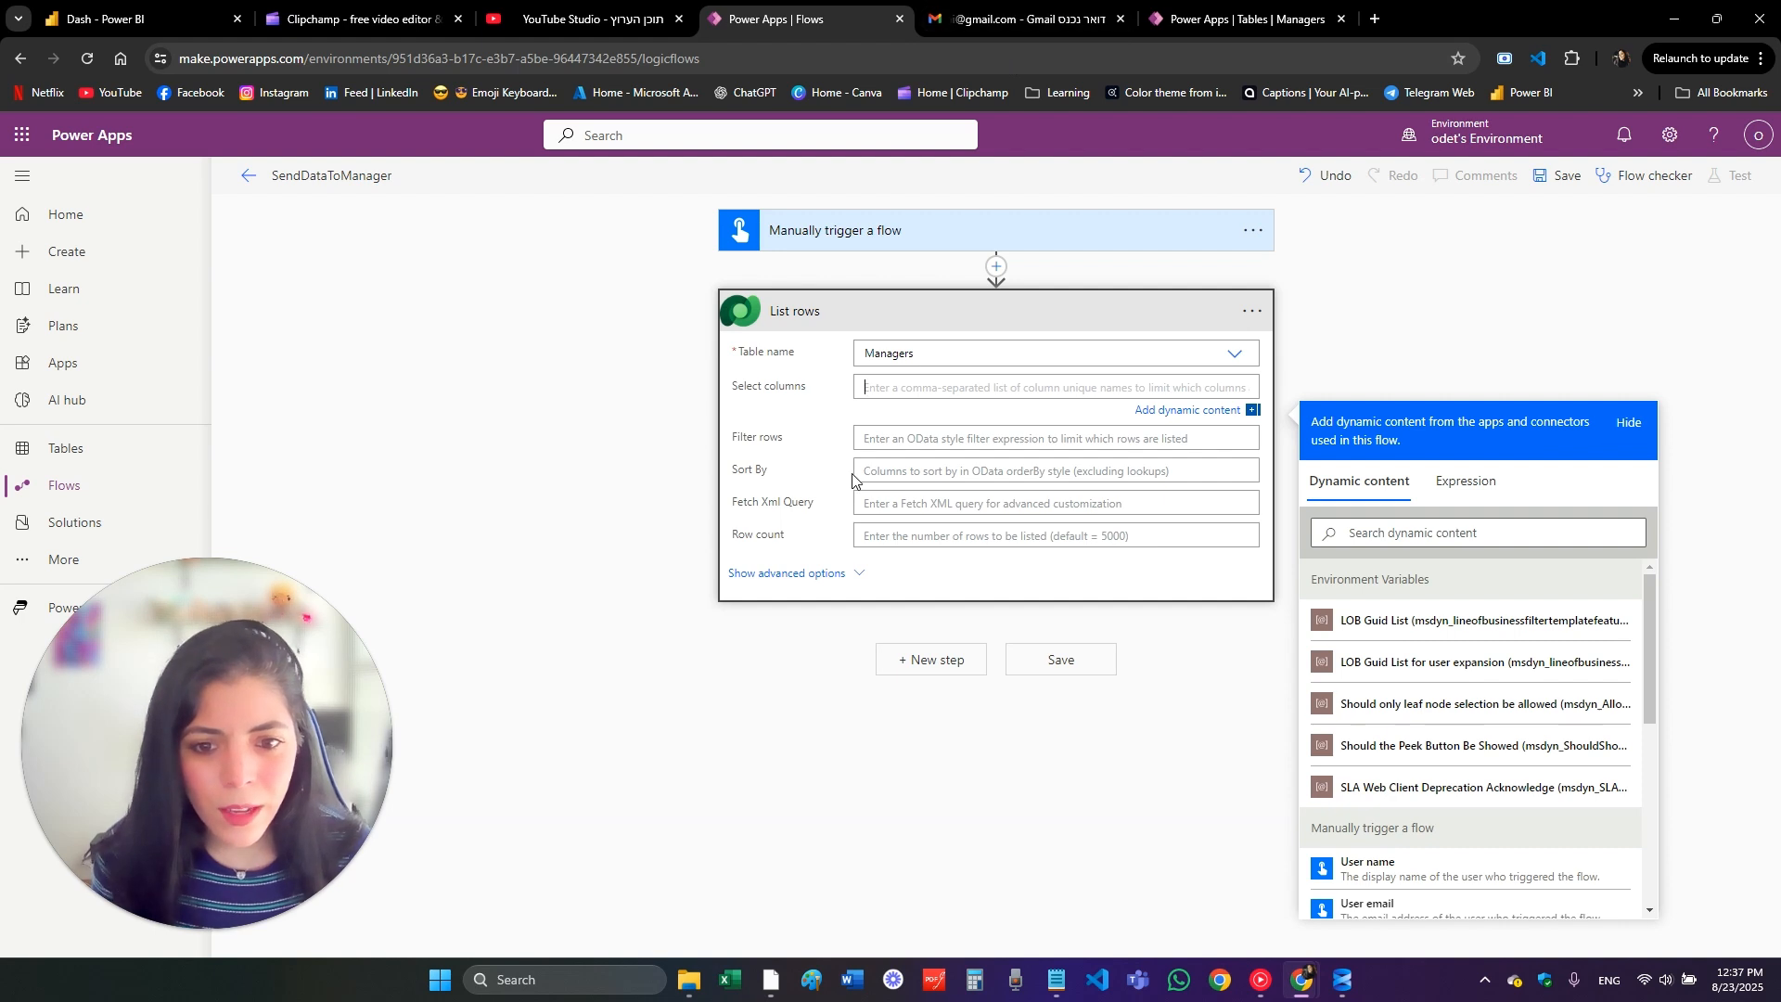
left_click(1172, 29)
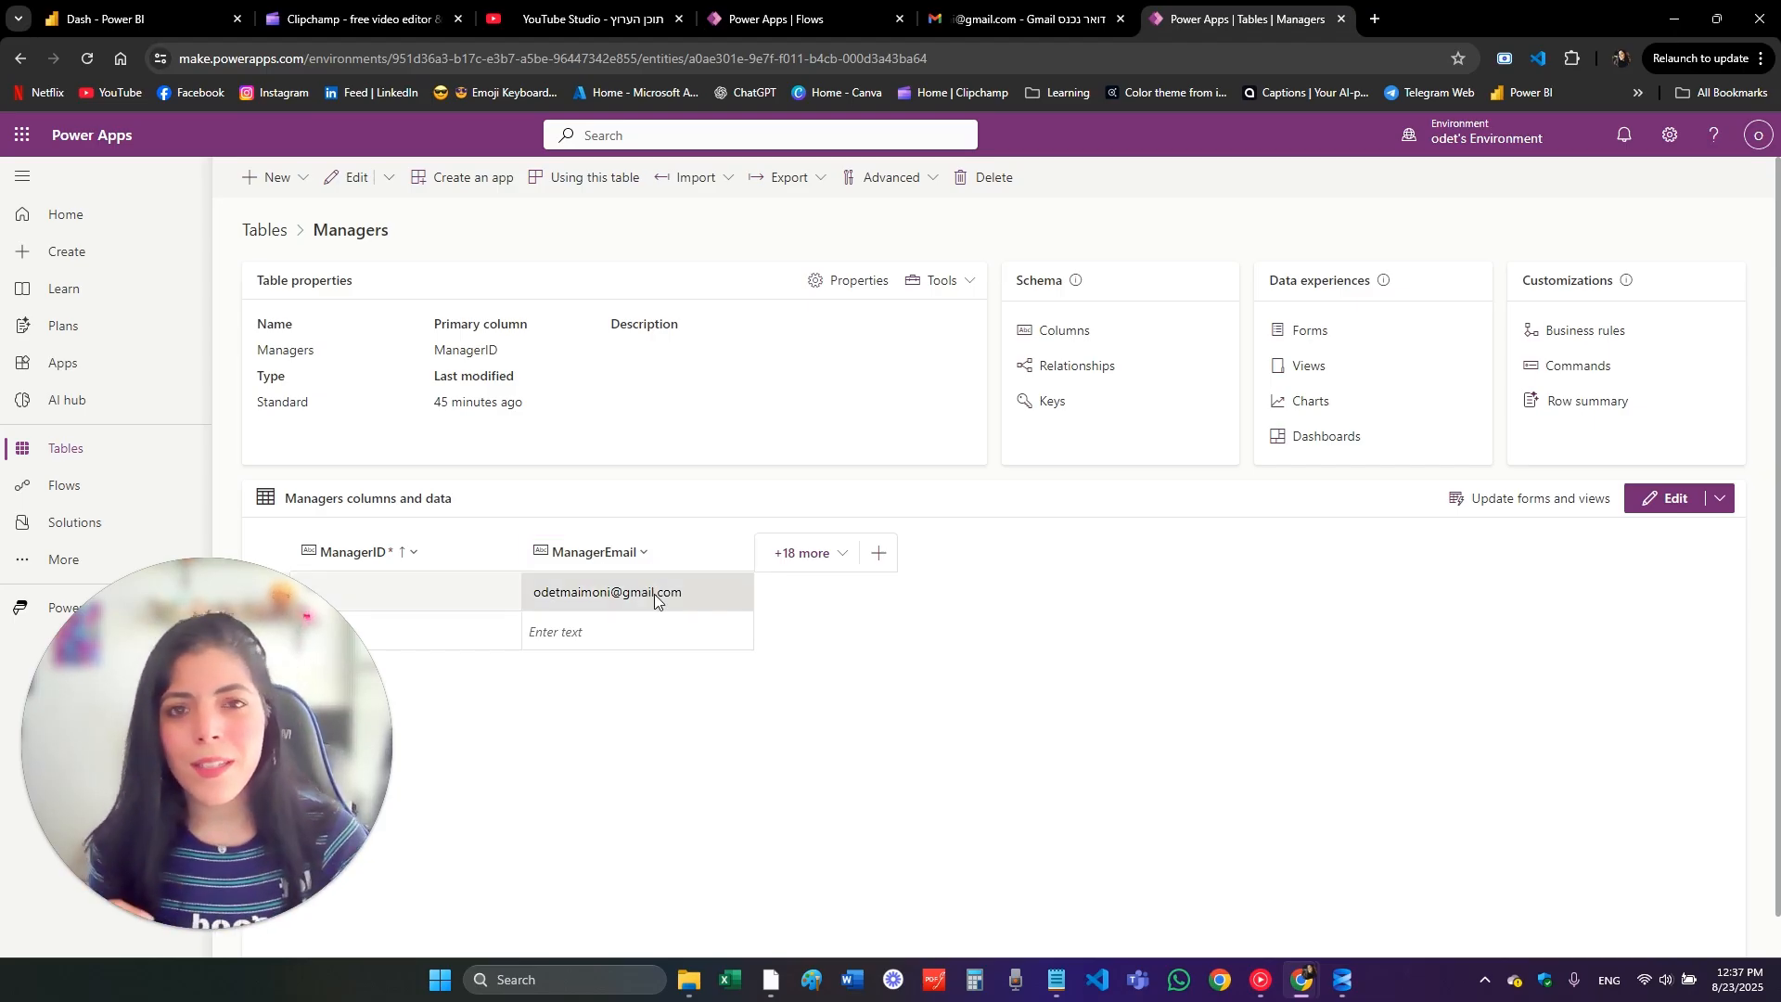
left_click(658, 553)
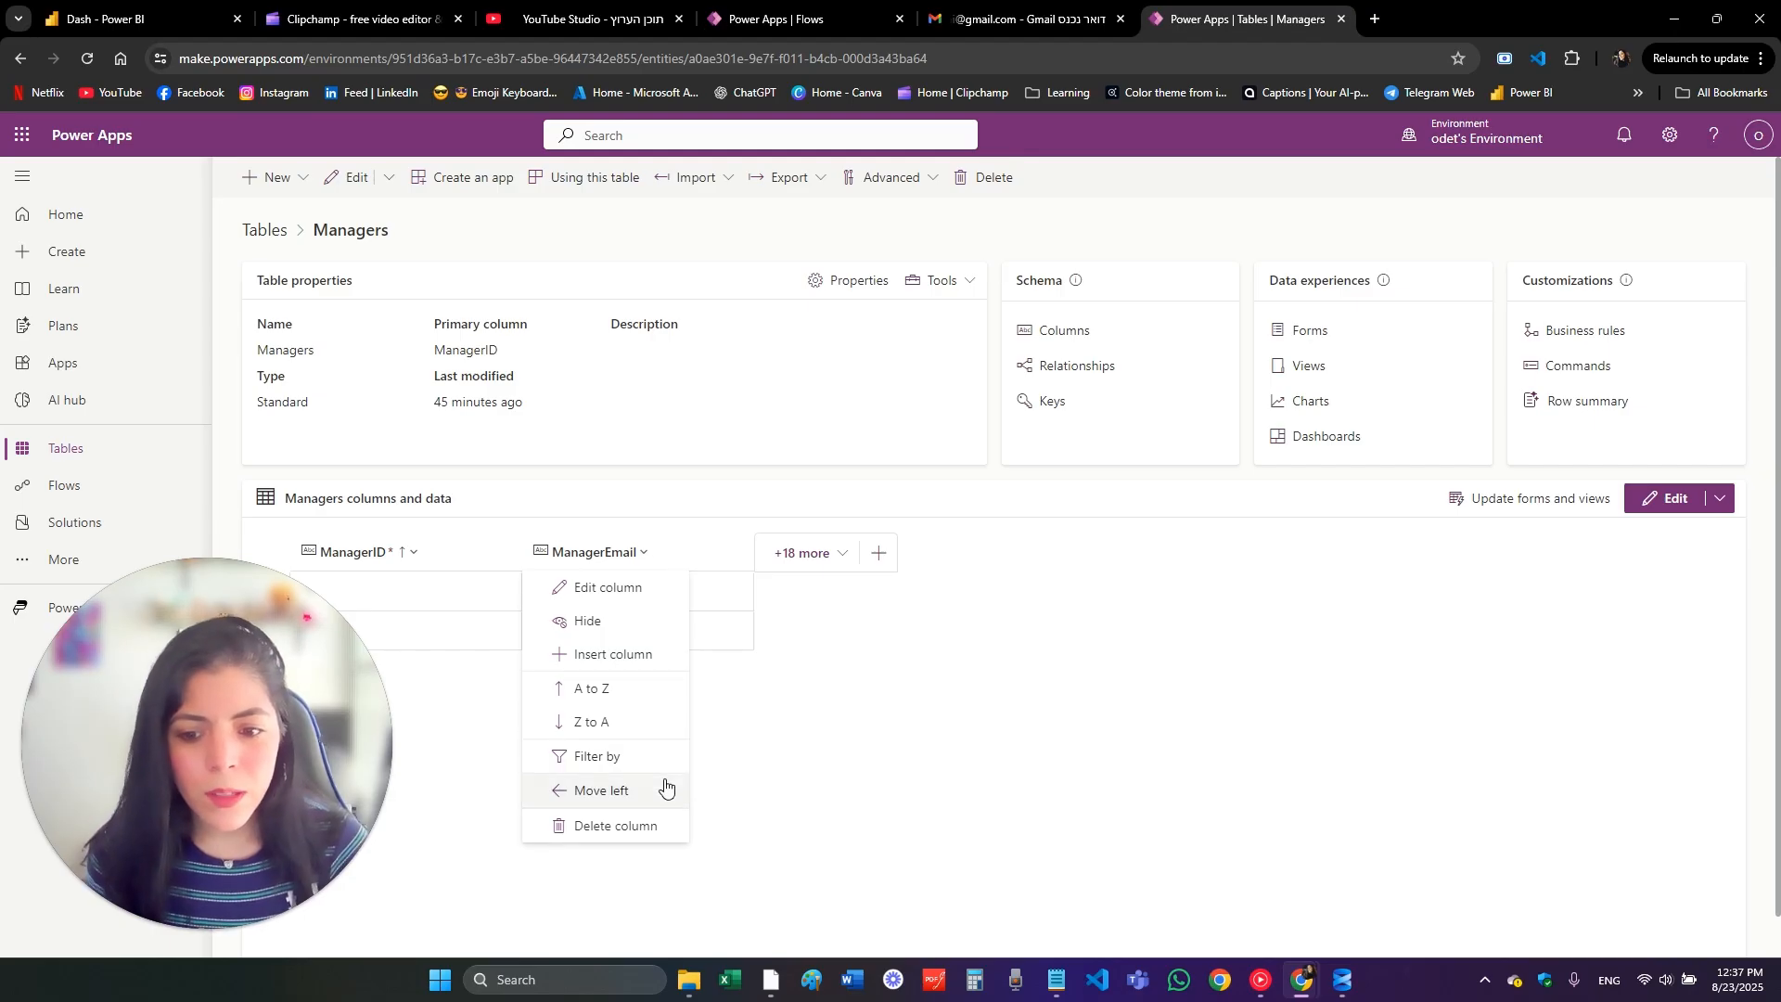
left_click(559, 590)
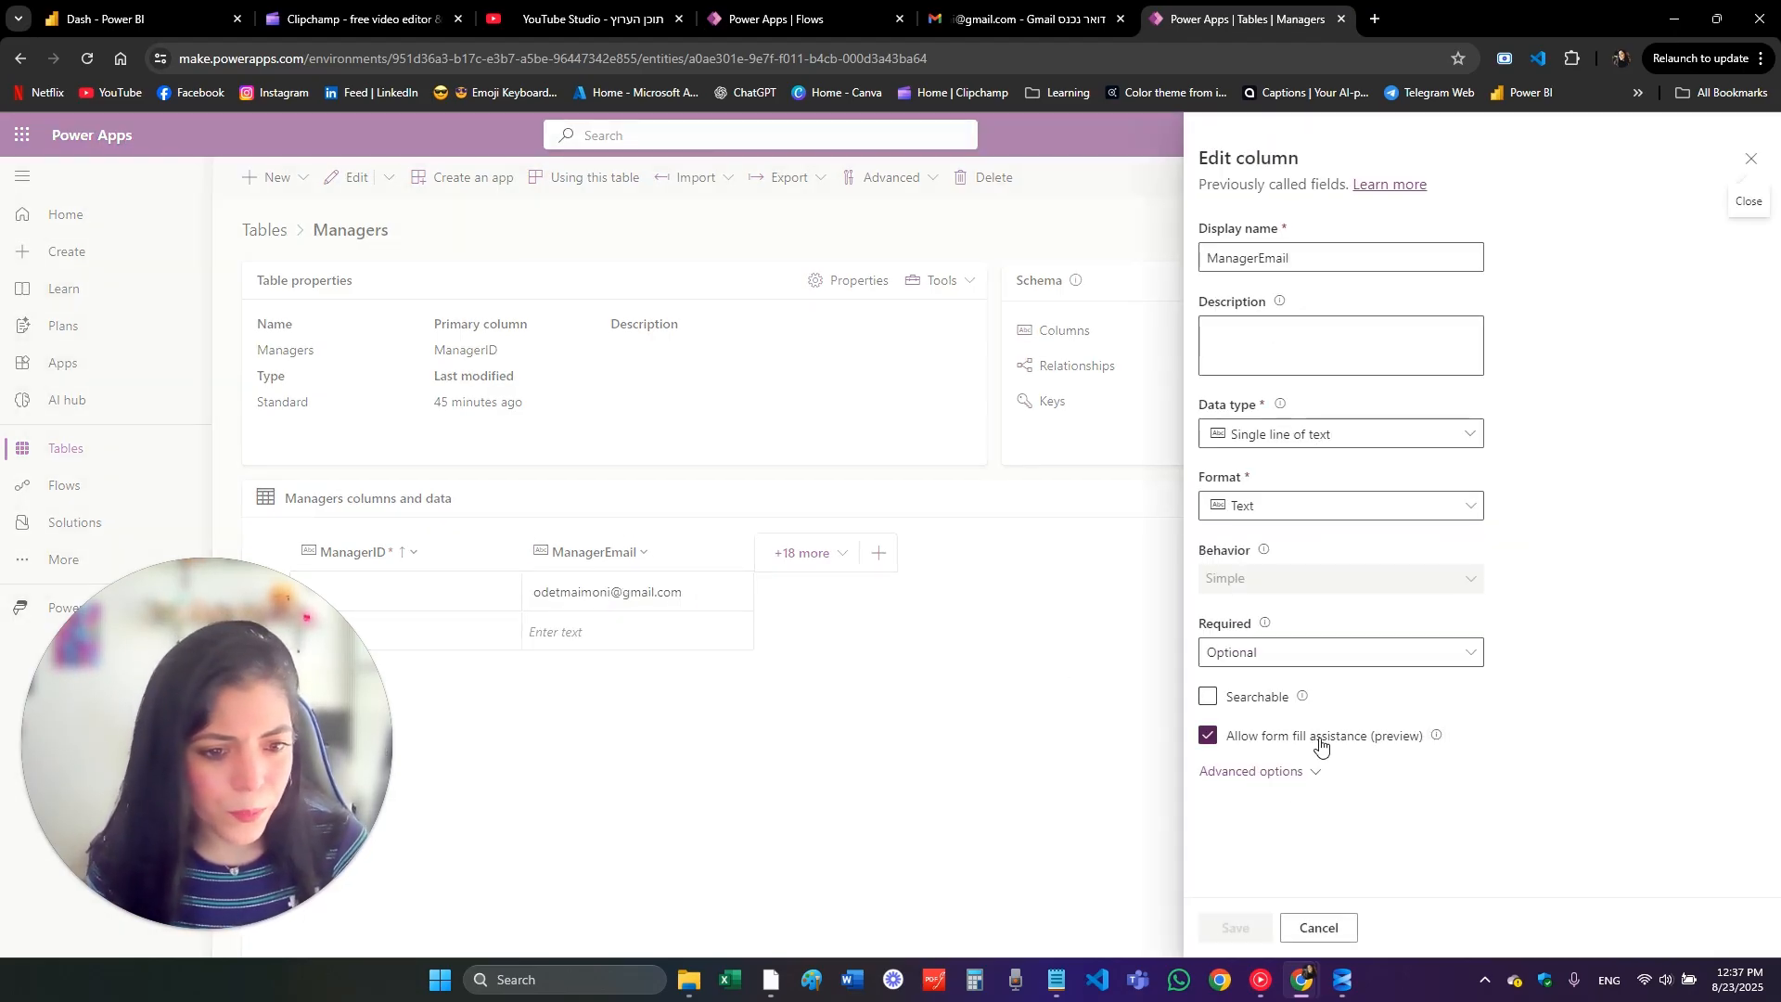
left_click(1280, 771)
scroll(1280, 696, "down", 3)
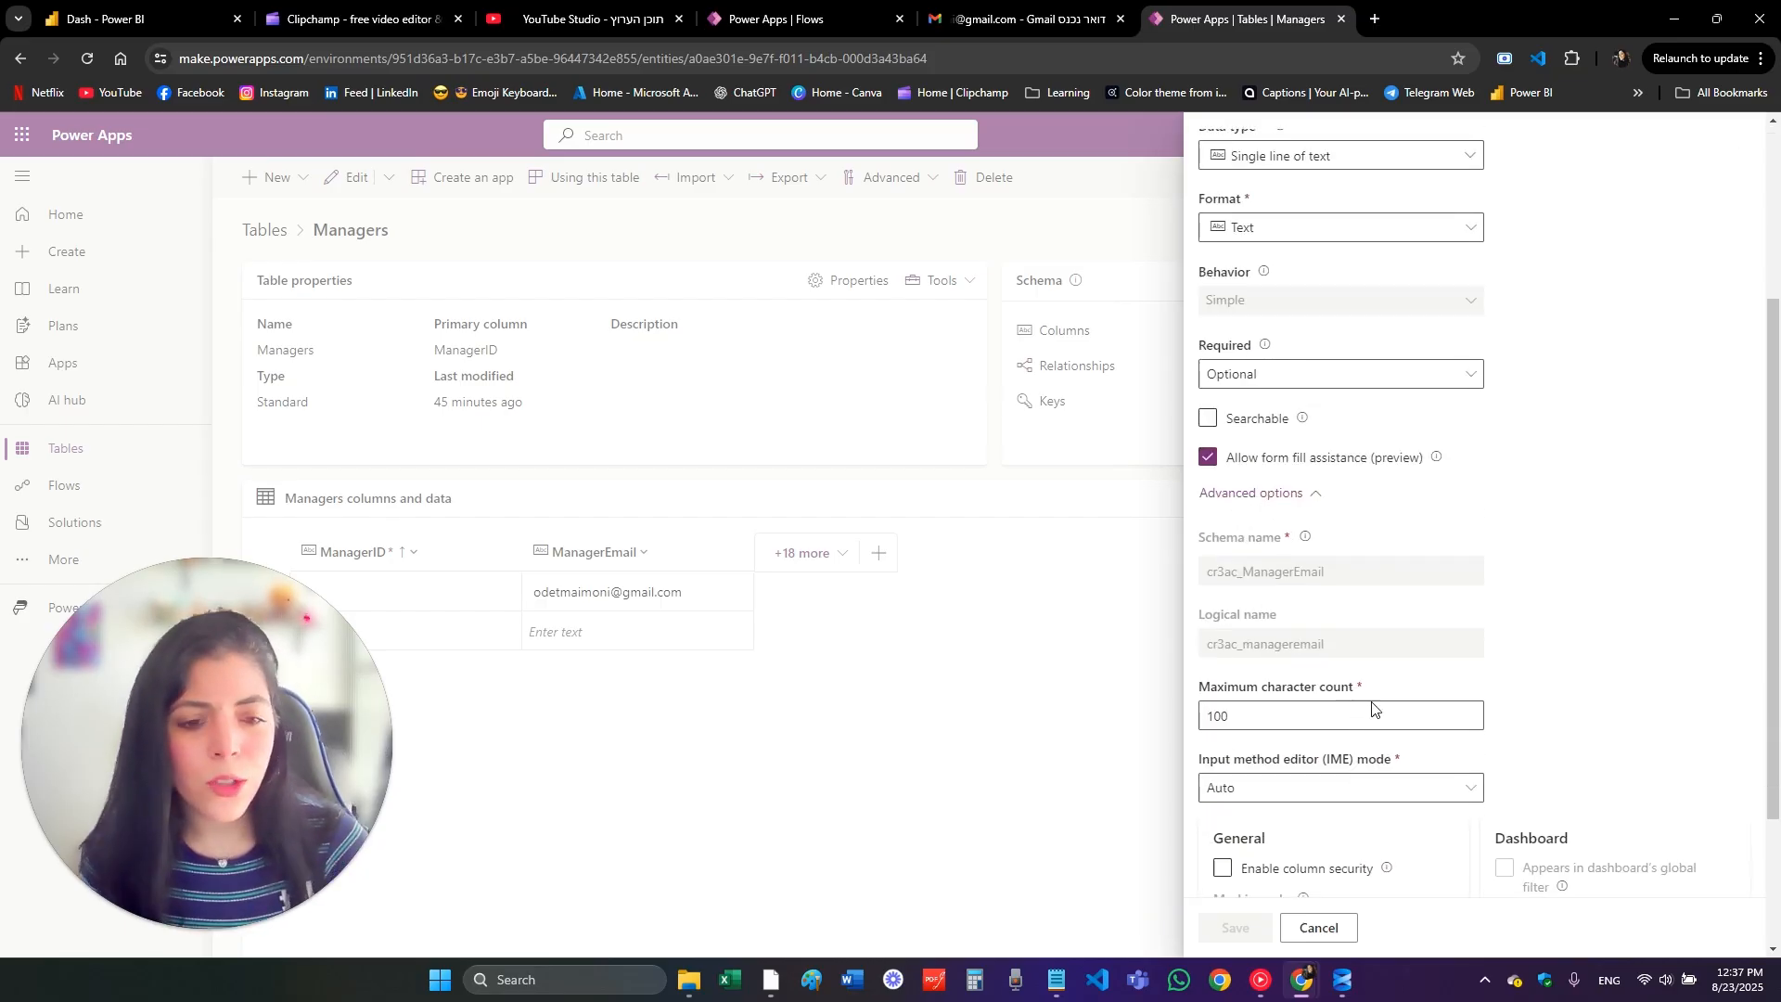
scroll(1272, 657, "up", 3)
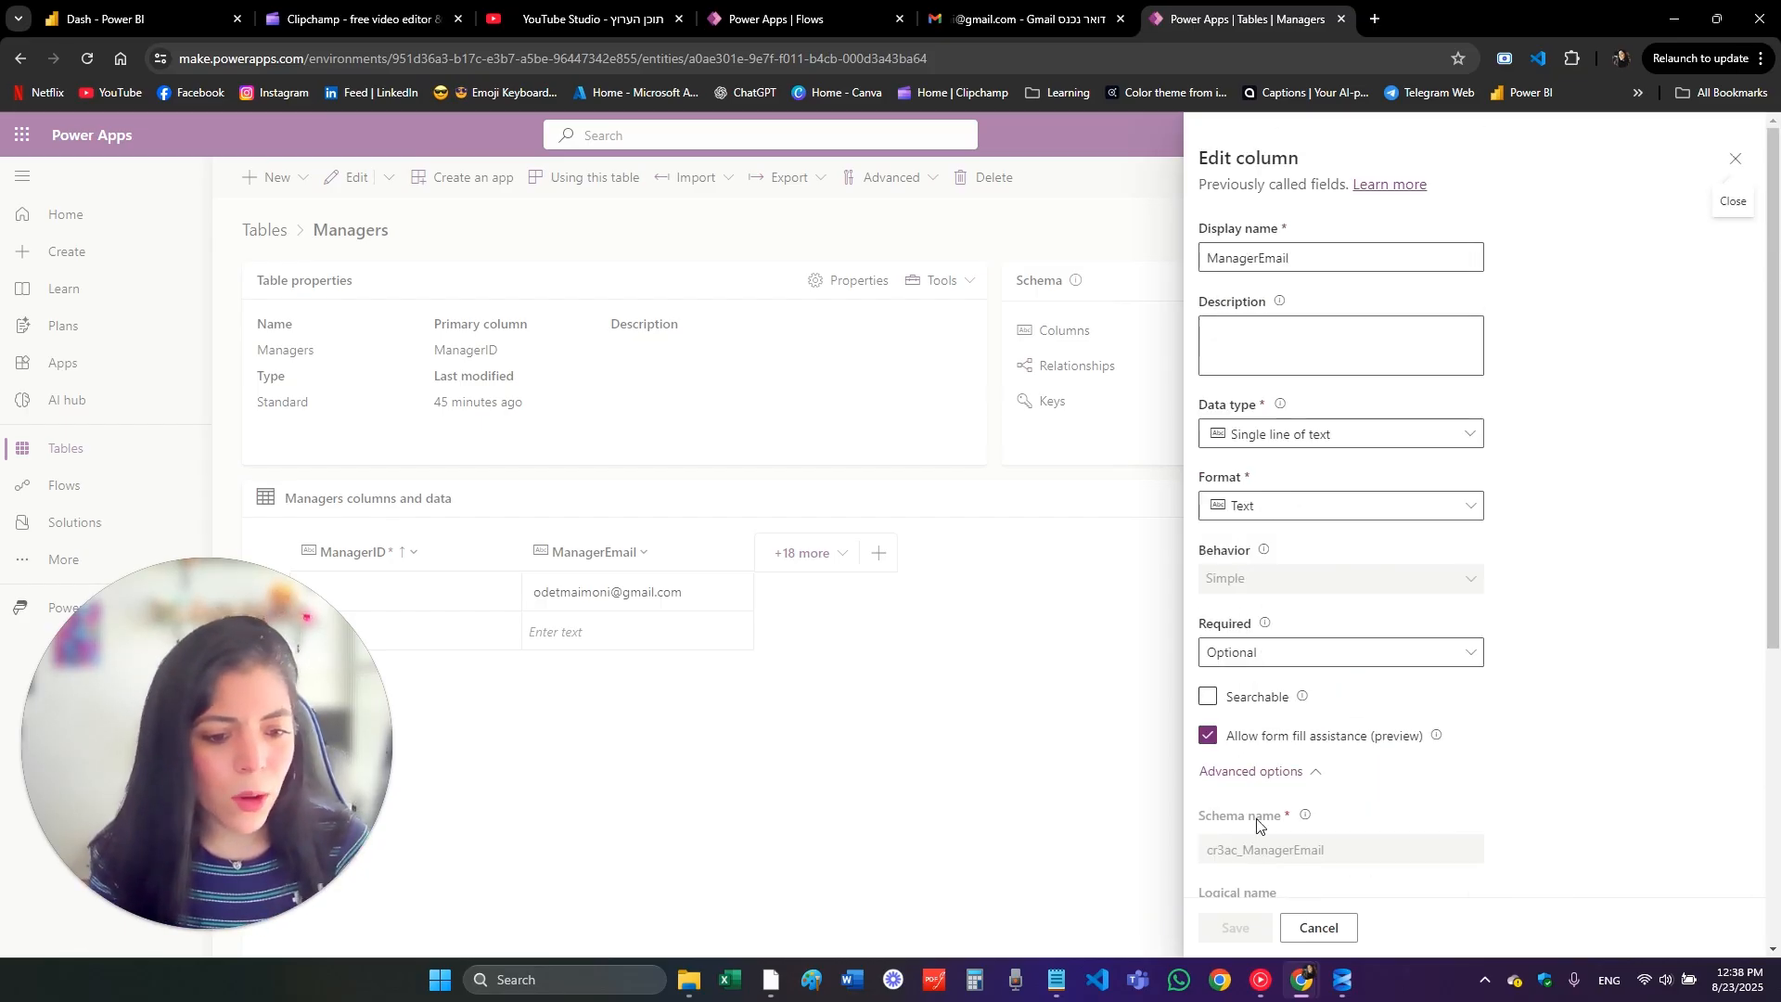
Step: Copy the logical name cr3ac_manageremail into the Select columns setting of the List rows action
scroll(1257, 824, "down", 1)
double_click(1261, 826)
key("ctrl+c")
left_click(770, 19)
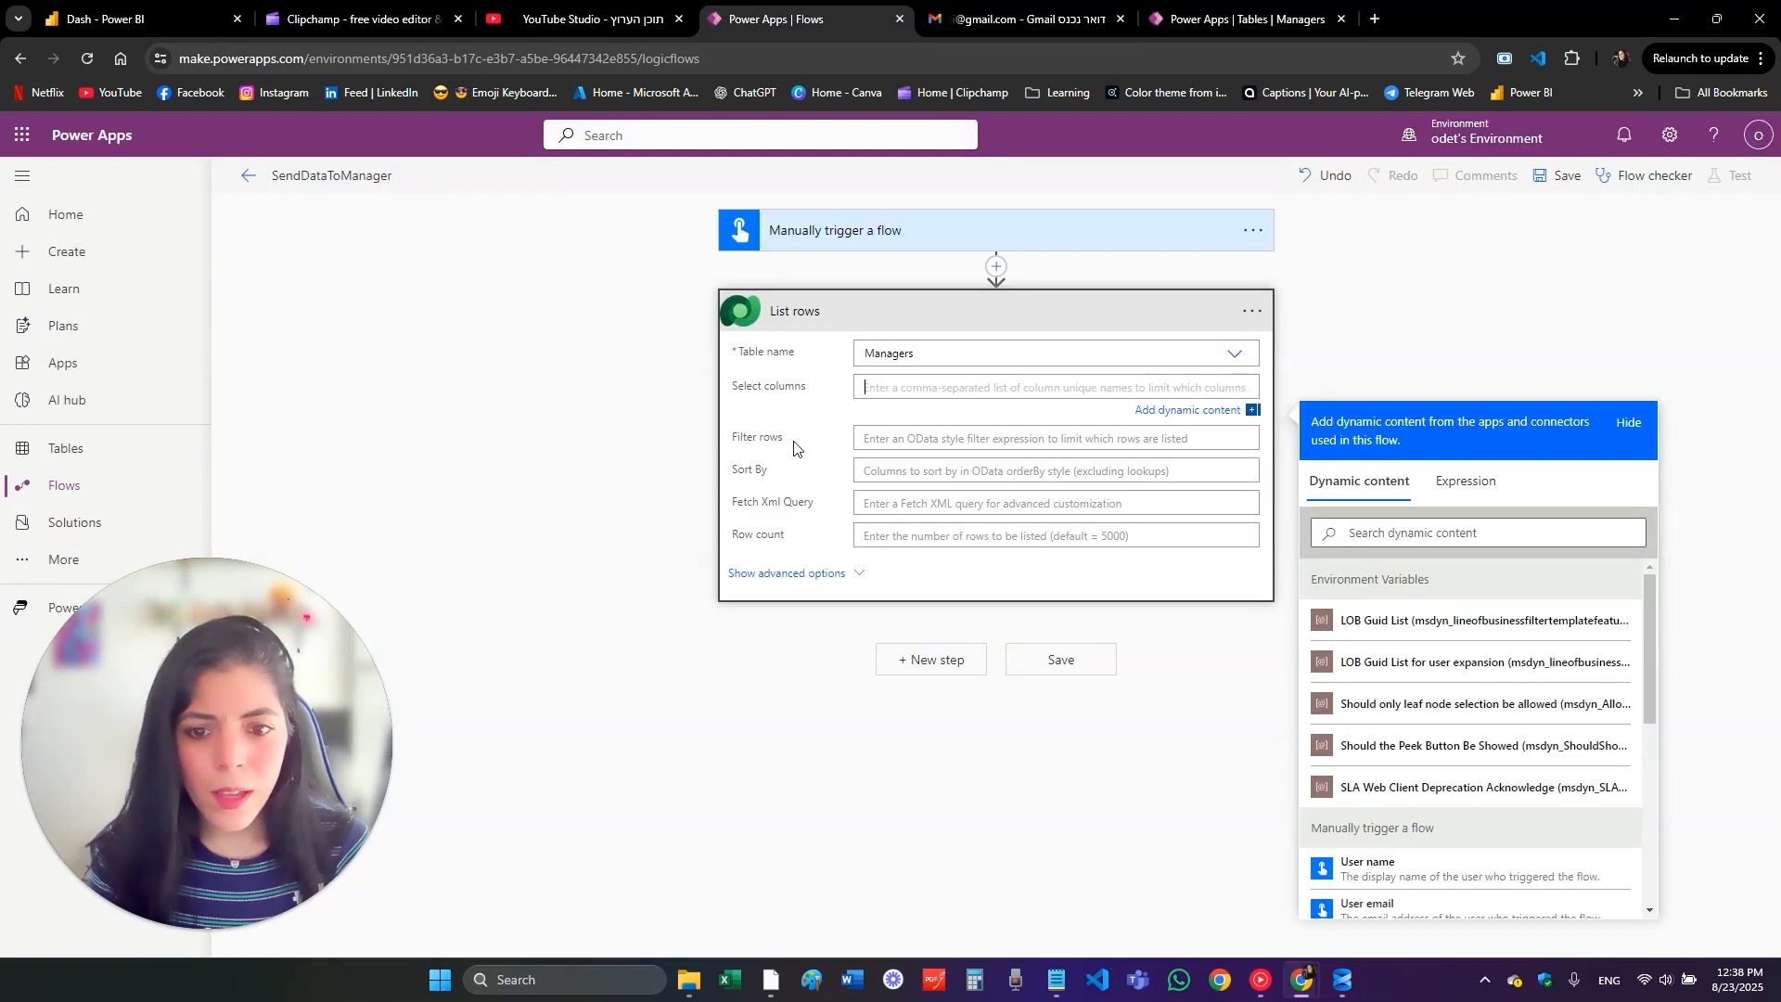
key("ctrl+v")
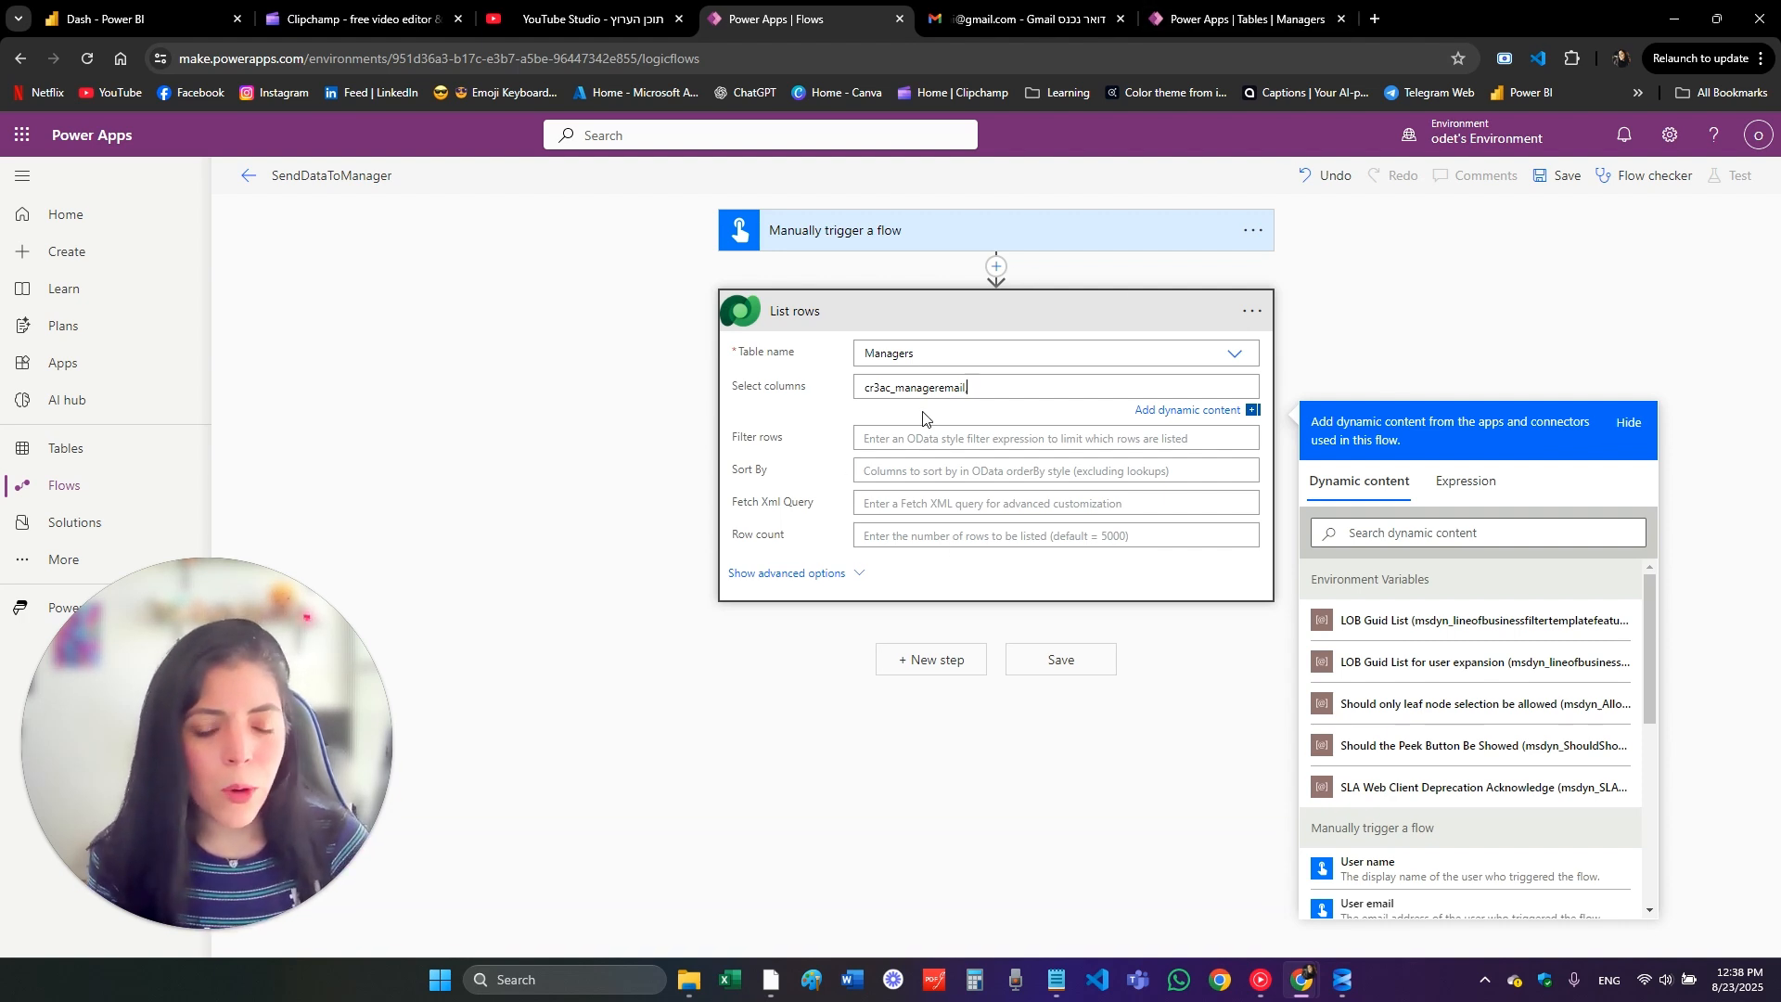
key("BackSpace")
Step: Copy the ManagerID column's logical name from the Managers table and add cr3ac_managerid, comma-separated, to the columns selected by List rows
left_click(1209, 8)
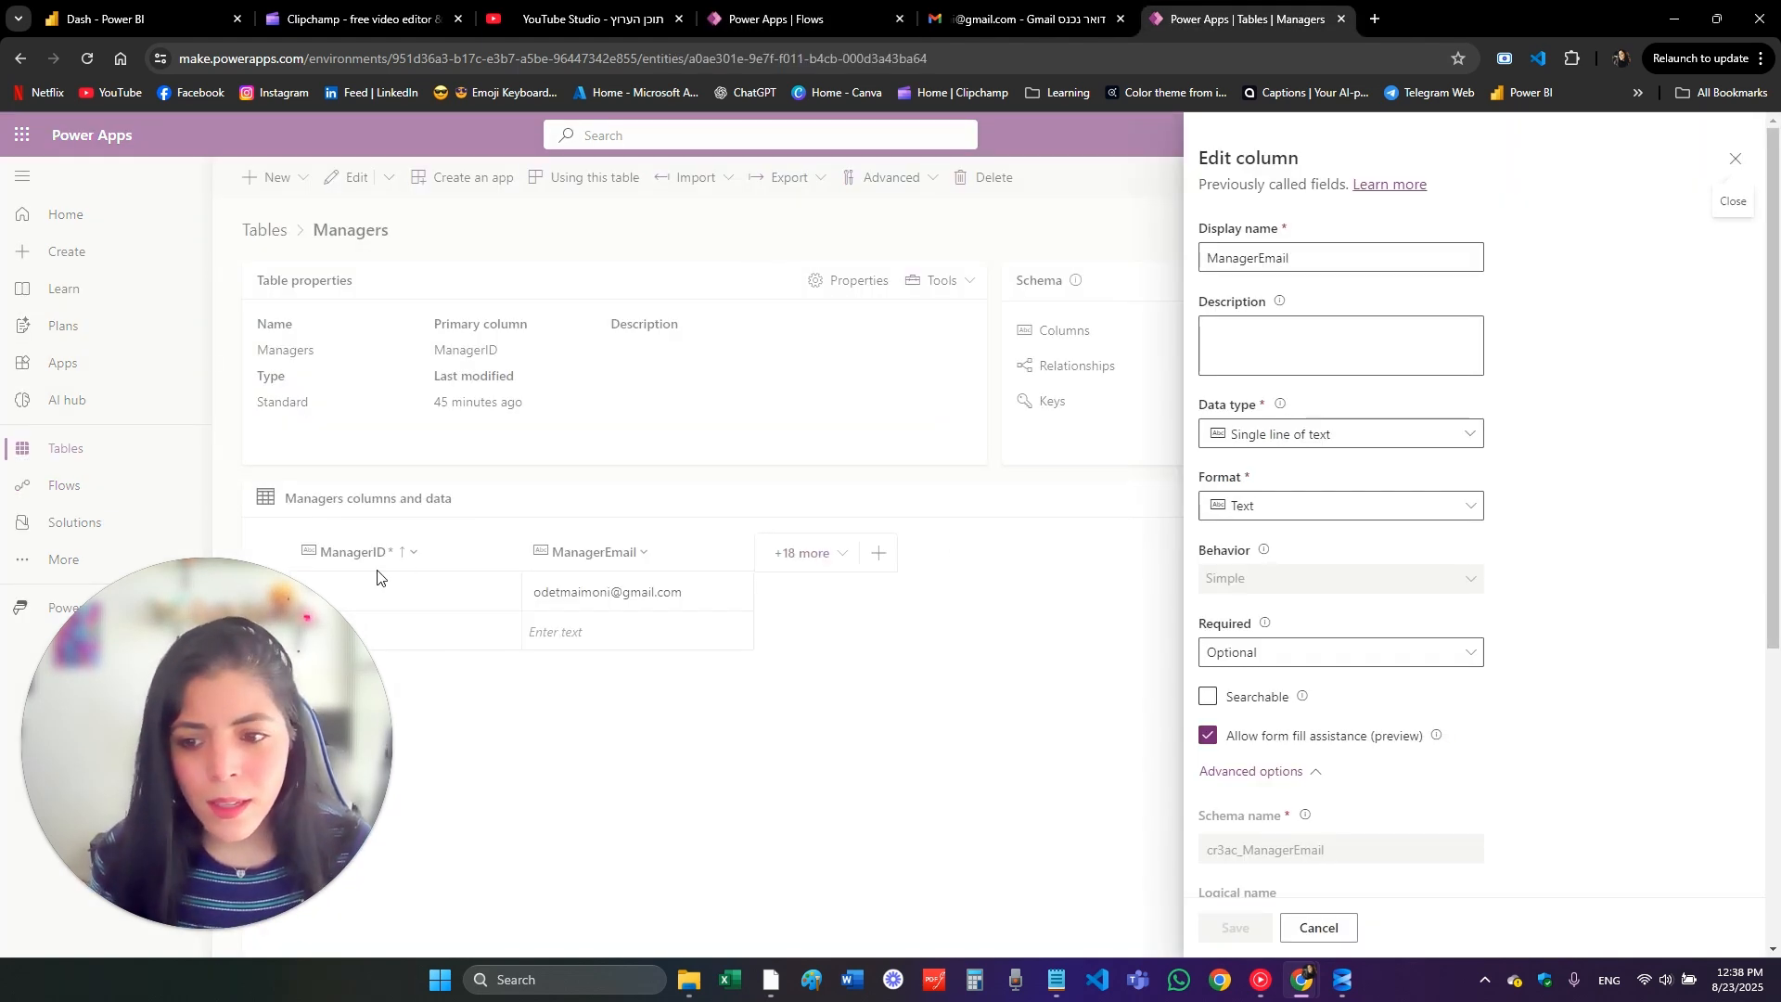
left_click(378, 571)
left_click(454, 563)
left_click(397, 591)
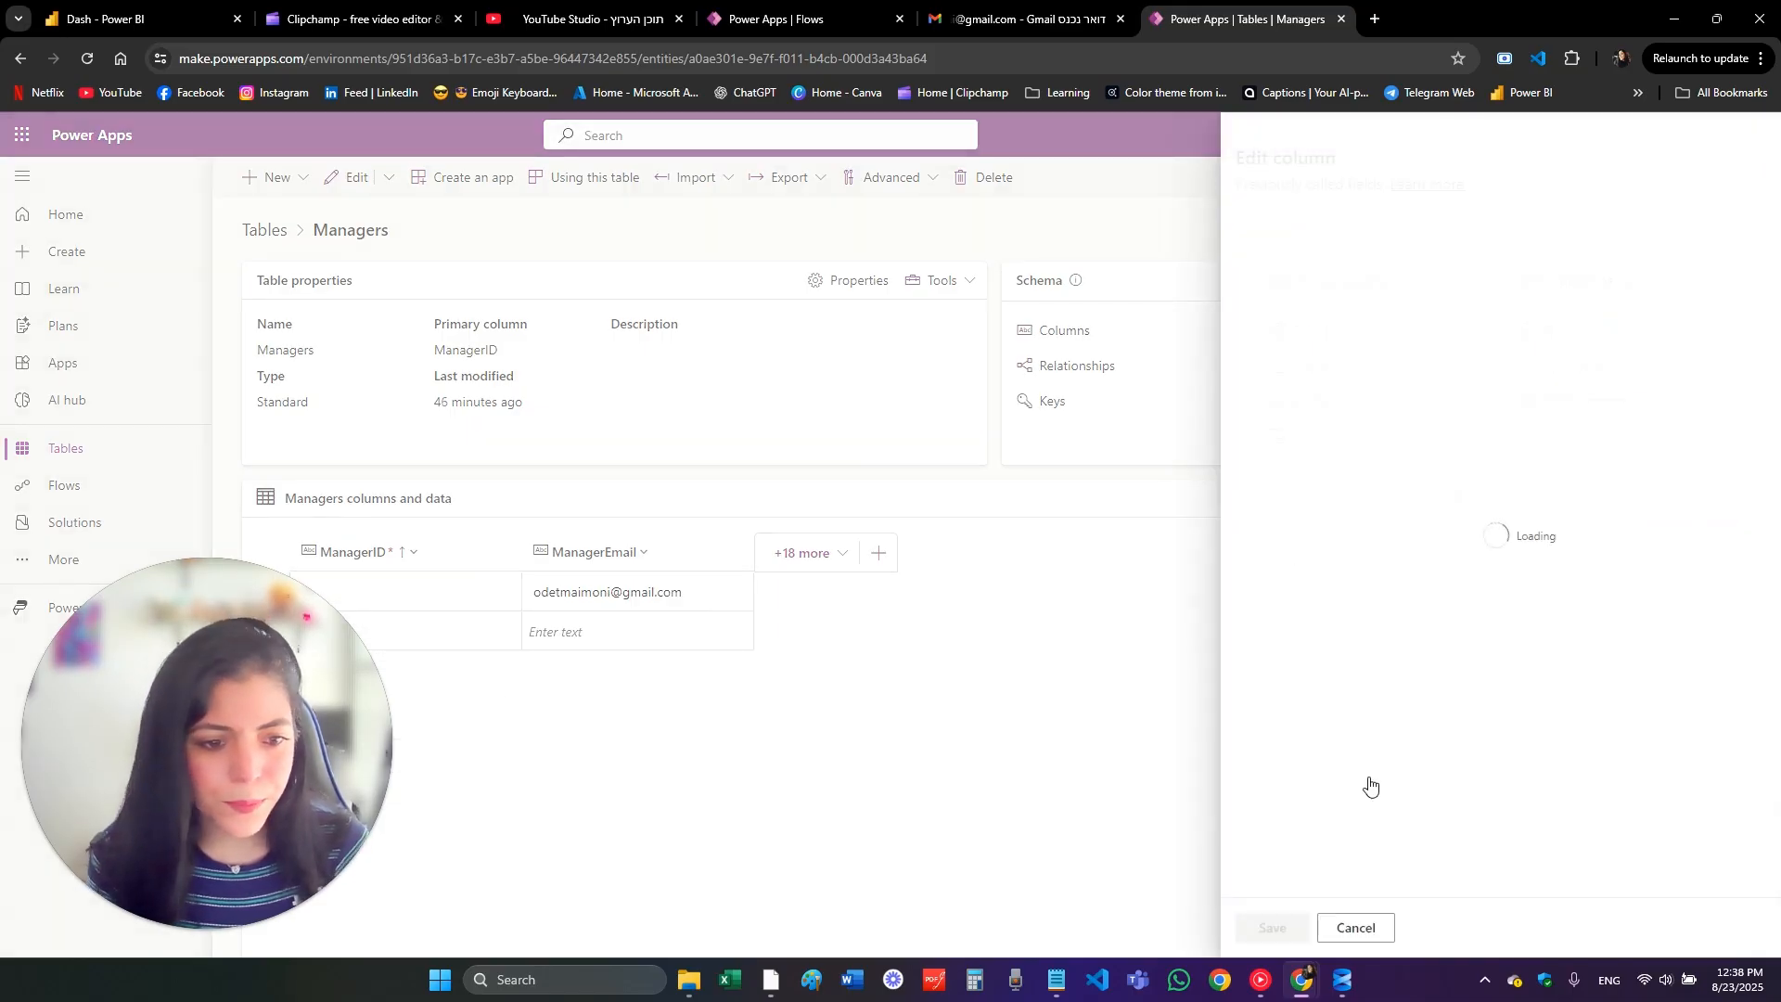
left_click(1262, 773)
scroll(1336, 816, "down", 5)
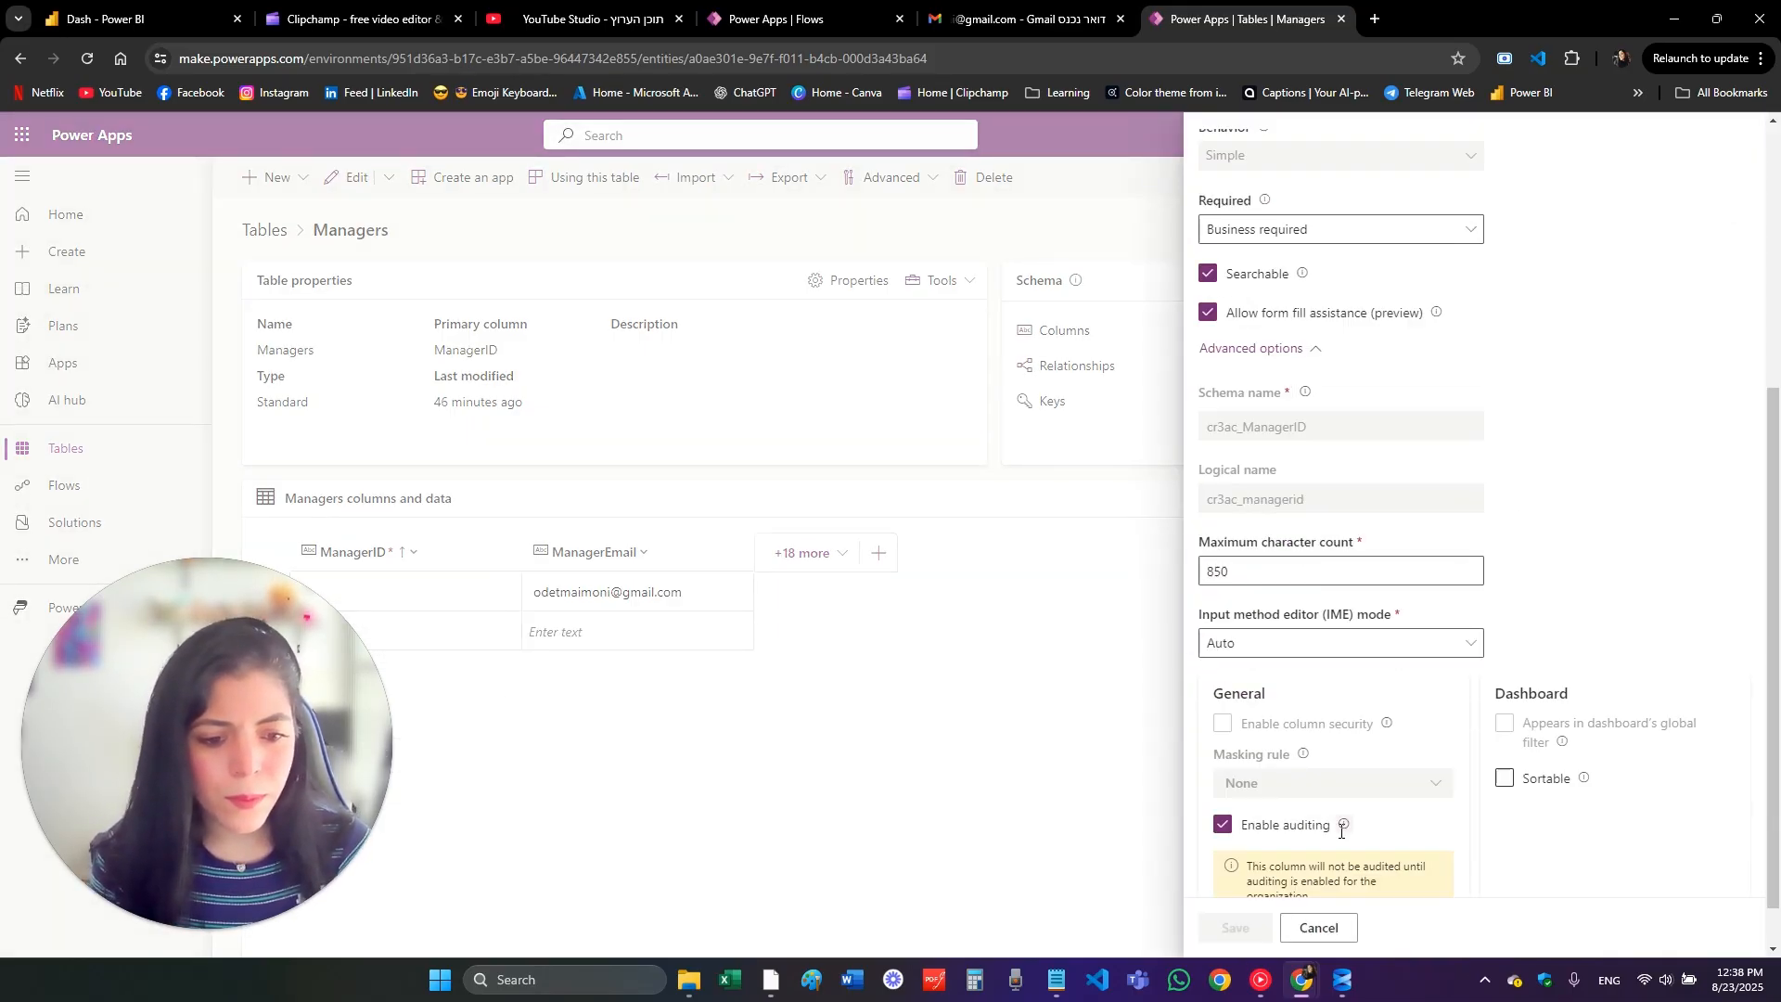
double_click(1252, 460)
left_click(788, 19)
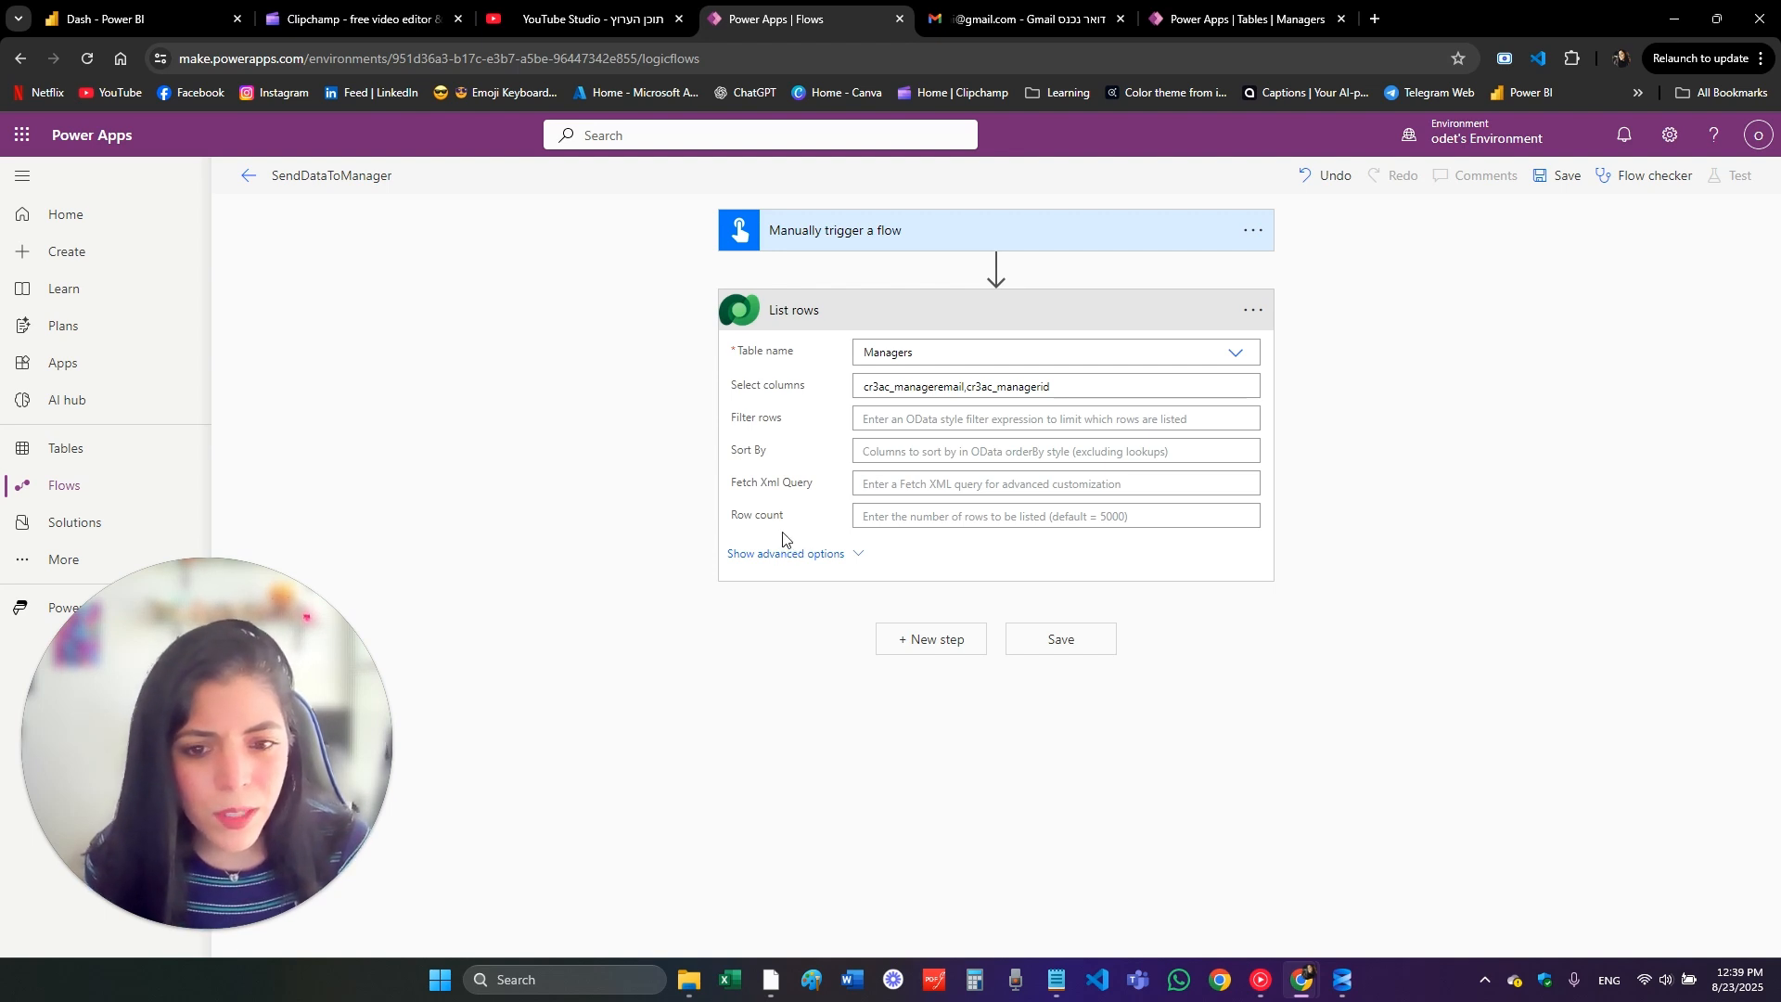
Step: Save the SendDataToManager flow and run a manual test of it
left_click(934, 513)
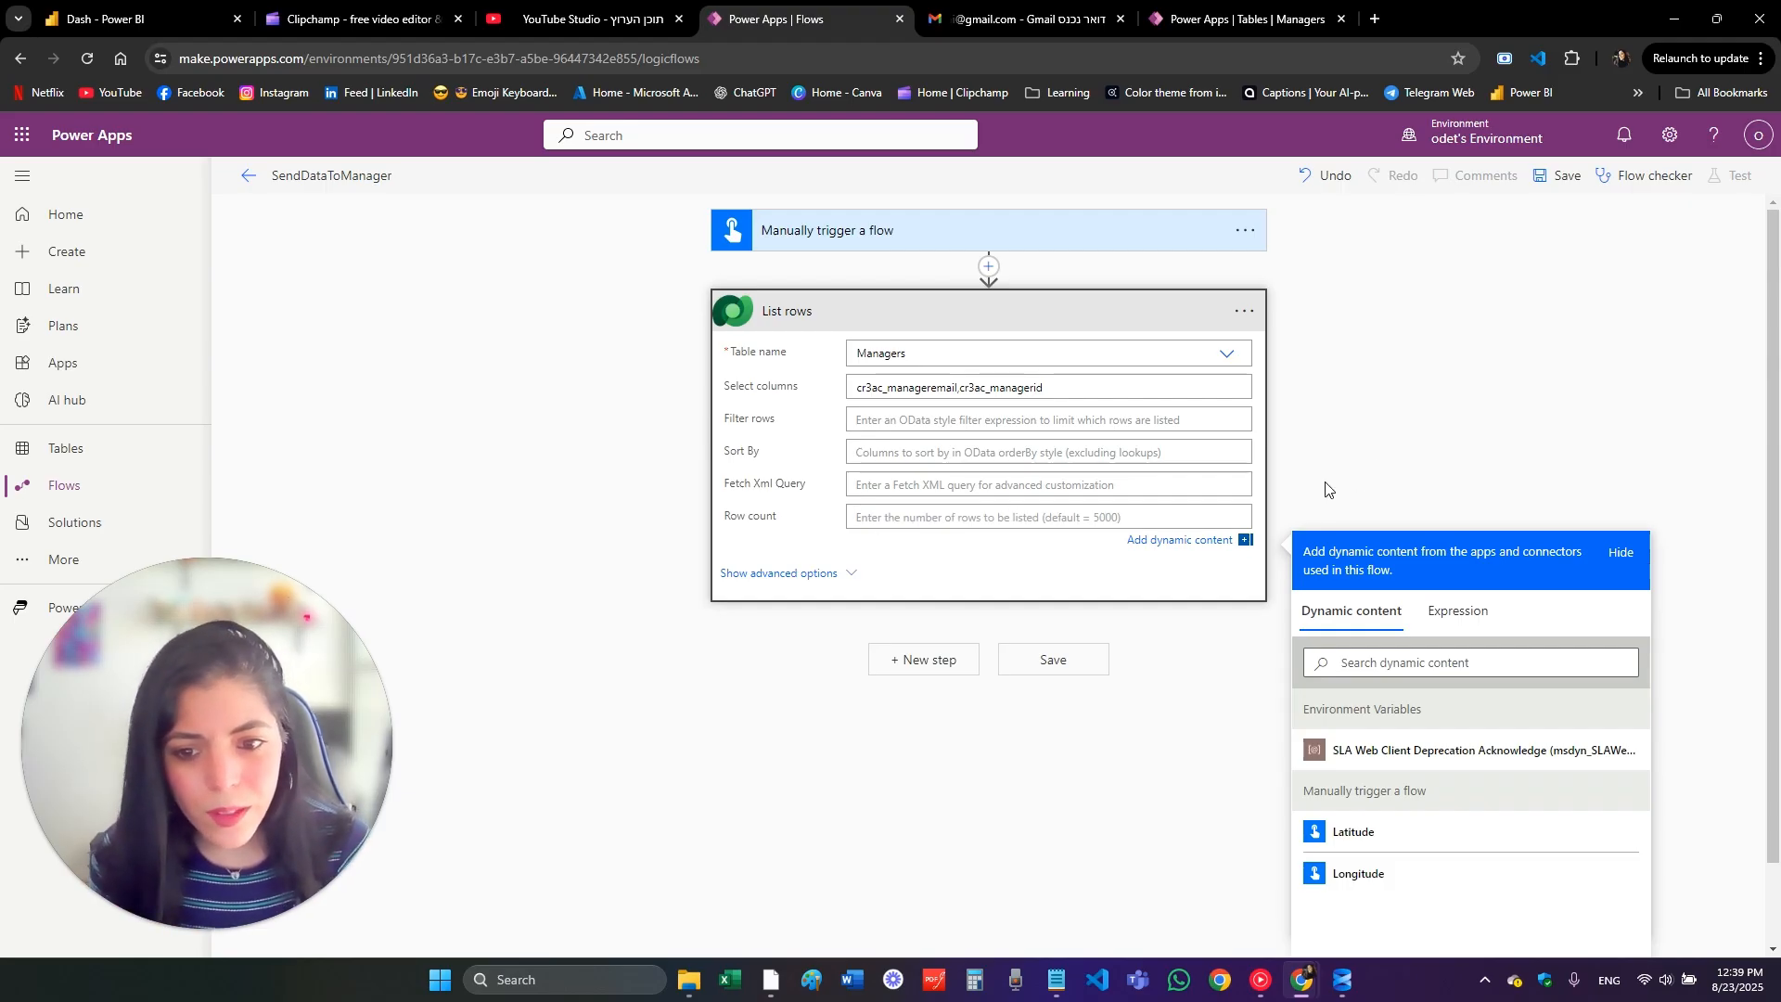
left_click(892, 316)
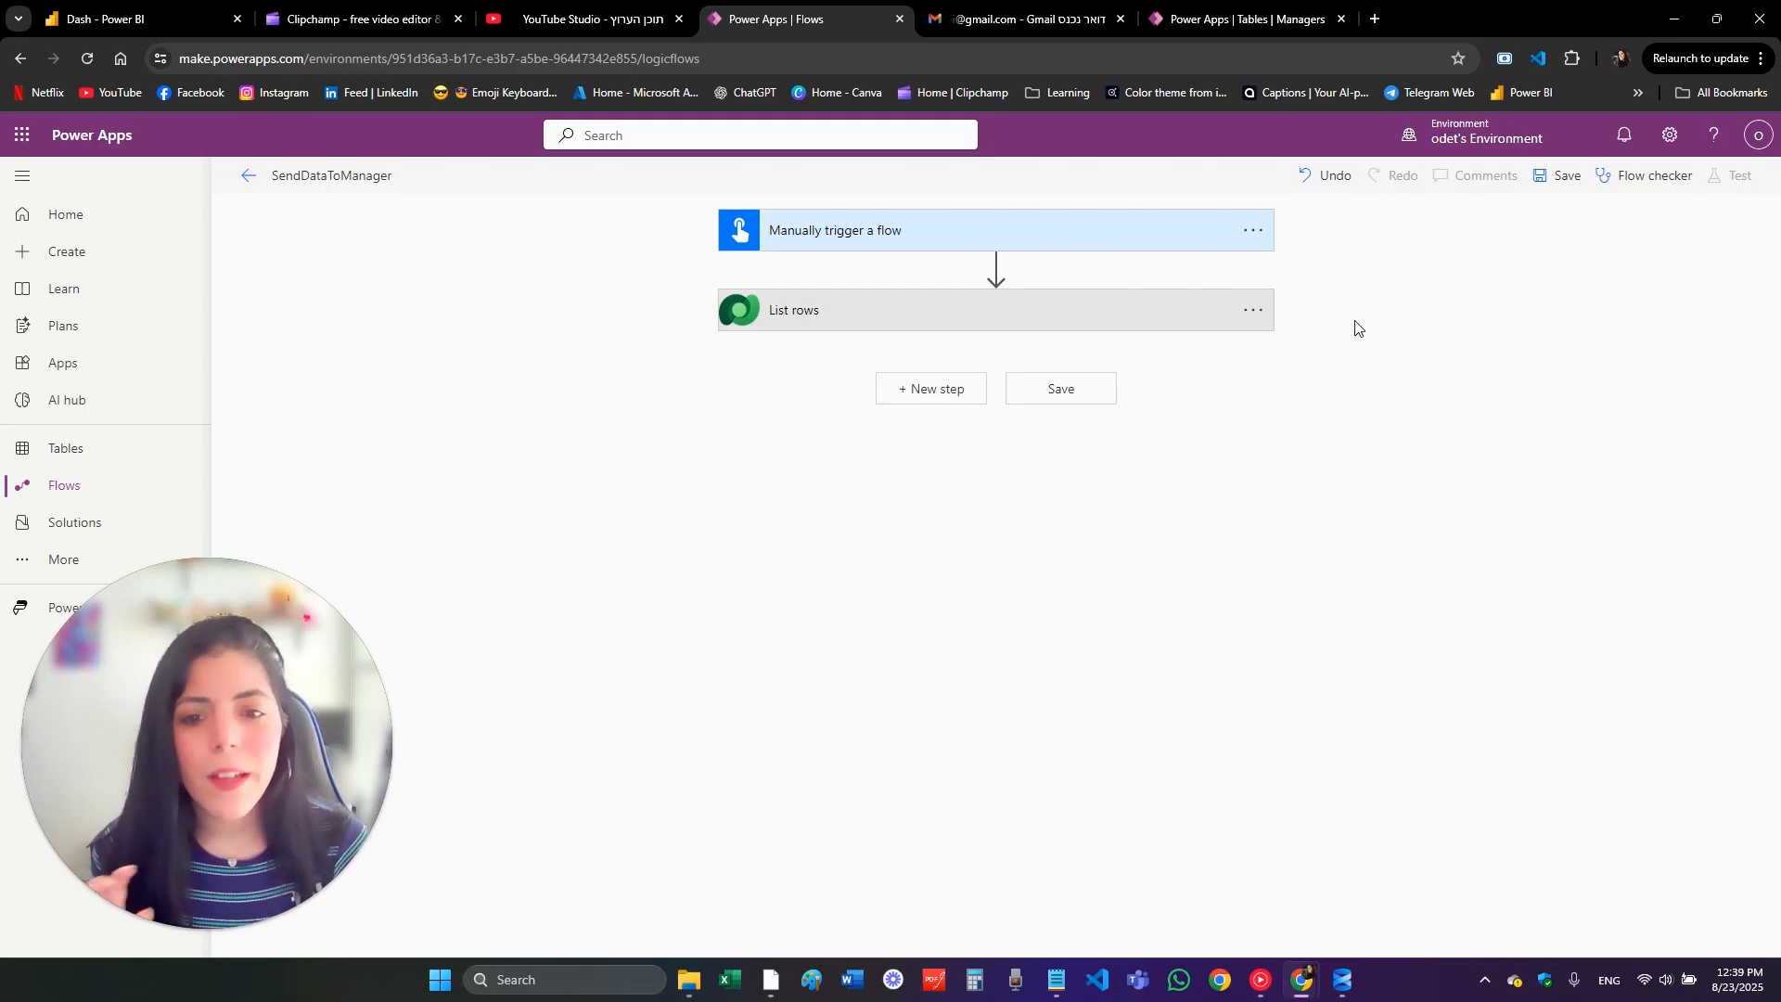
left_click(1545, 181)
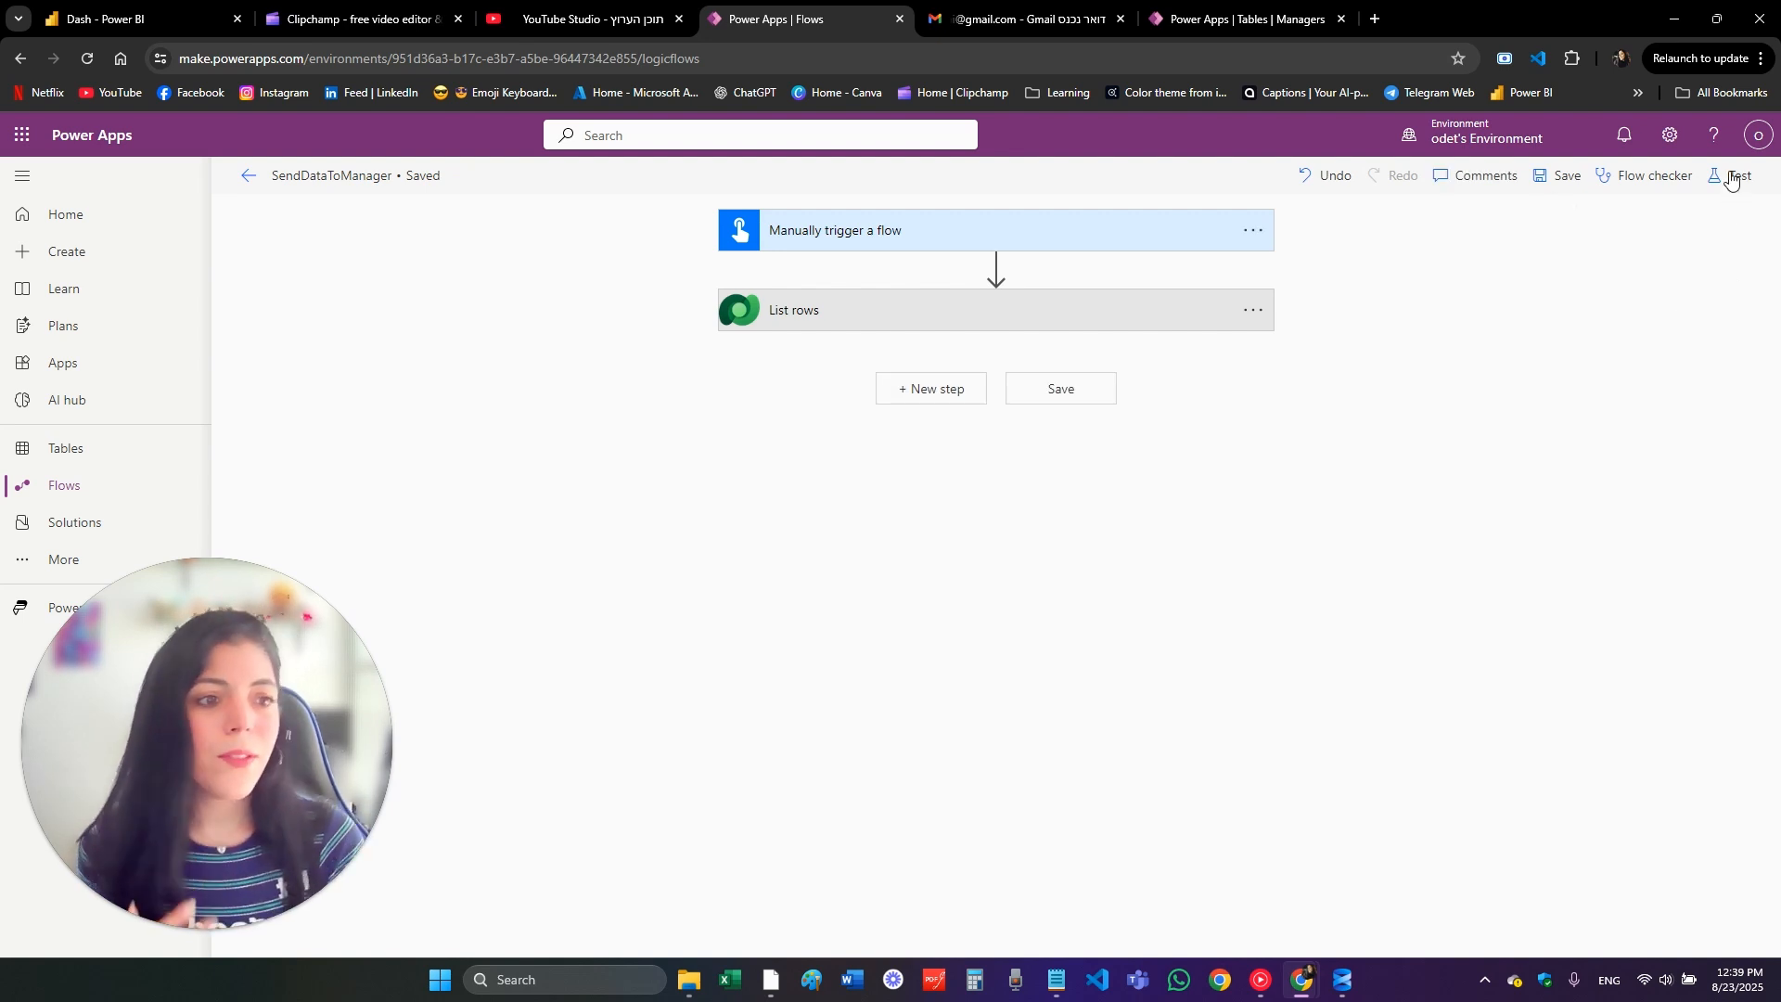
left_click(1733, 176)
left_click(1583, 240)
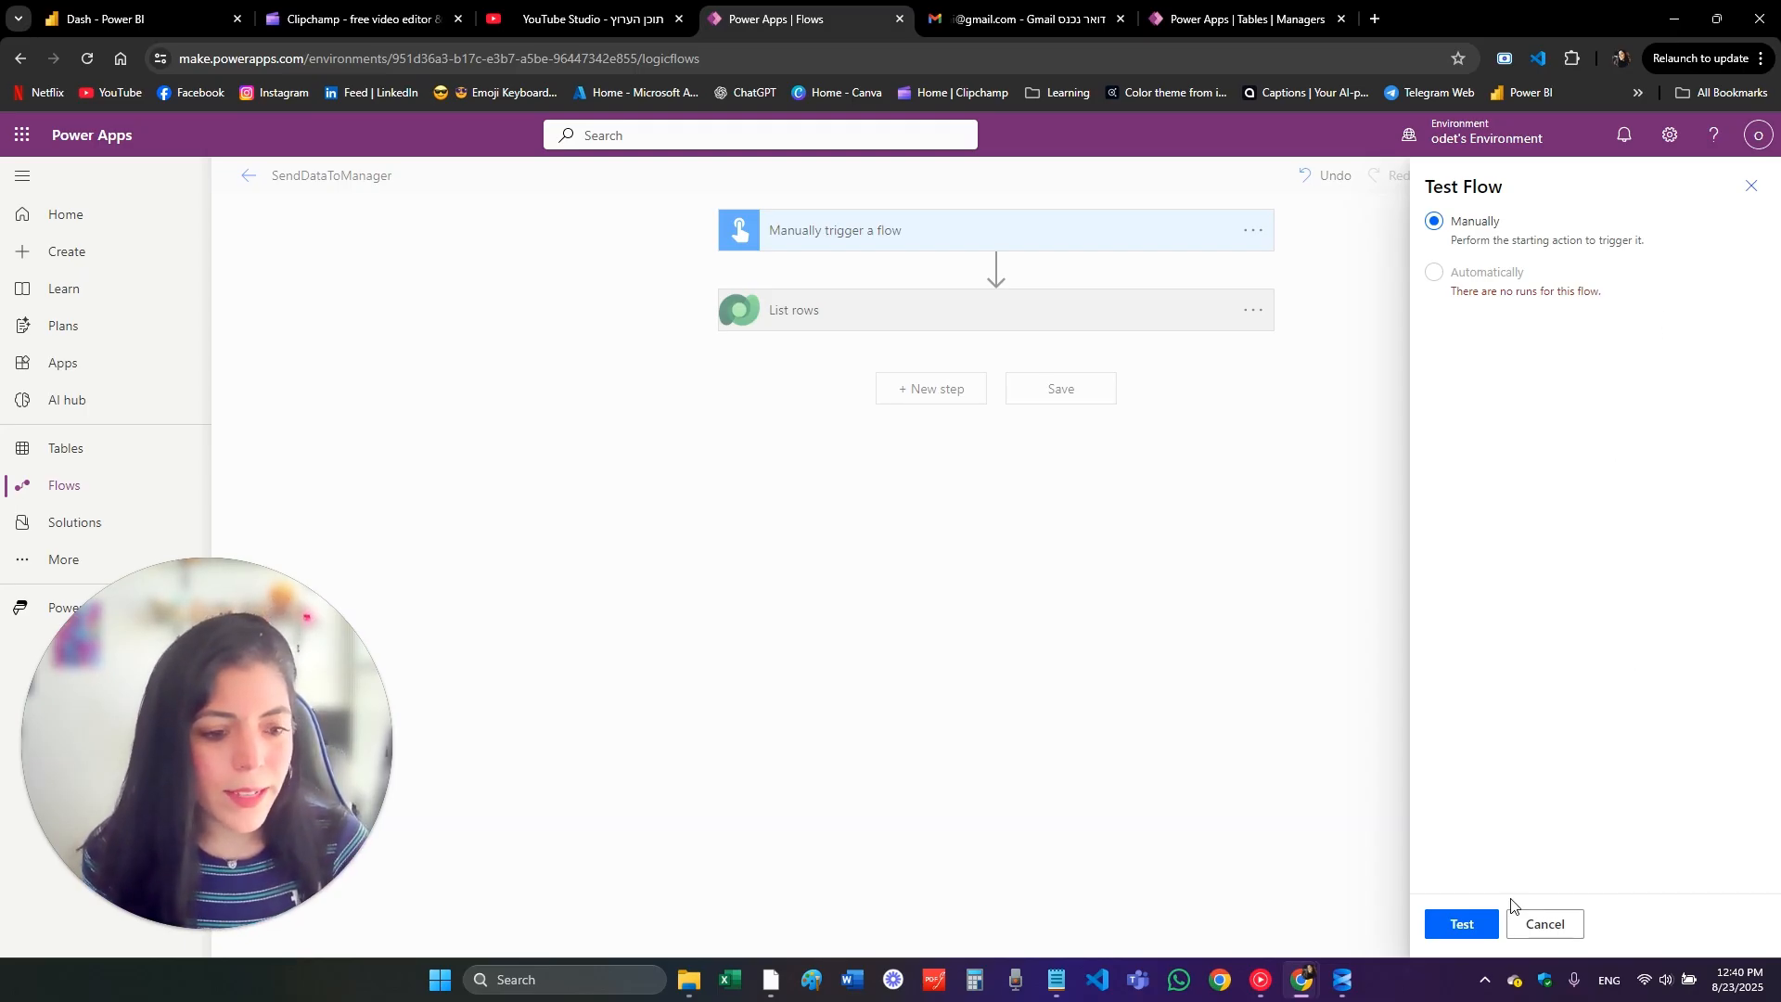
left_click(1463, 923)
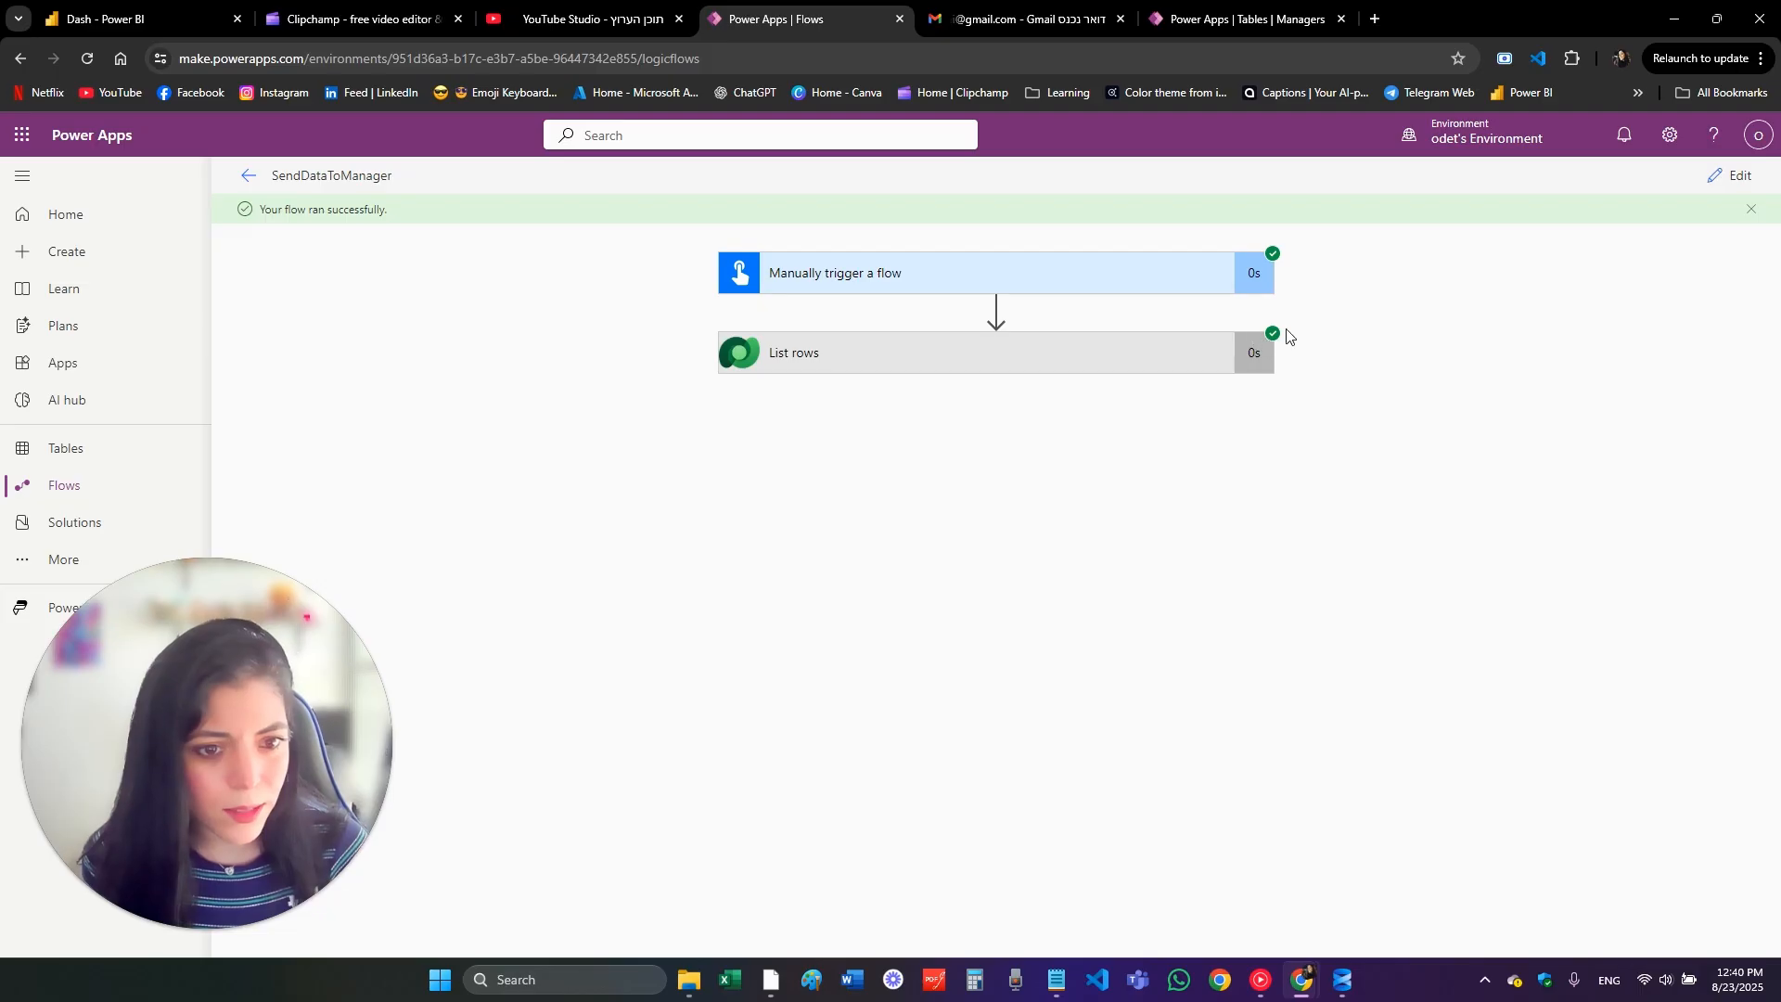
Step: Examine the List rows output of the test run for the manager email and manager ID values
left_click(932, 366)
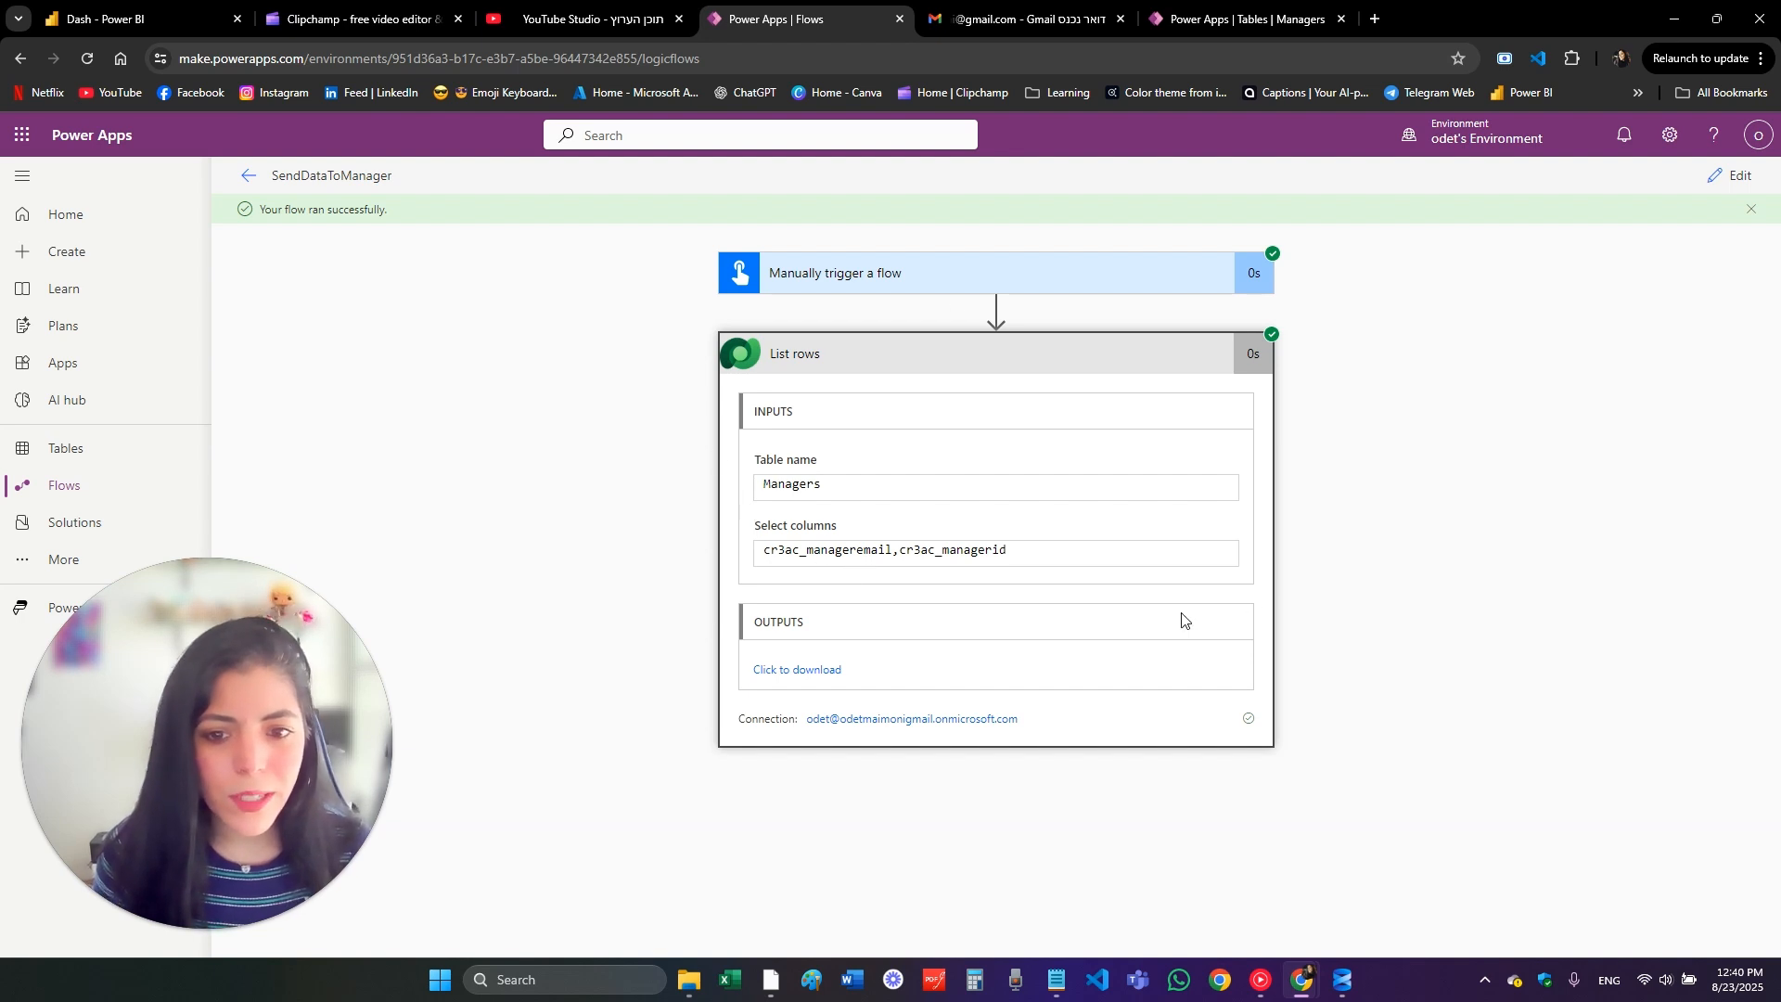
left_click(787, 671)
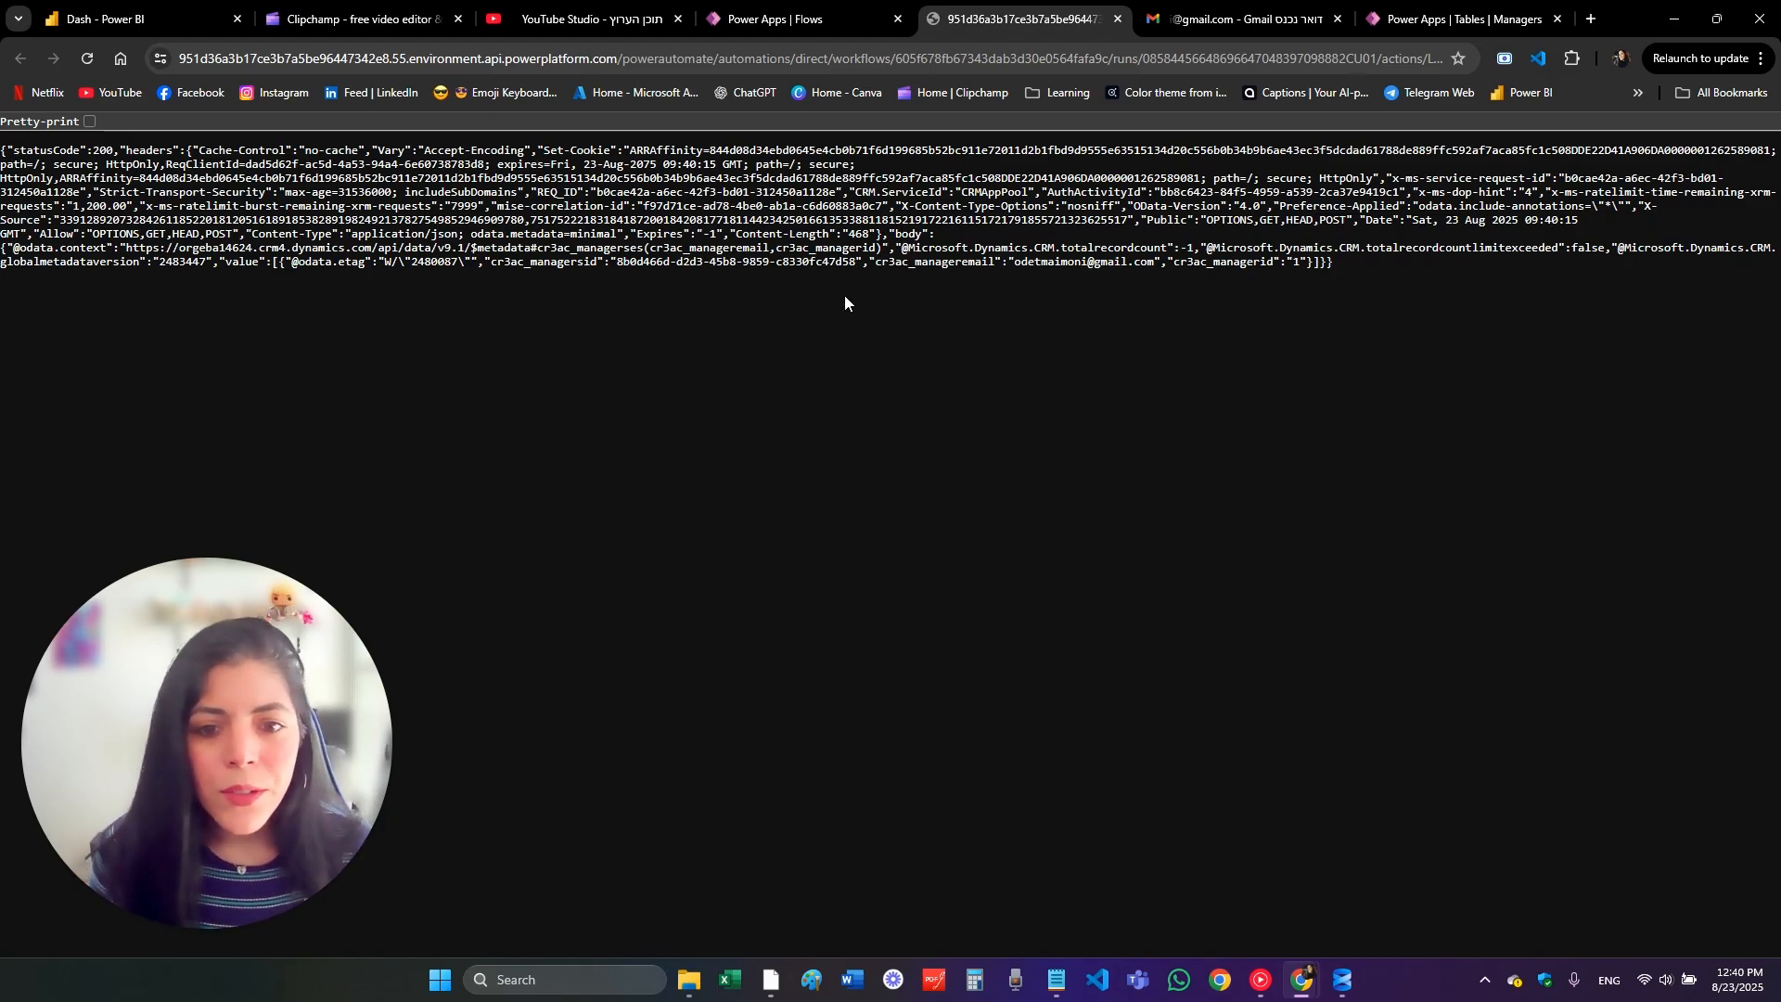
left_click_drag(878, 267, 1147, 274)
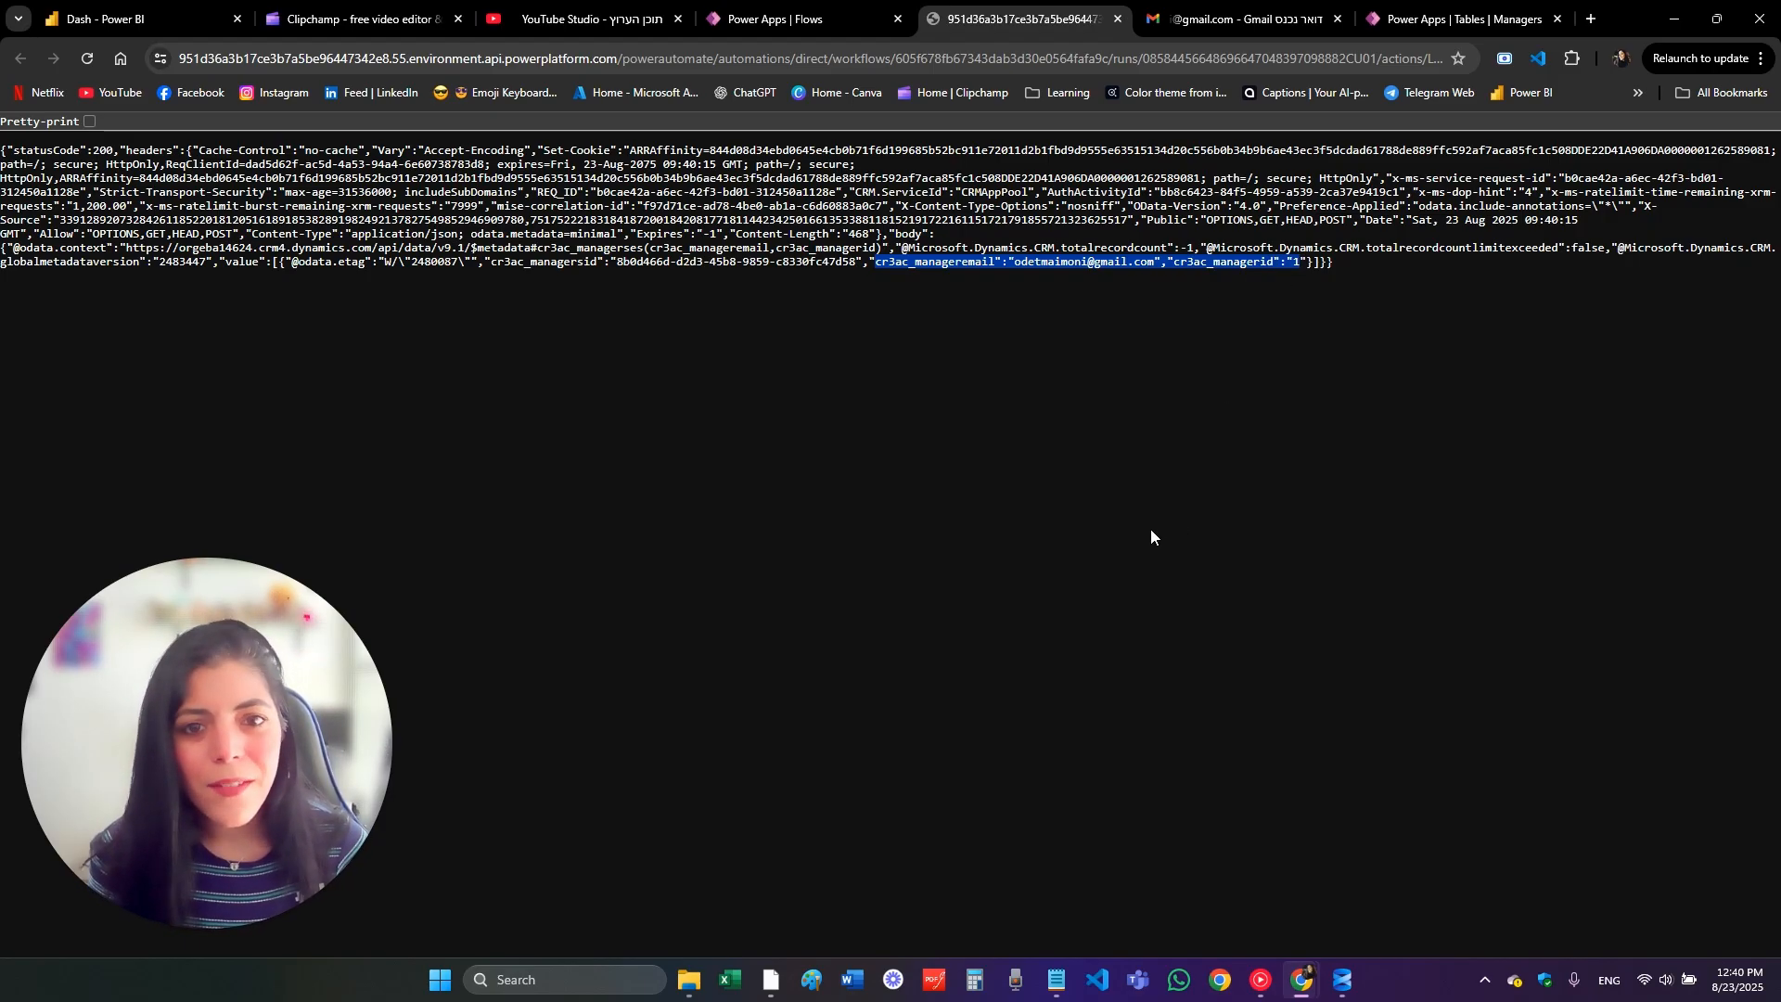
left_click(1117, 23)
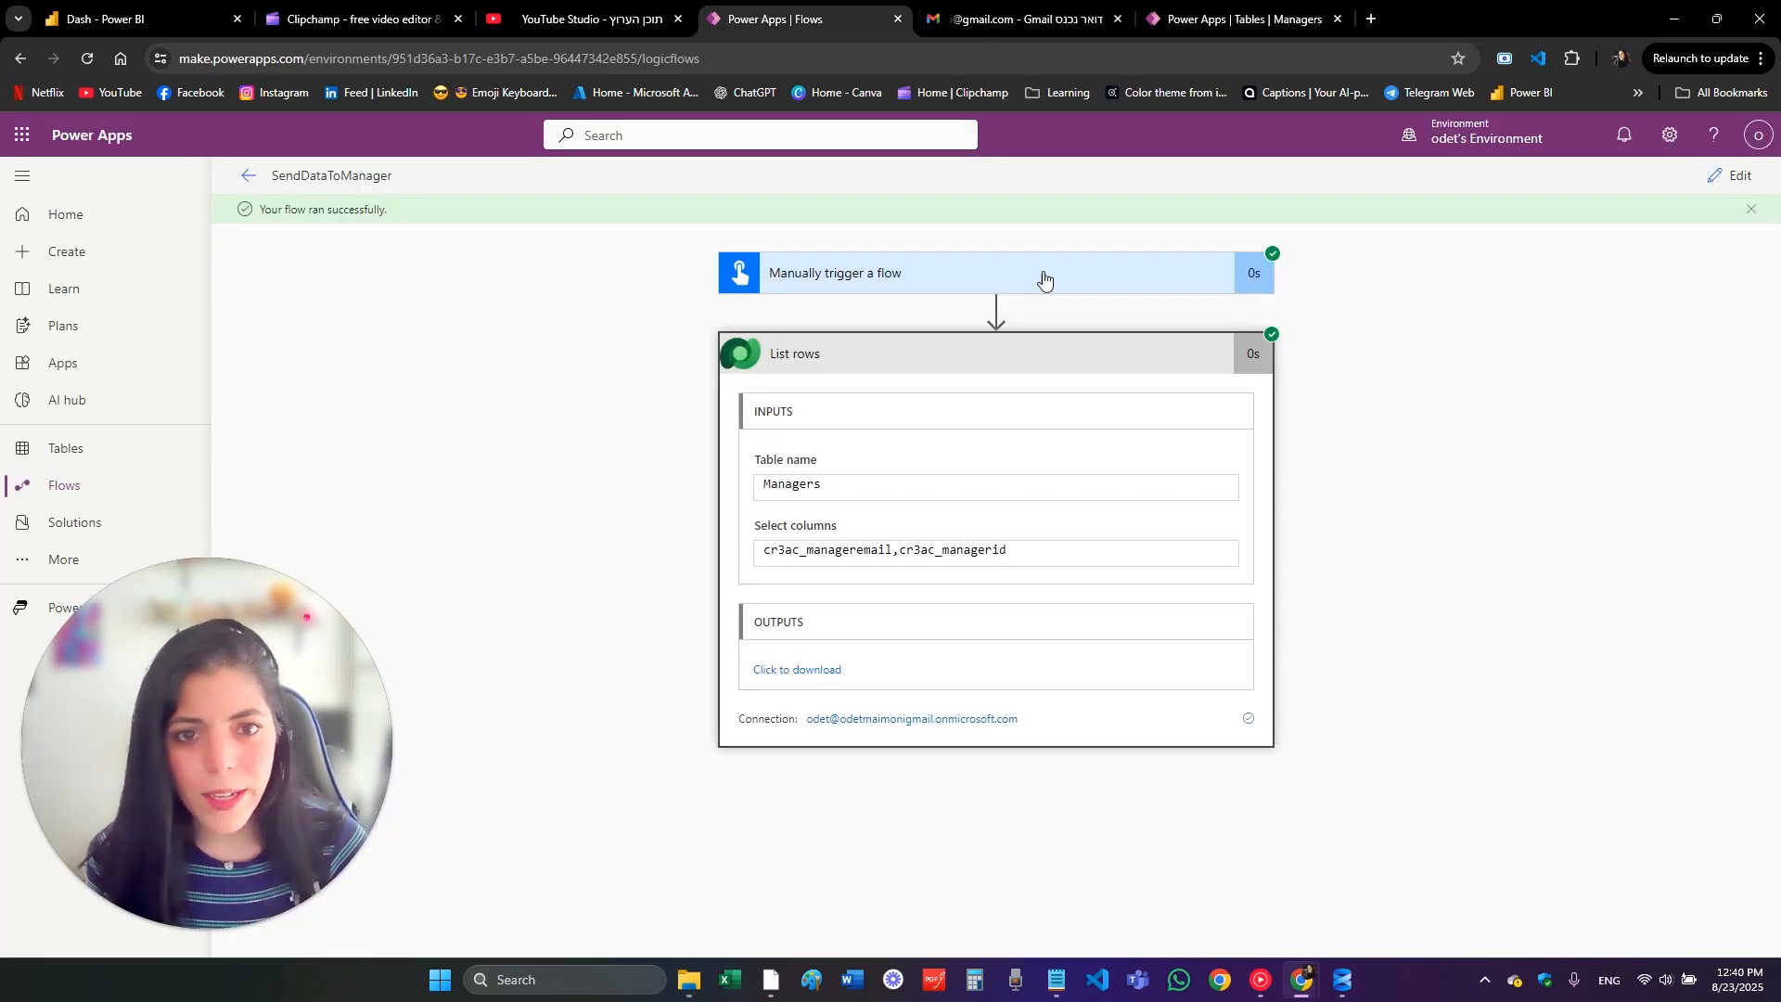
left_click(1138, 367)
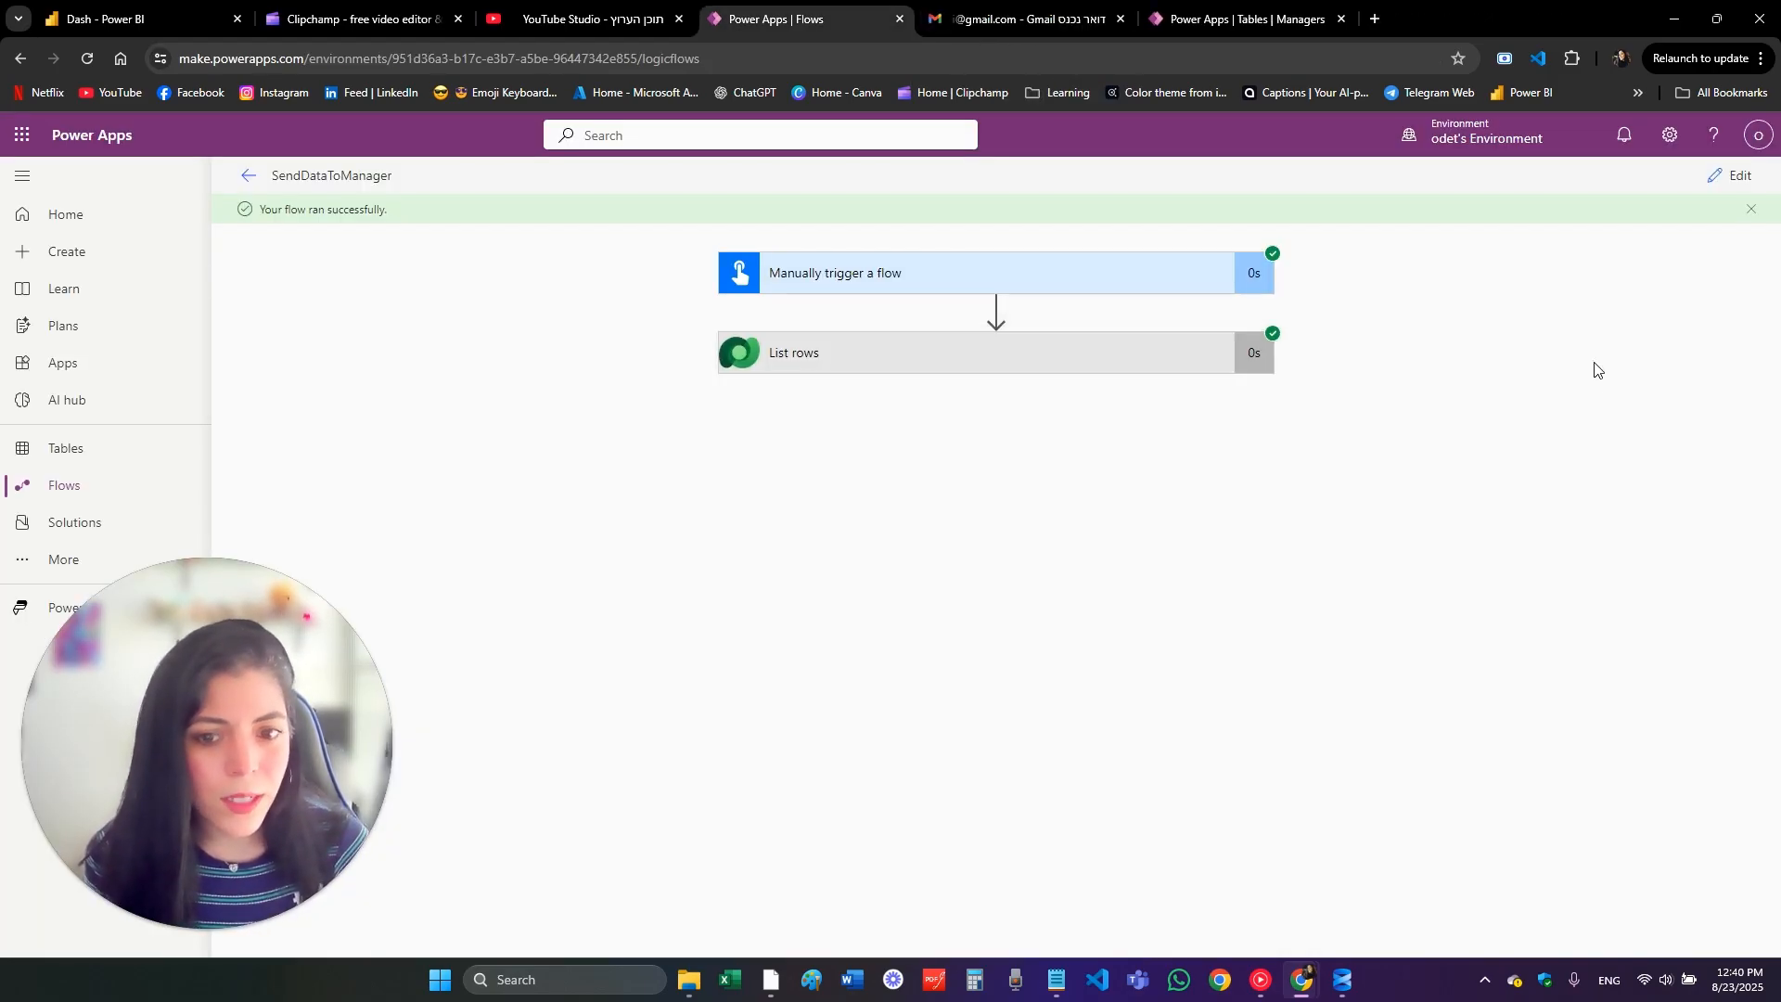
Step: Return to editing the flow and add an "Apply to each" action after List rows, finding it with the search term "each"
left_click(1729, 180)
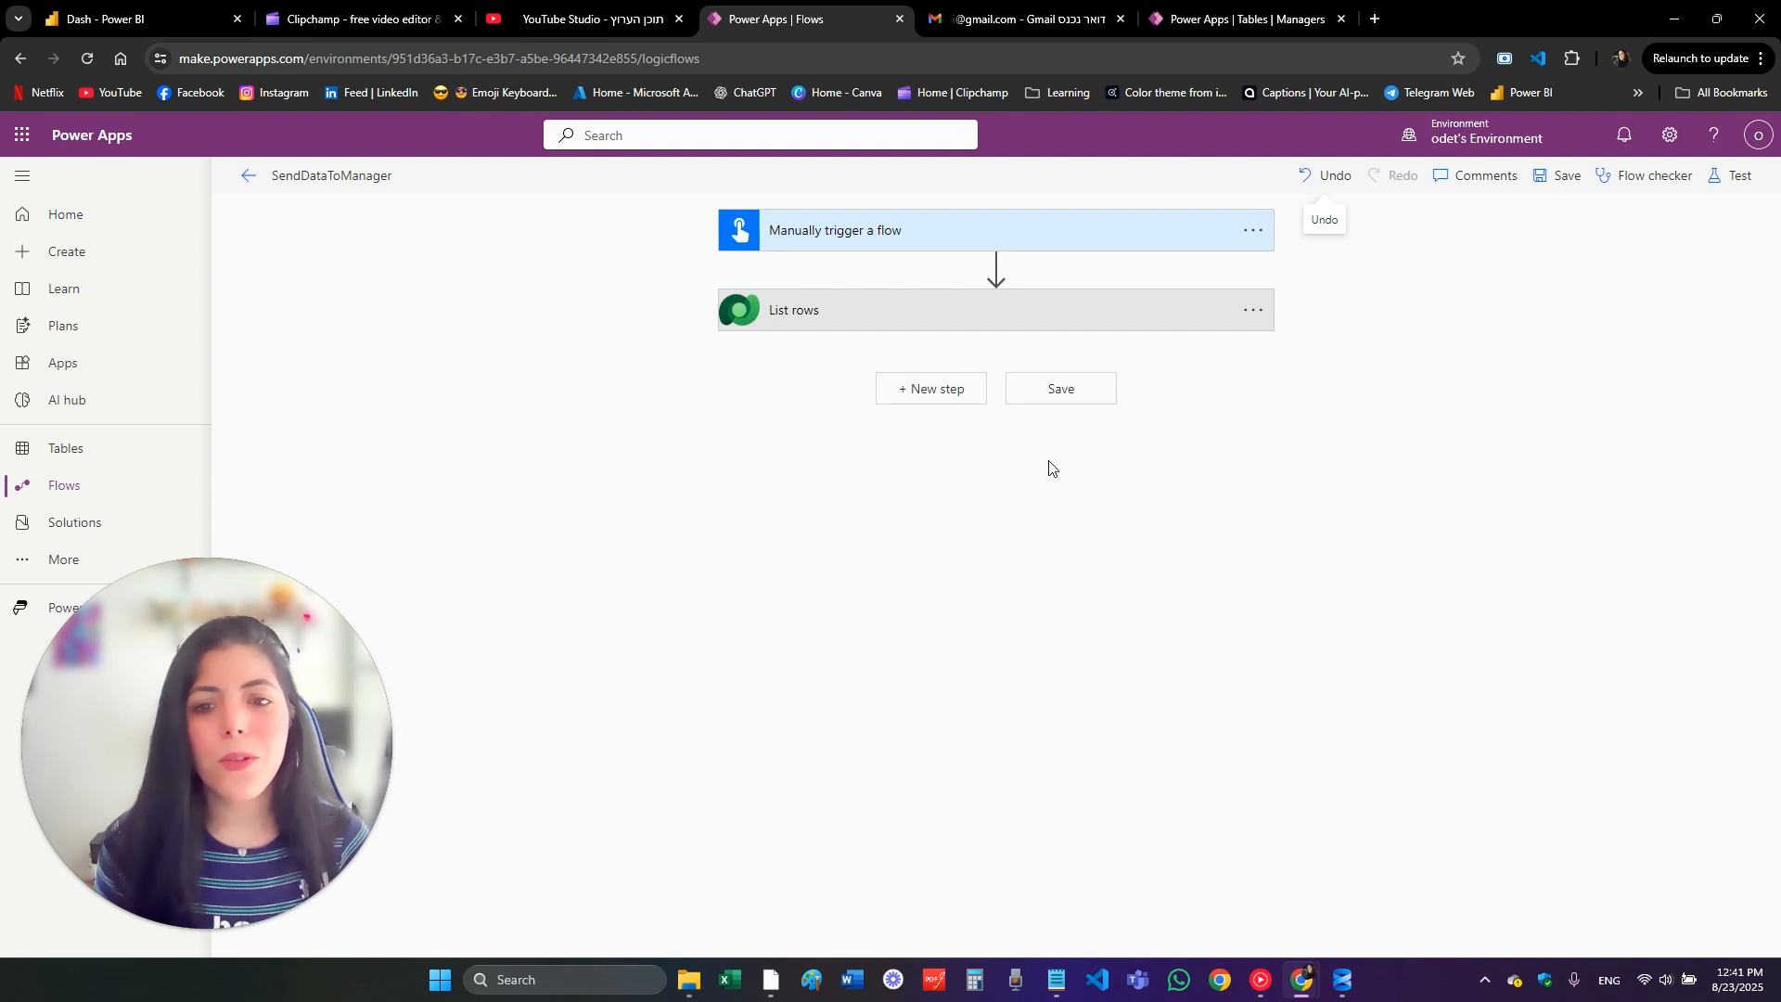
left_click(900, 393)
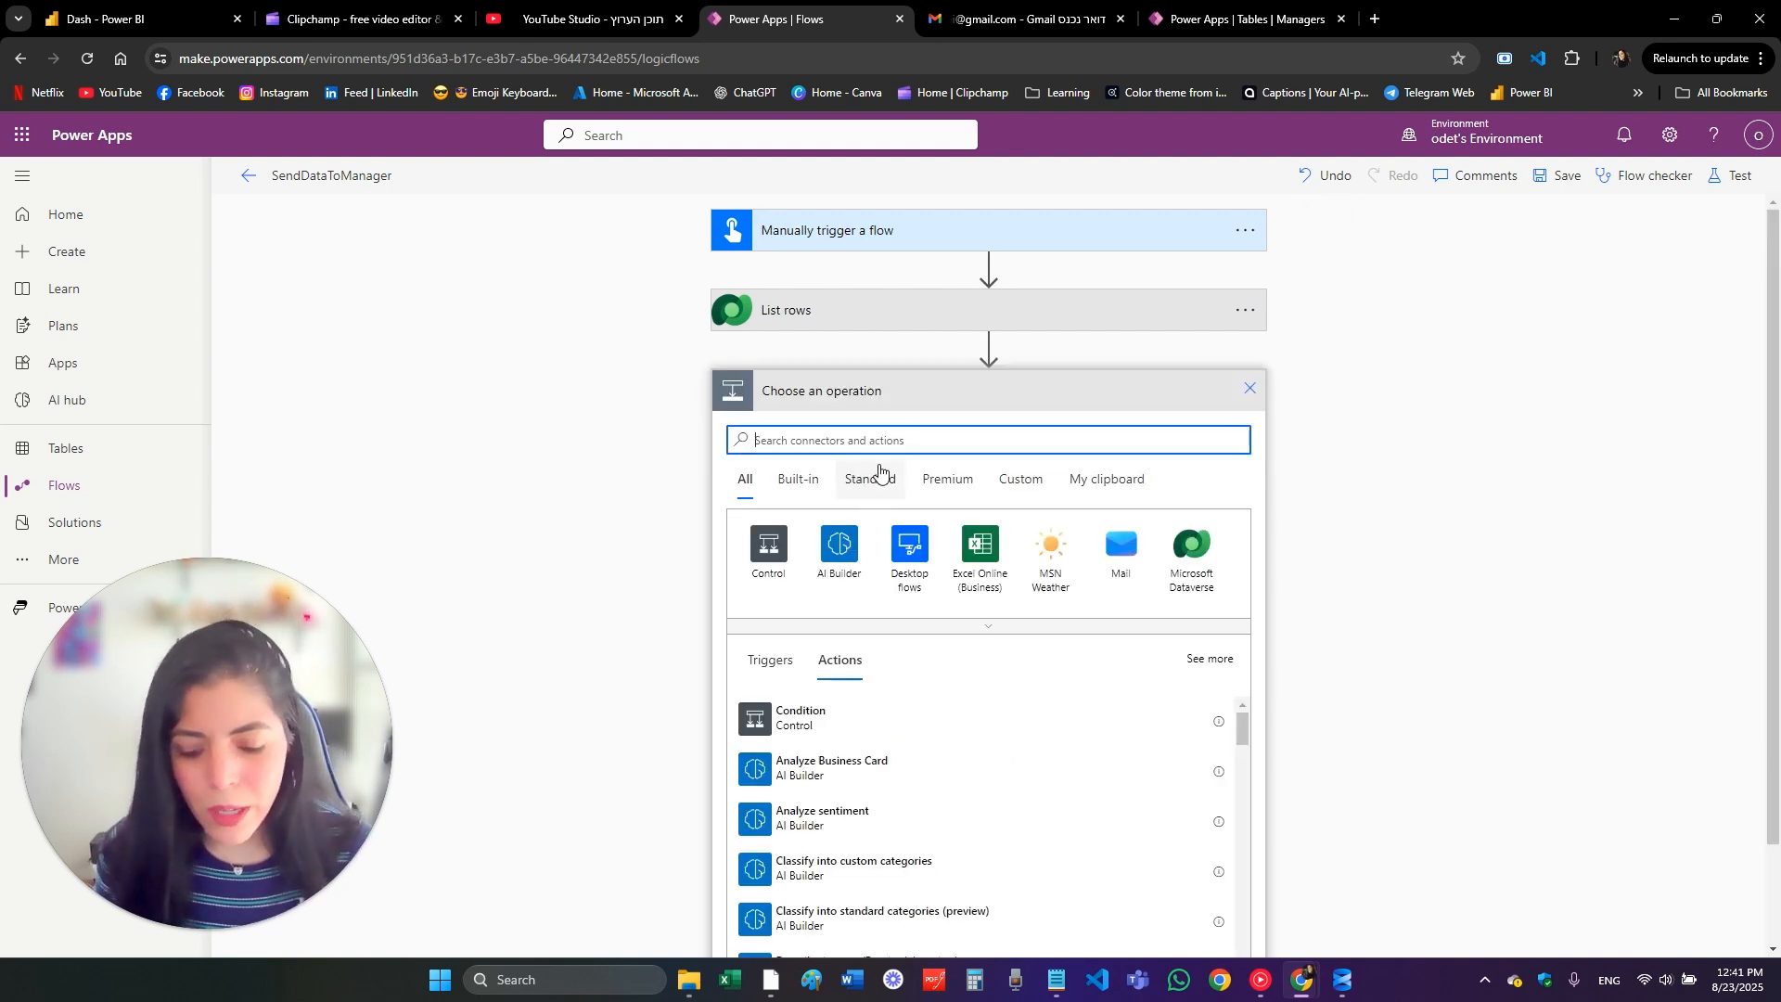
type("each")
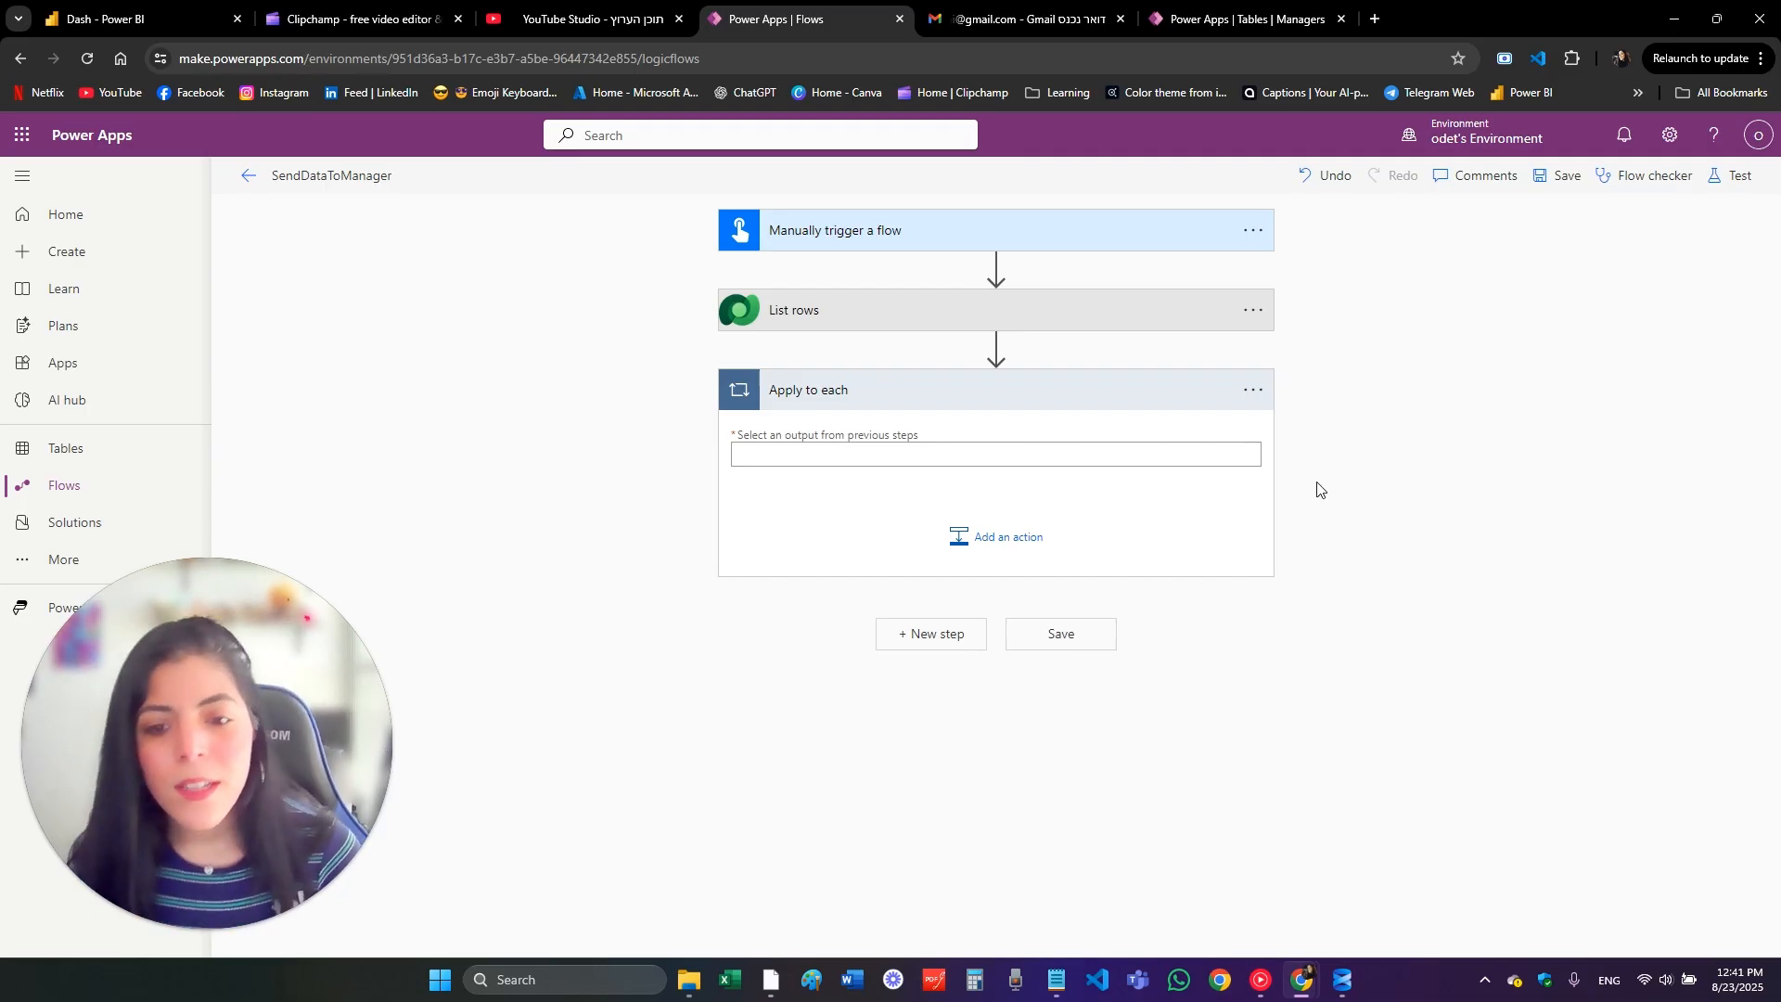
Step: Examine the dynamic content that List rows offers as the input output for the Apply to each action
left_click(942, 455)
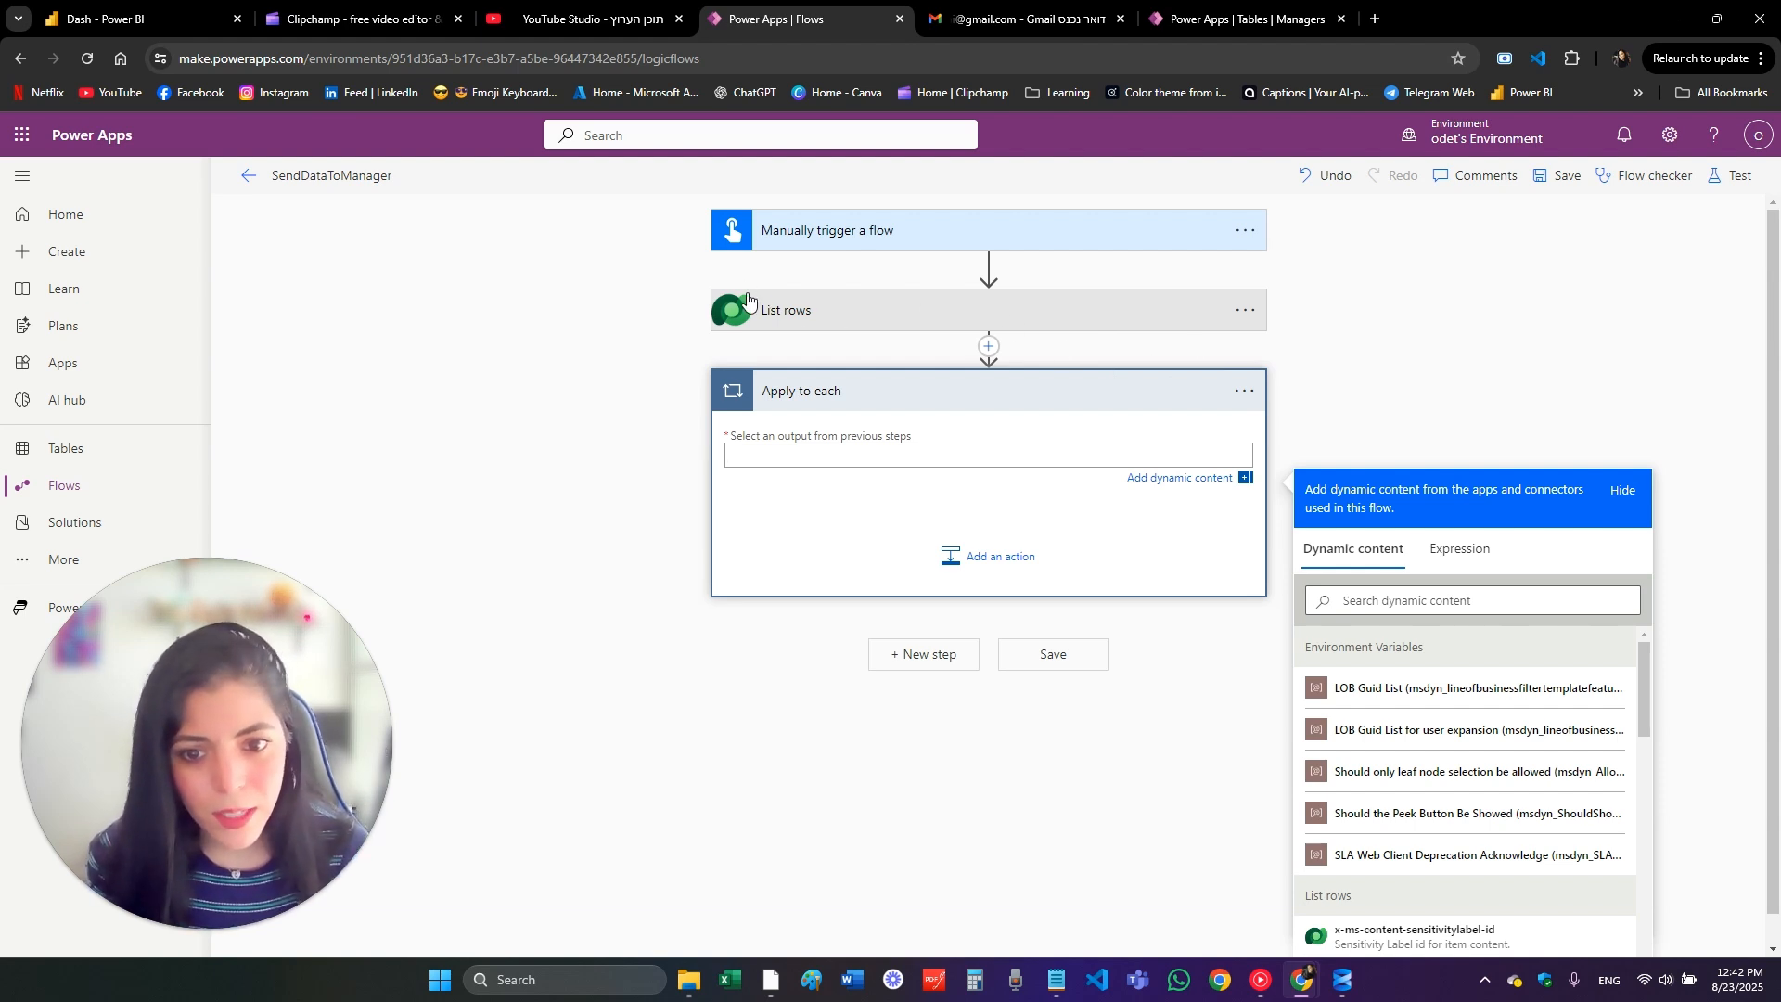
scroll(782, 420, "down", 1)
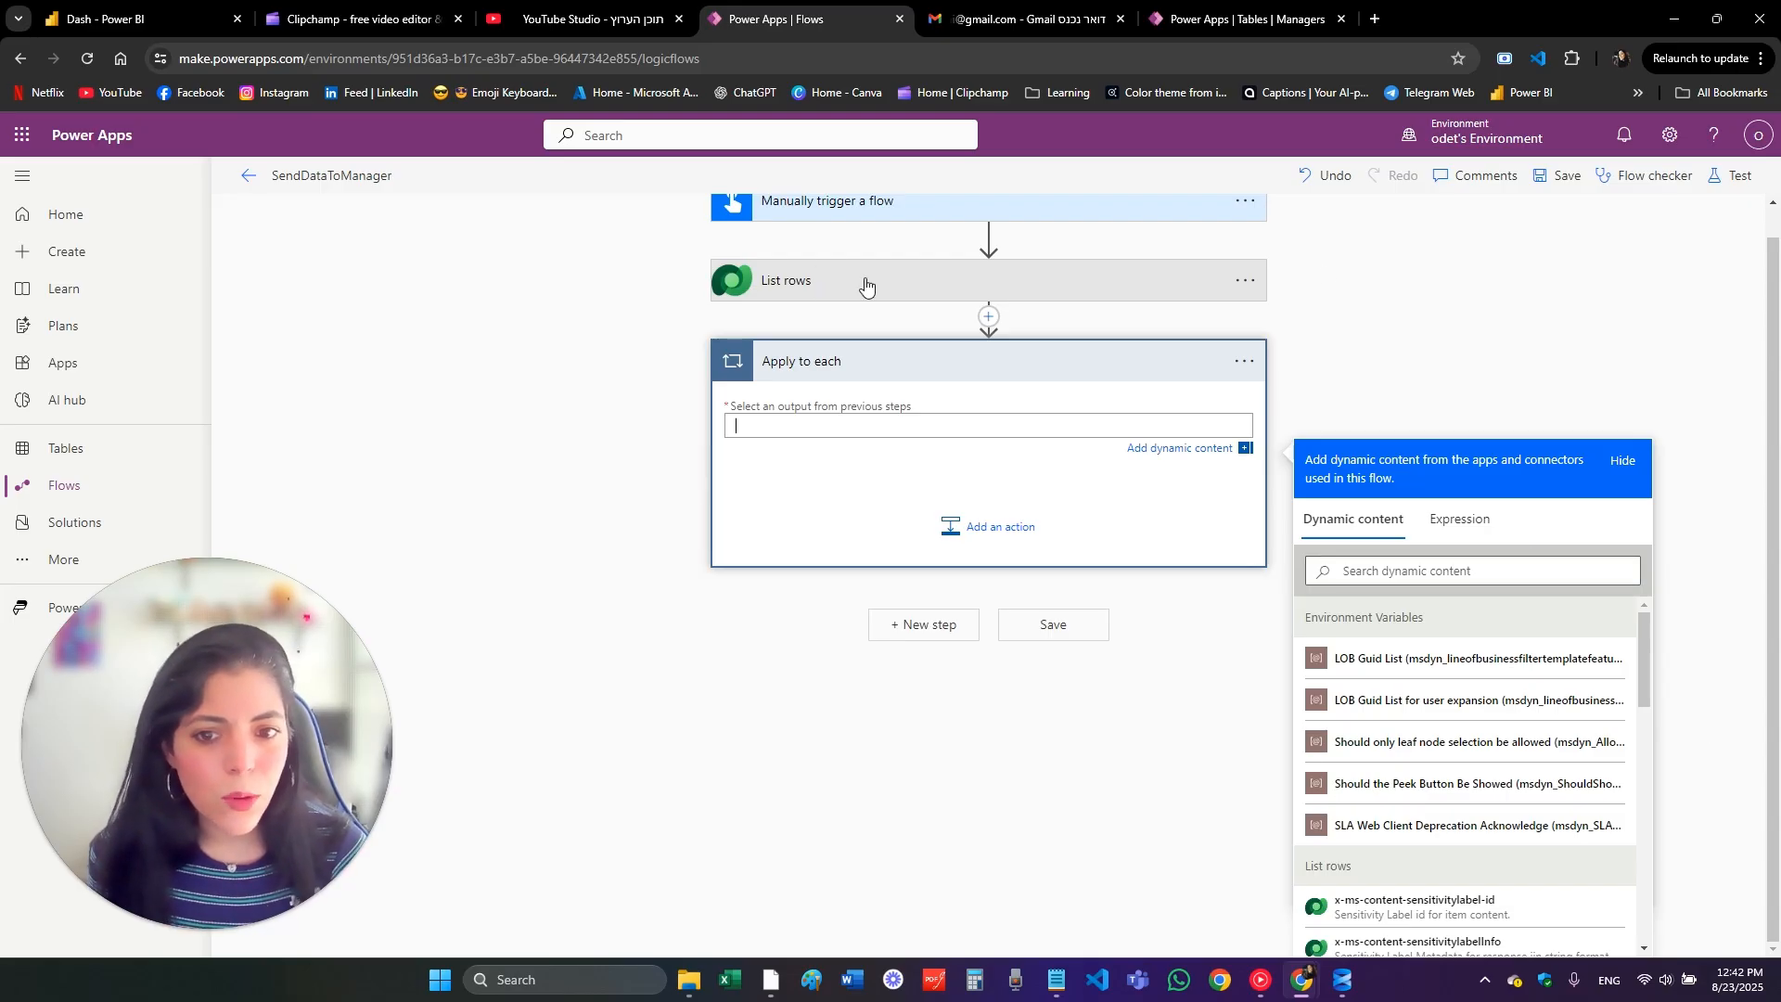
scroll(849, 245, "up", 1)
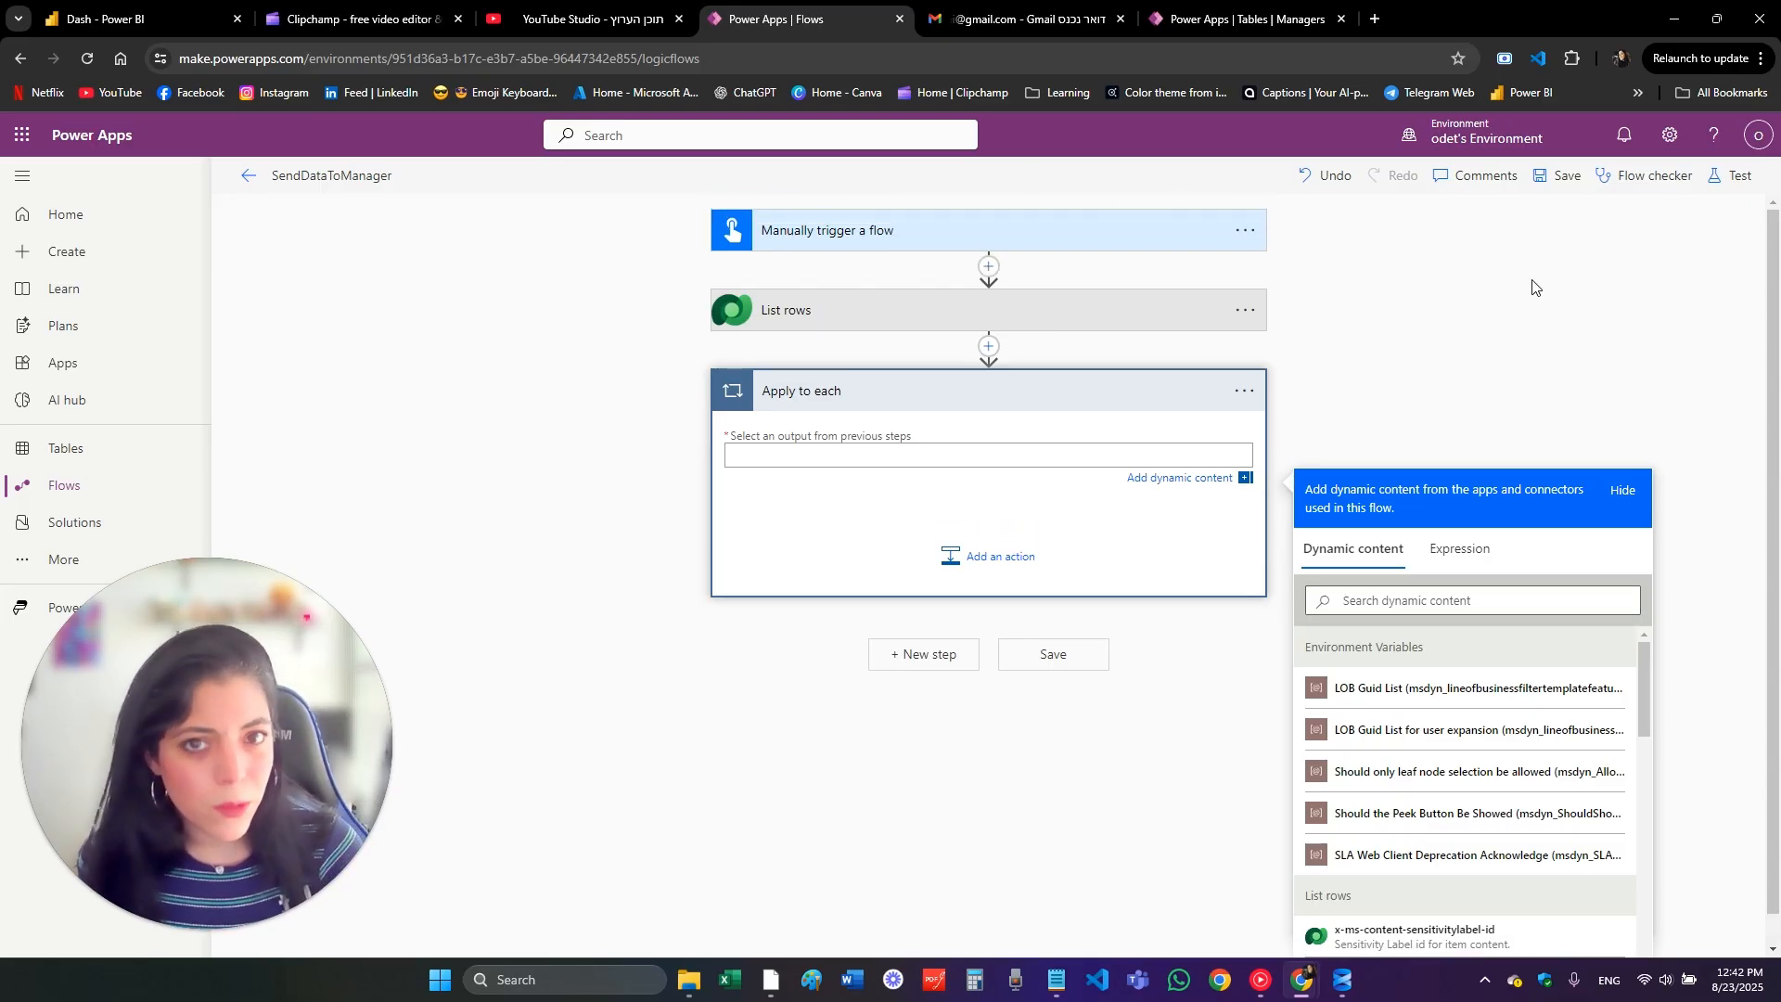
scroll(1725, 691, "down", 1)
scroll(1433, 840, "down", 2)
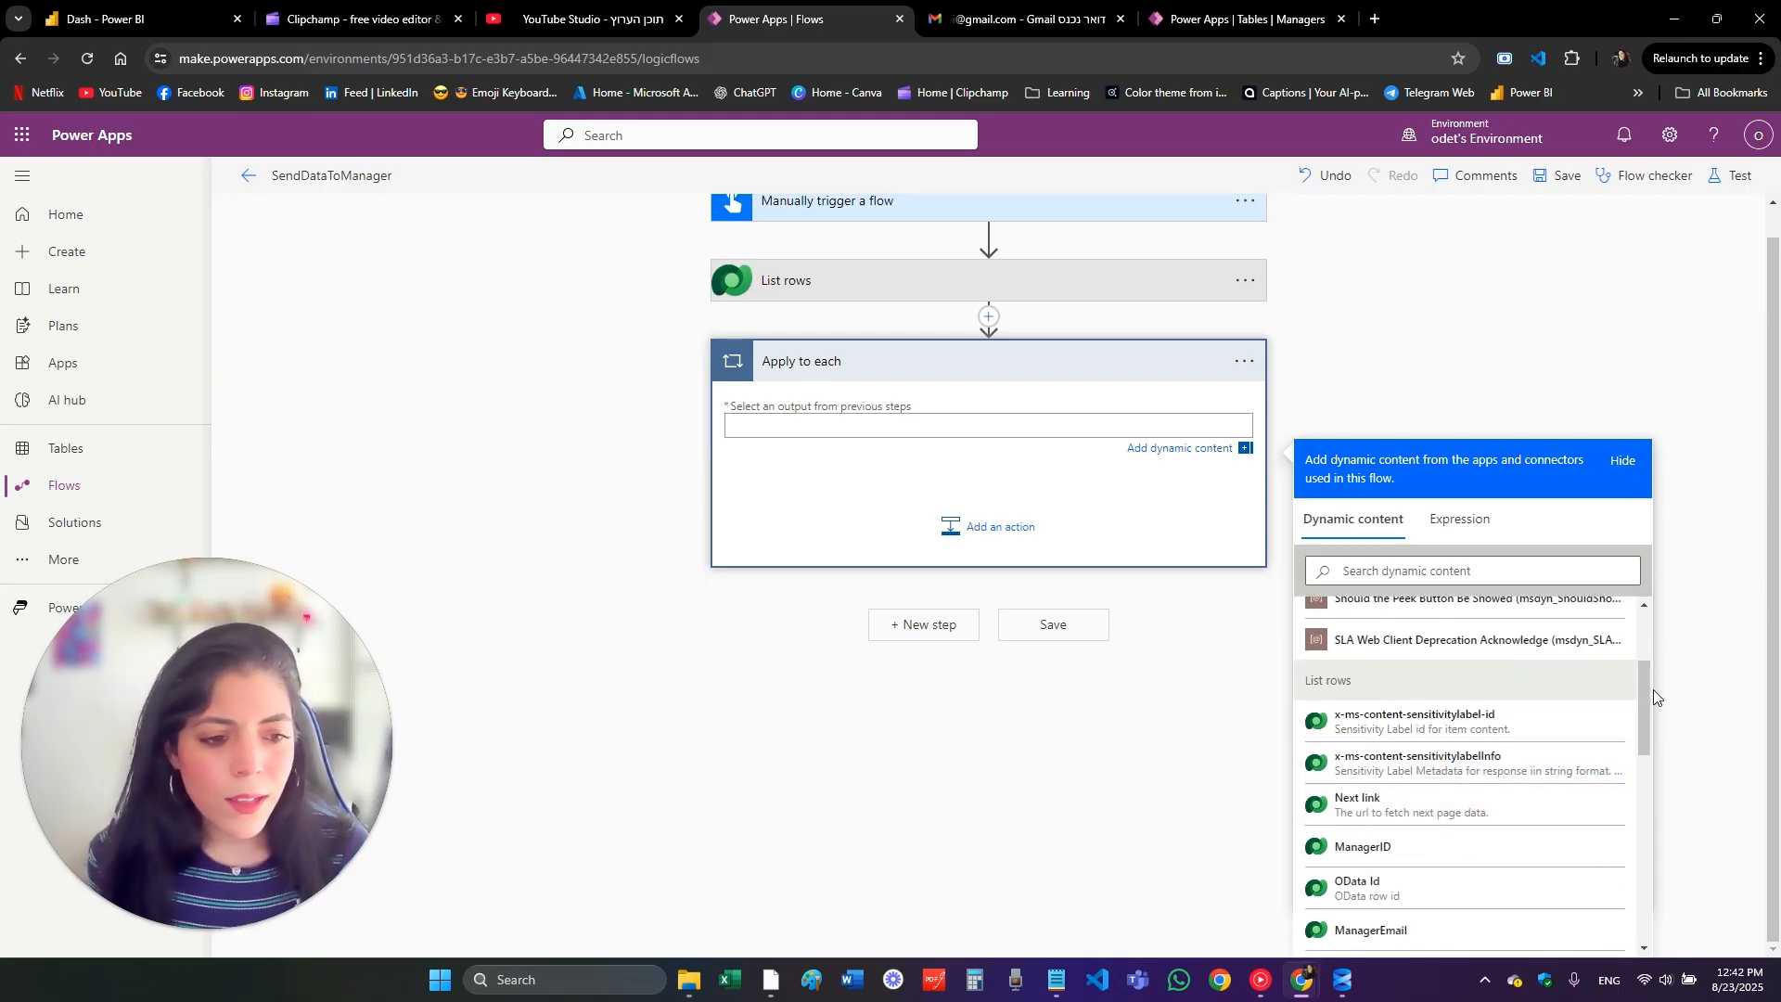
scroll(1655, 781, "down", 3)
left_click_drag(1660, 774, 1656, 826)
scroll(1360, 835, "up", 1)
Step: Rename the List rows action to "List rows of managers"
left_click(1139, 283)
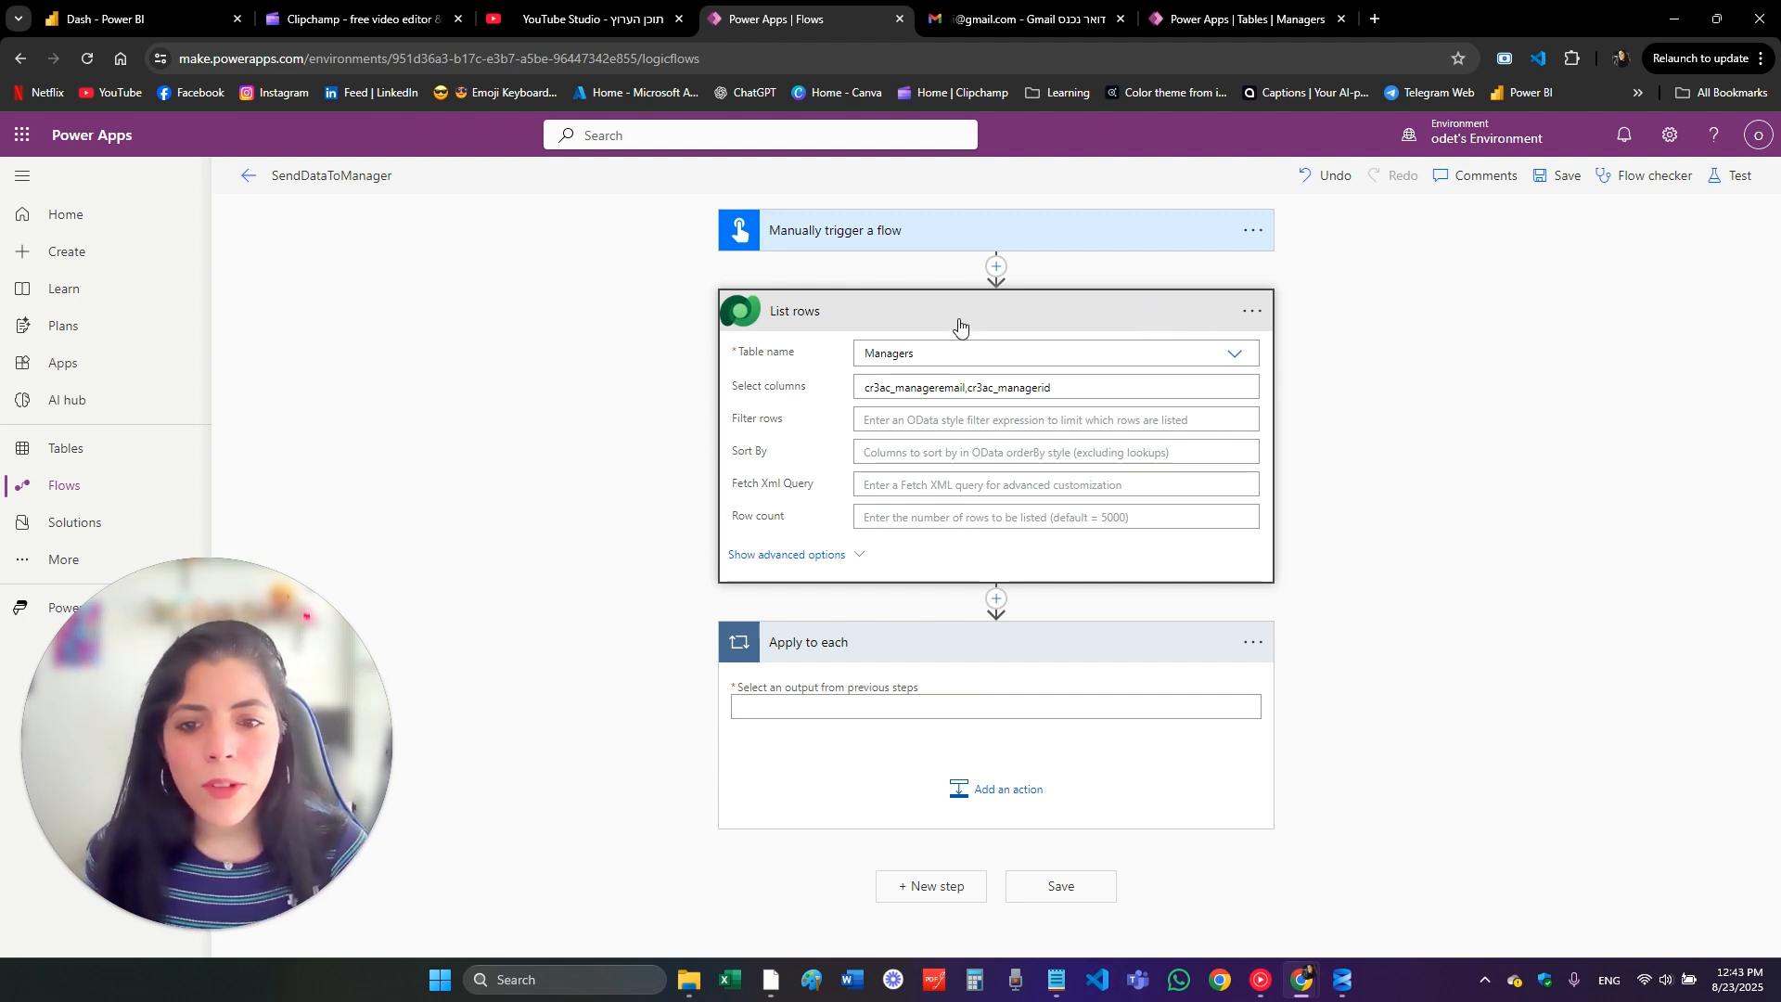
left_click(1250, 312)
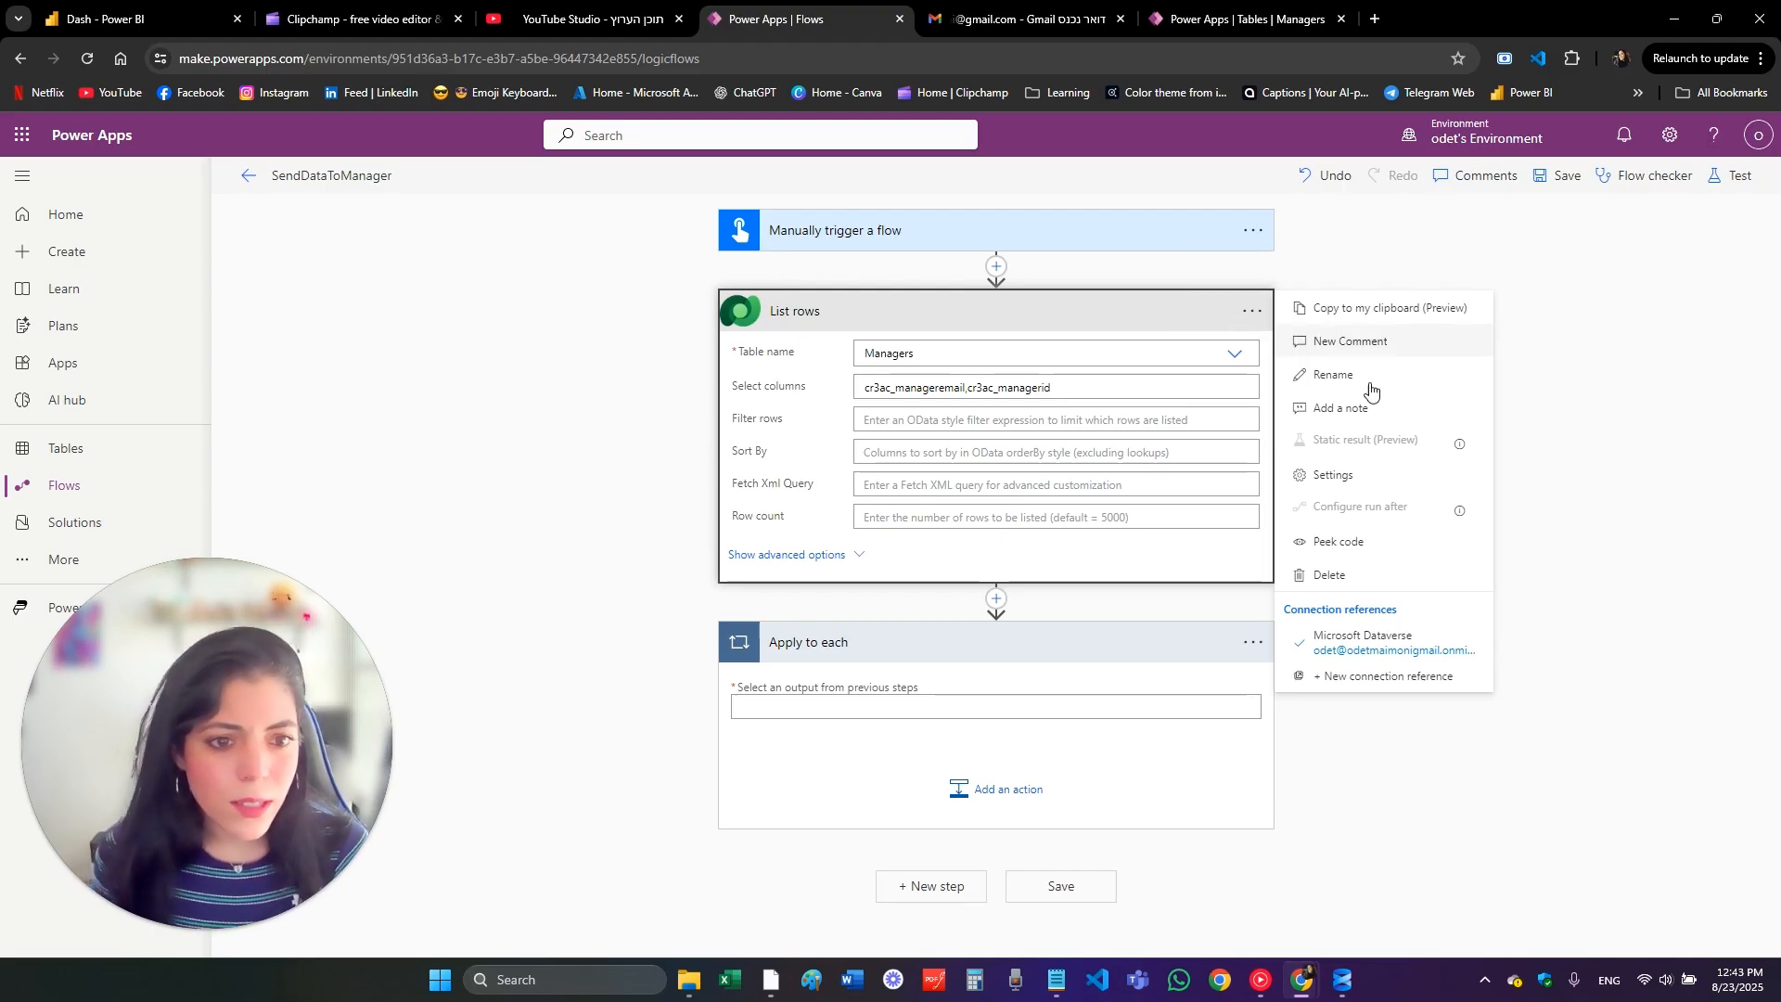
left_click(1335, 374)
left_click(839, 303)
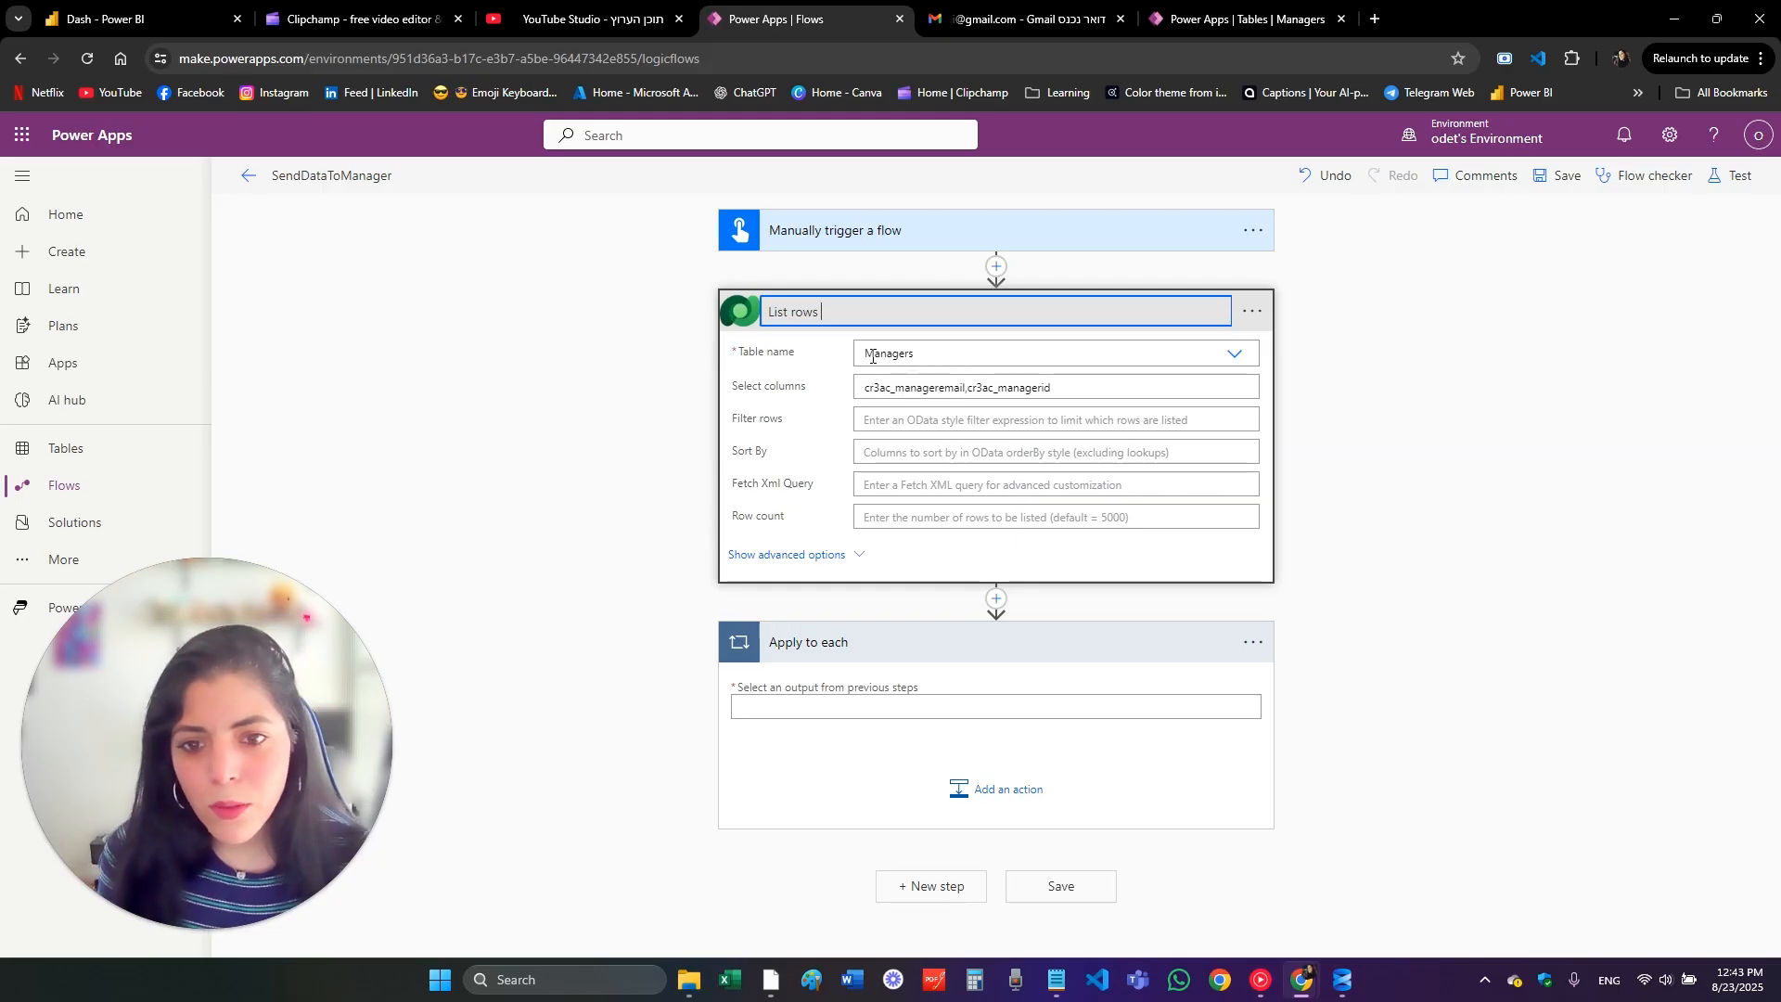
type("of managers")
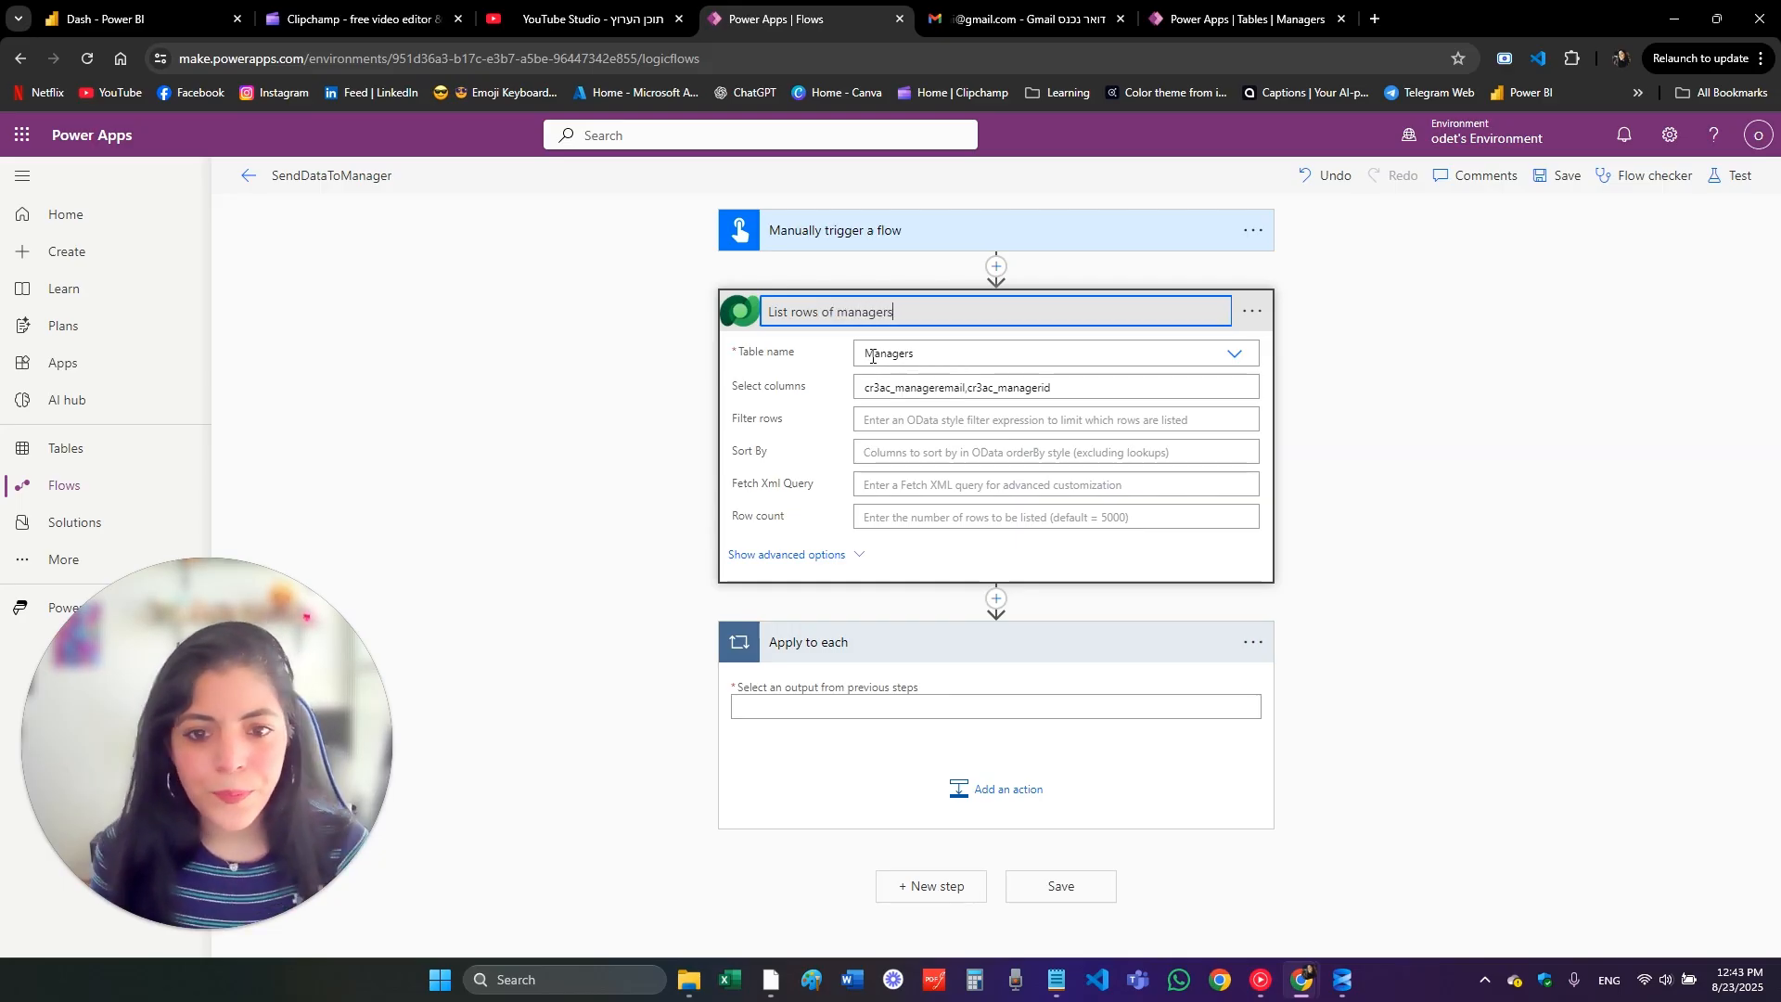
left_click(1530, 405)
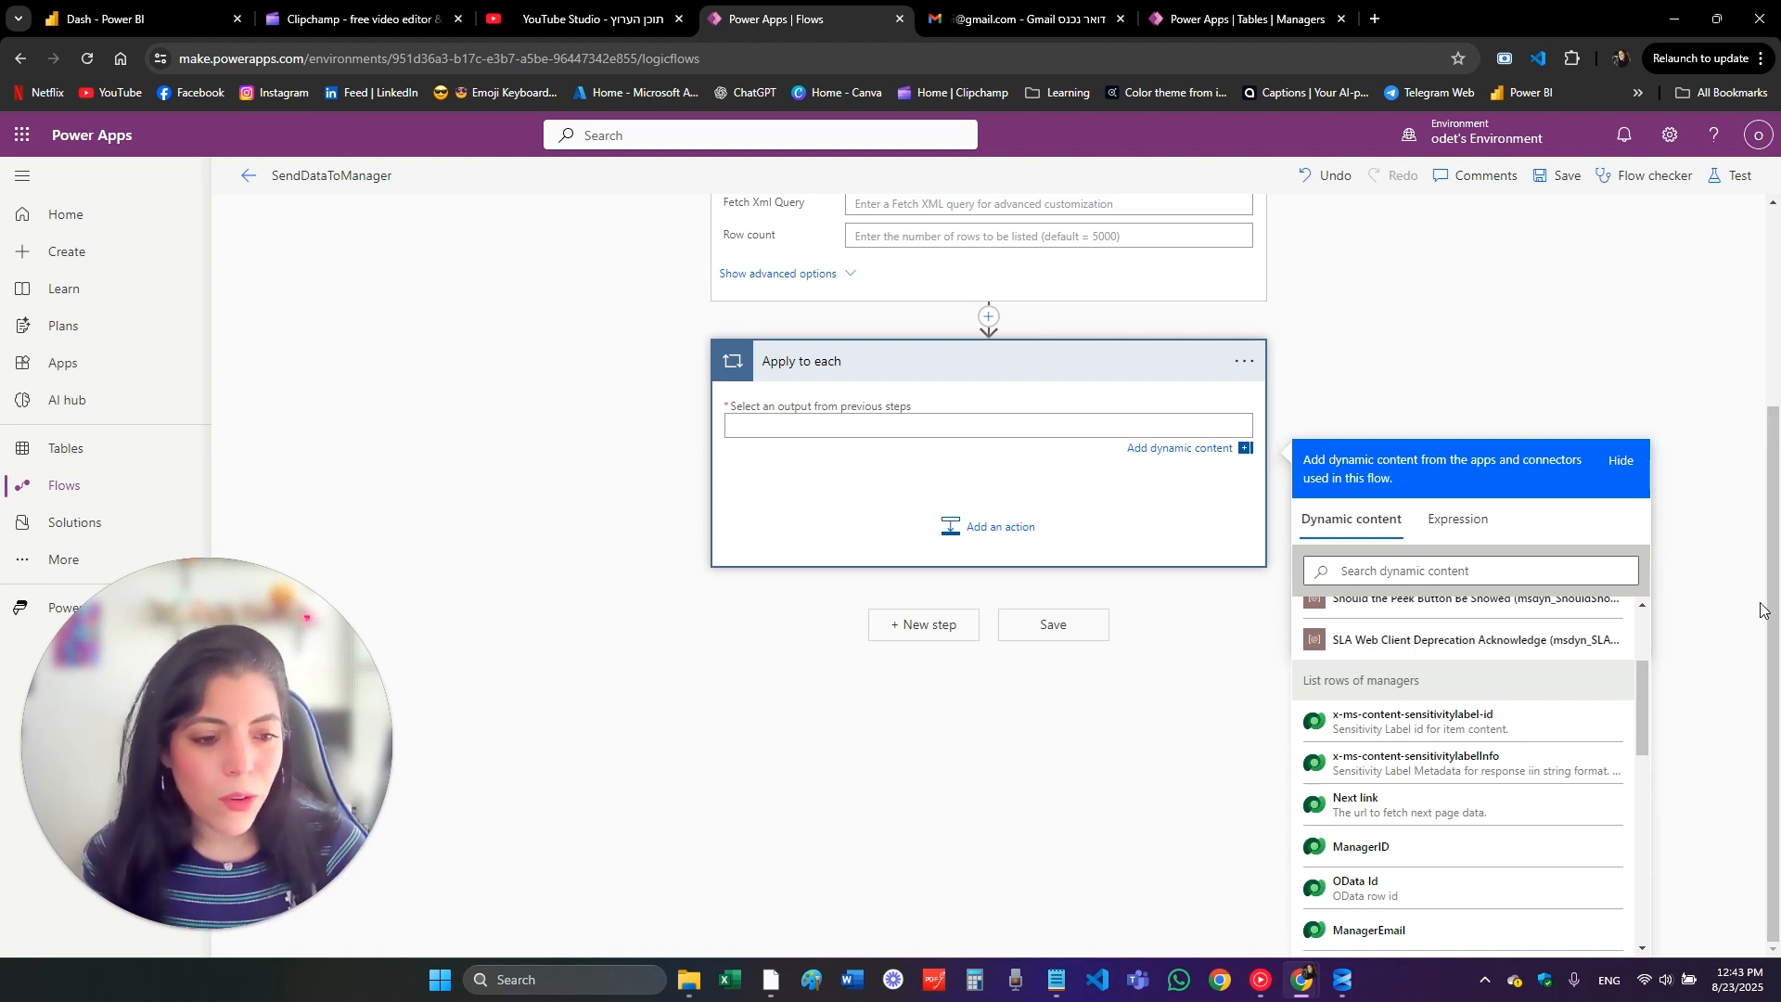
Step: Set the Apply to each input to the value output of "List rows of managers"
scroll(1447, 928, "down", 2)
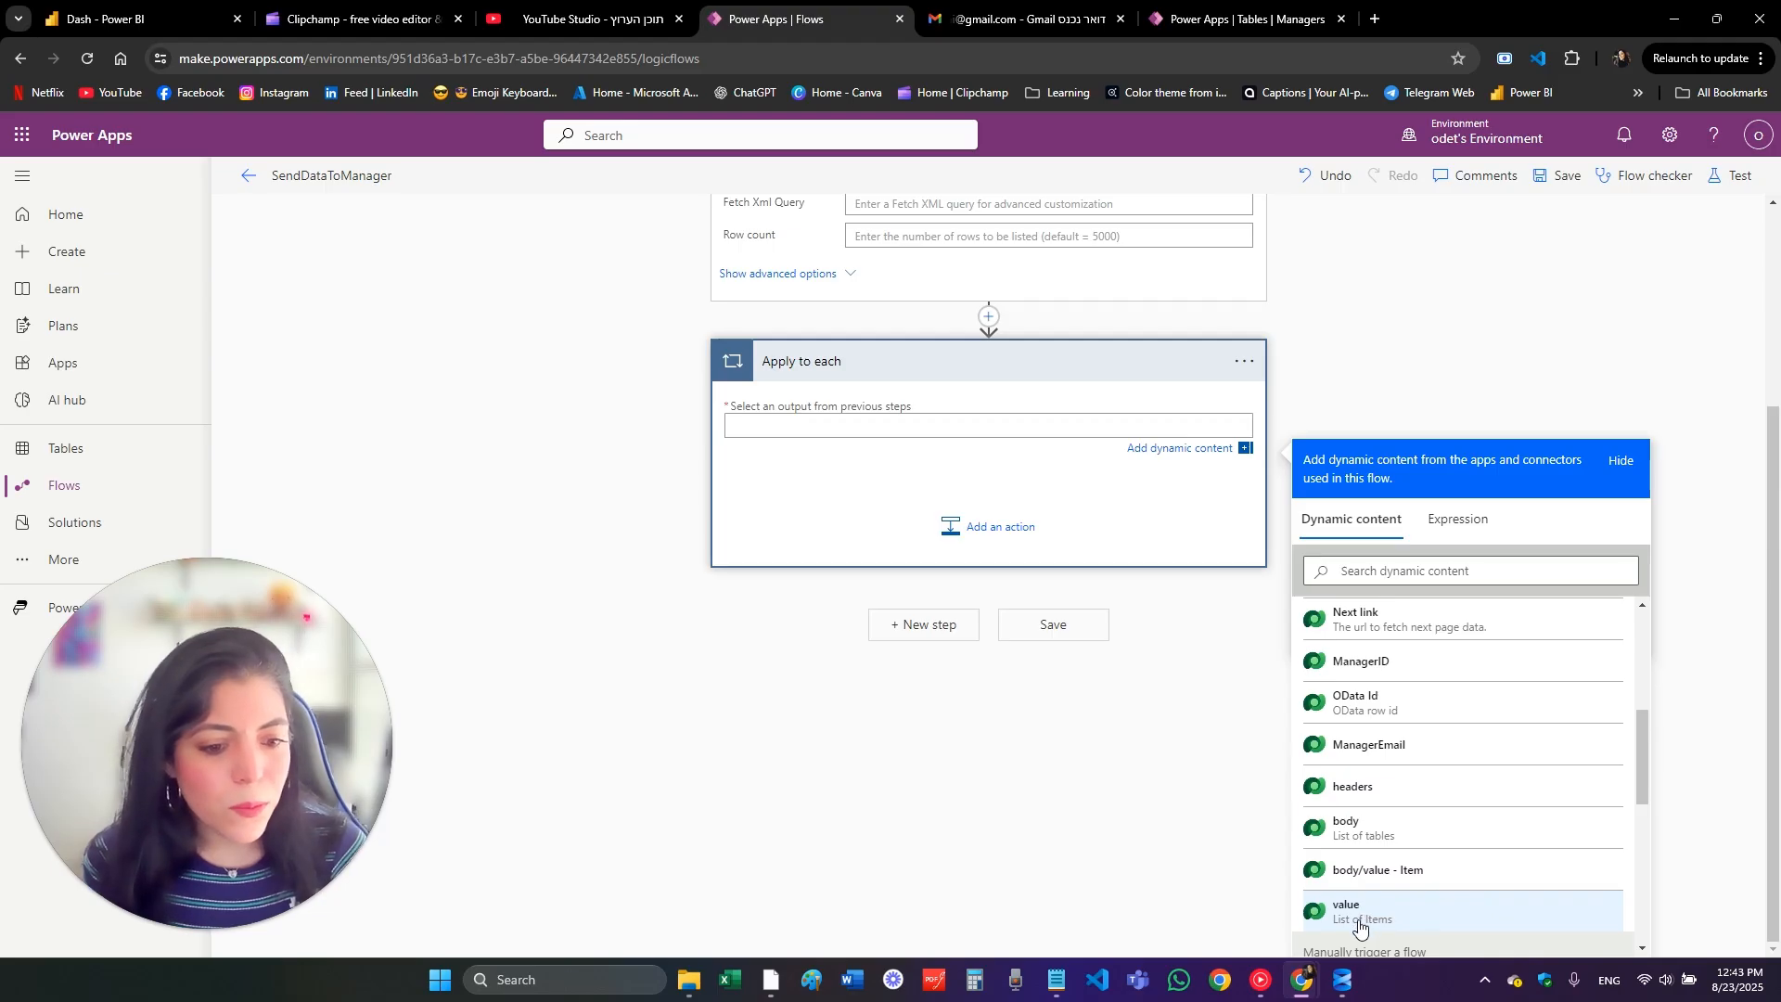
scroll(1392, 923, "down", 1)
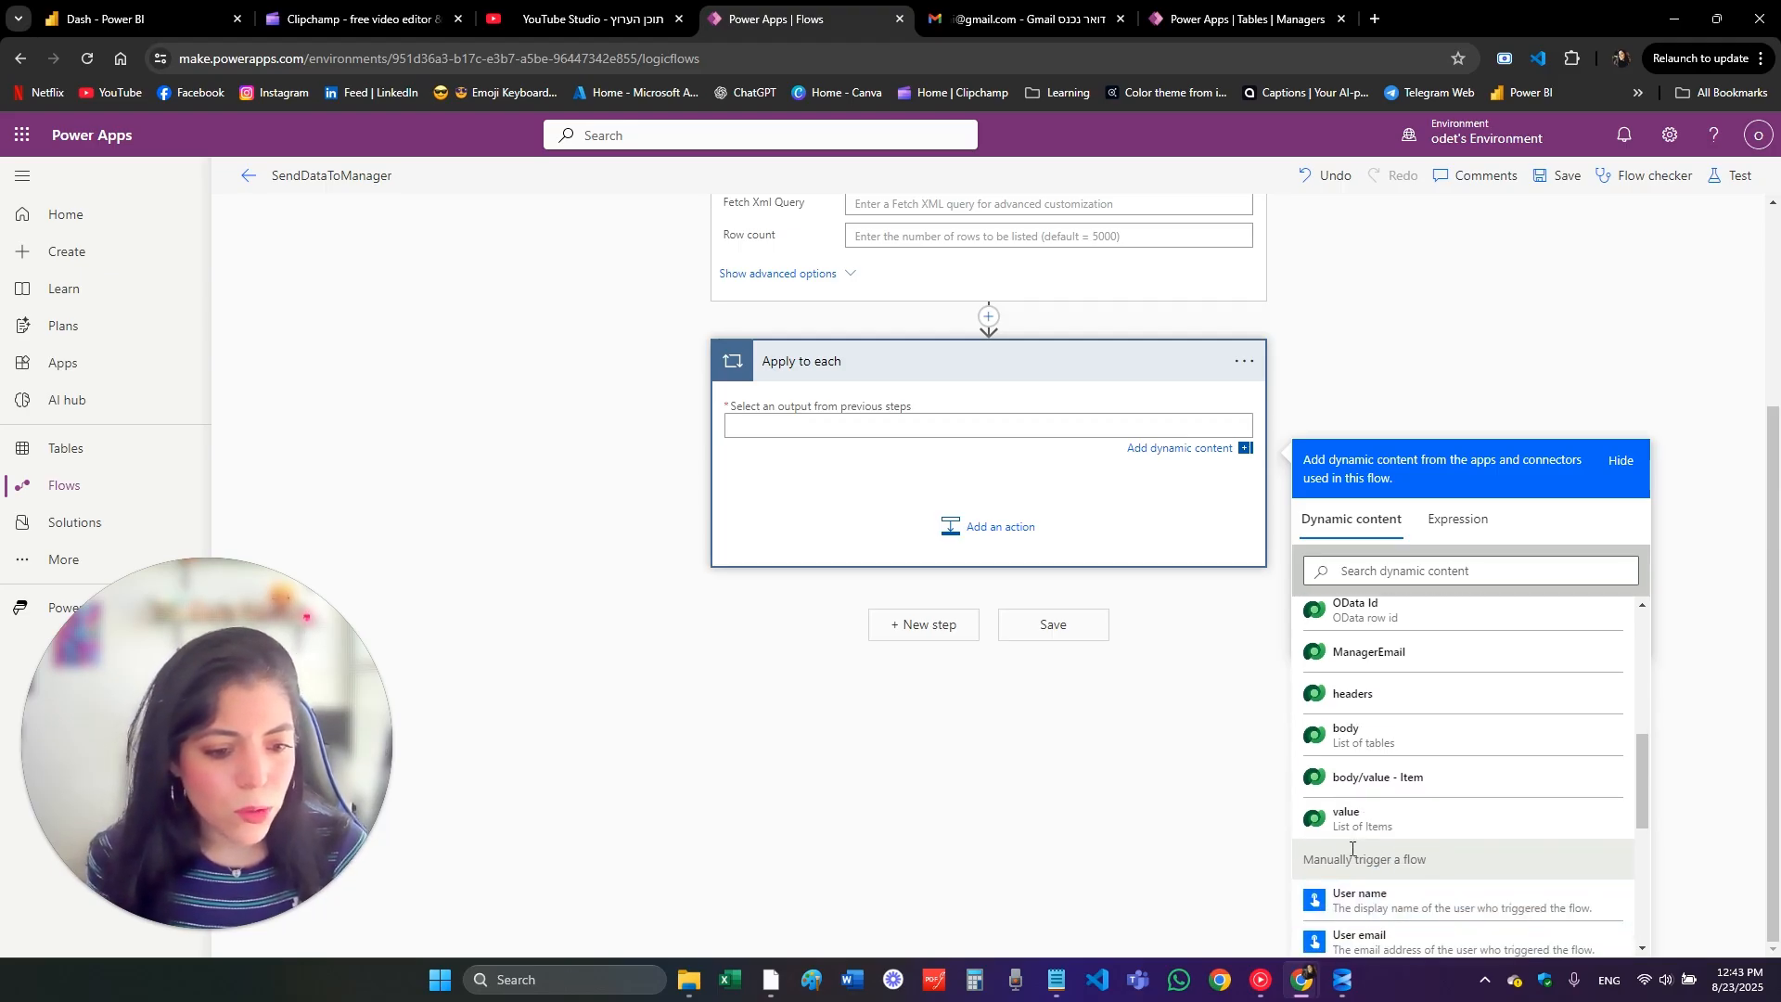
left_click(1348, 835)
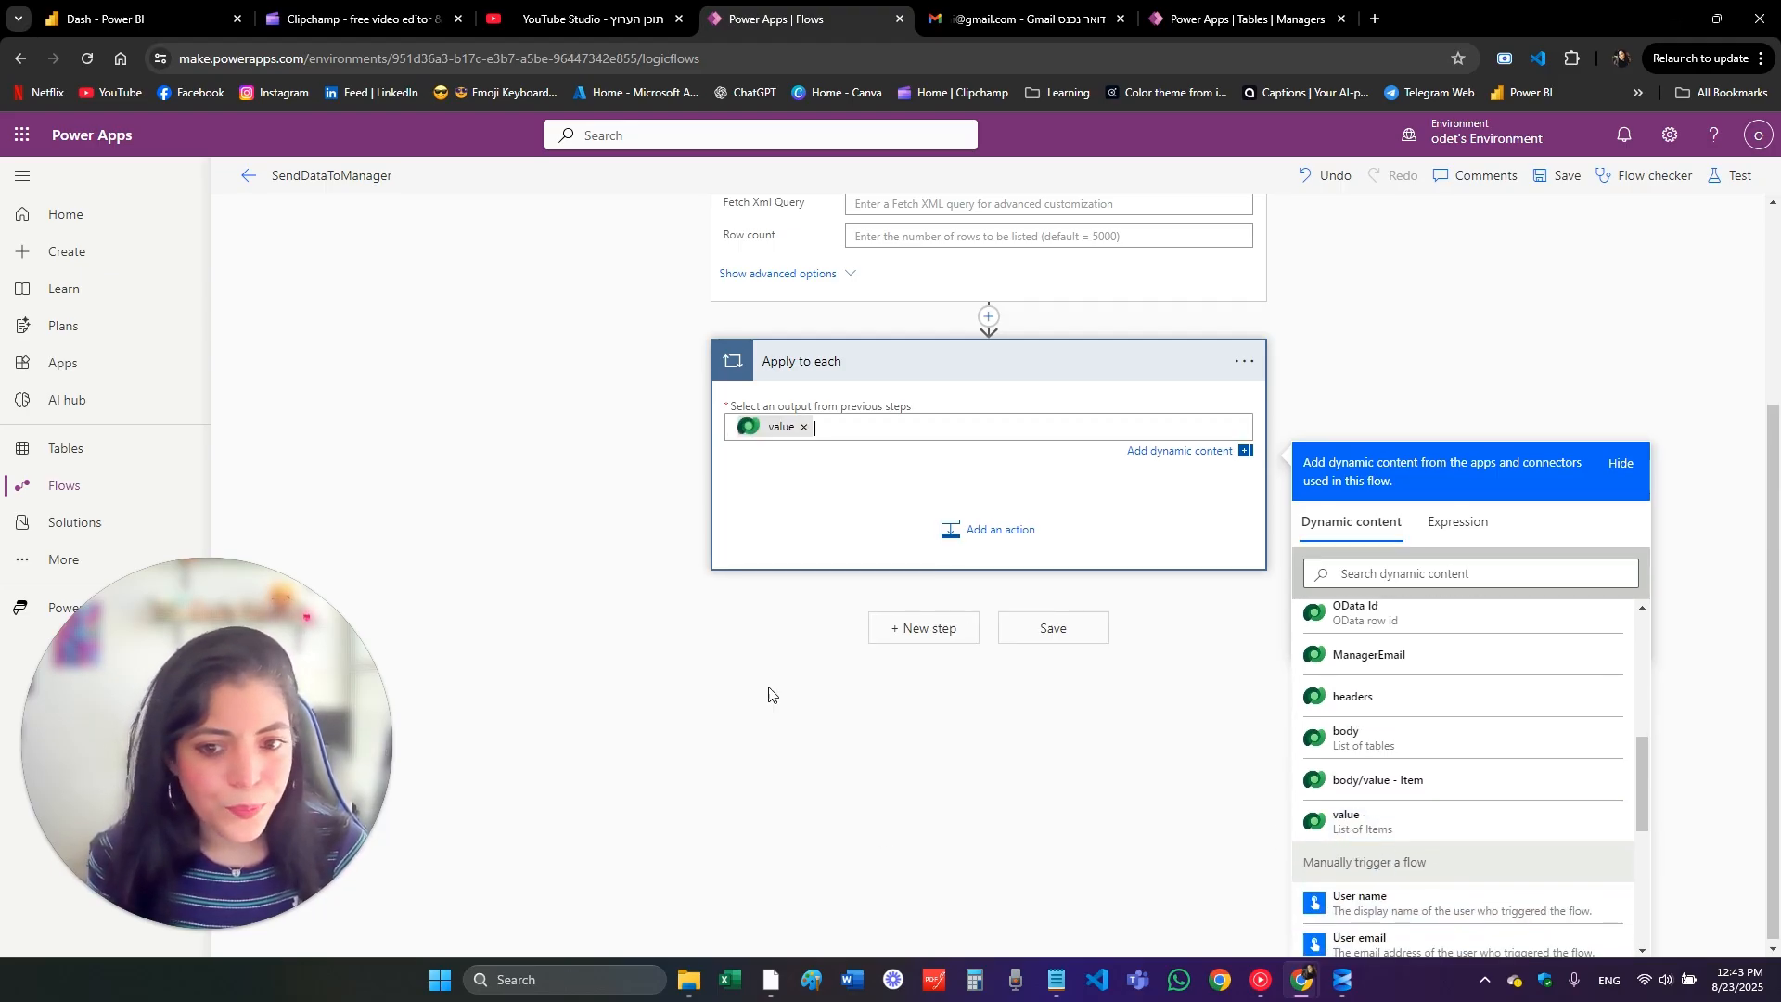
scroll(875, 481, "up", 3)
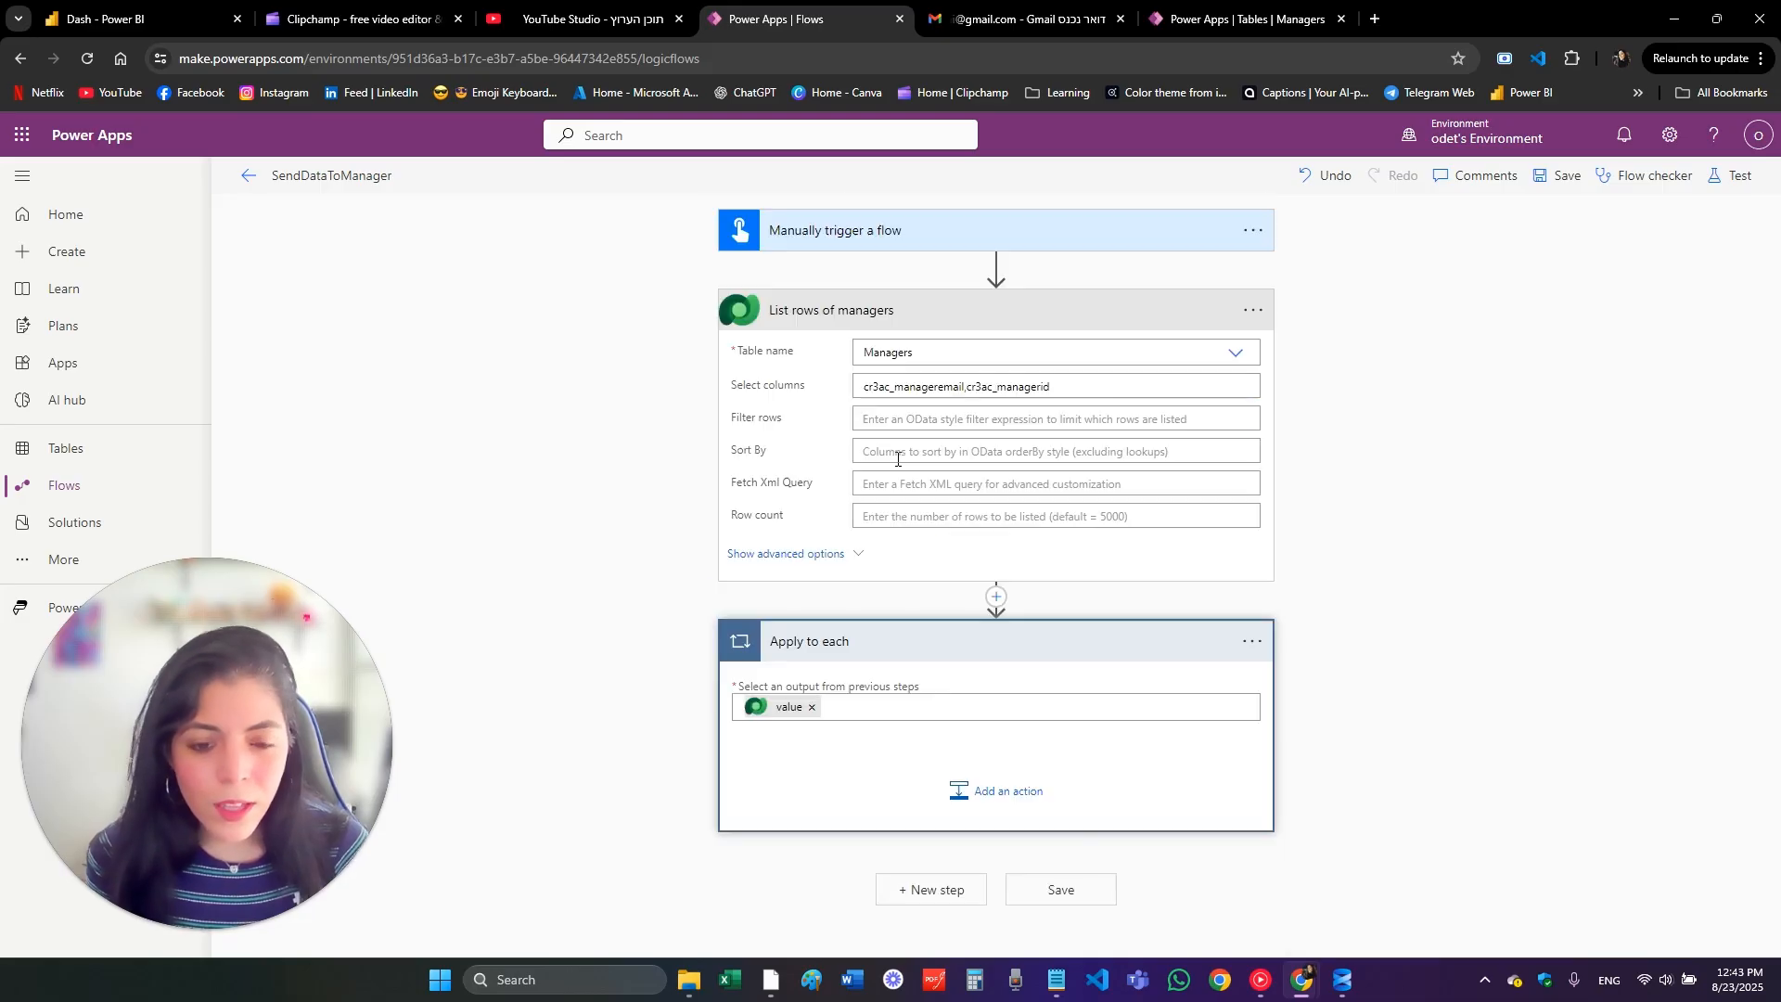
Step: Add a Microsoft Dataverse List rows action inside Apply to each, searching for "list", and set its table to Employee
left_click(980, 797)
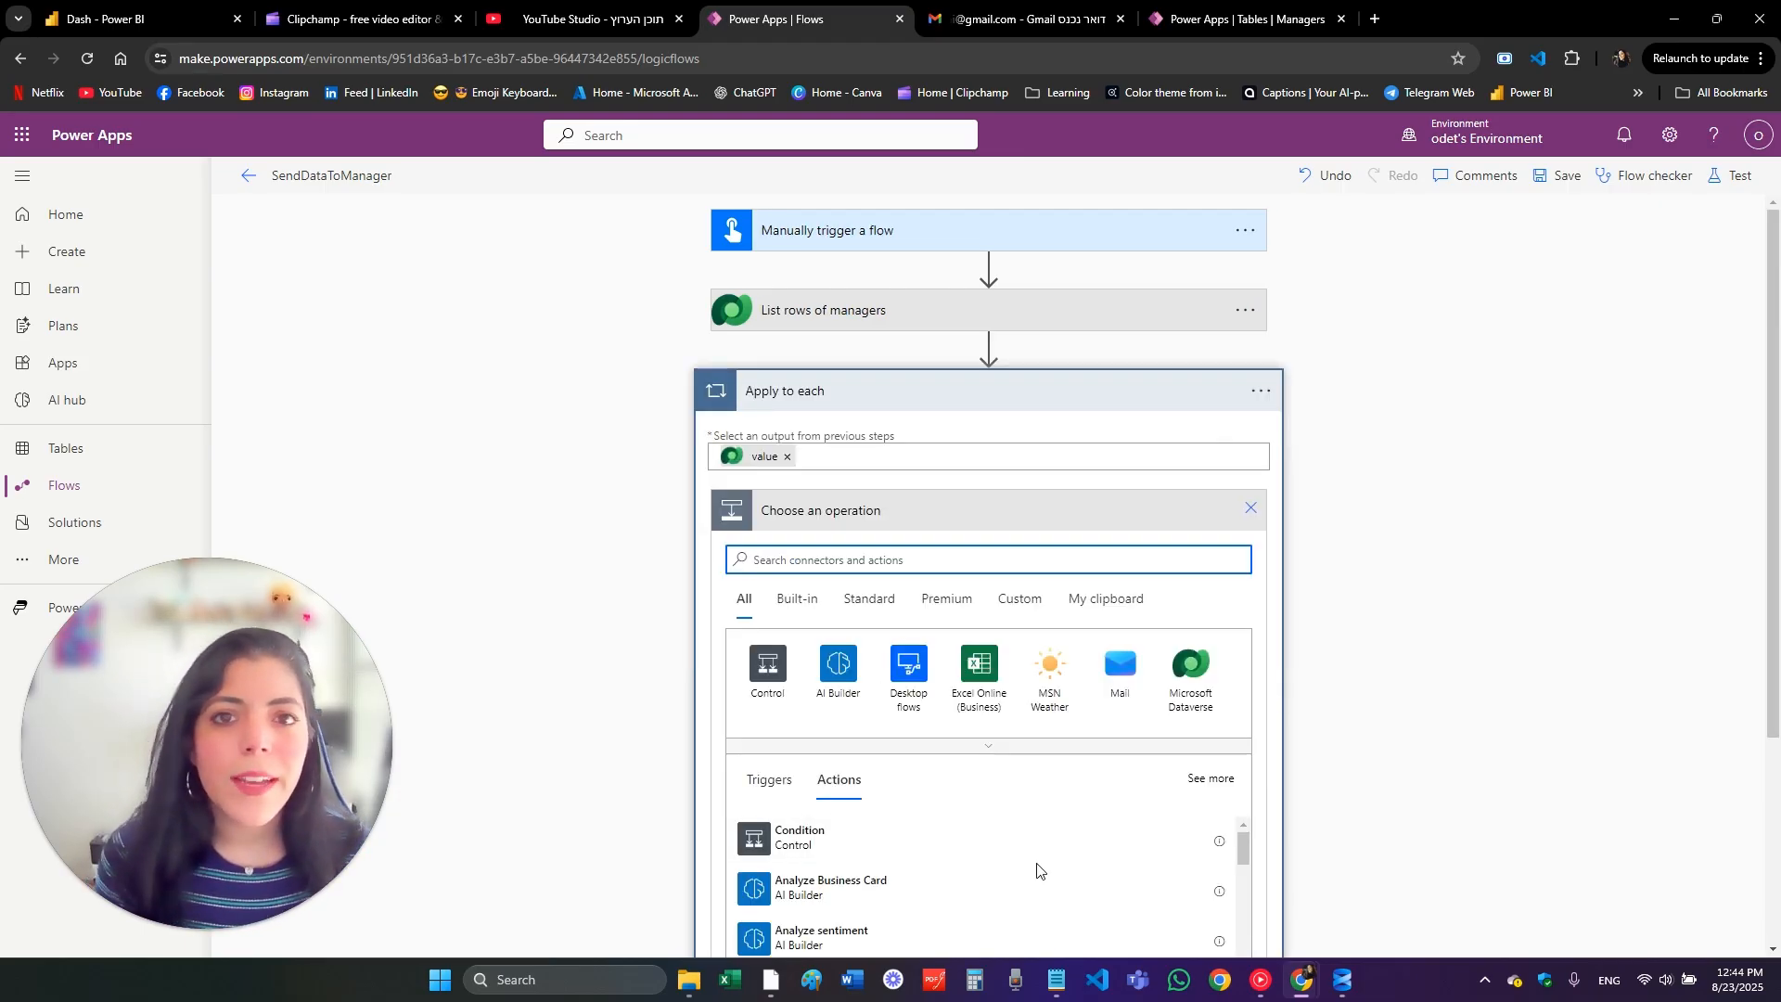
left_click(1191, 666)
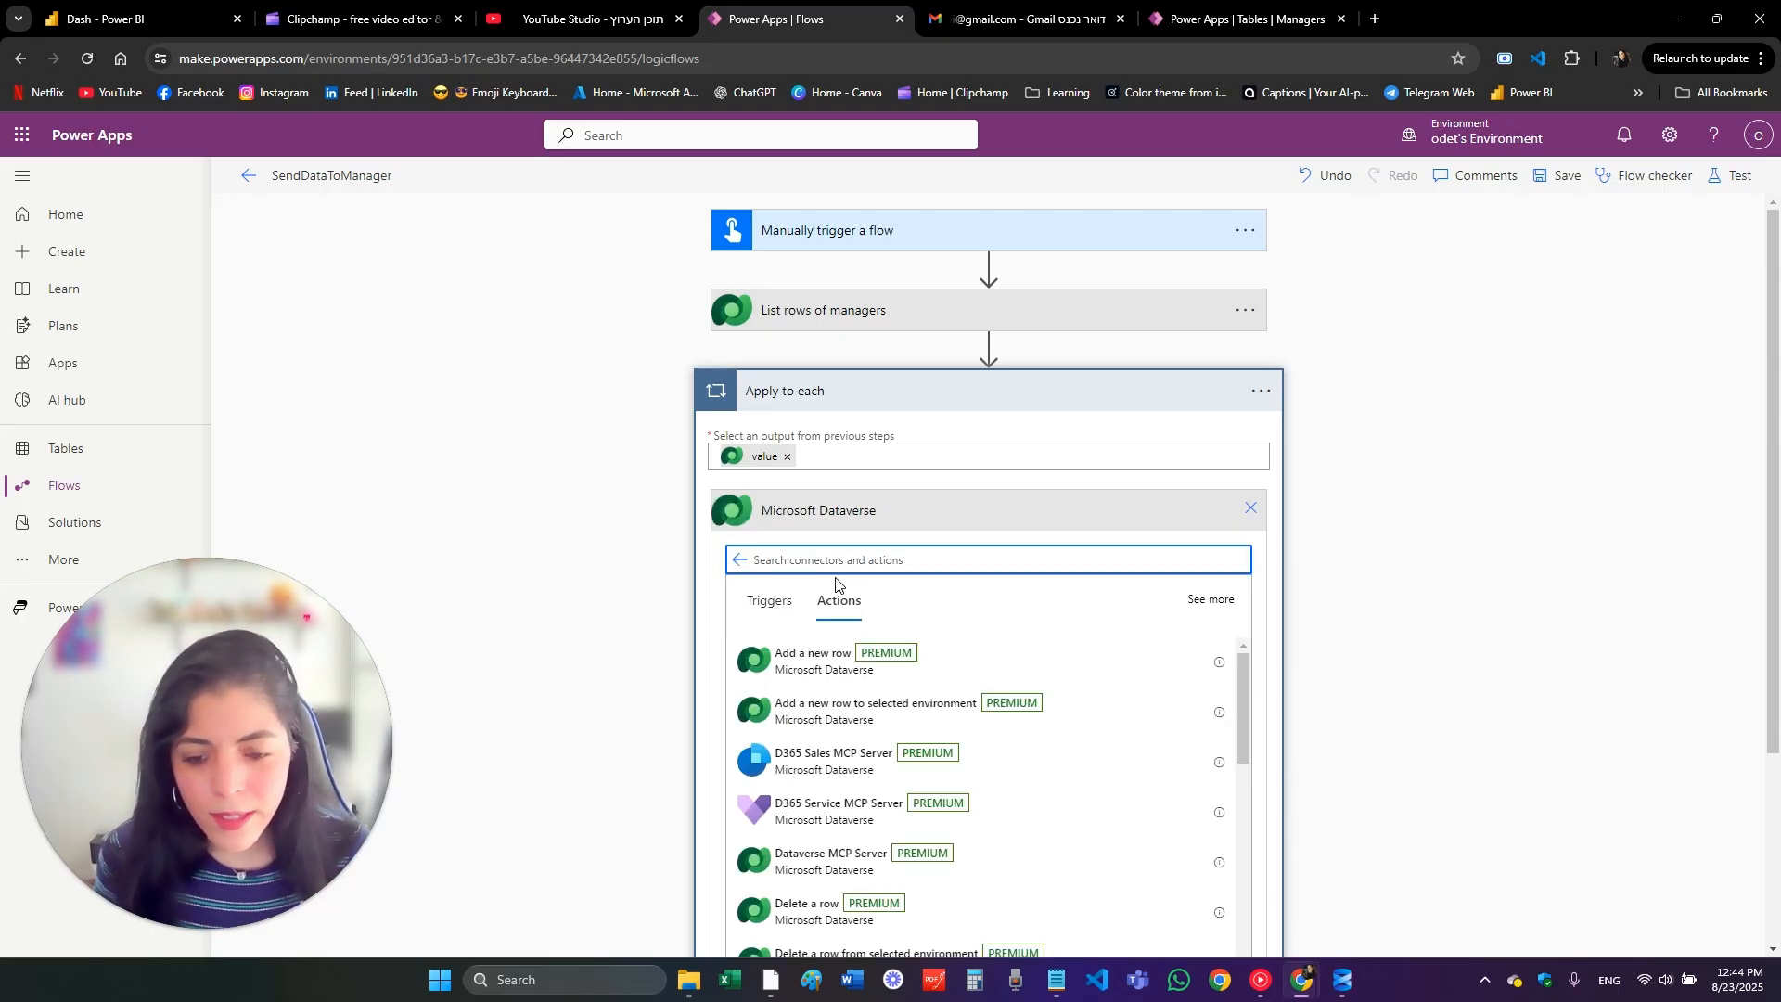
type("list")
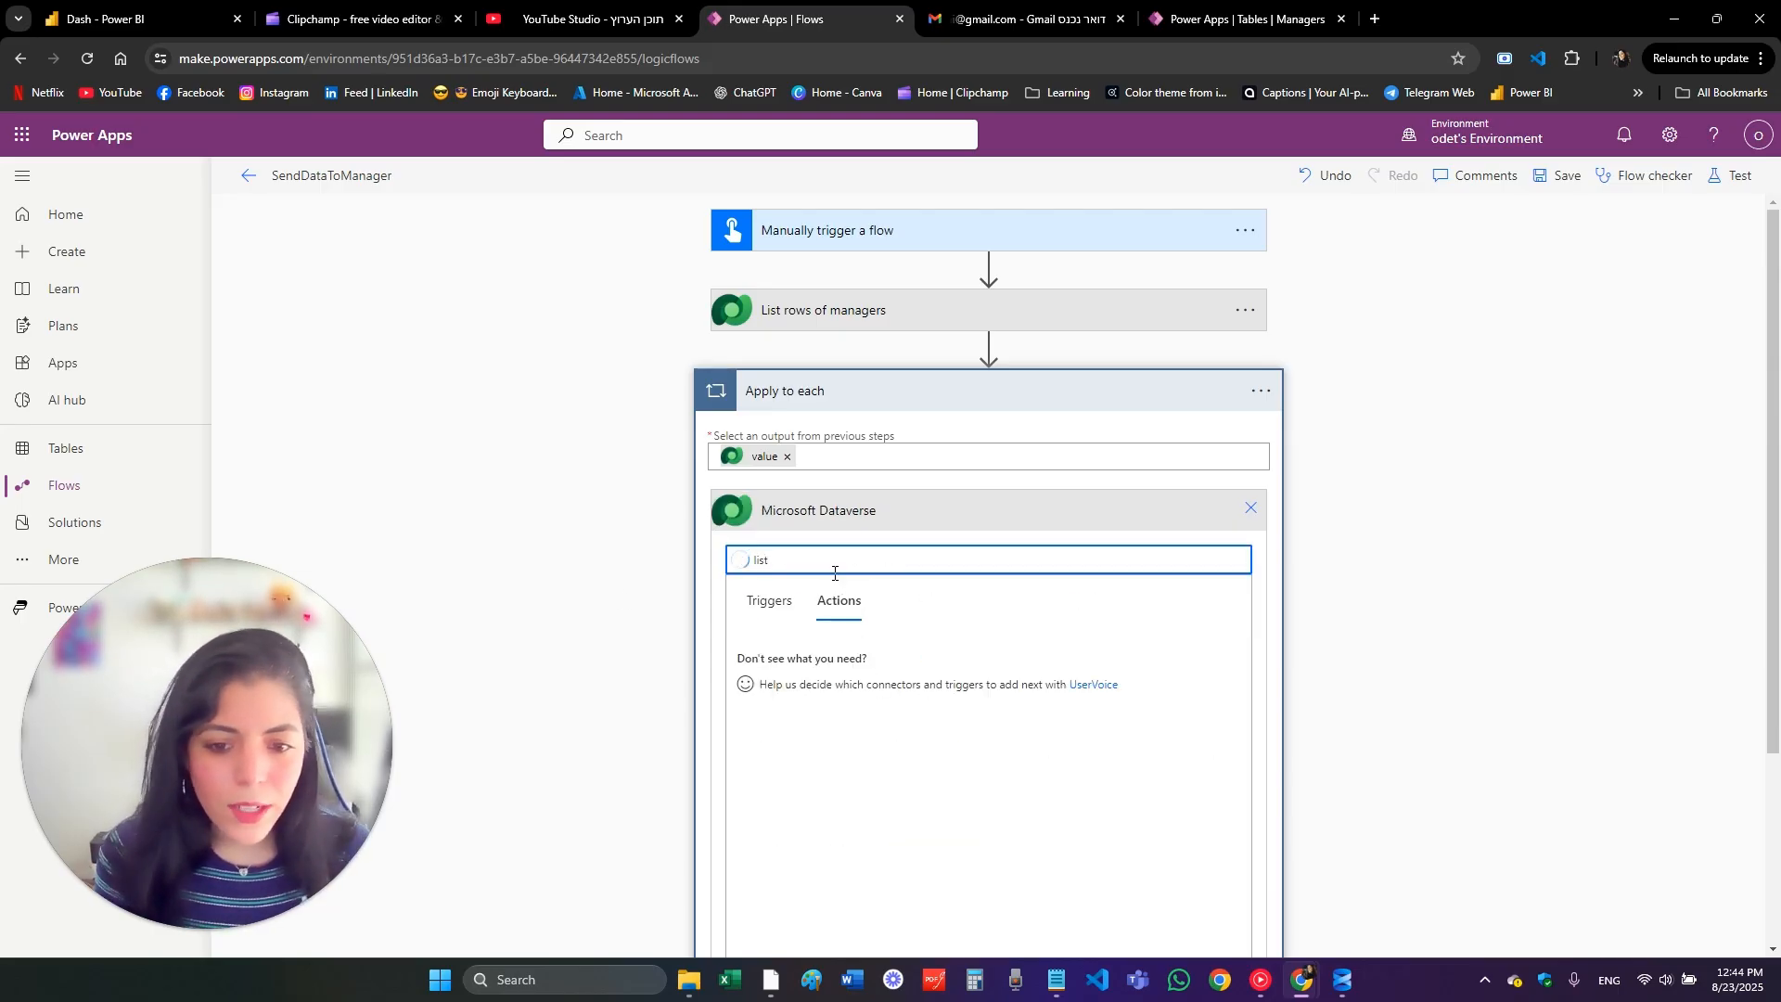
left_click(927, 654)
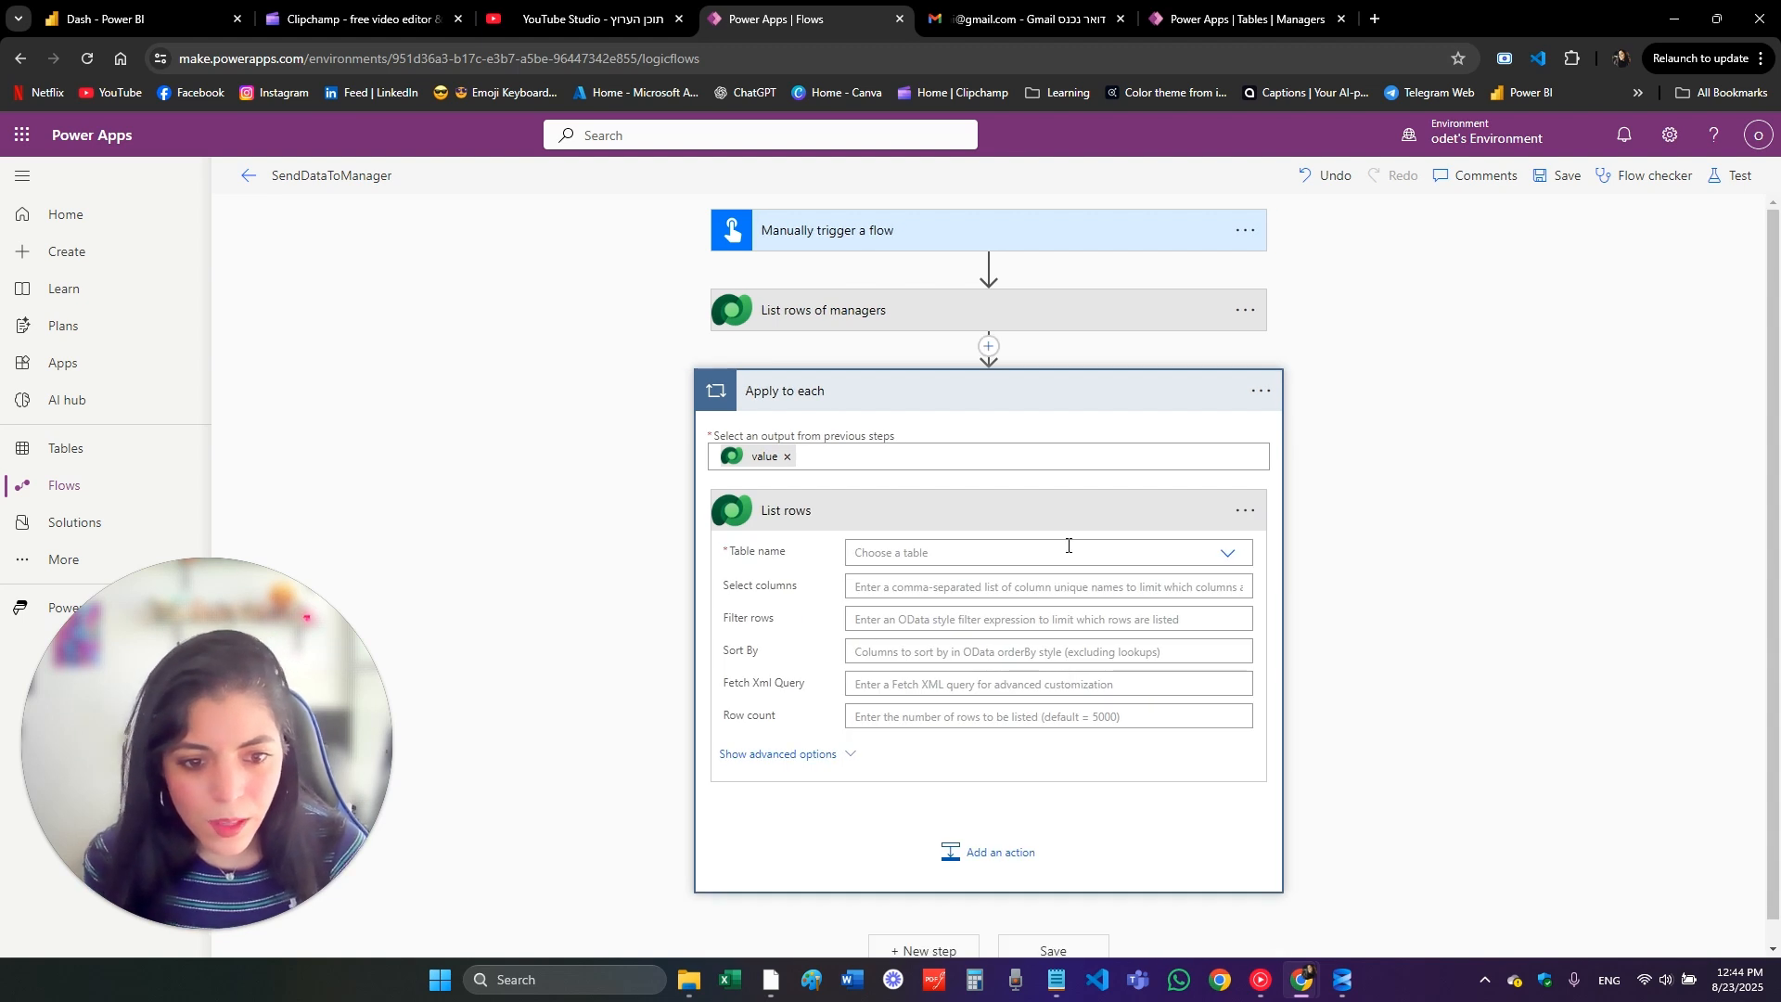
left_click(1227, 552)
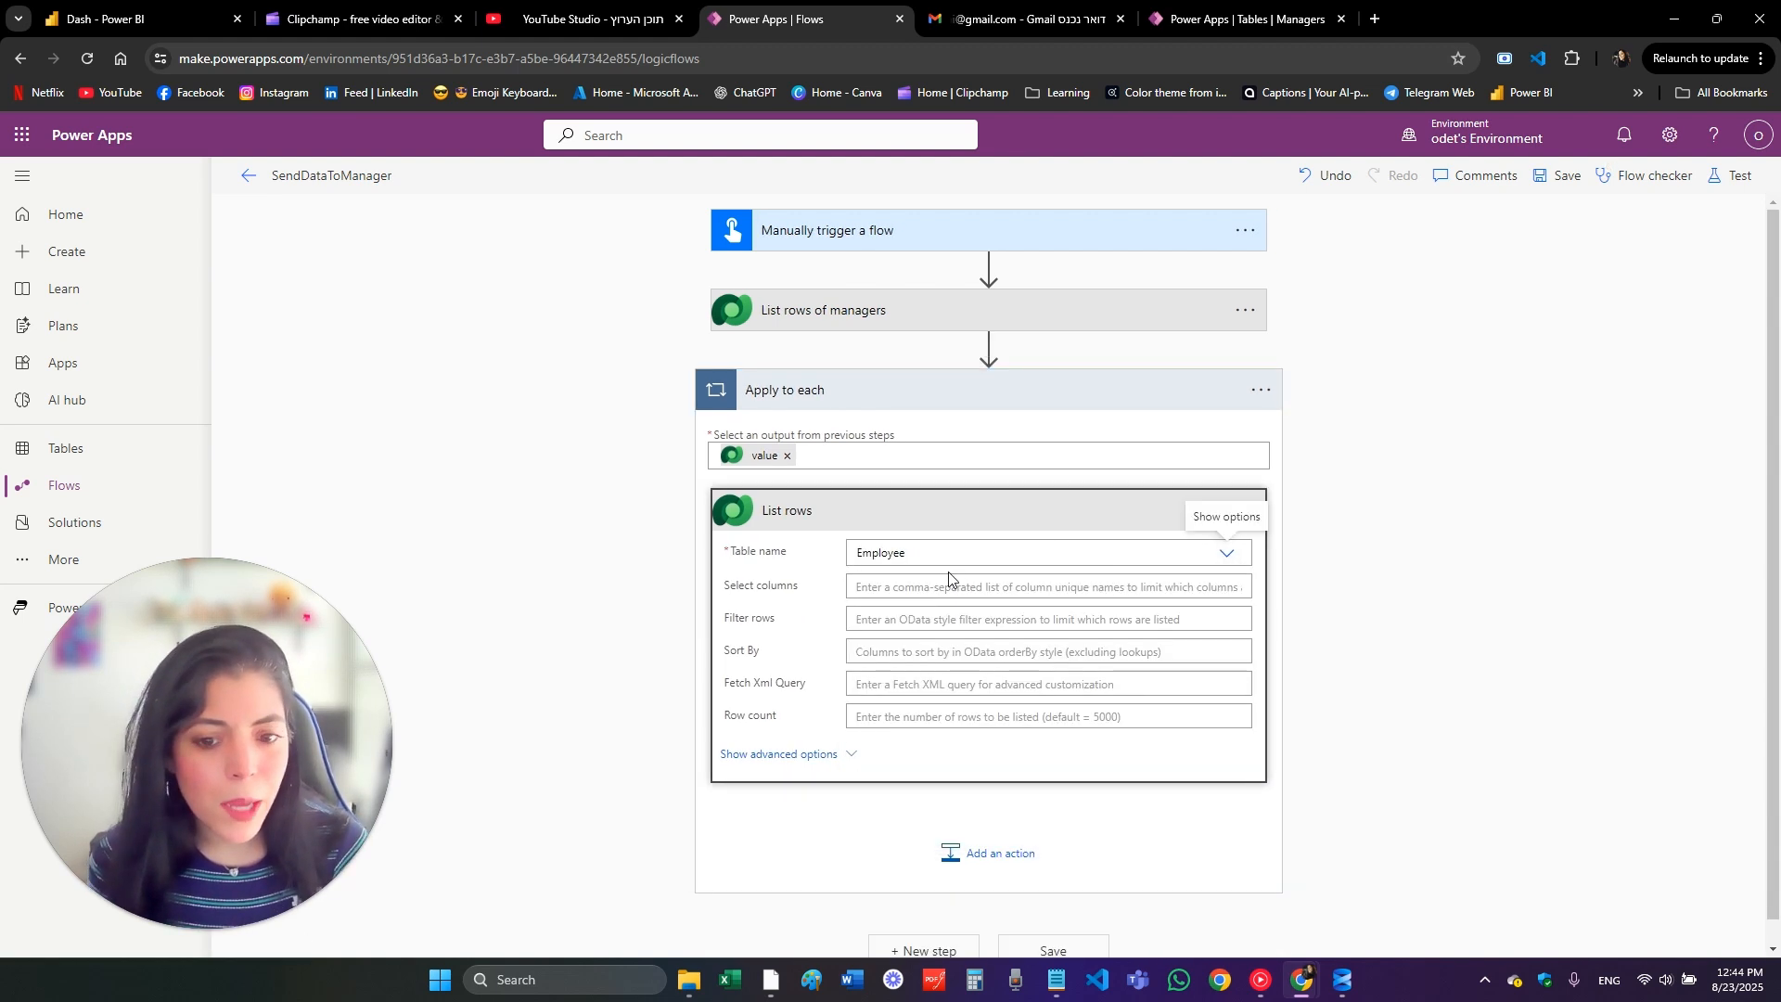
Step: Set the inner List rows columns to cr3ac_employeecode,cr3ac_address,cr3ac_birthdate,cr3ac_firstname,cr3ac_emailaddress,cr3ac_managerid,cr3ac_lastname
left_click(878, 587)
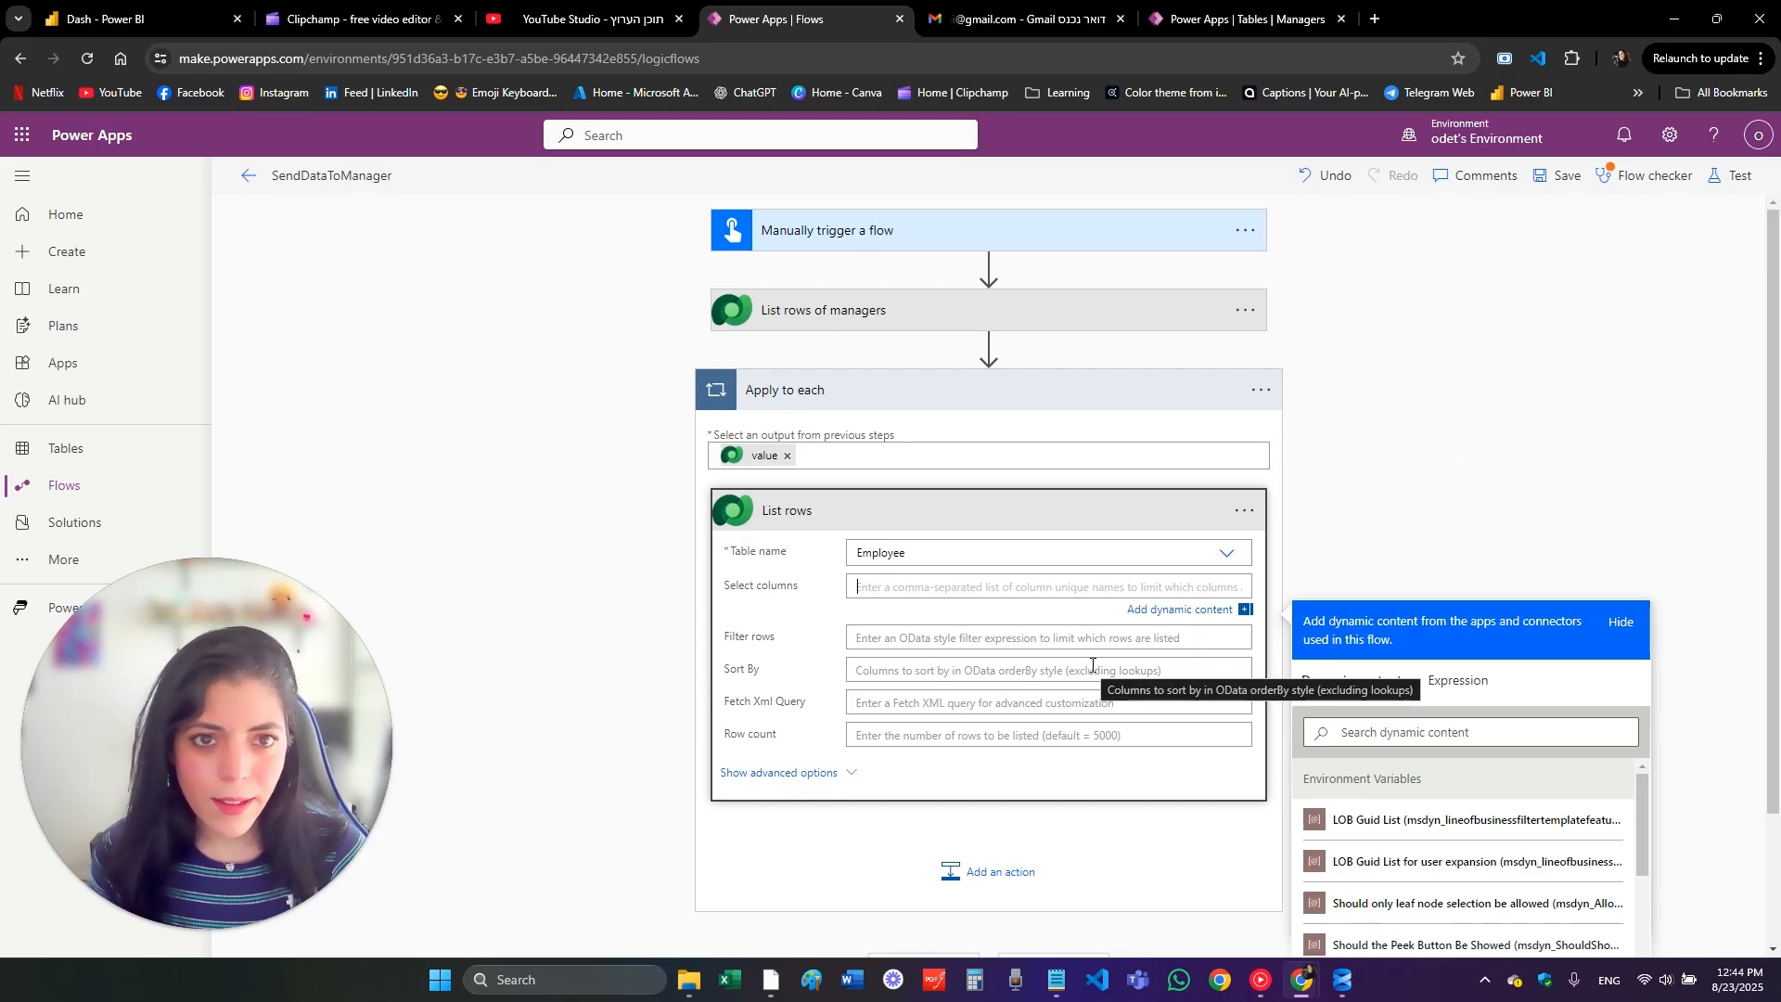
type("cr3ac_employeecode,cr3ac_address,cr3ac_birthdate,cr3ac_firstname,cr3ac_emailaddress,cr3ac_managerid,cr3ac_lastname")
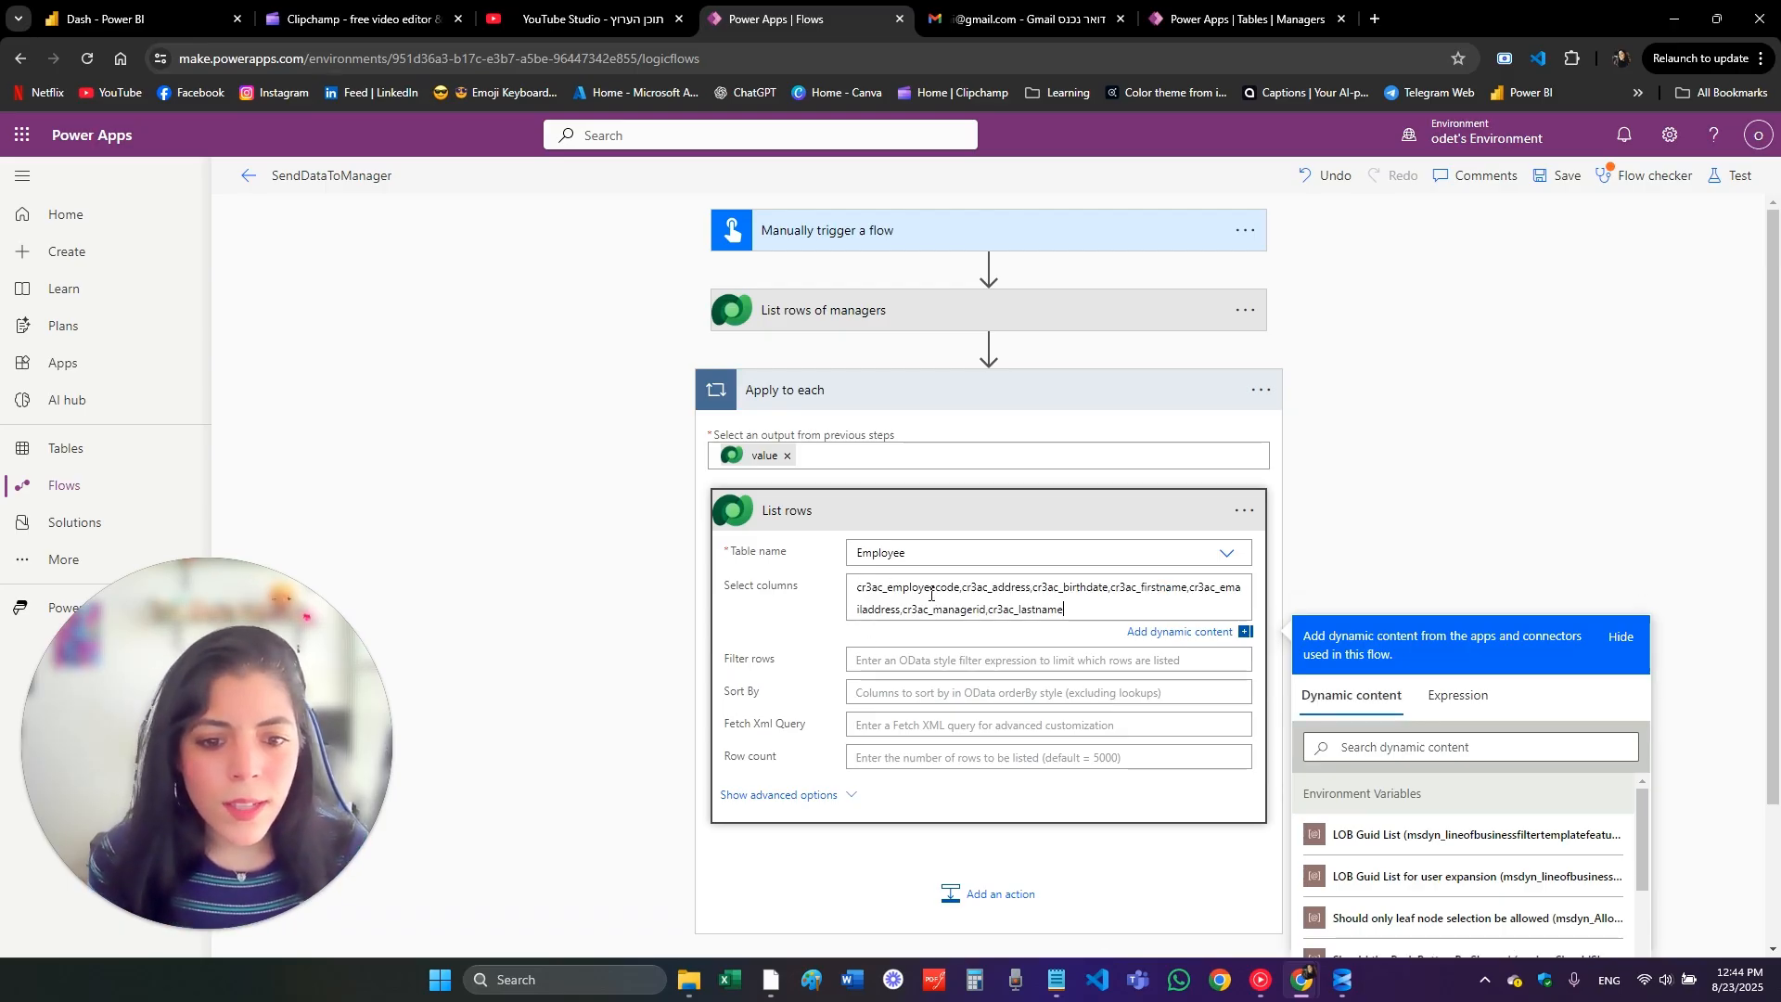
left_click_drag(1099, 606, 849, 590)
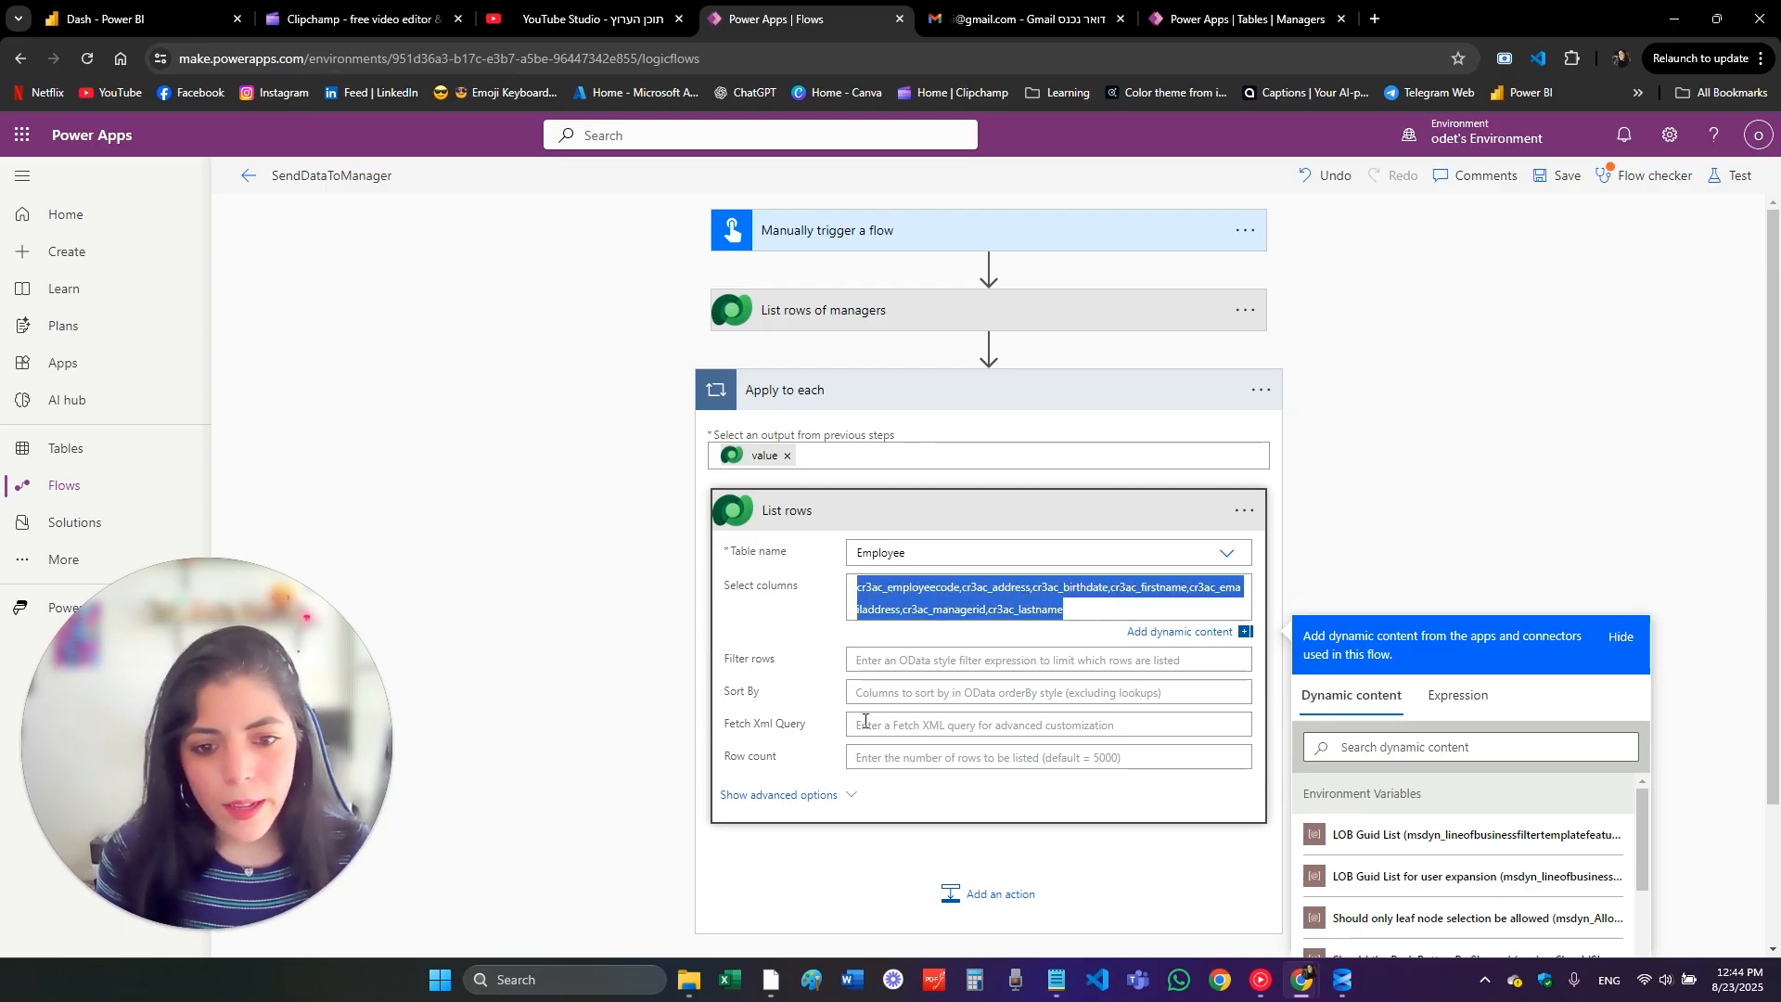
left_click(889, 609)
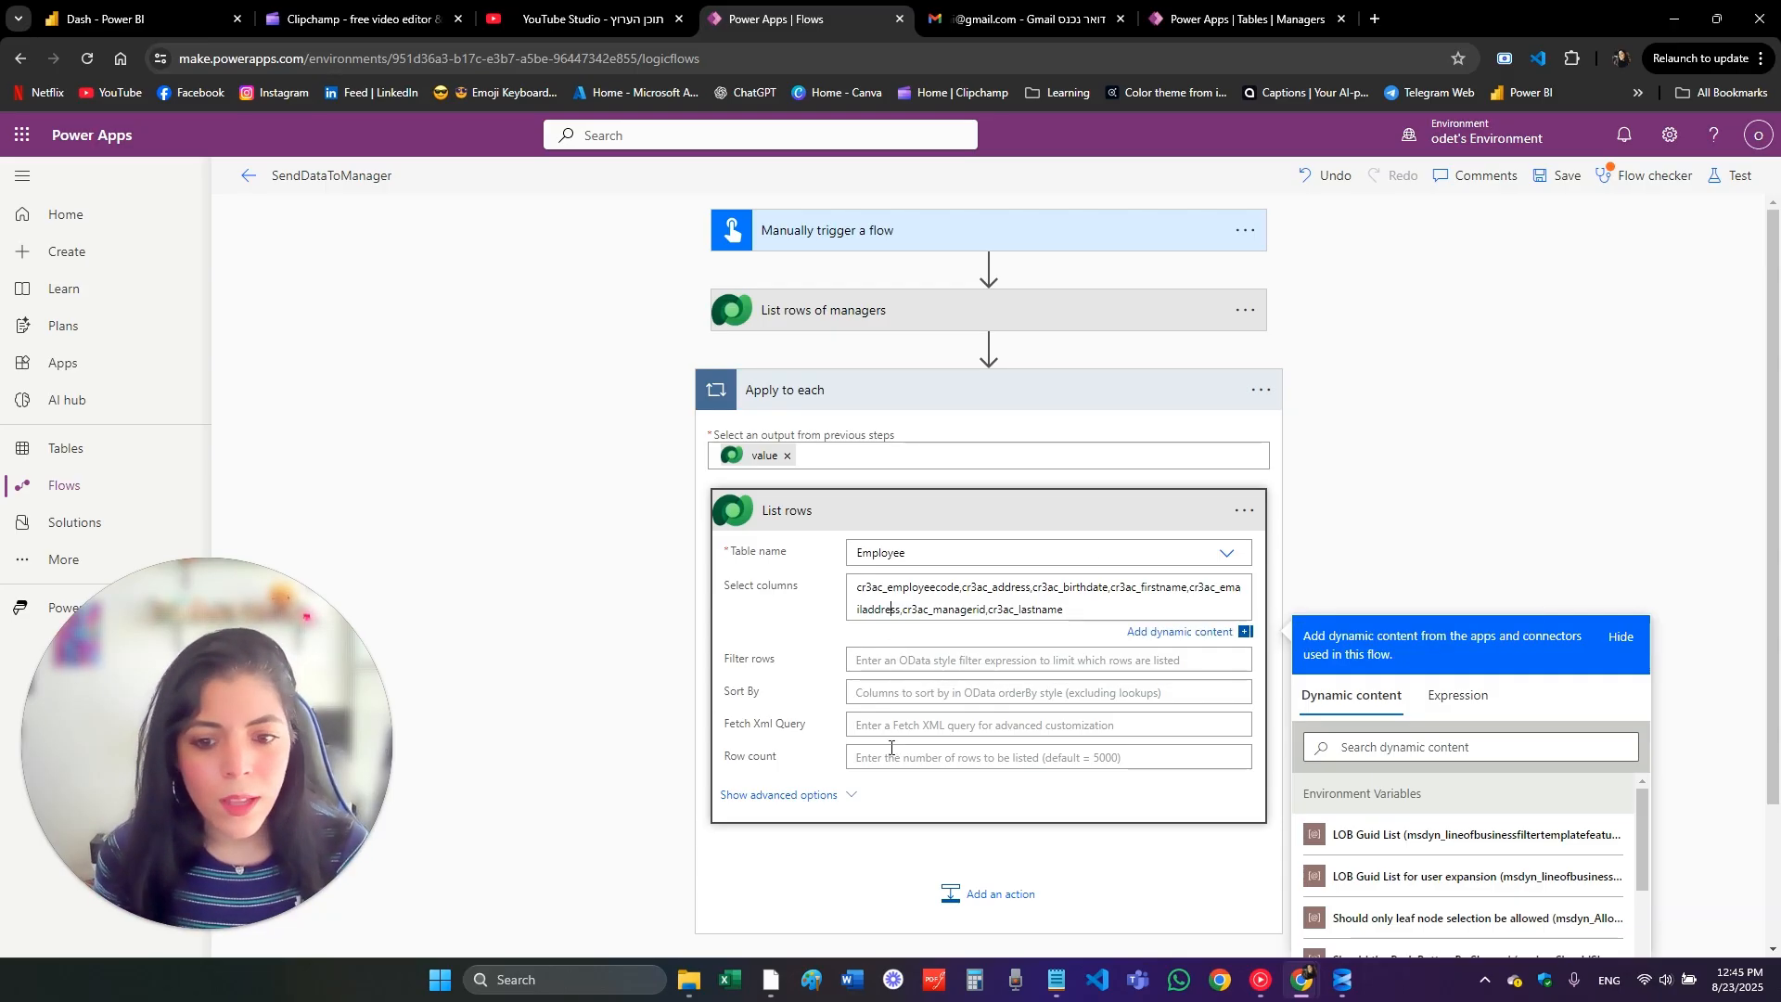
Step: Start the inner List rows filter with "cr3ac_managerid eq", reusing the column name from the selected columns
scroll(983, 612, "down", 1)
left_click(904, 569)
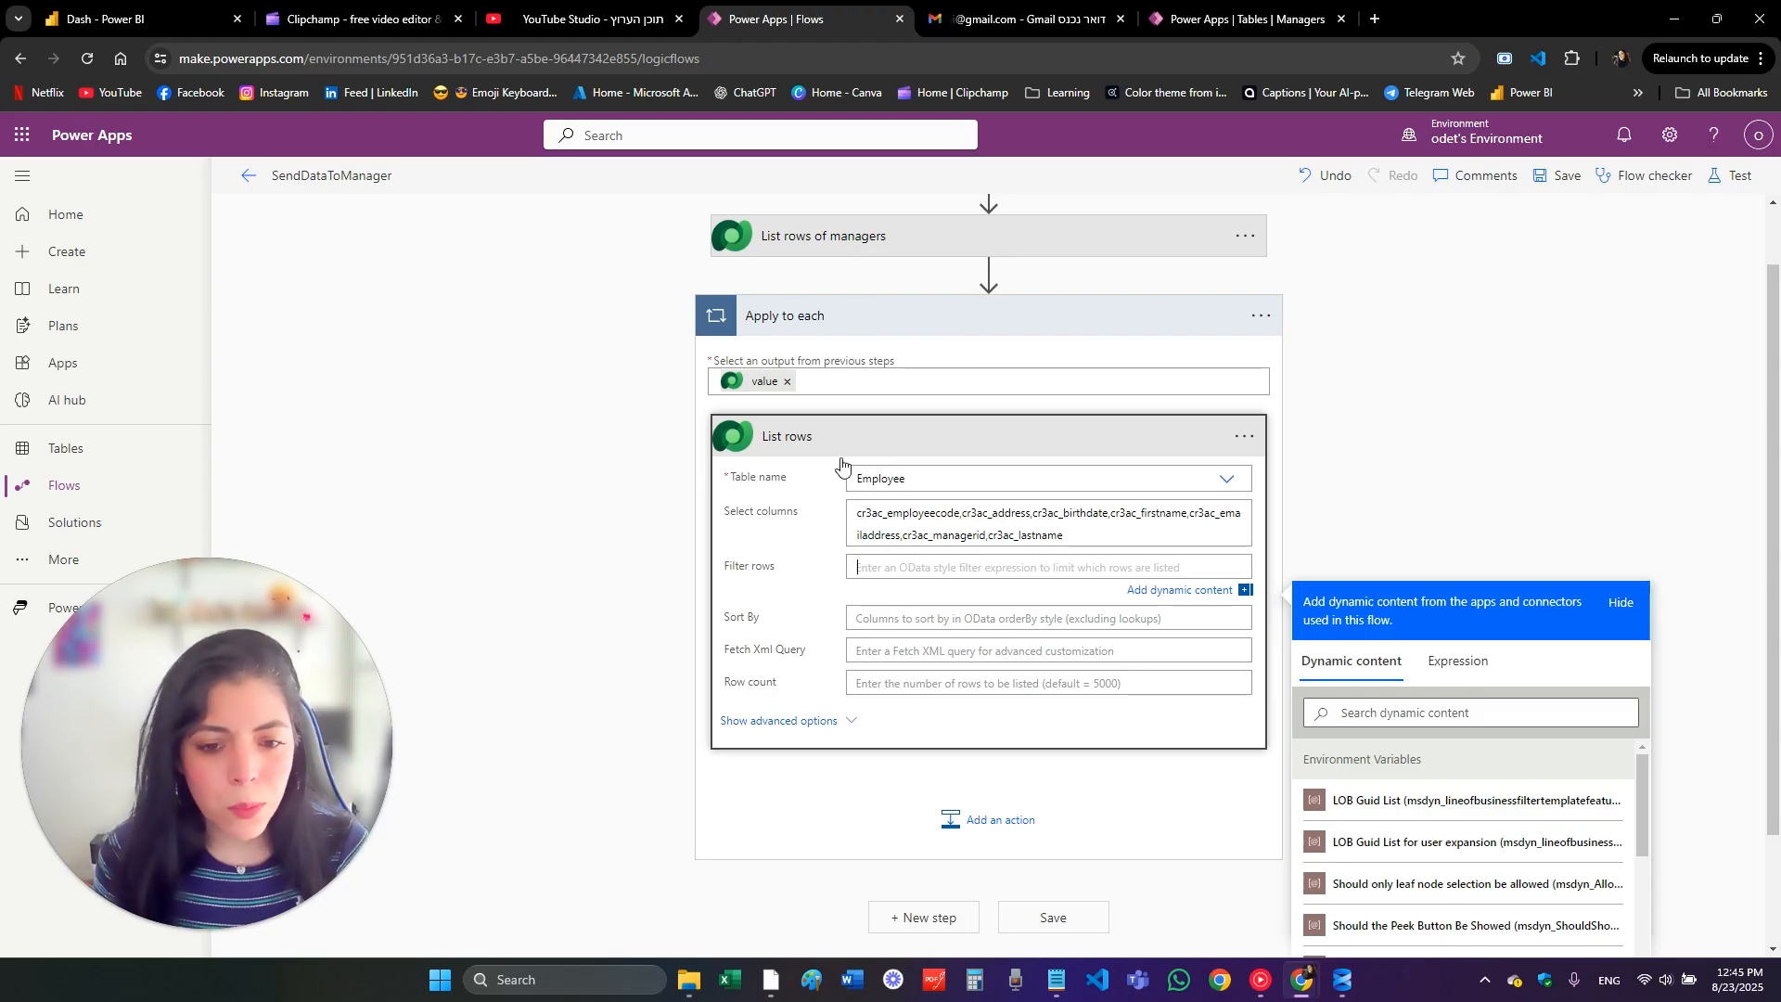
double_click(943, 535)
key("ctrl+c")
left_click(890, 587)
key("ctrl+v")
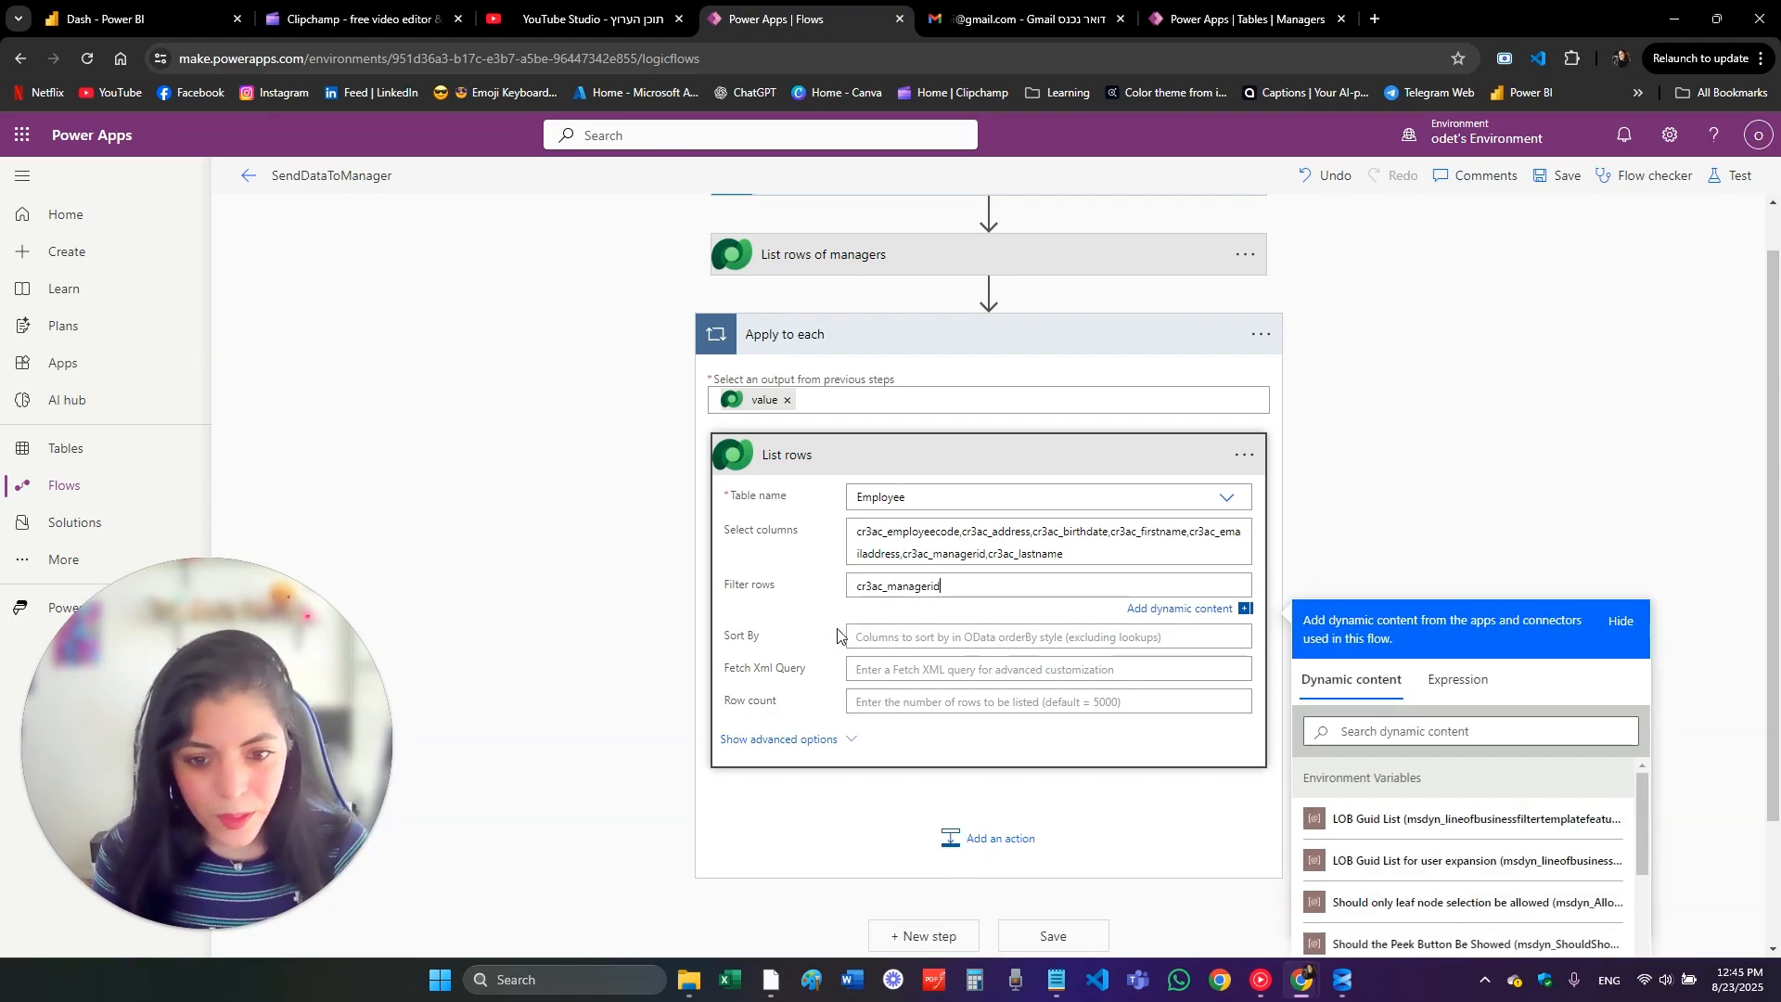
left_click_drag(942, 586, 816, 586)
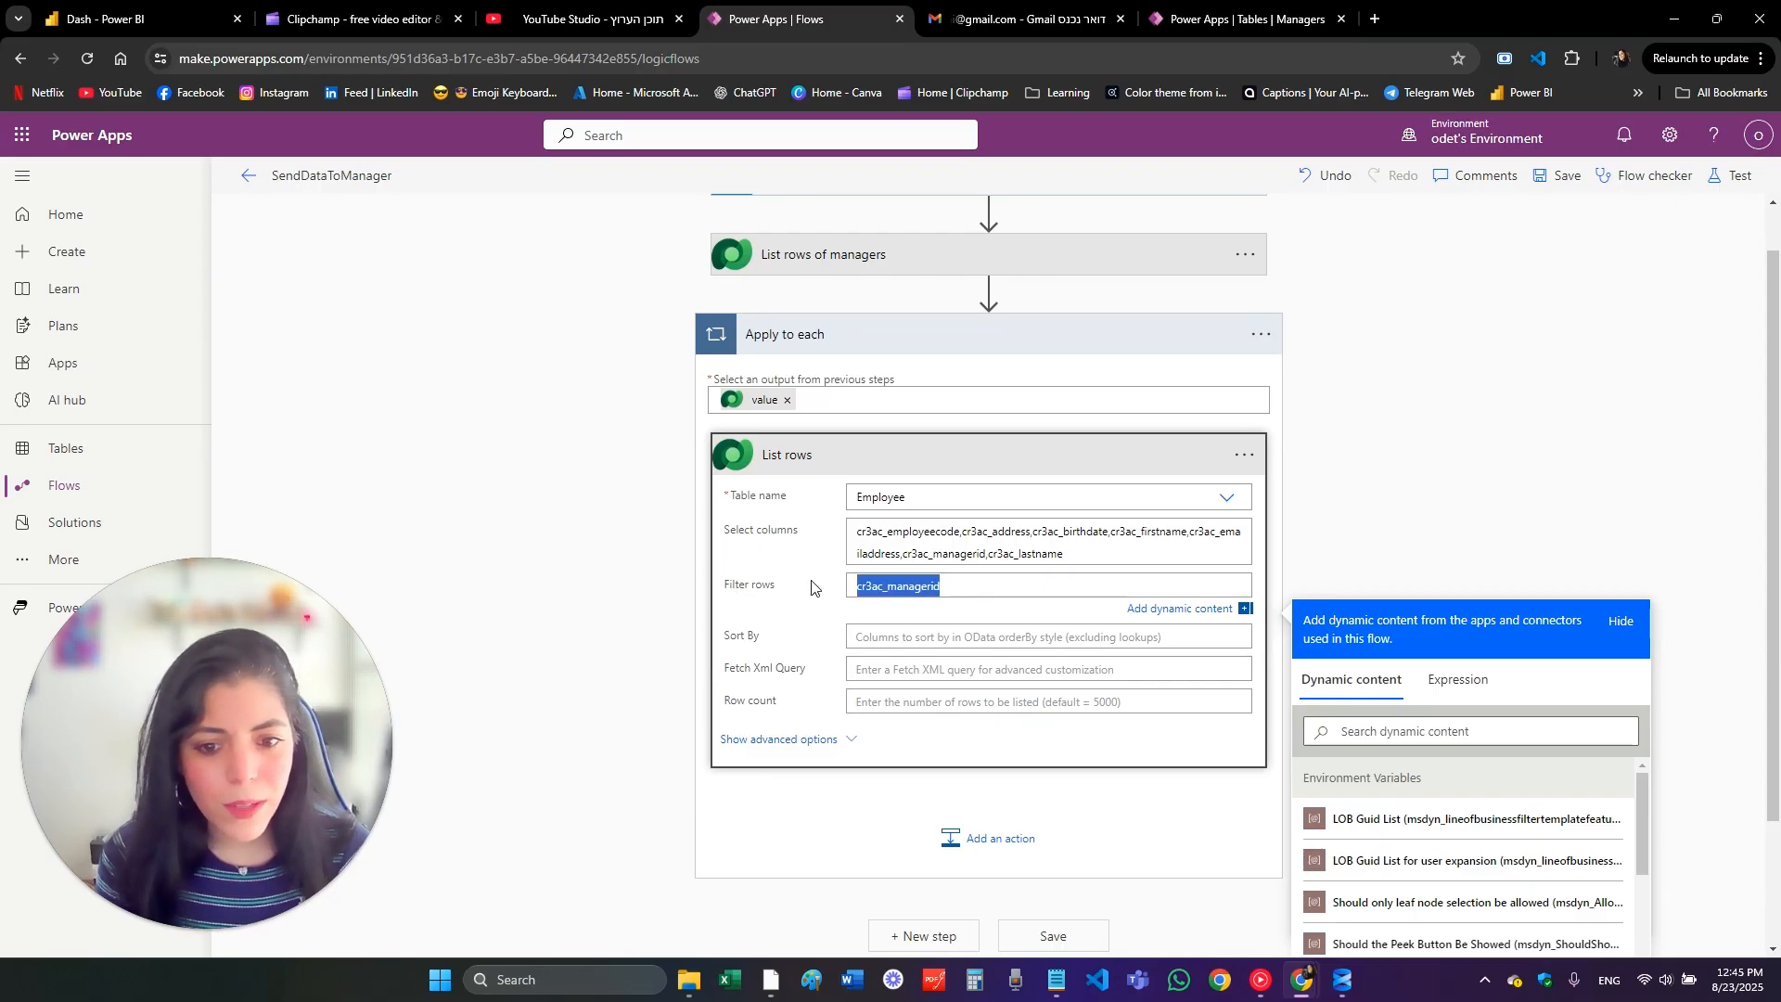
left_click(966, 590)
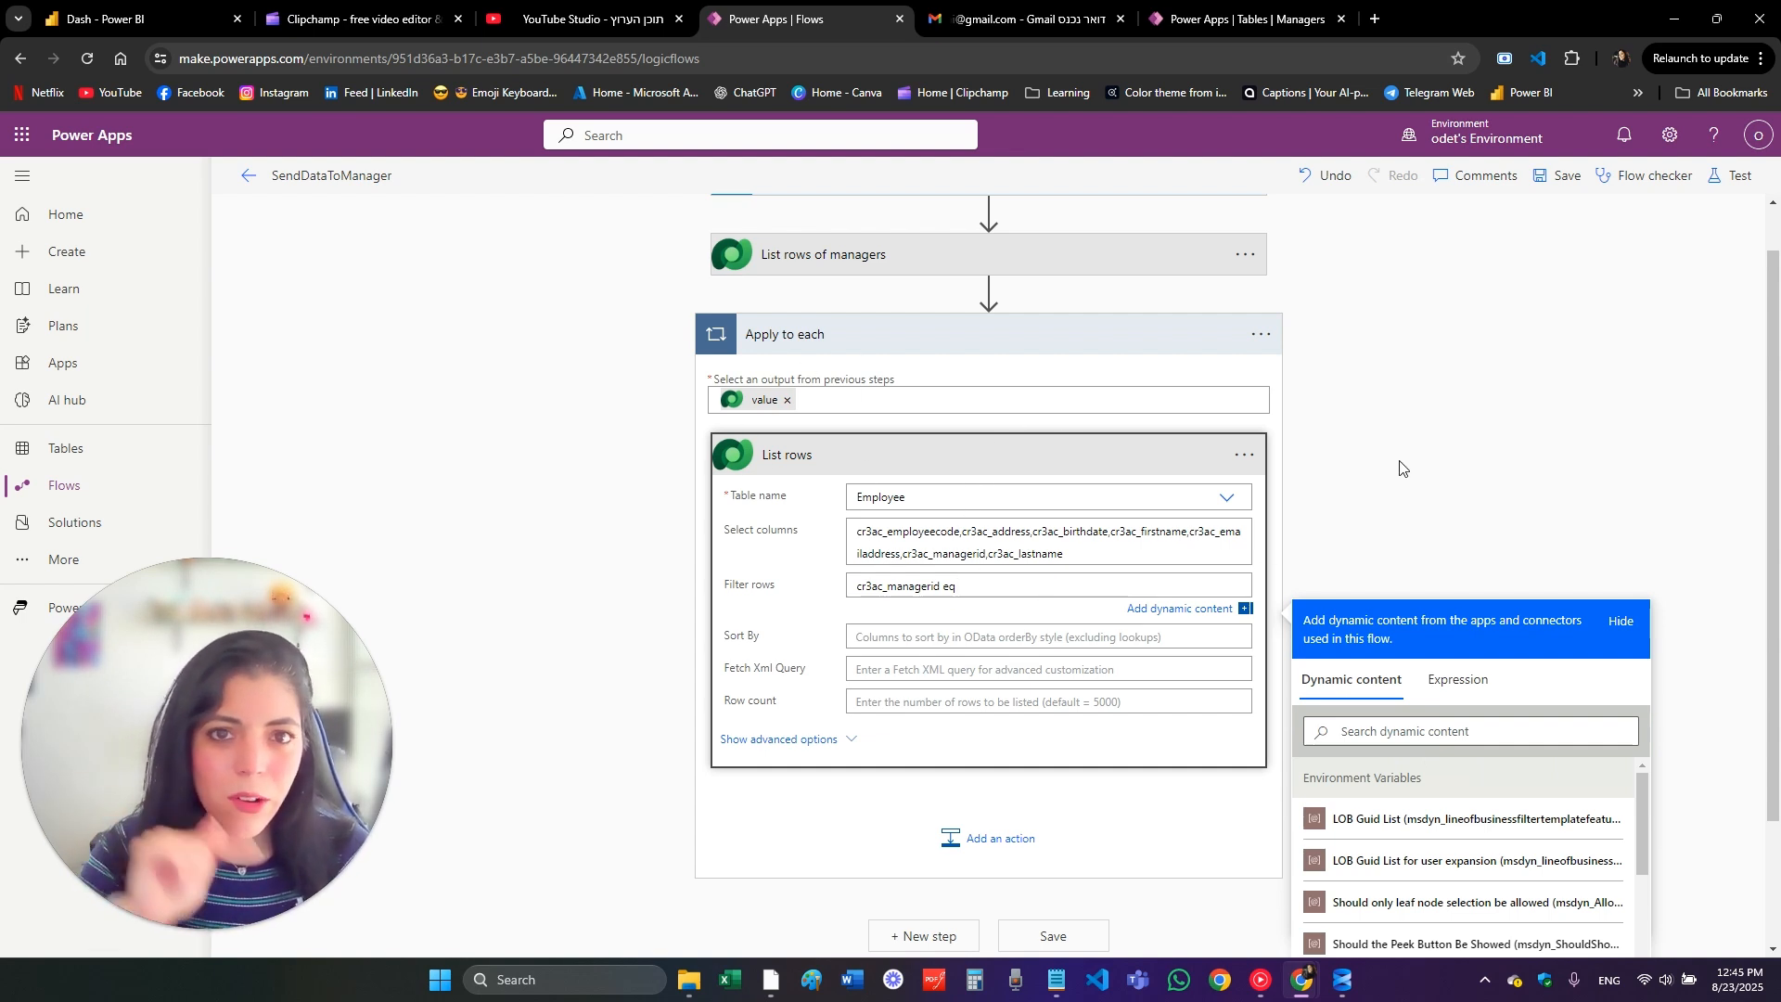
Step: Complete the row filter with the ManagerID dynamic value from "List rows of managers" and collapse the inner List rows action
scroll(1556, 768, "down", 5)
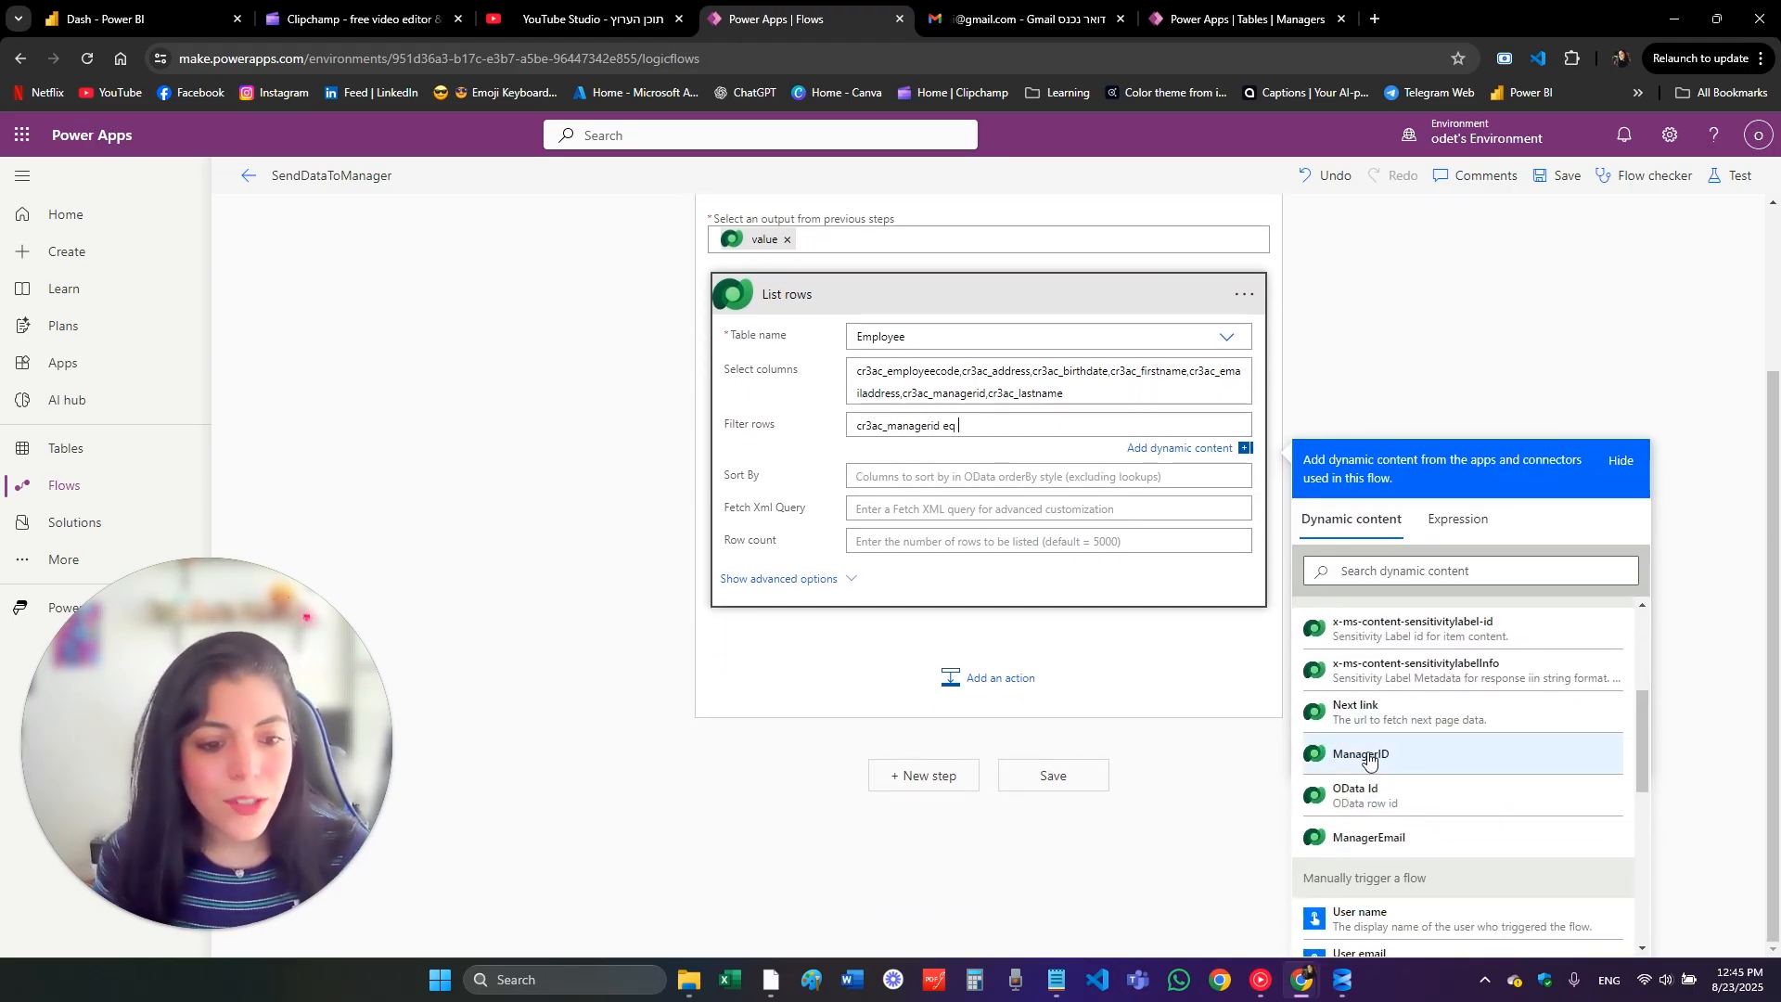
scroll(1363, 743, "up", 2)
scroll(1368, 742, "down", 1)
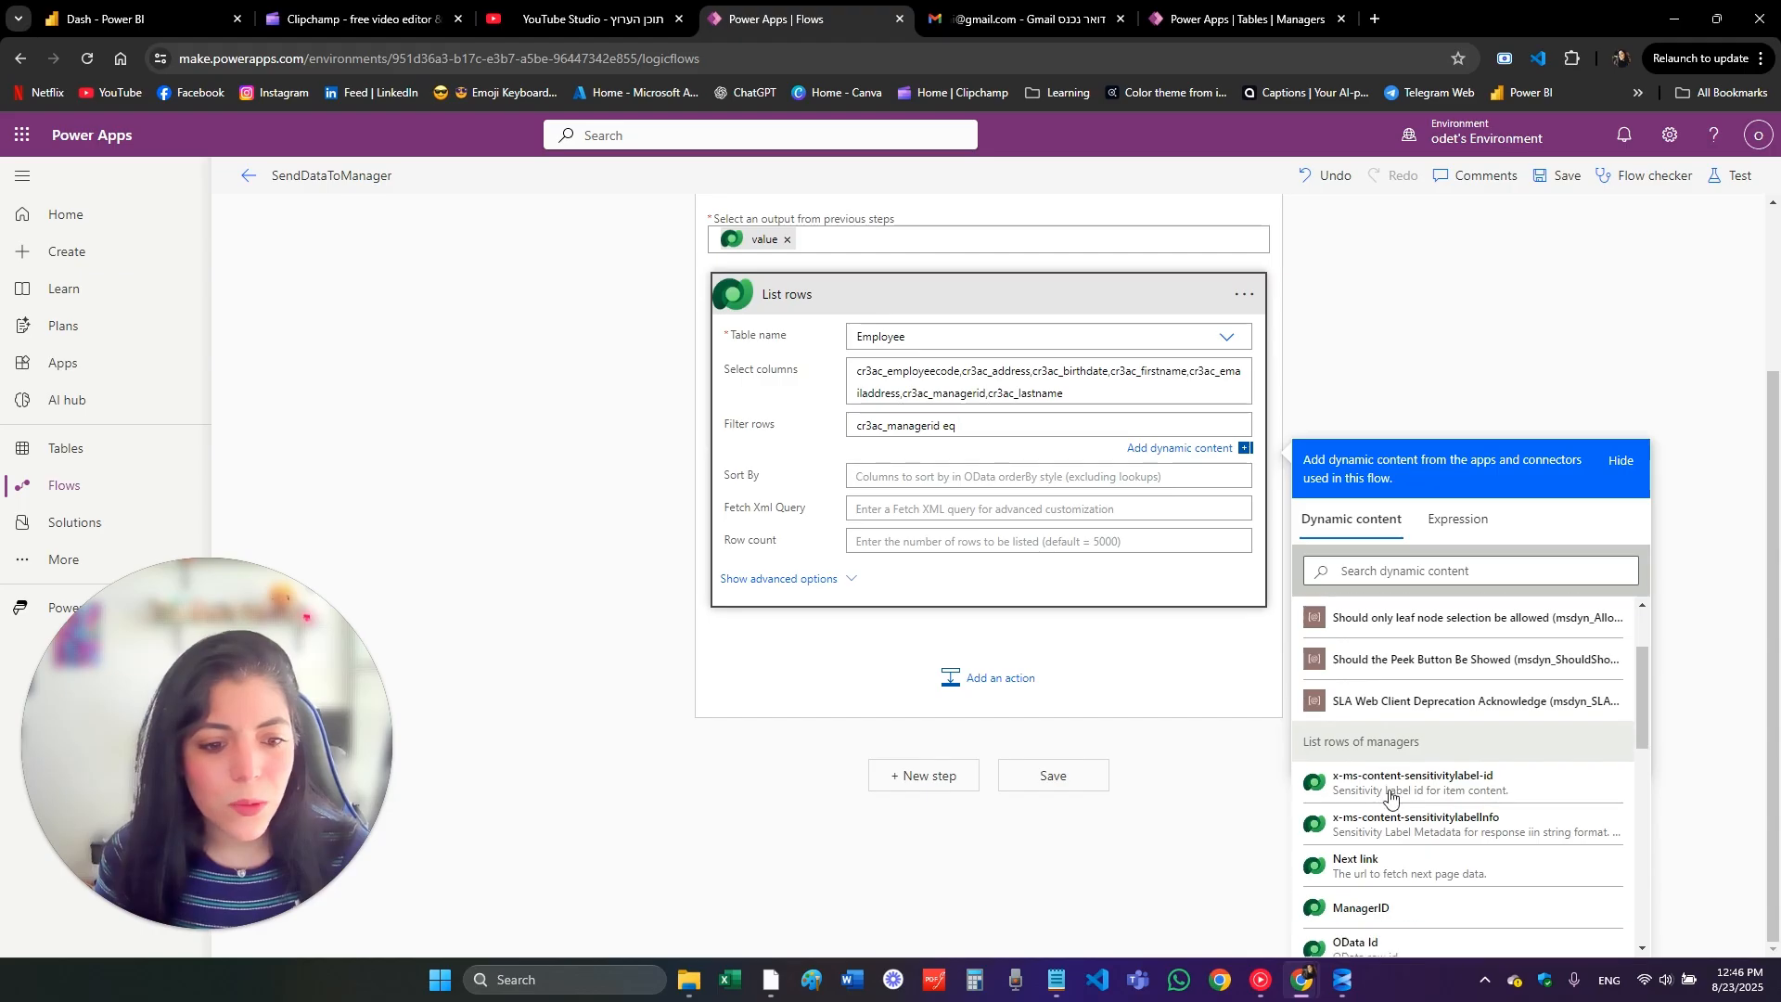
left_click(1374, 849)
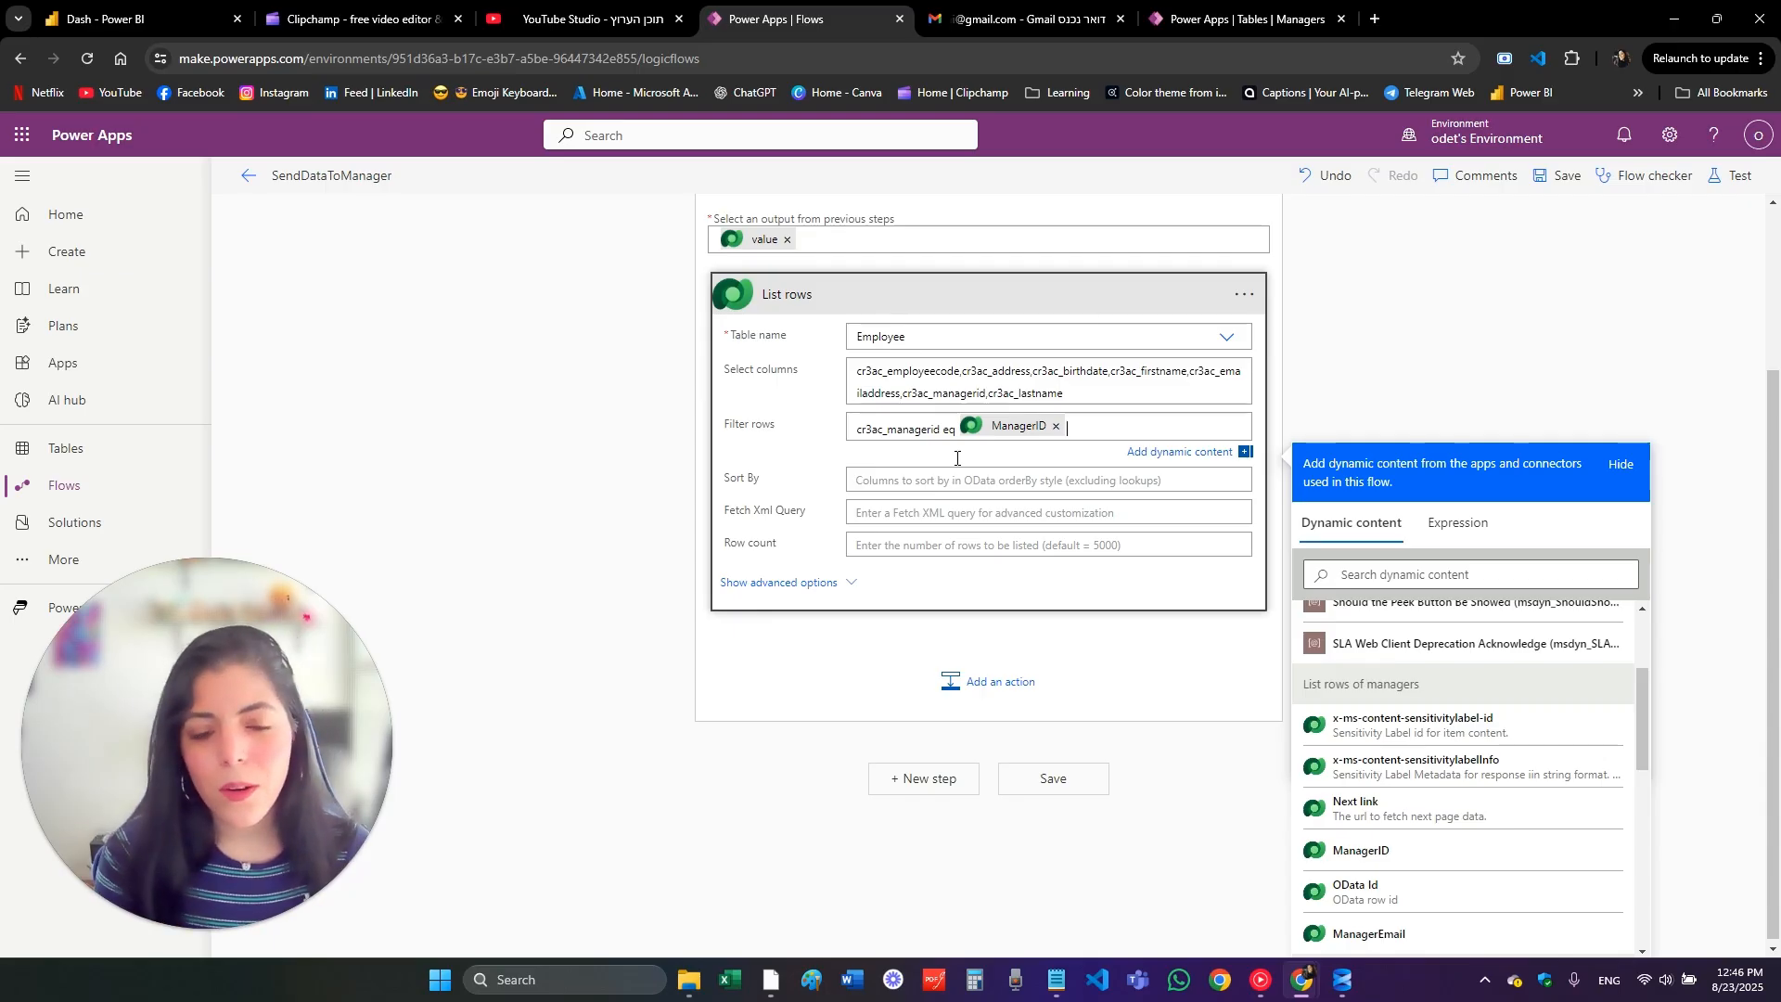
scroll(956, 457, "up", 3)
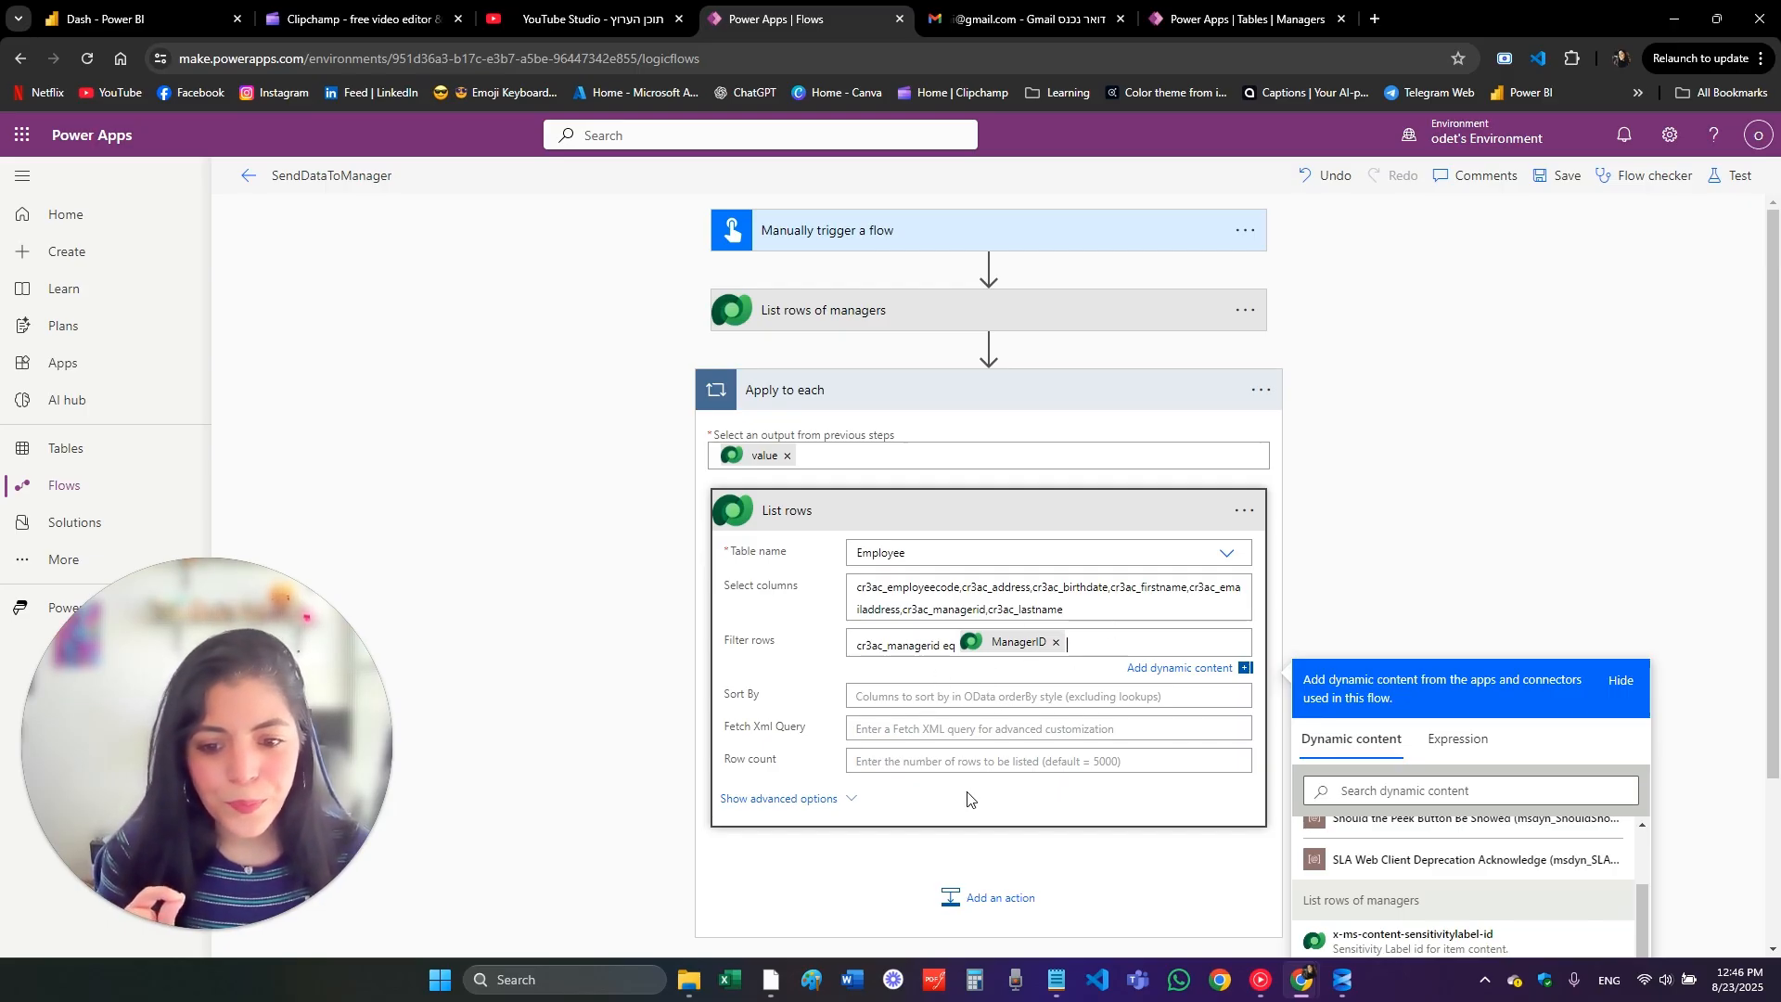
left_click(879, 518)
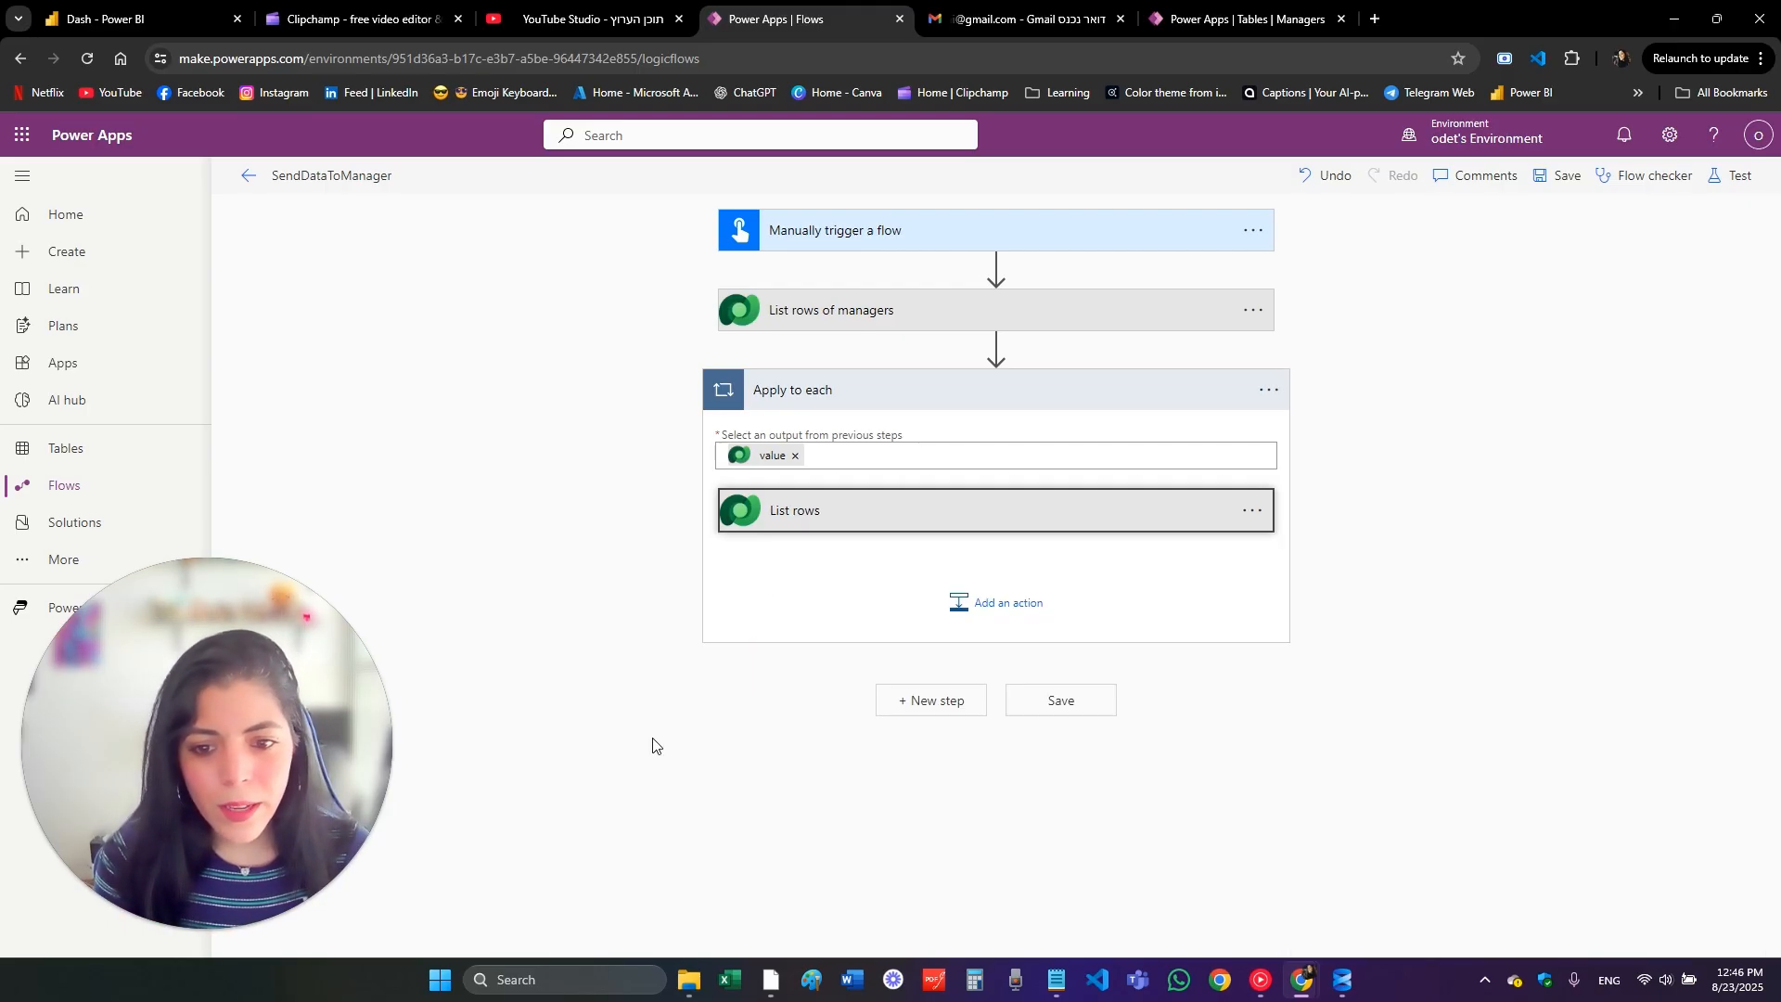
left_click(652, 741)
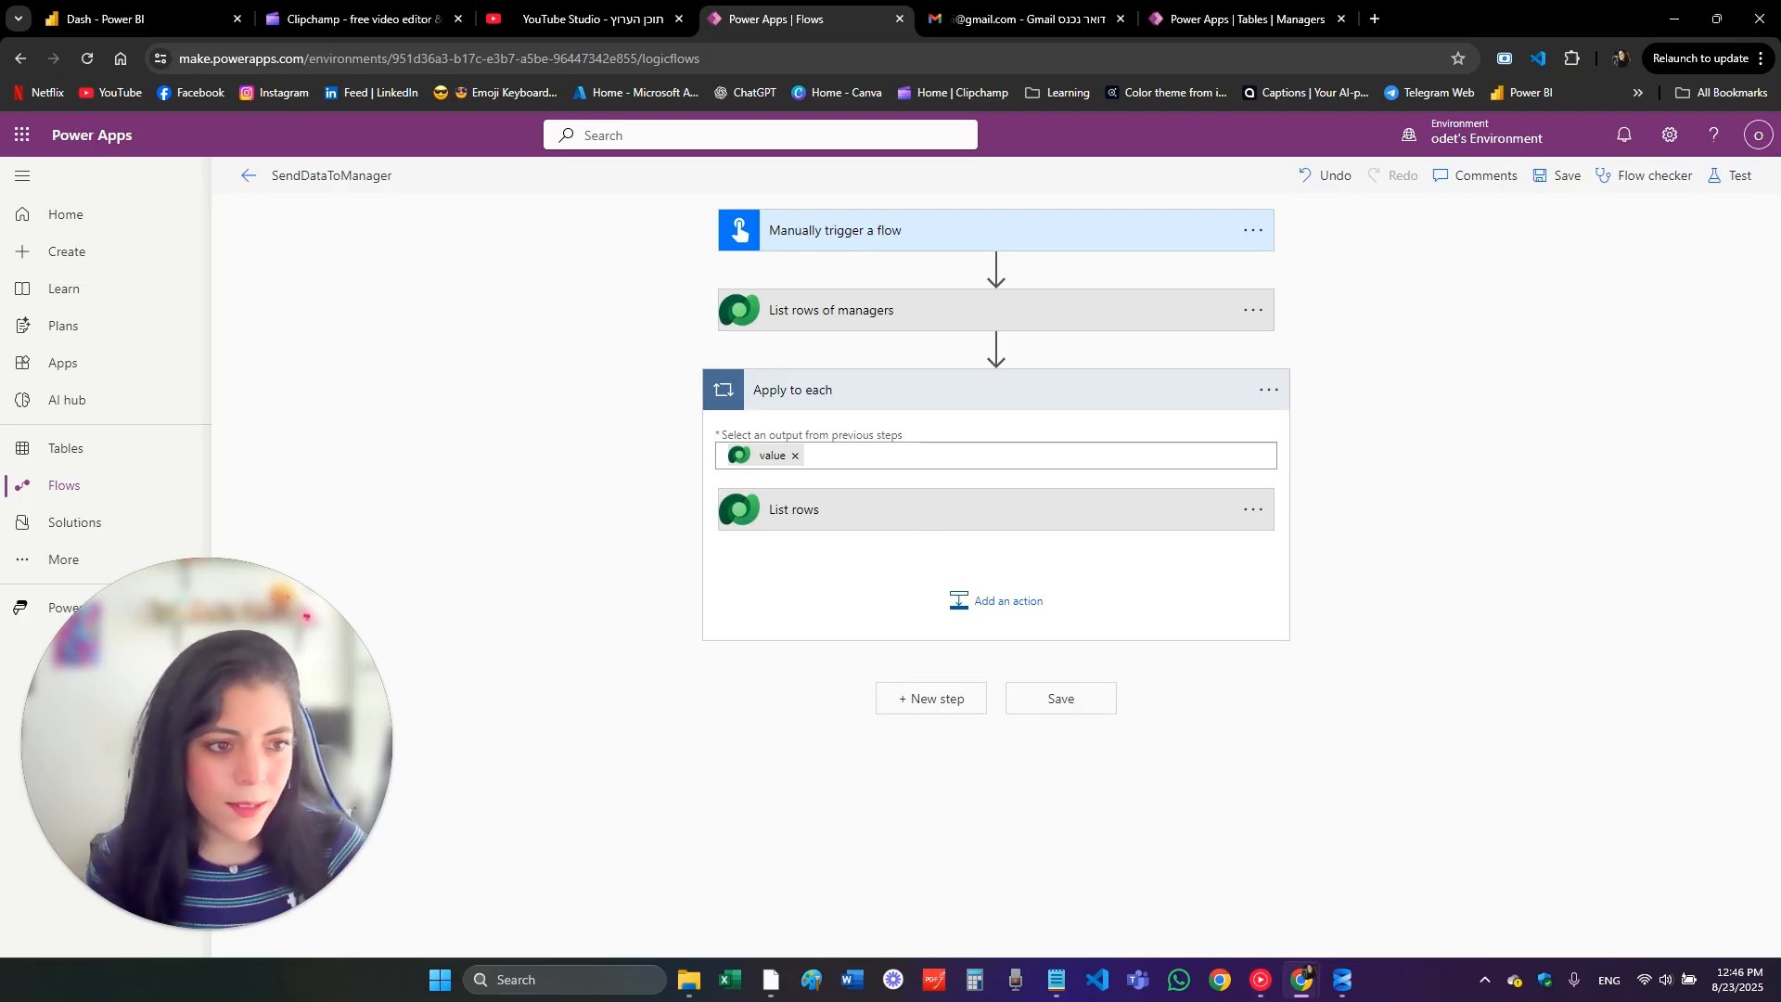
Step: Save the SendDataToManager flow, run it as a manual test and open the run details
left_click(1732, 176)
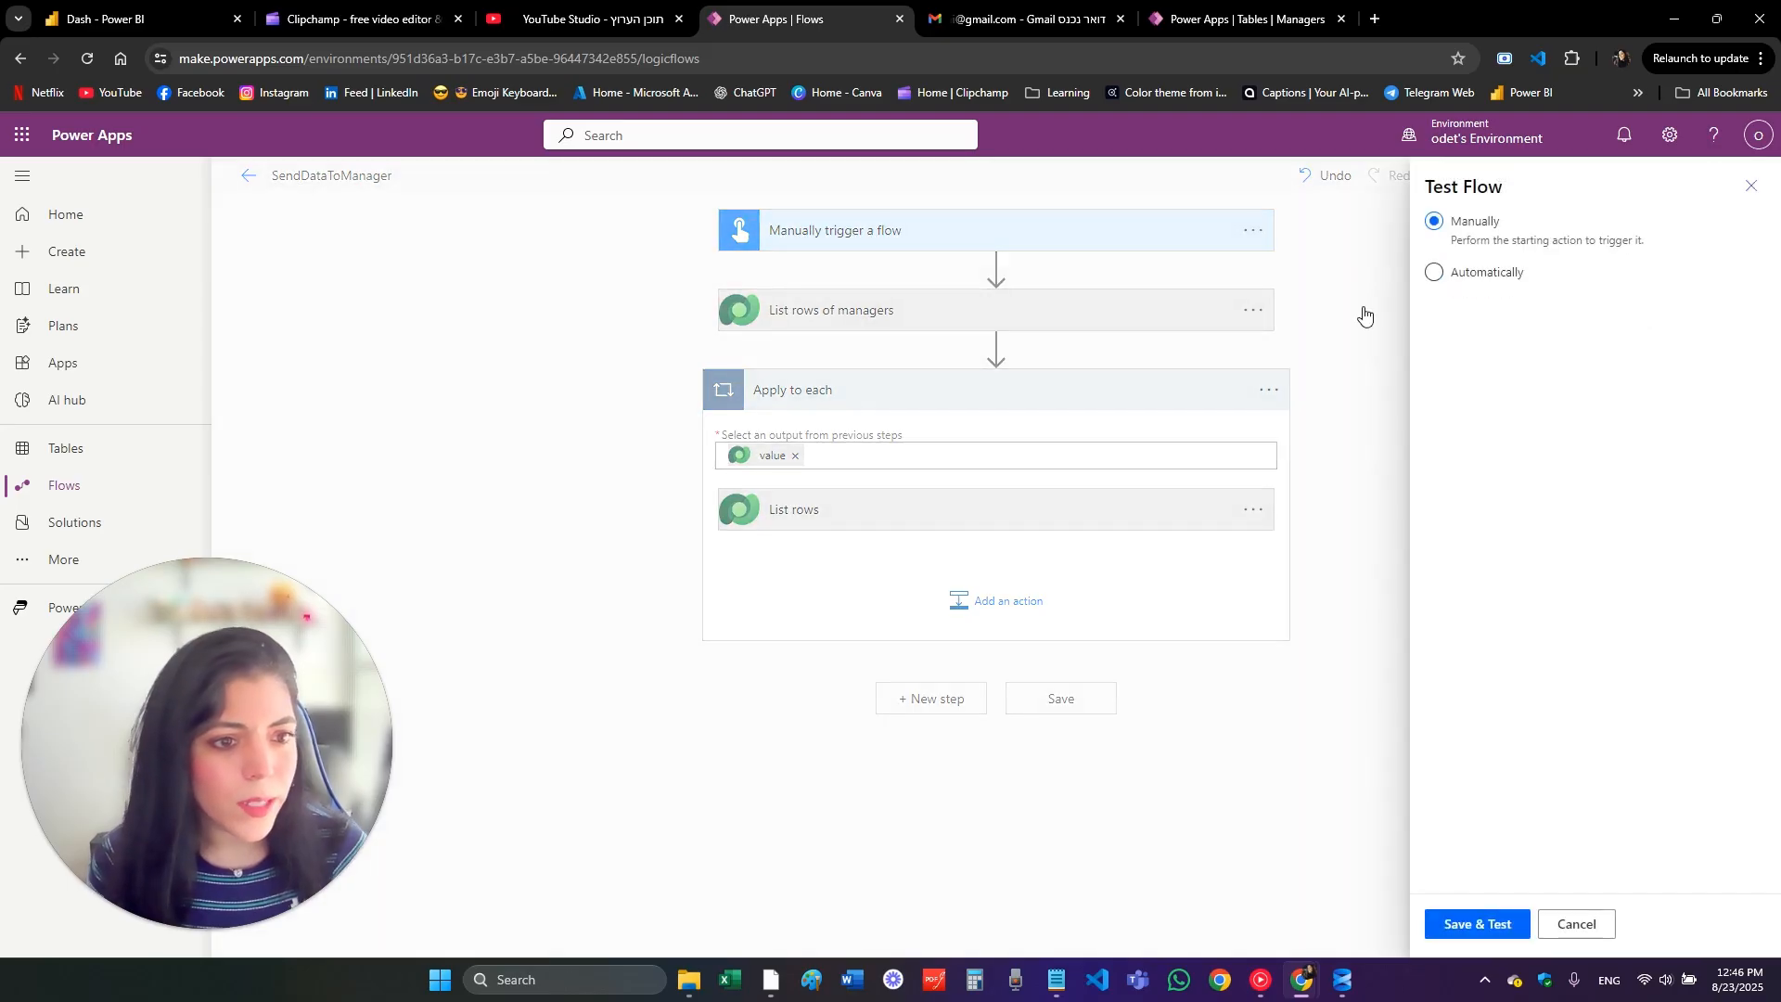
left_click(1503, 925)
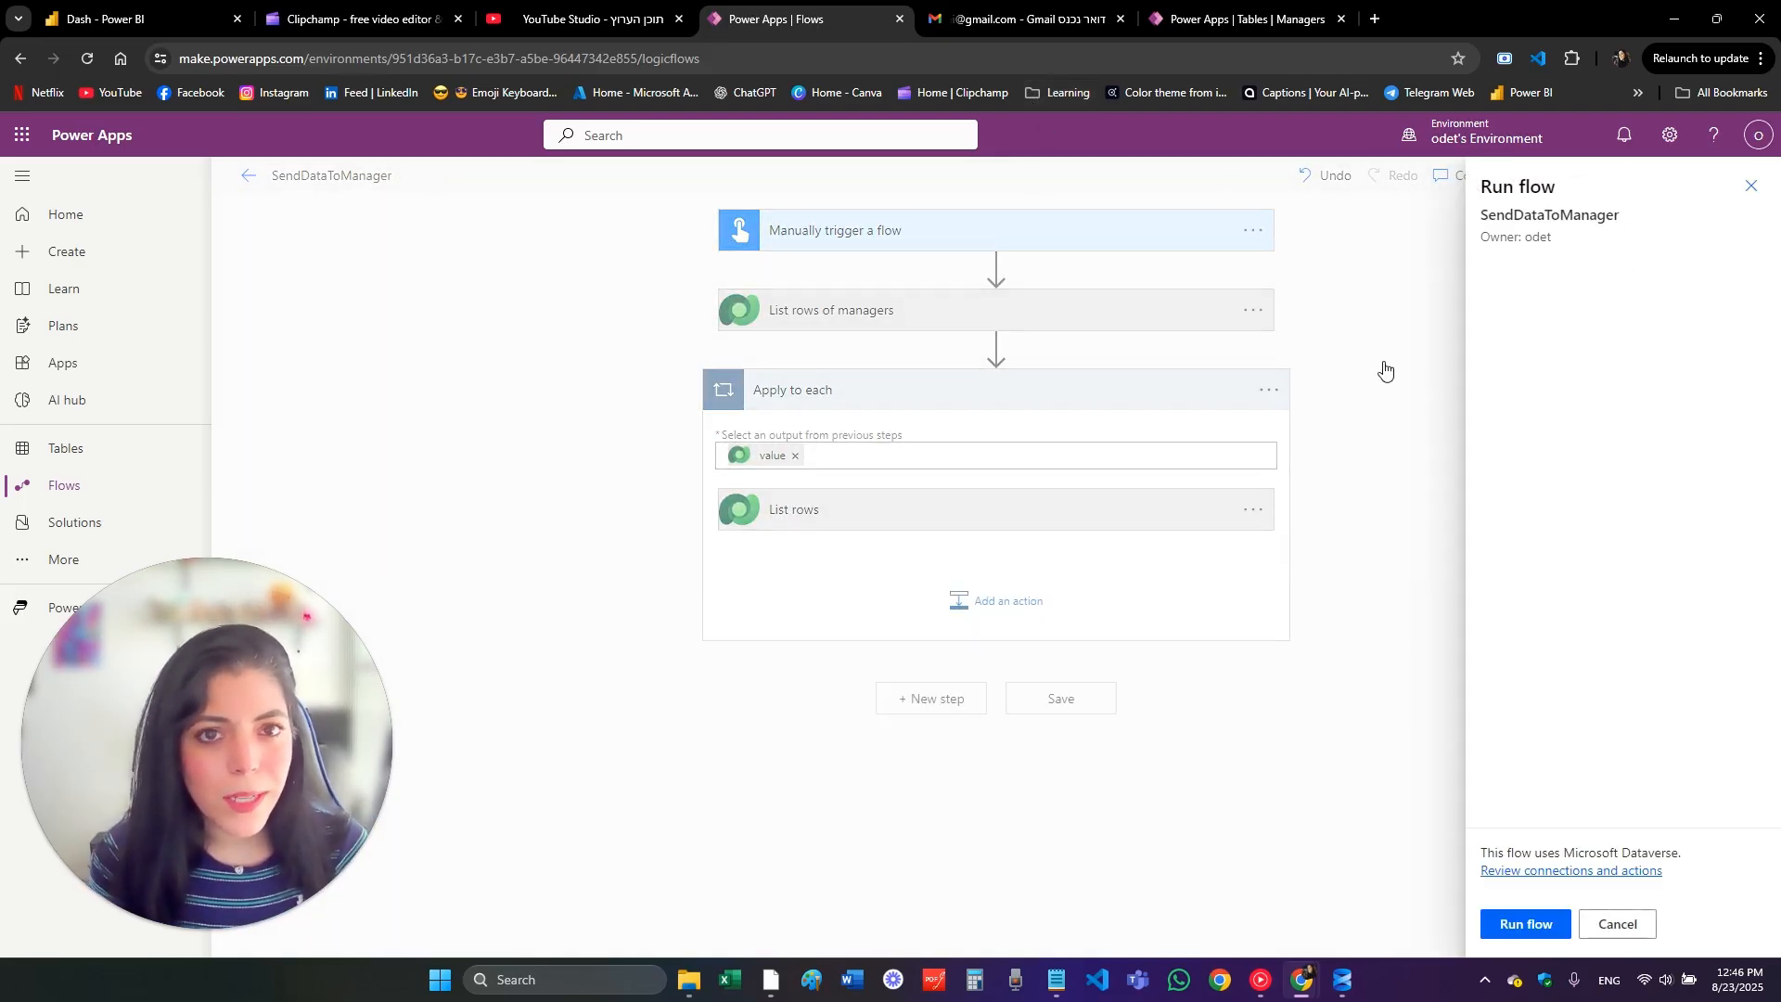
left_click(1526, 925)
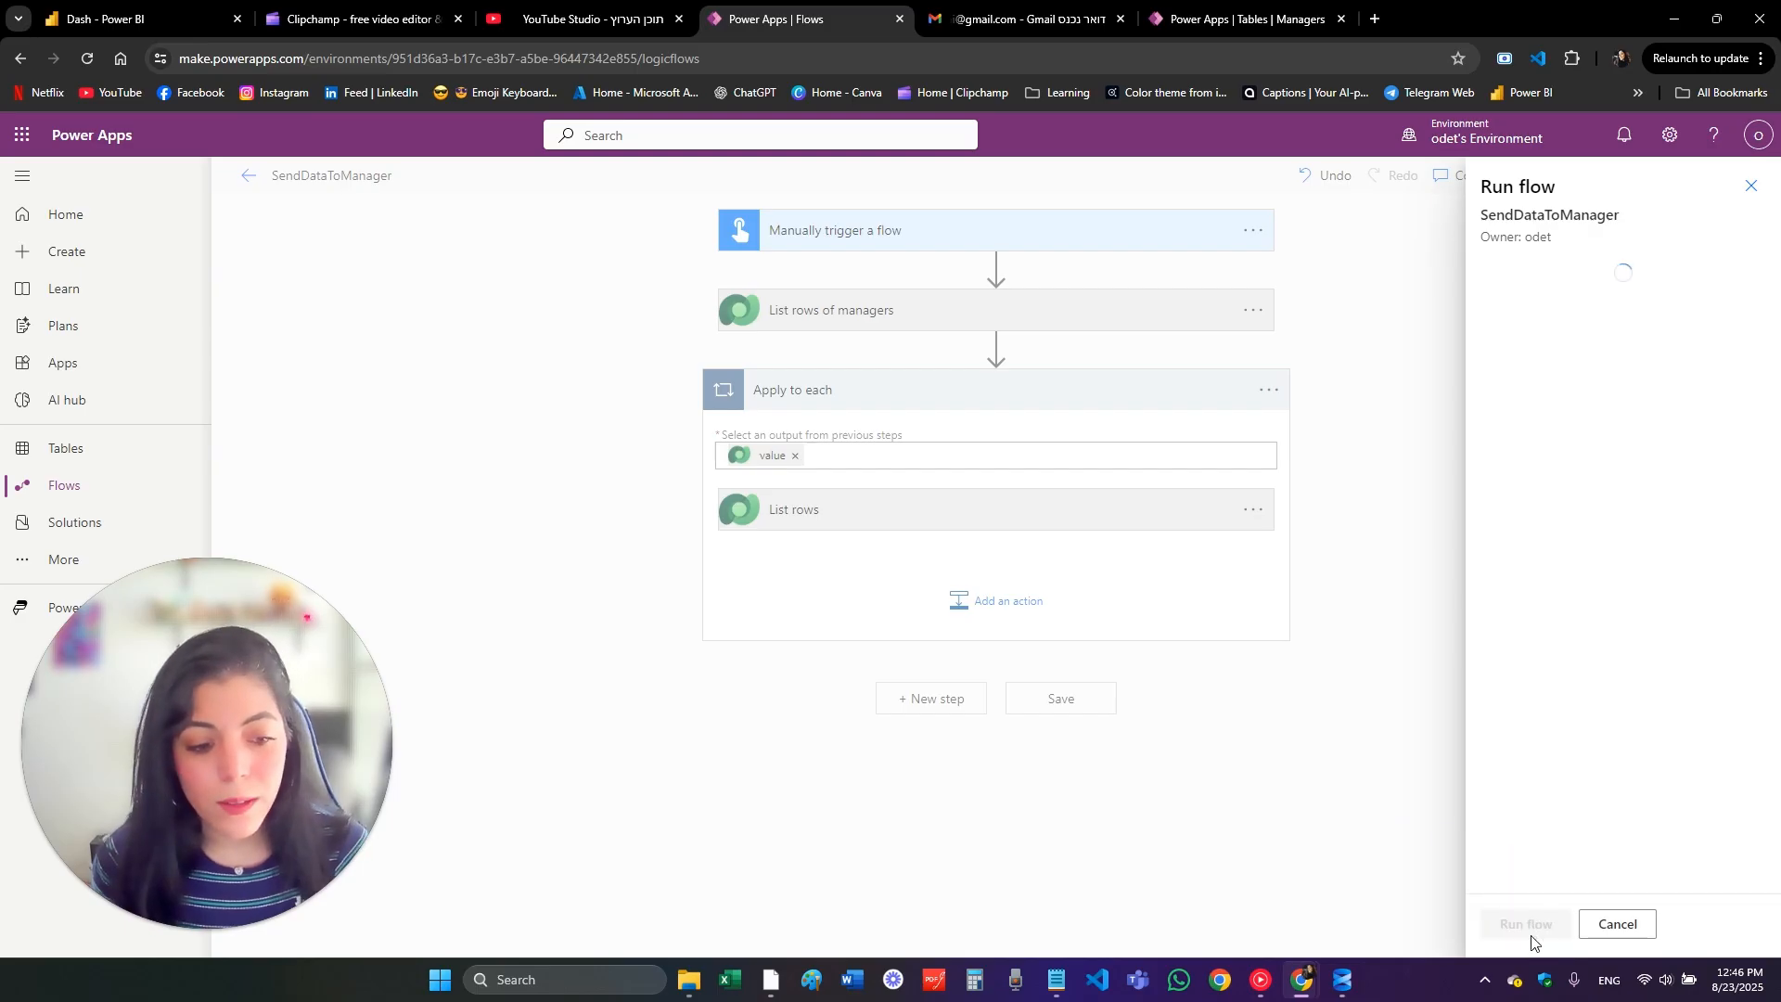
left_click(1517, 925)
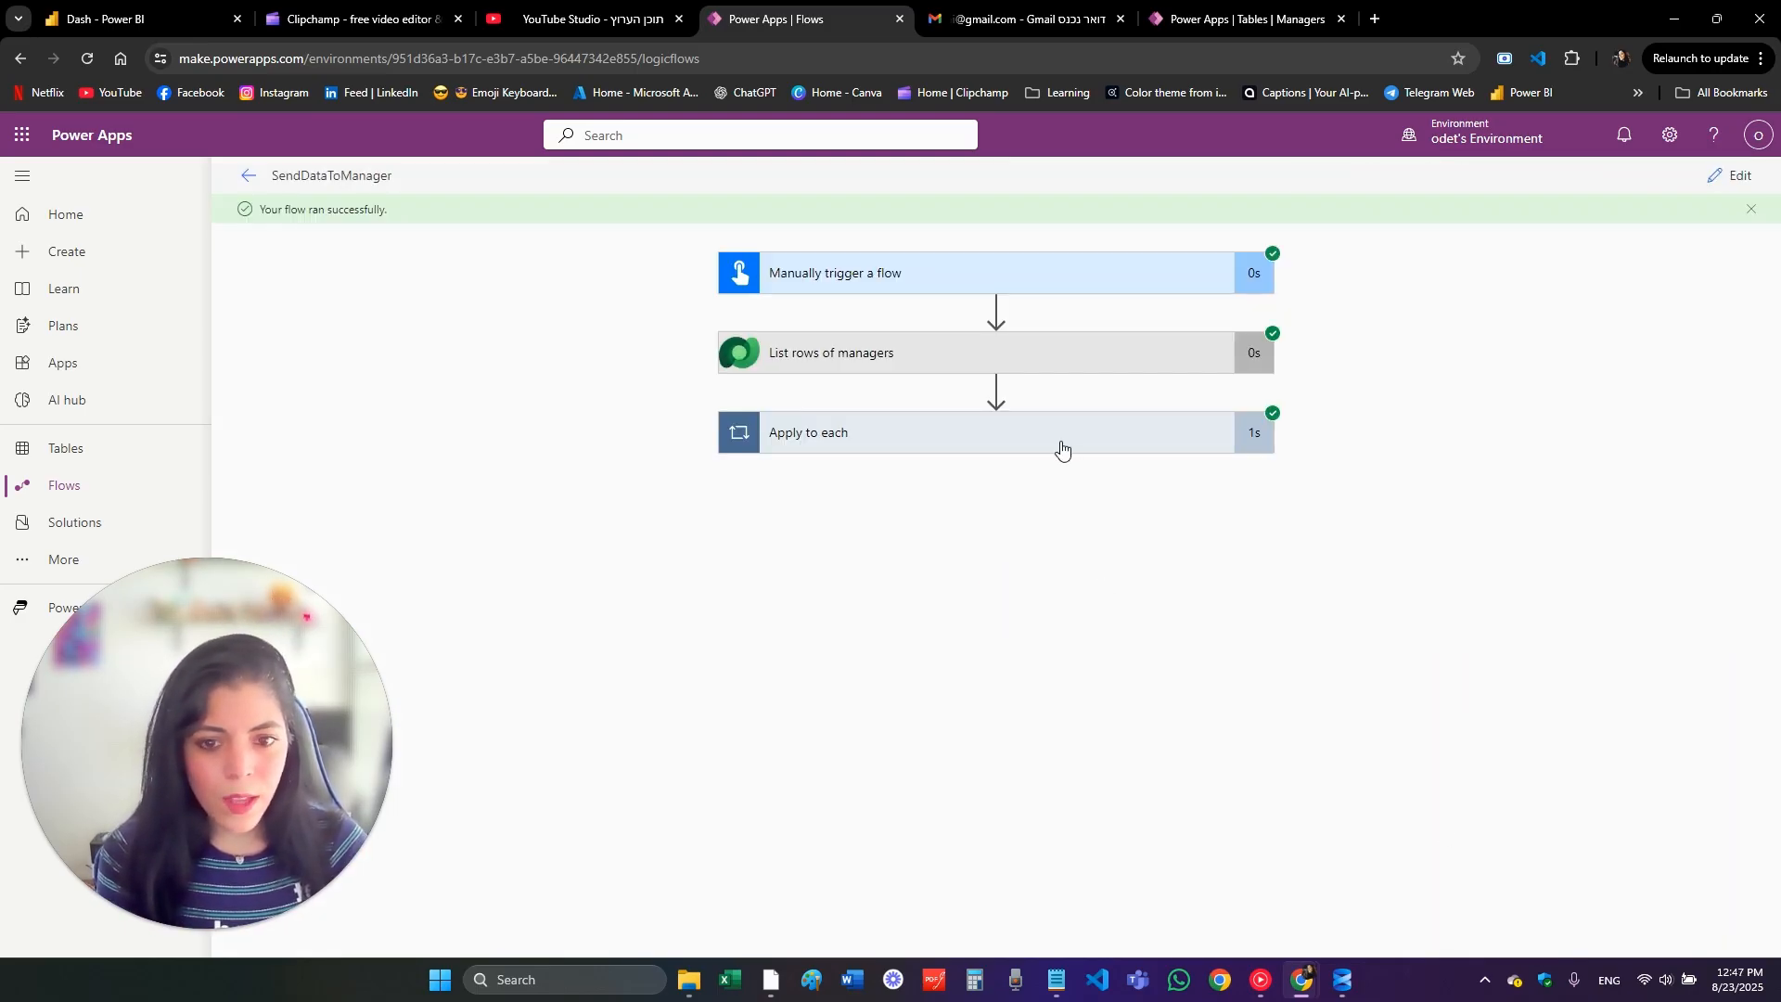
Step: Expand Apply to each in the test run and check how many iterations it went through
left_click(1059, 445)
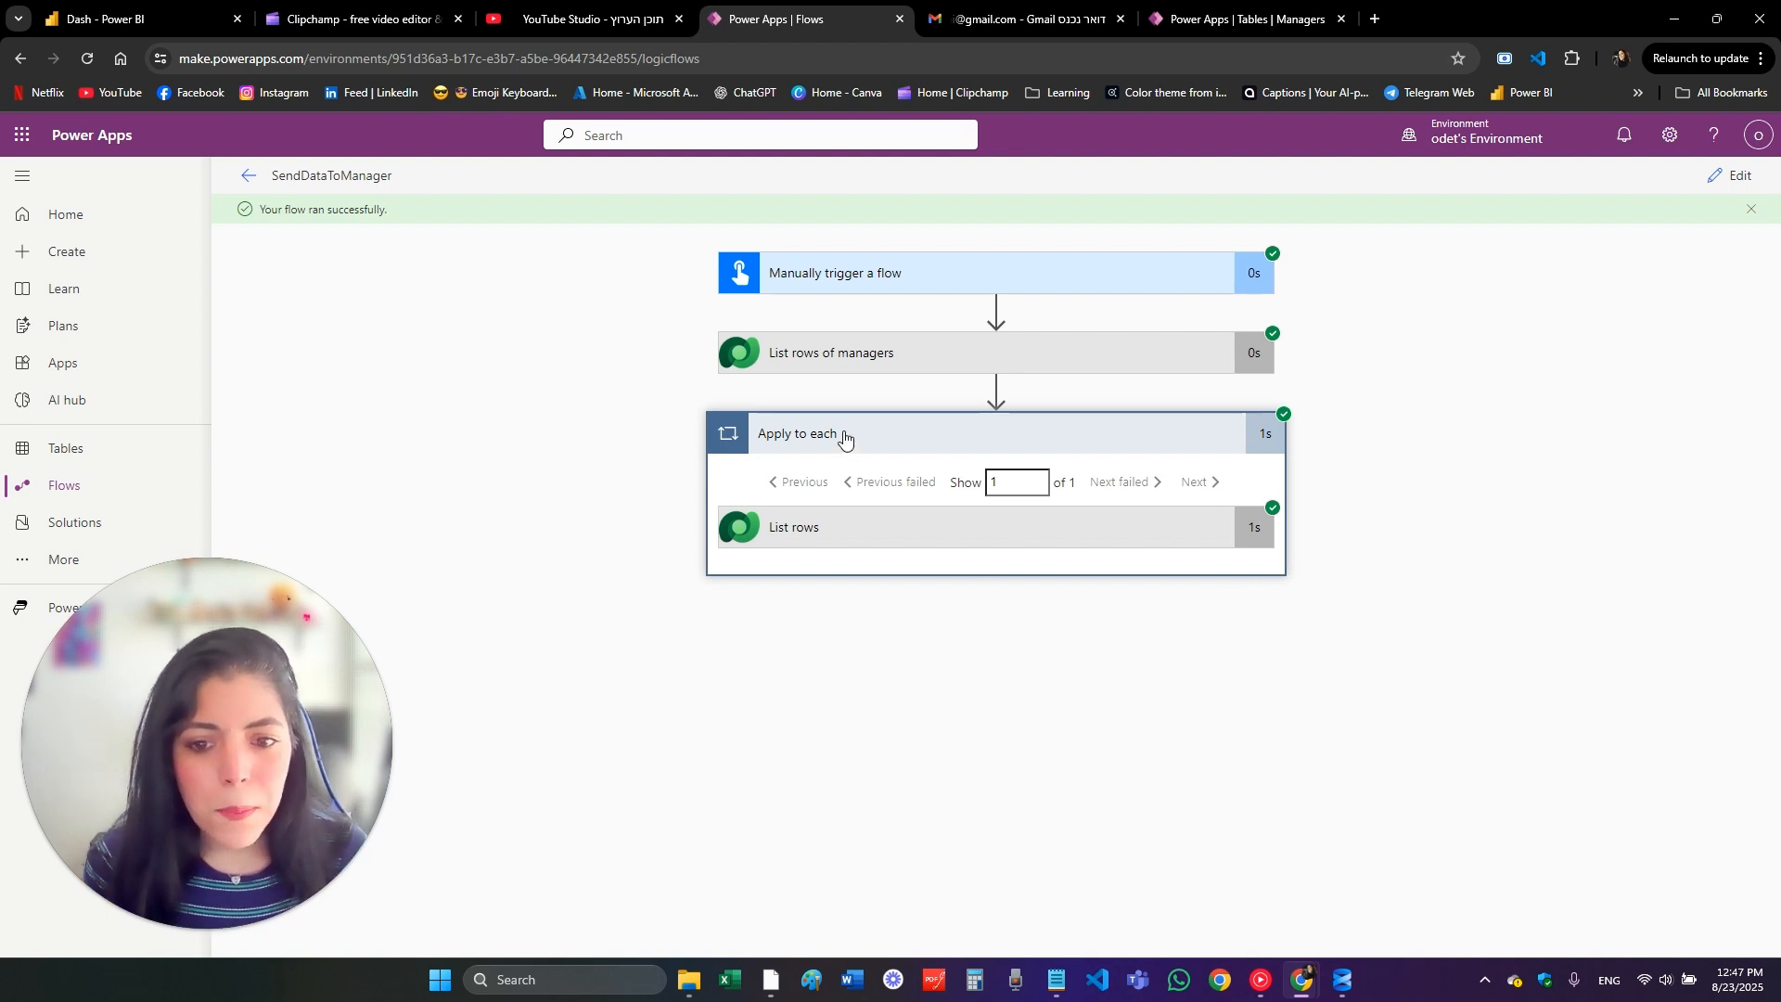
left_click(1015, 487)
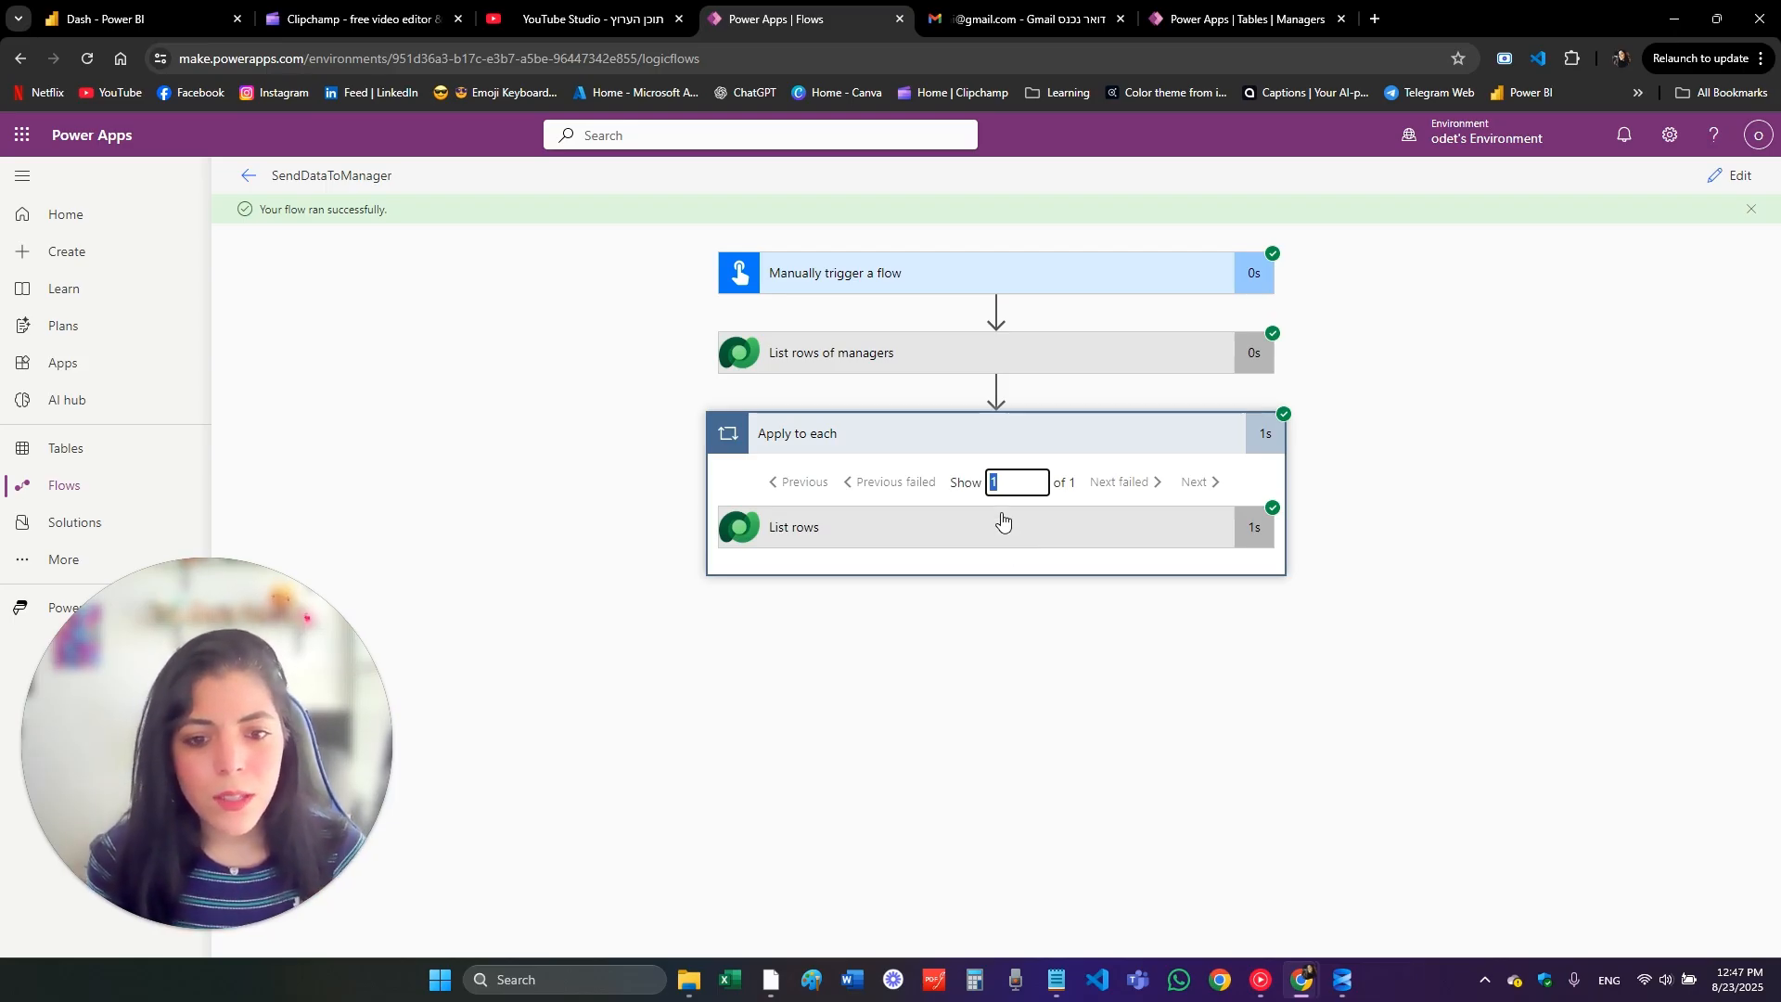
left_click_drag(1016, 495, 1026, 516)
left_click(1016, 484)
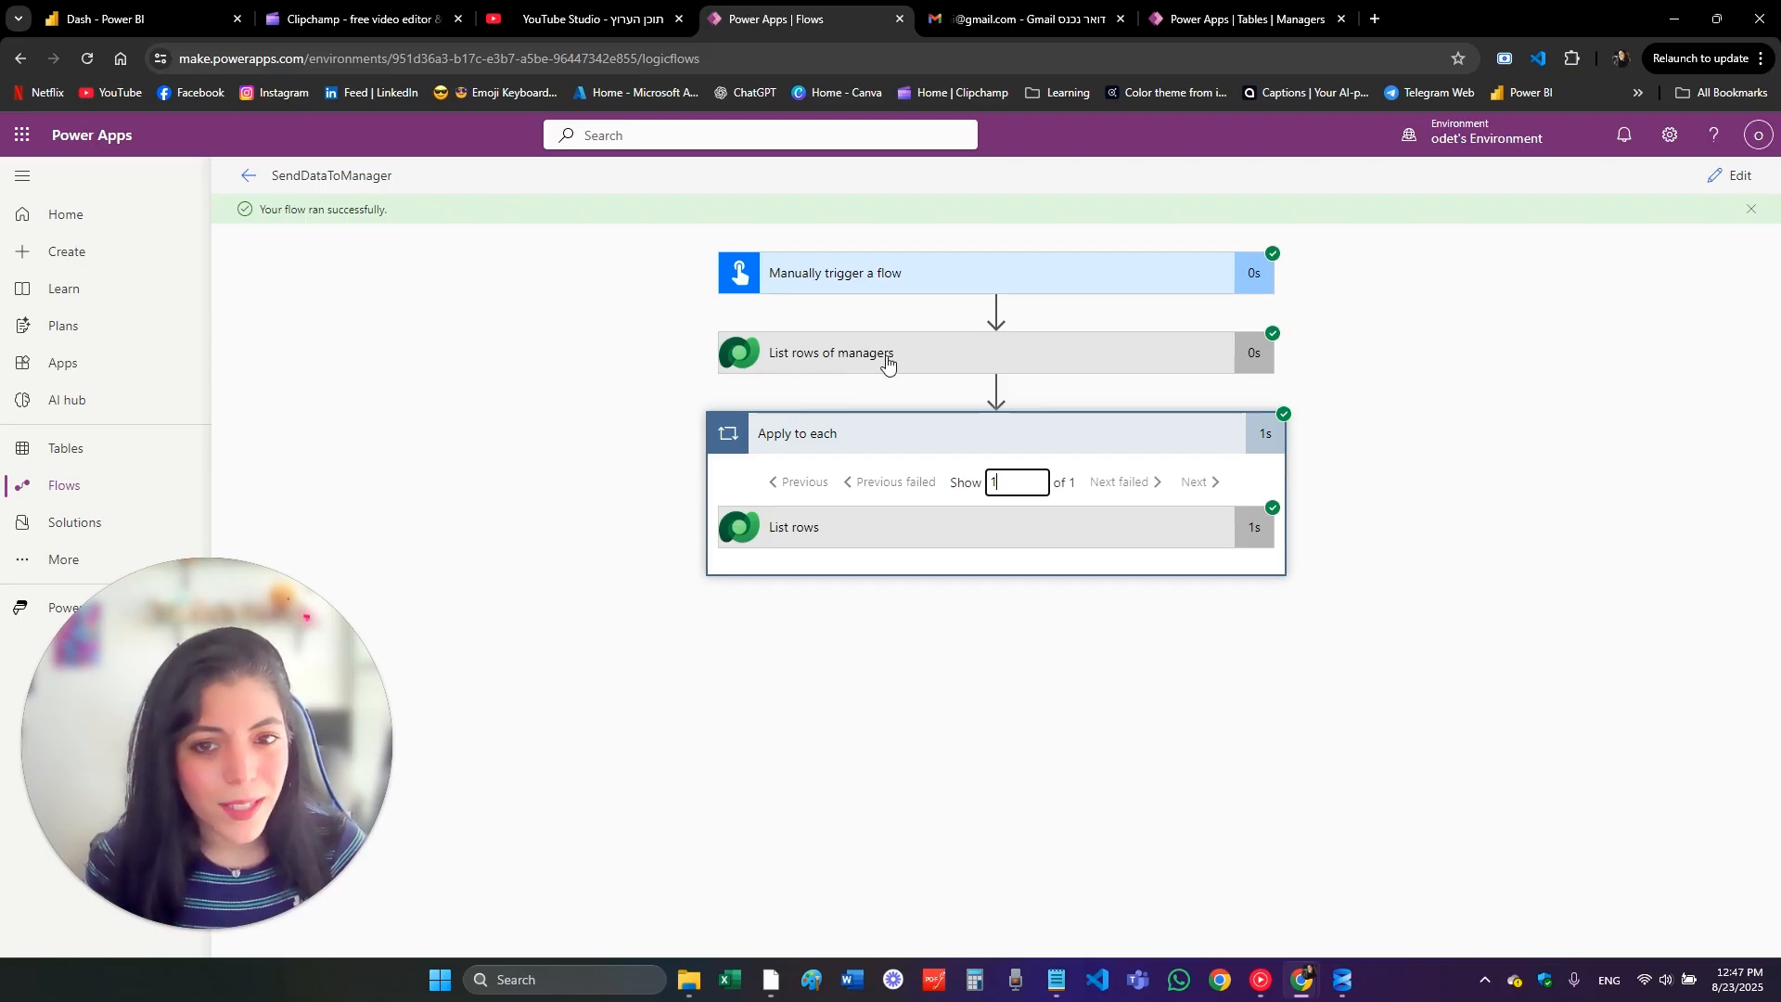
Step: Examine the inputs of the inner List rows run, especially the manager ID used in its row filter
left_click(817, 541)
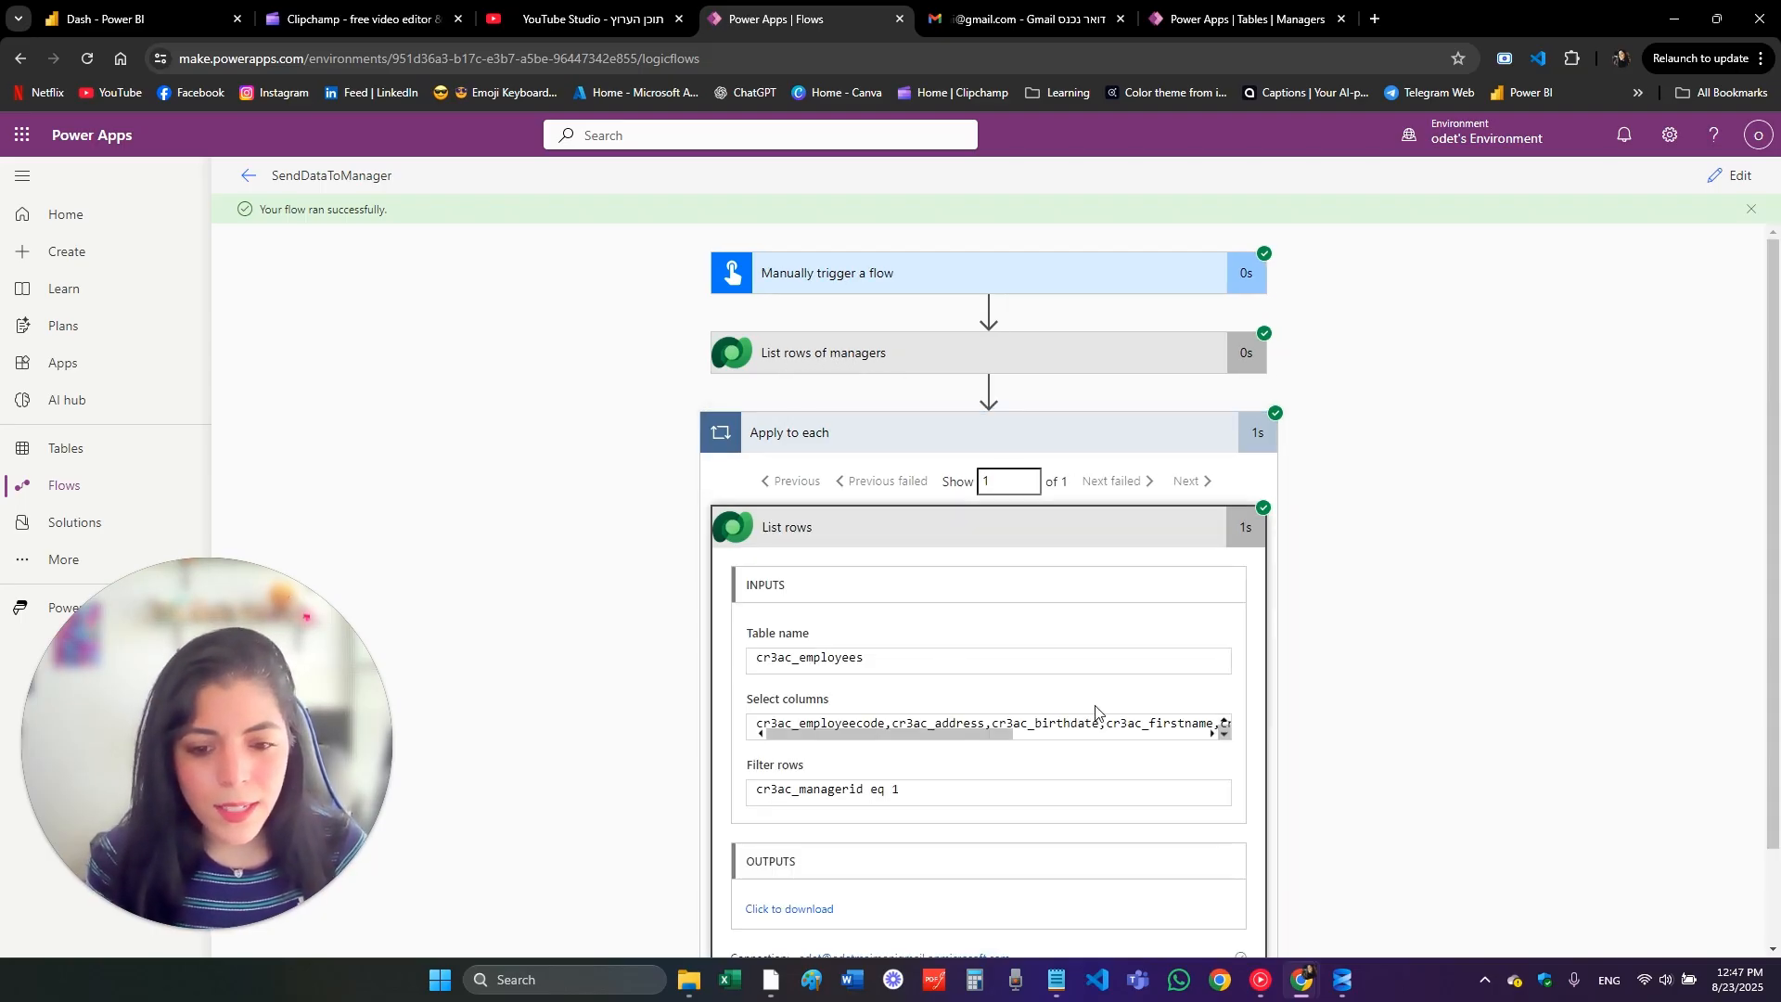
scroll(1024, 785, "down", 1)
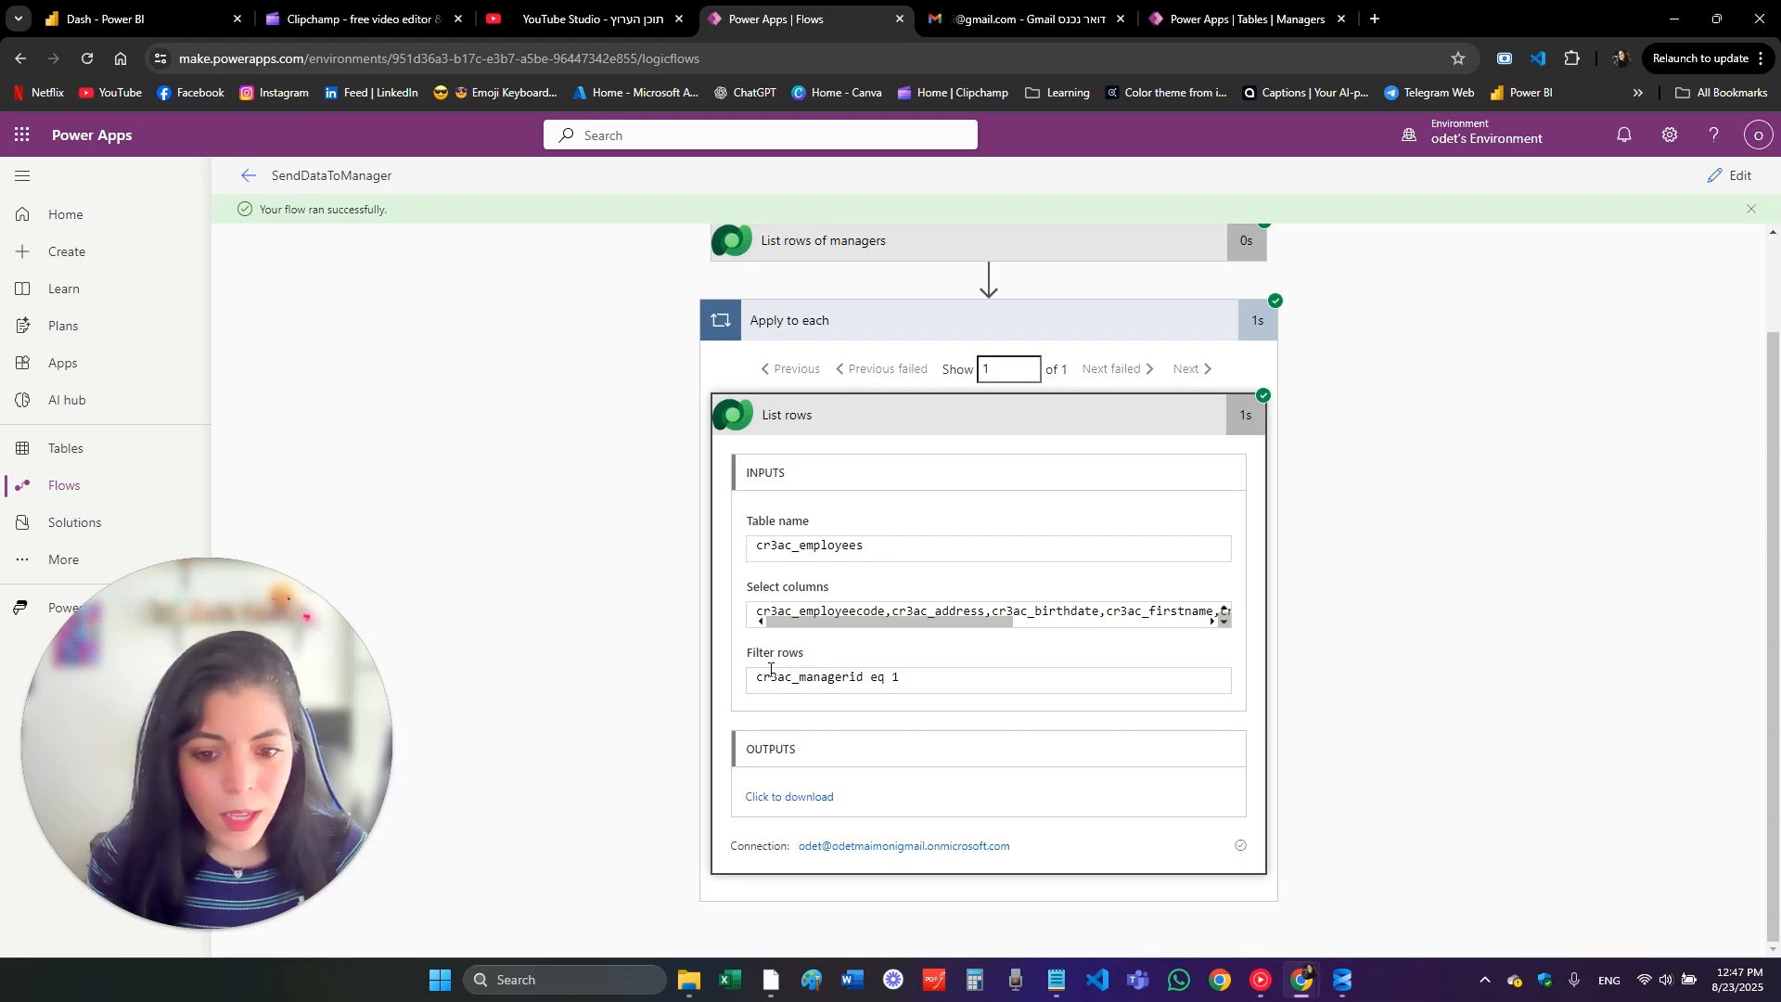
left_click_drag(922, 676, 809, 716)
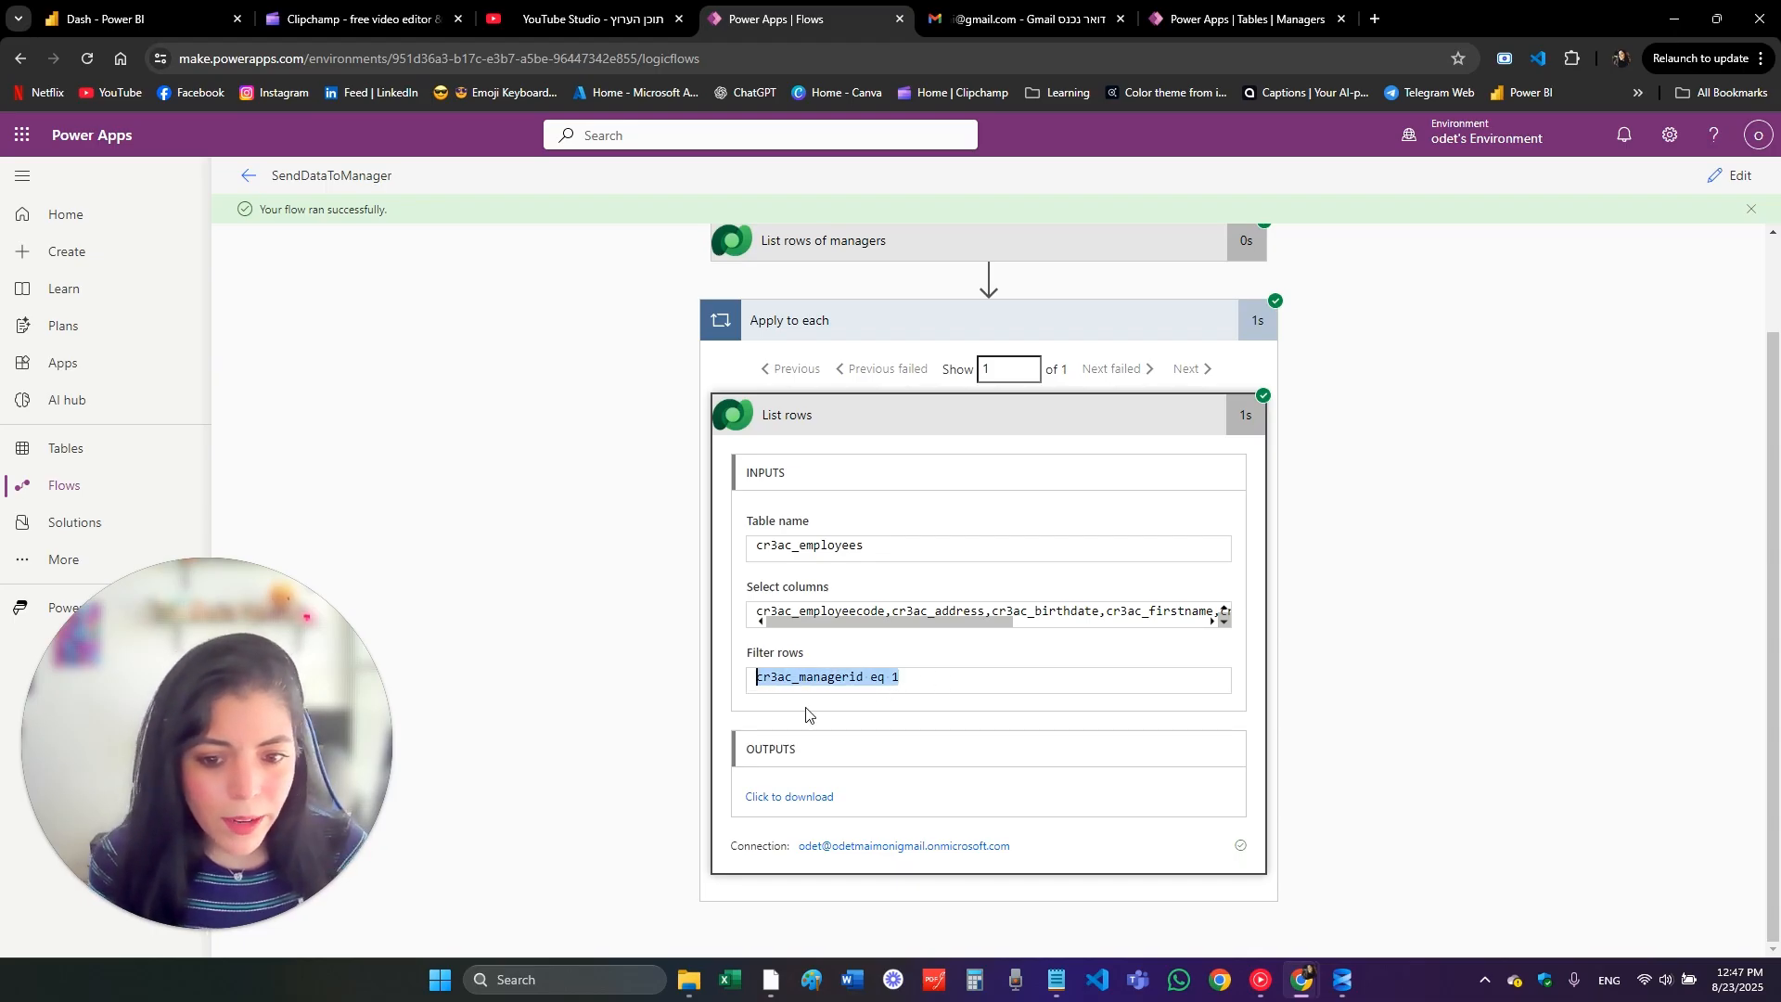
left_click(894, 672)
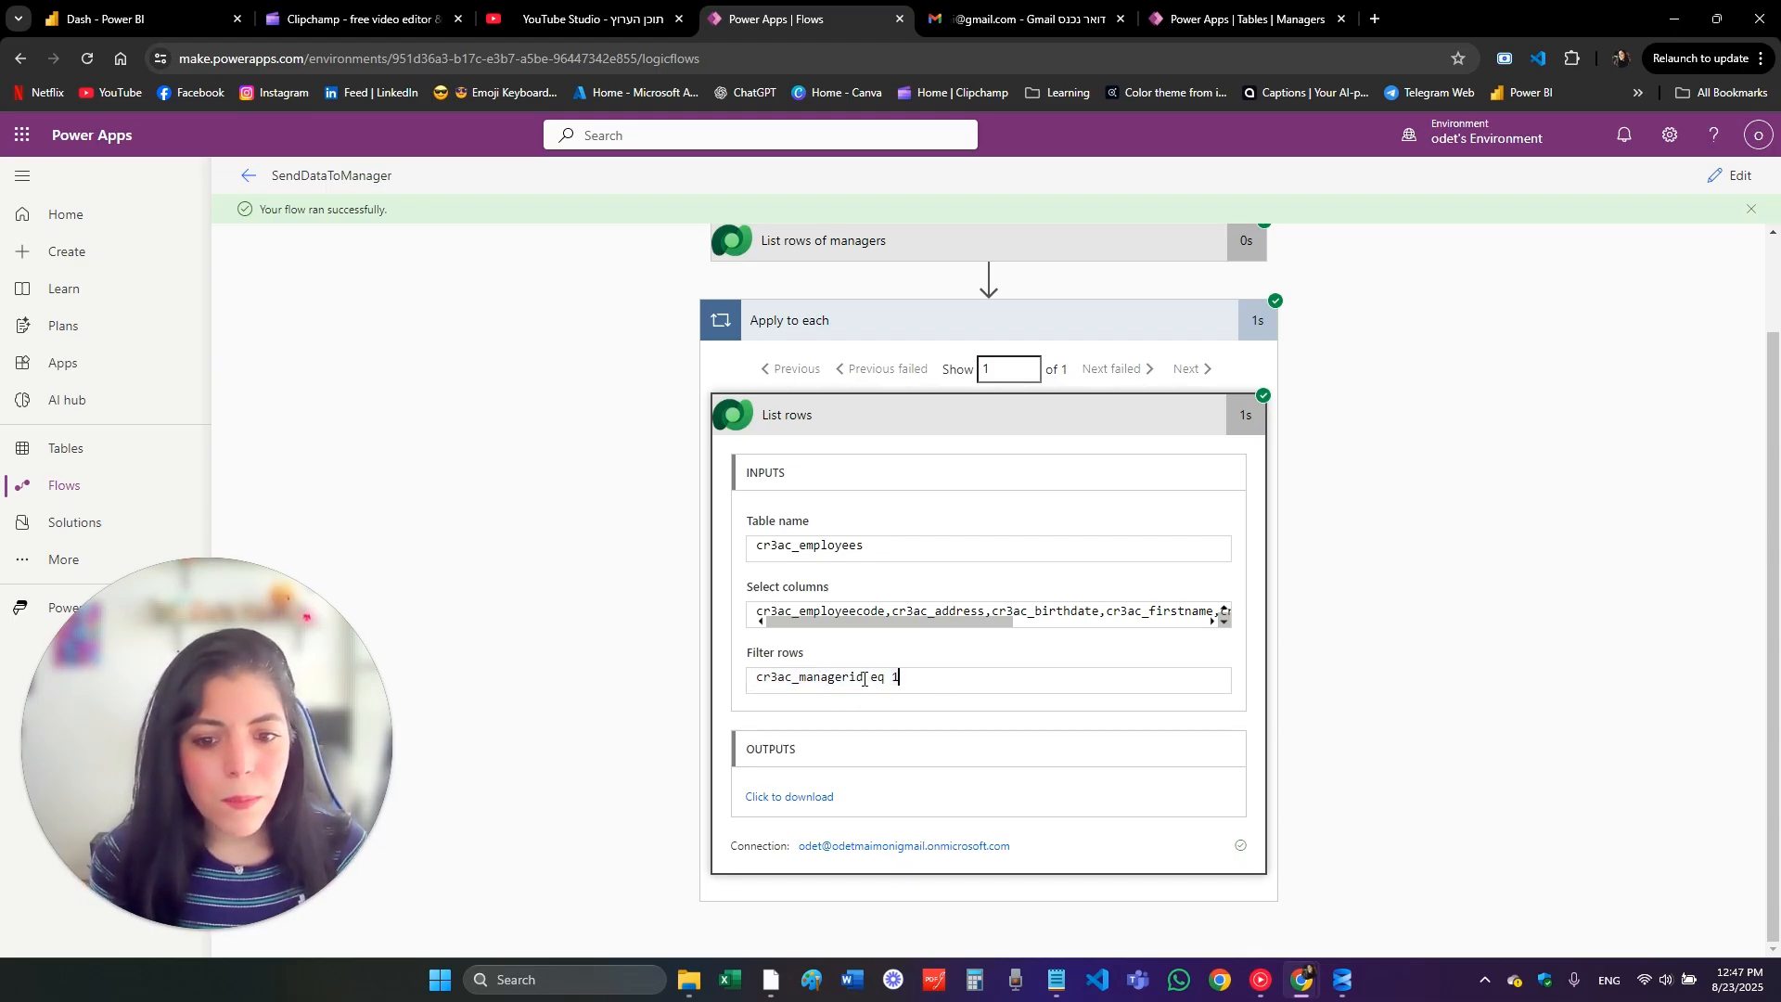
double_click(863, 678)
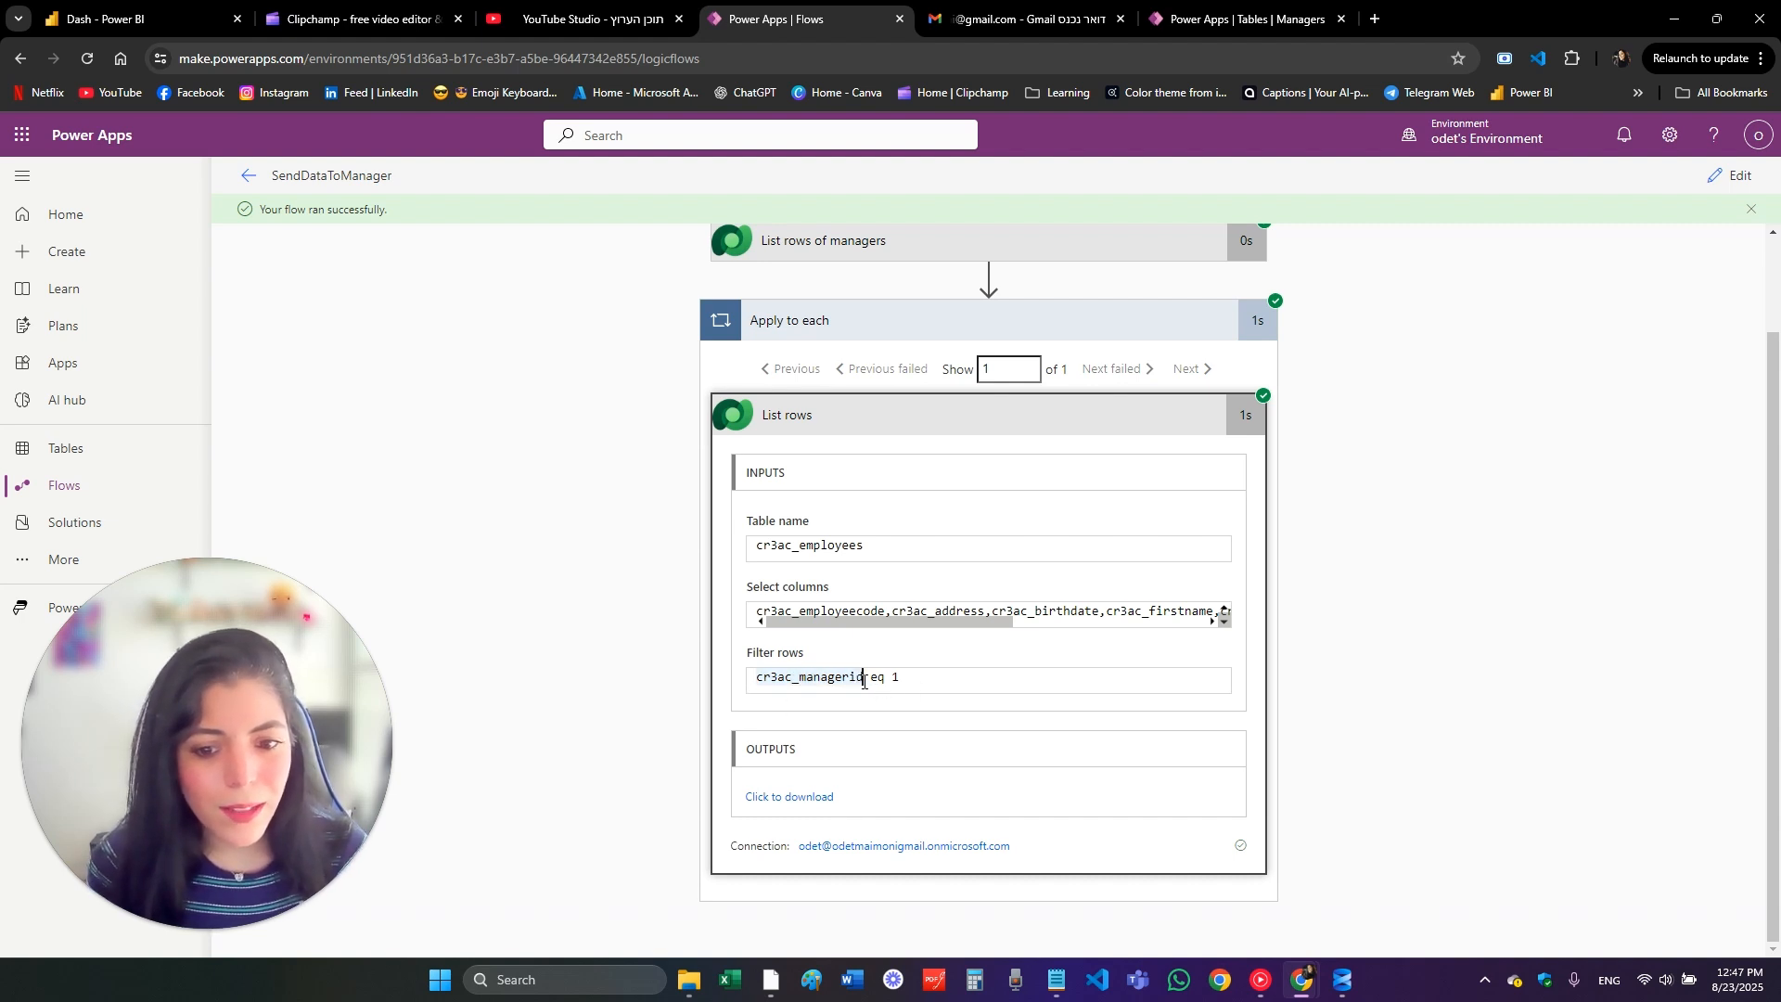
Step: Open the raw outputs of the inner List rows run and search them for managerid":1
left_click_drag(864, 680, 758, 675)
left_click(959, 688)
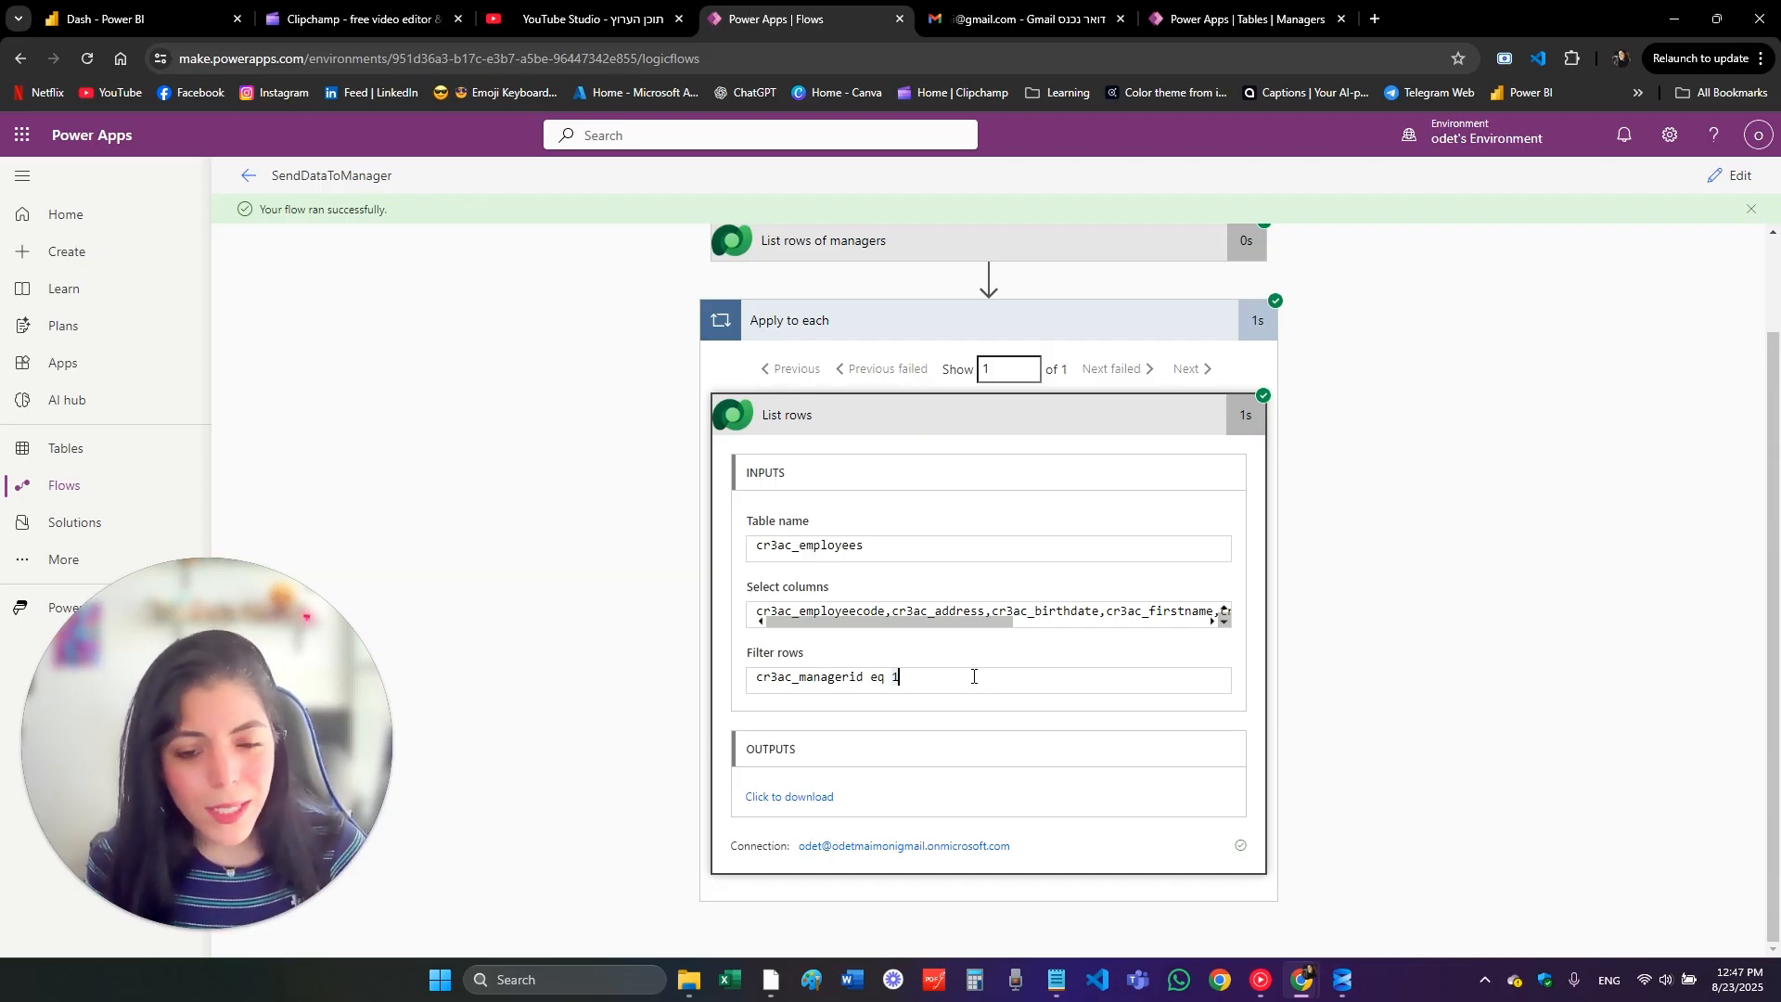
left_click(772, 805)
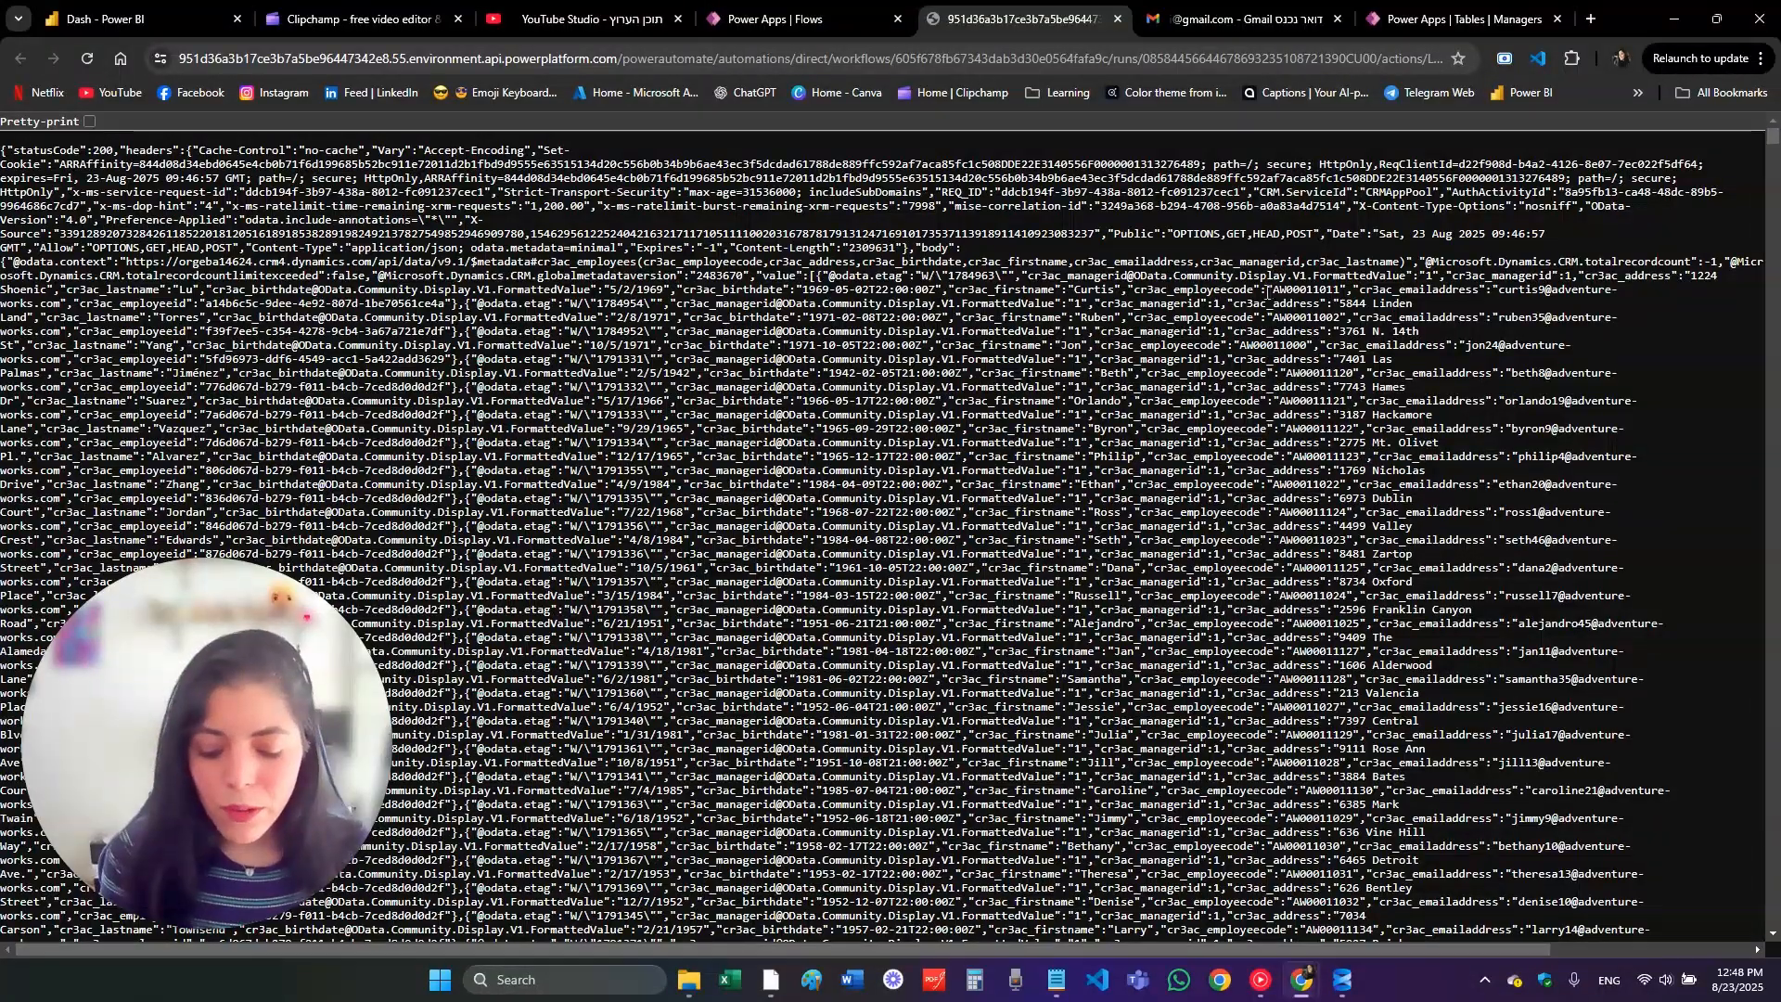
key("ctrl+f")
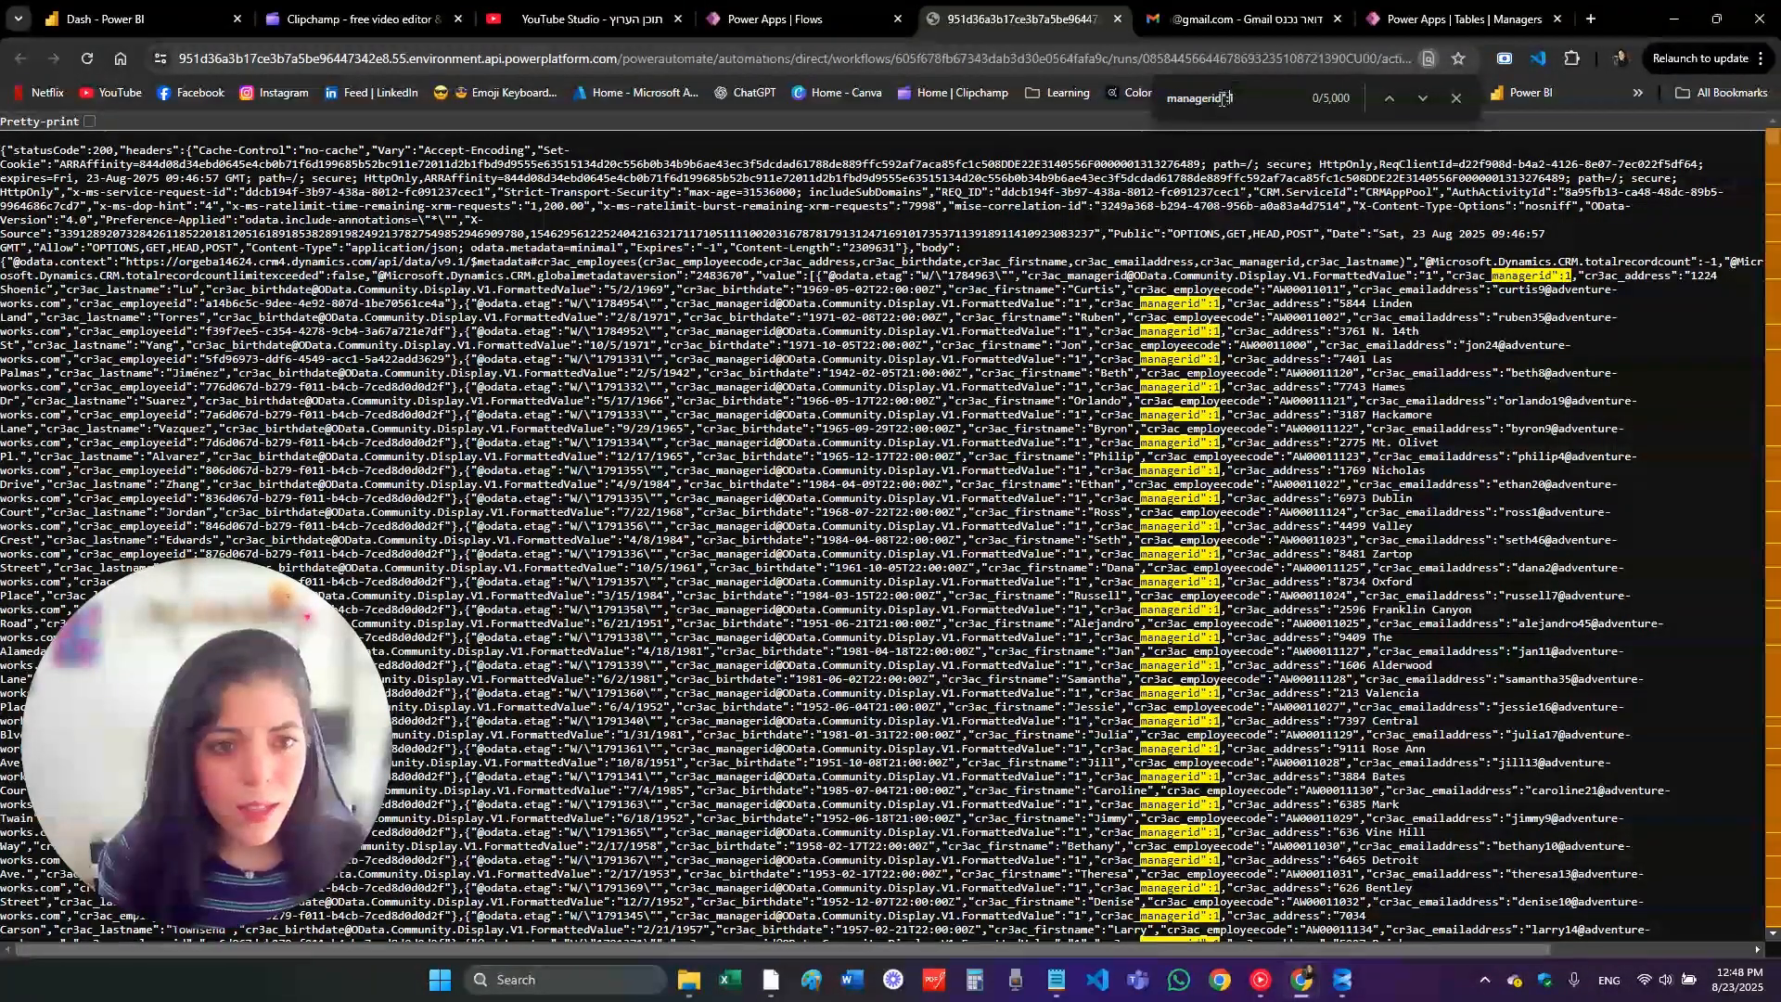
left_click(1237, 97)
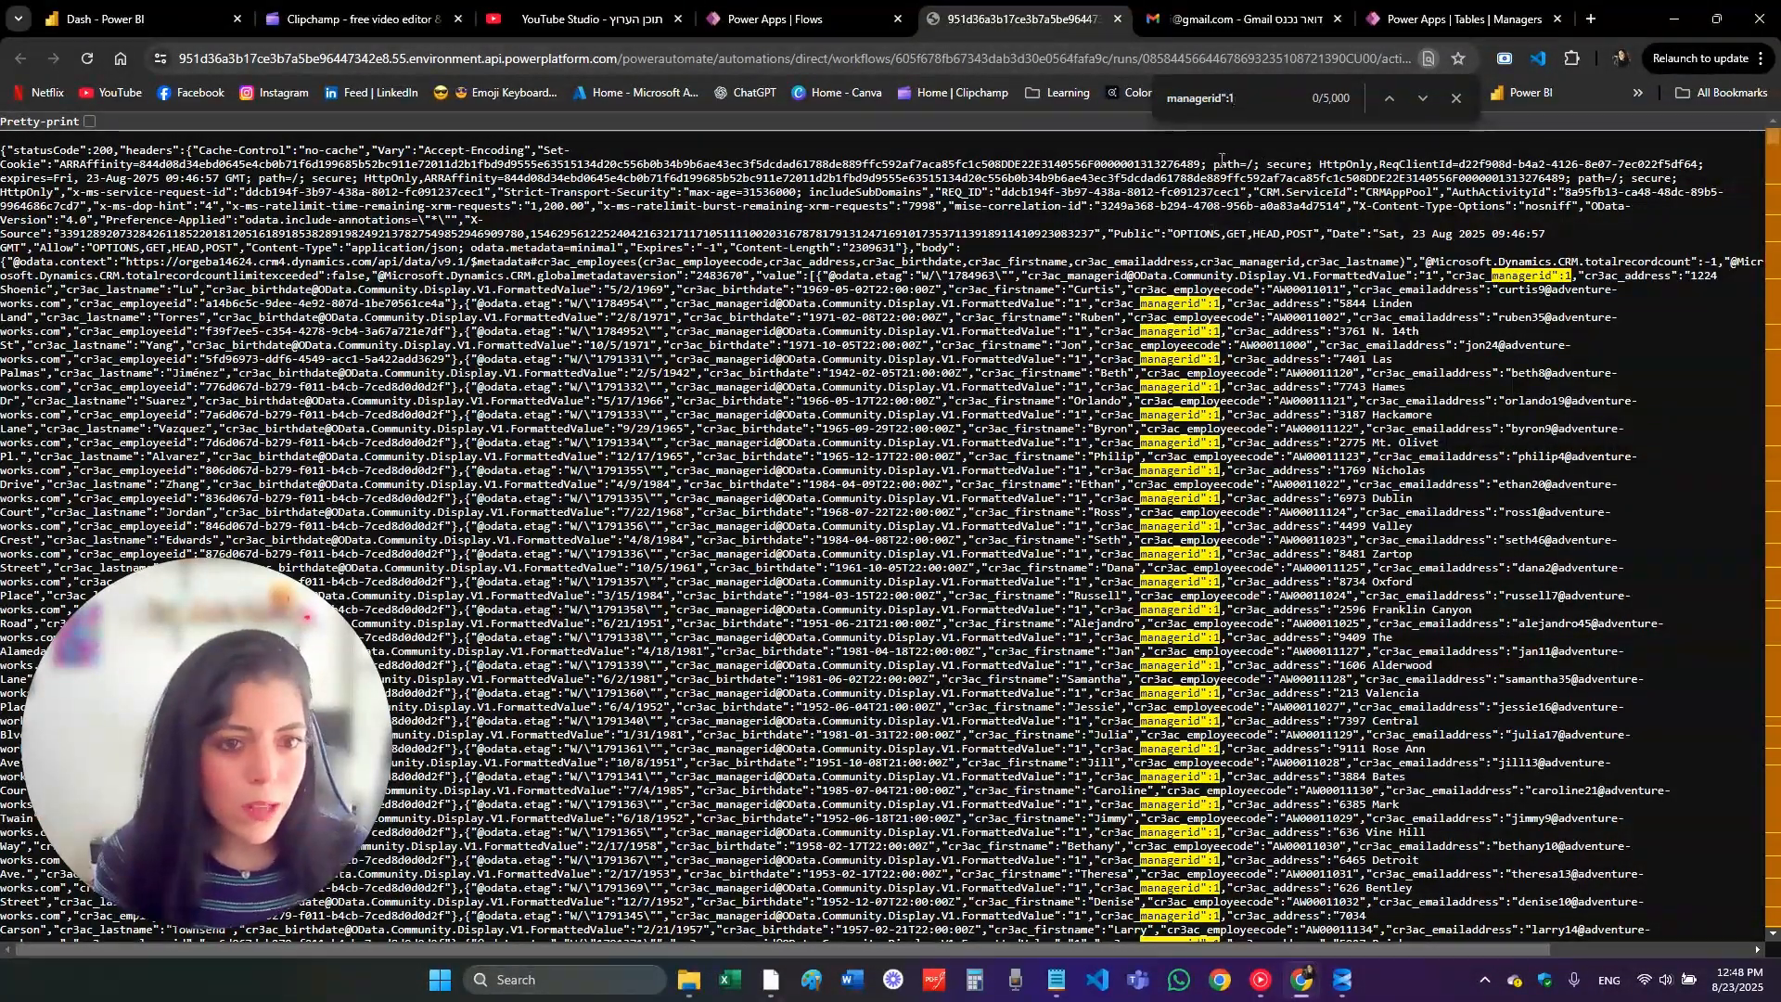
scroll(1209, 425, "down", 4)
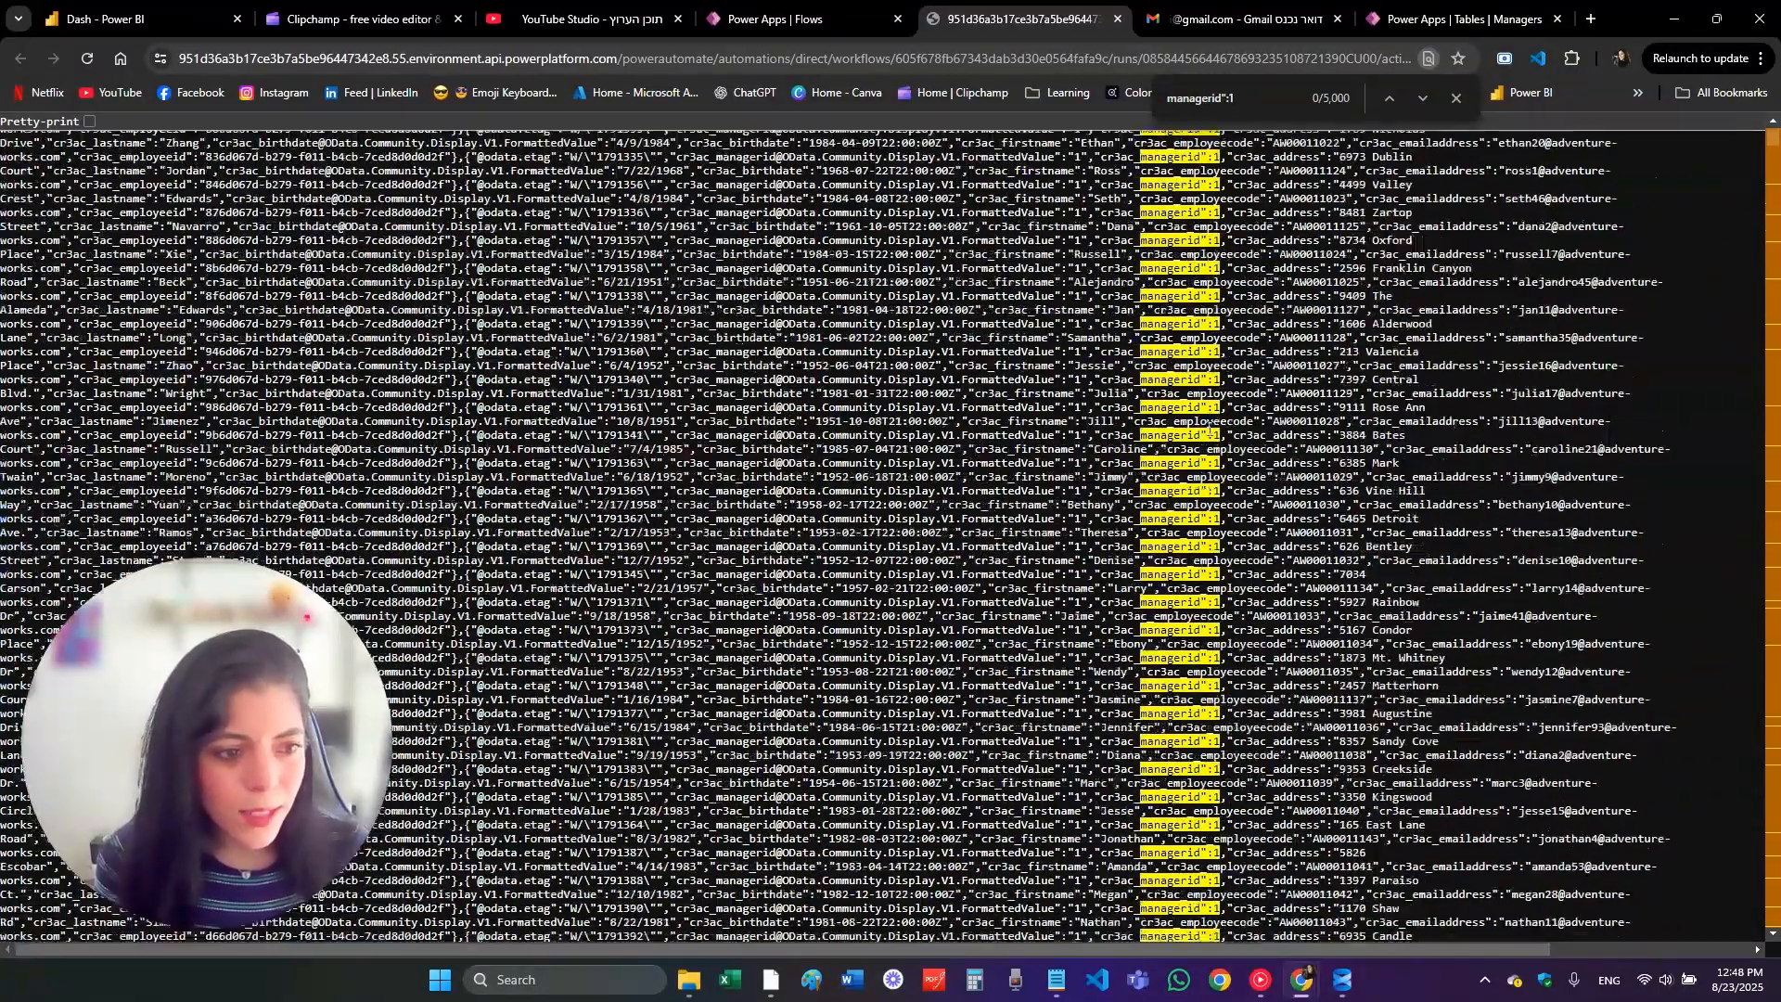
scroll(1208, 424, "up", 4)
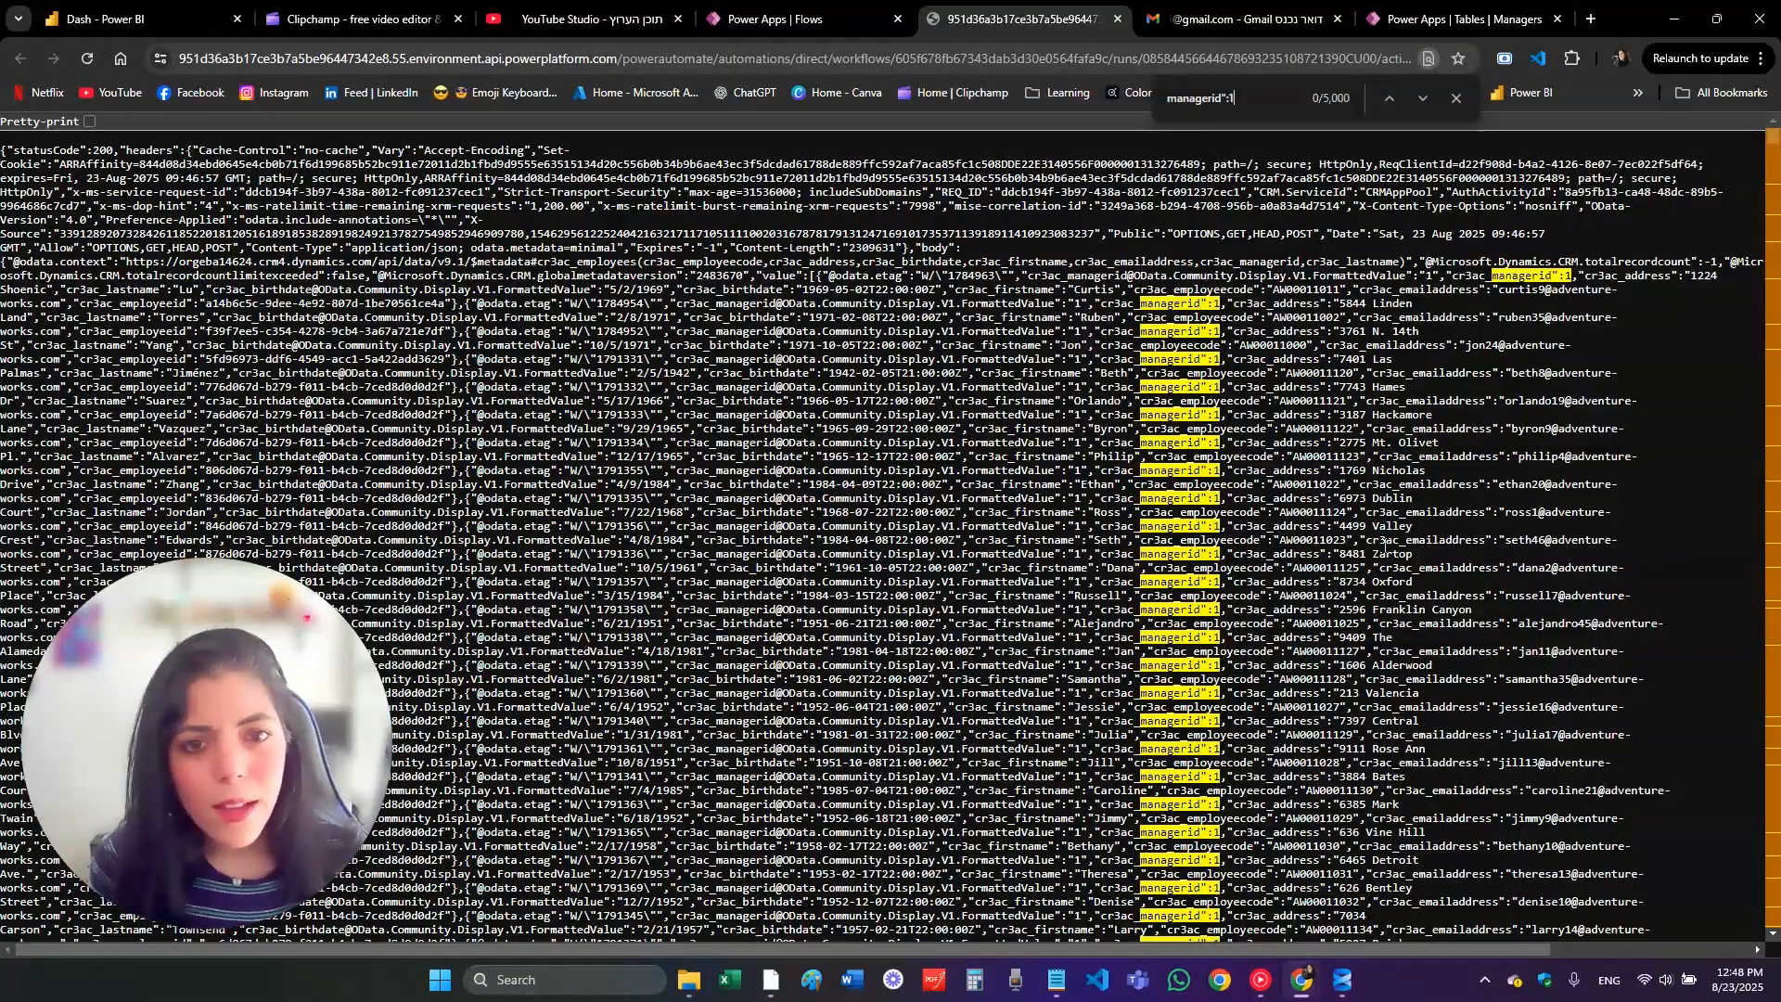
Step: Search the raw outputs for managerid":0 and close the output page
key("BackSpace")
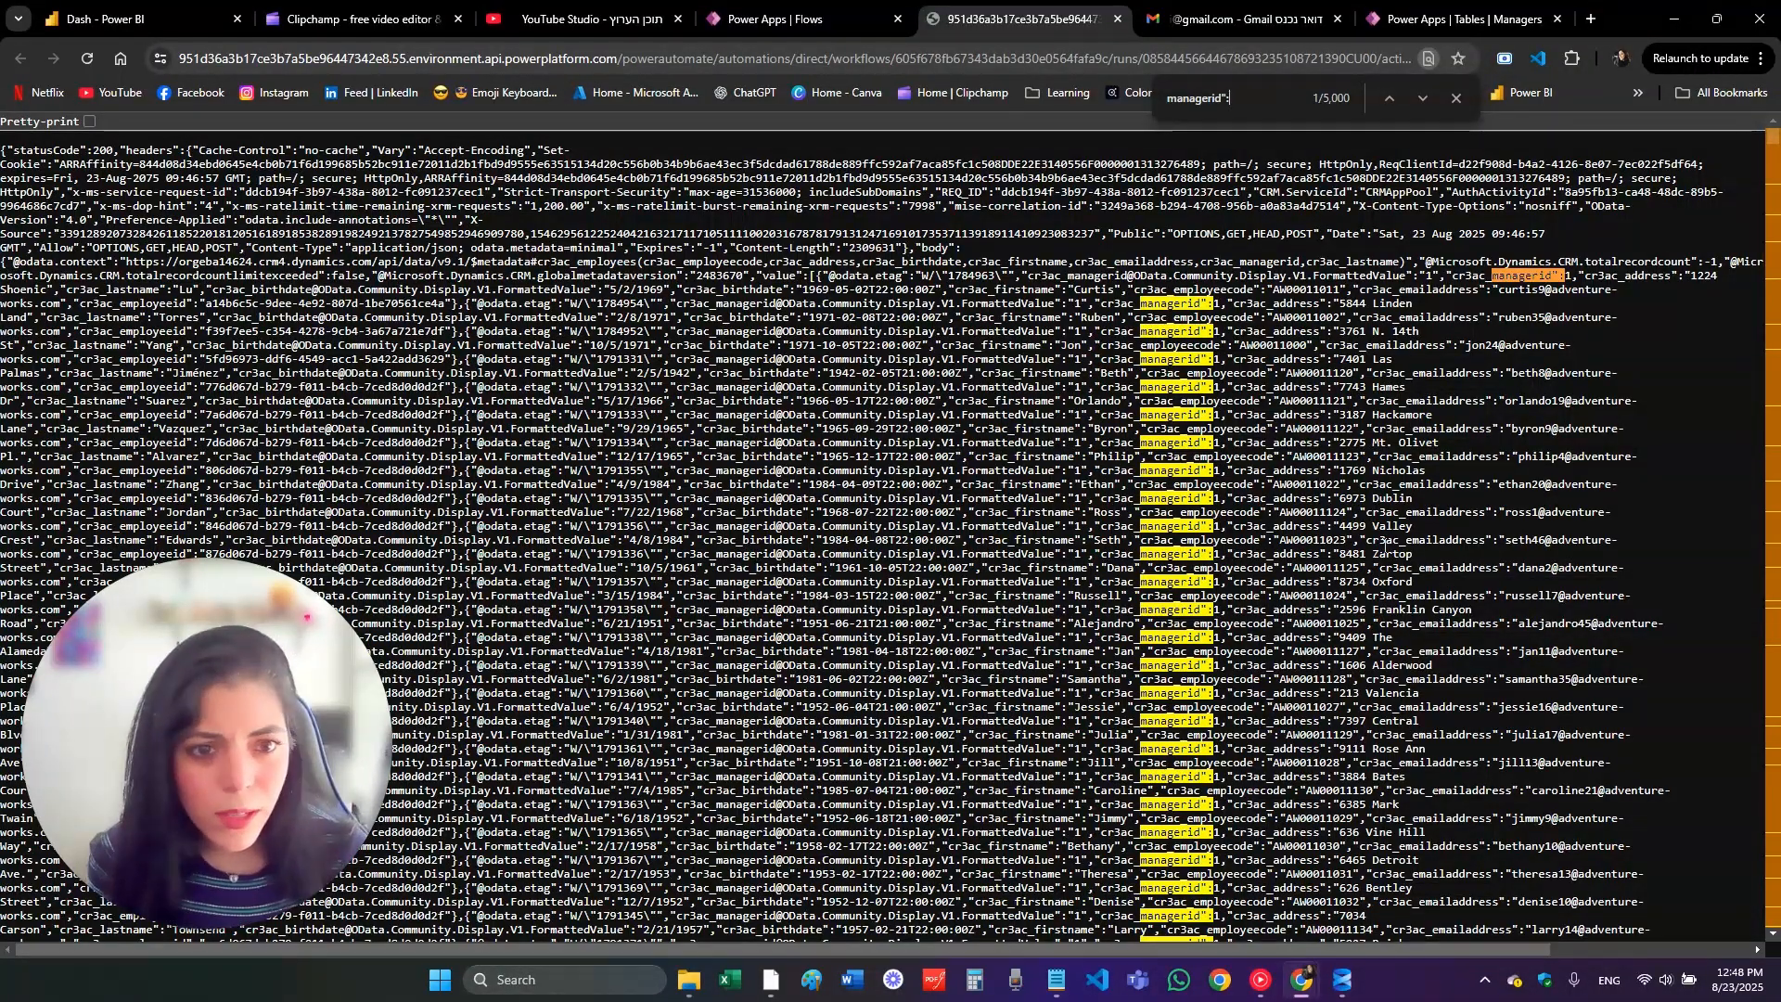
type("0")
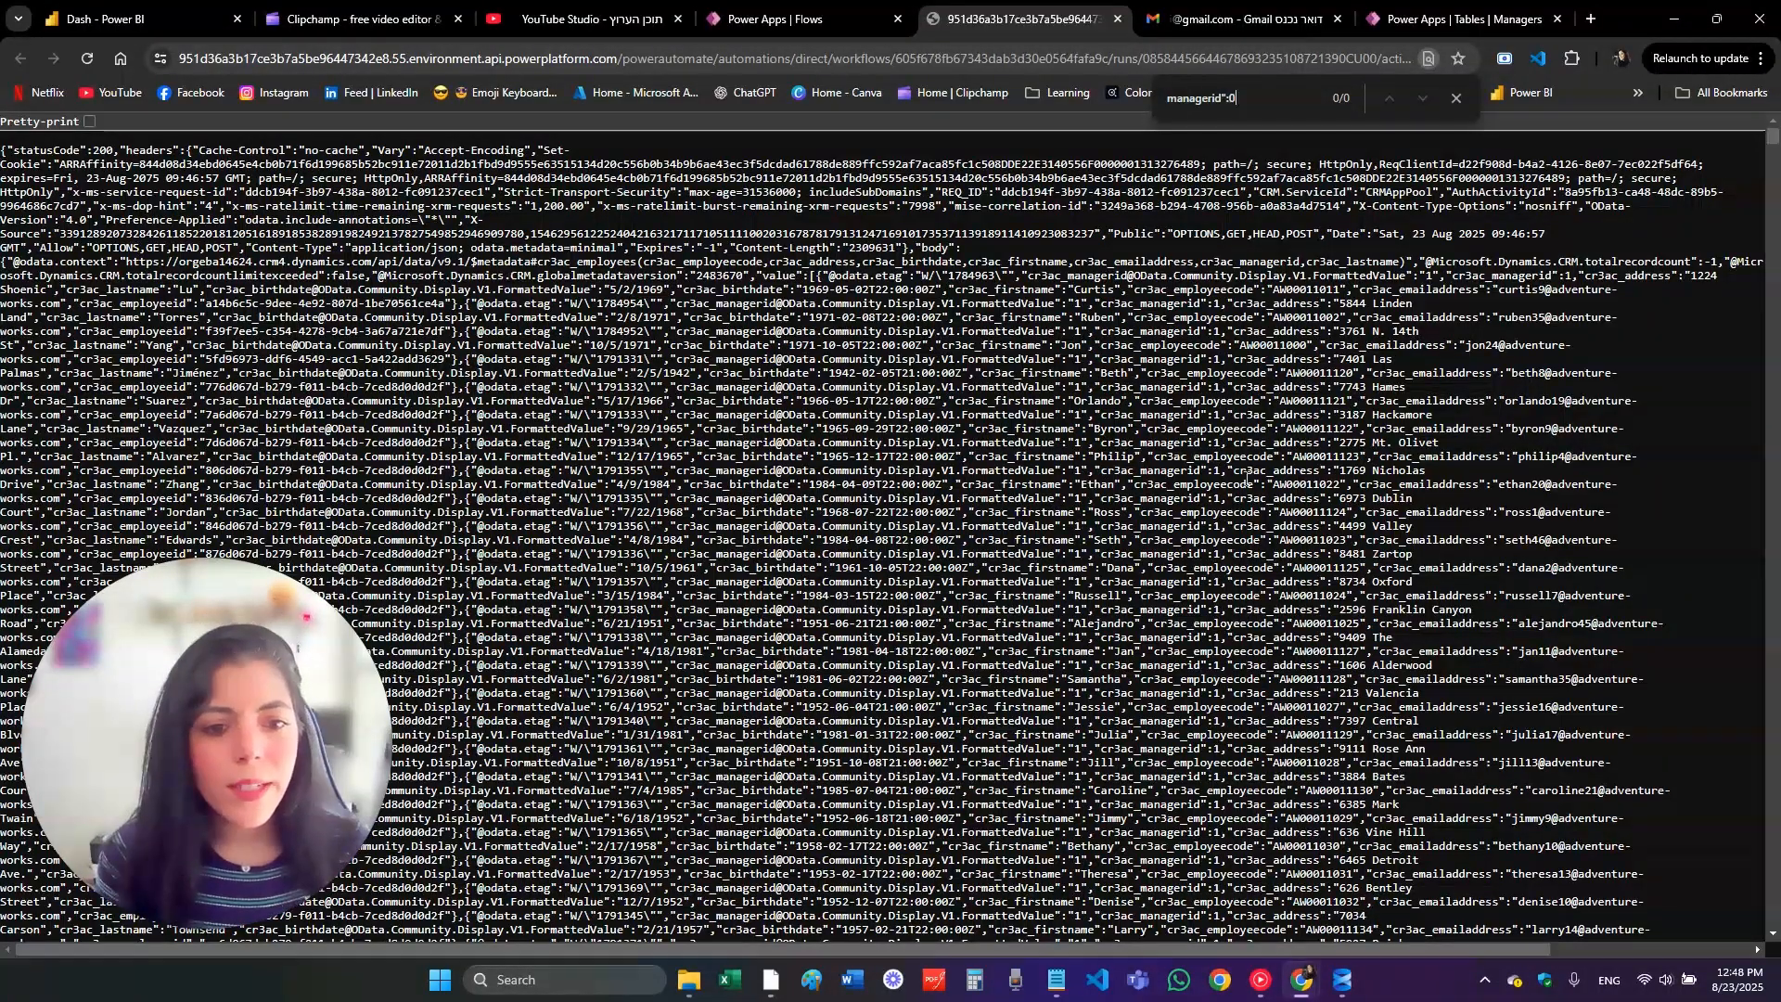
left_click(1118, 18)
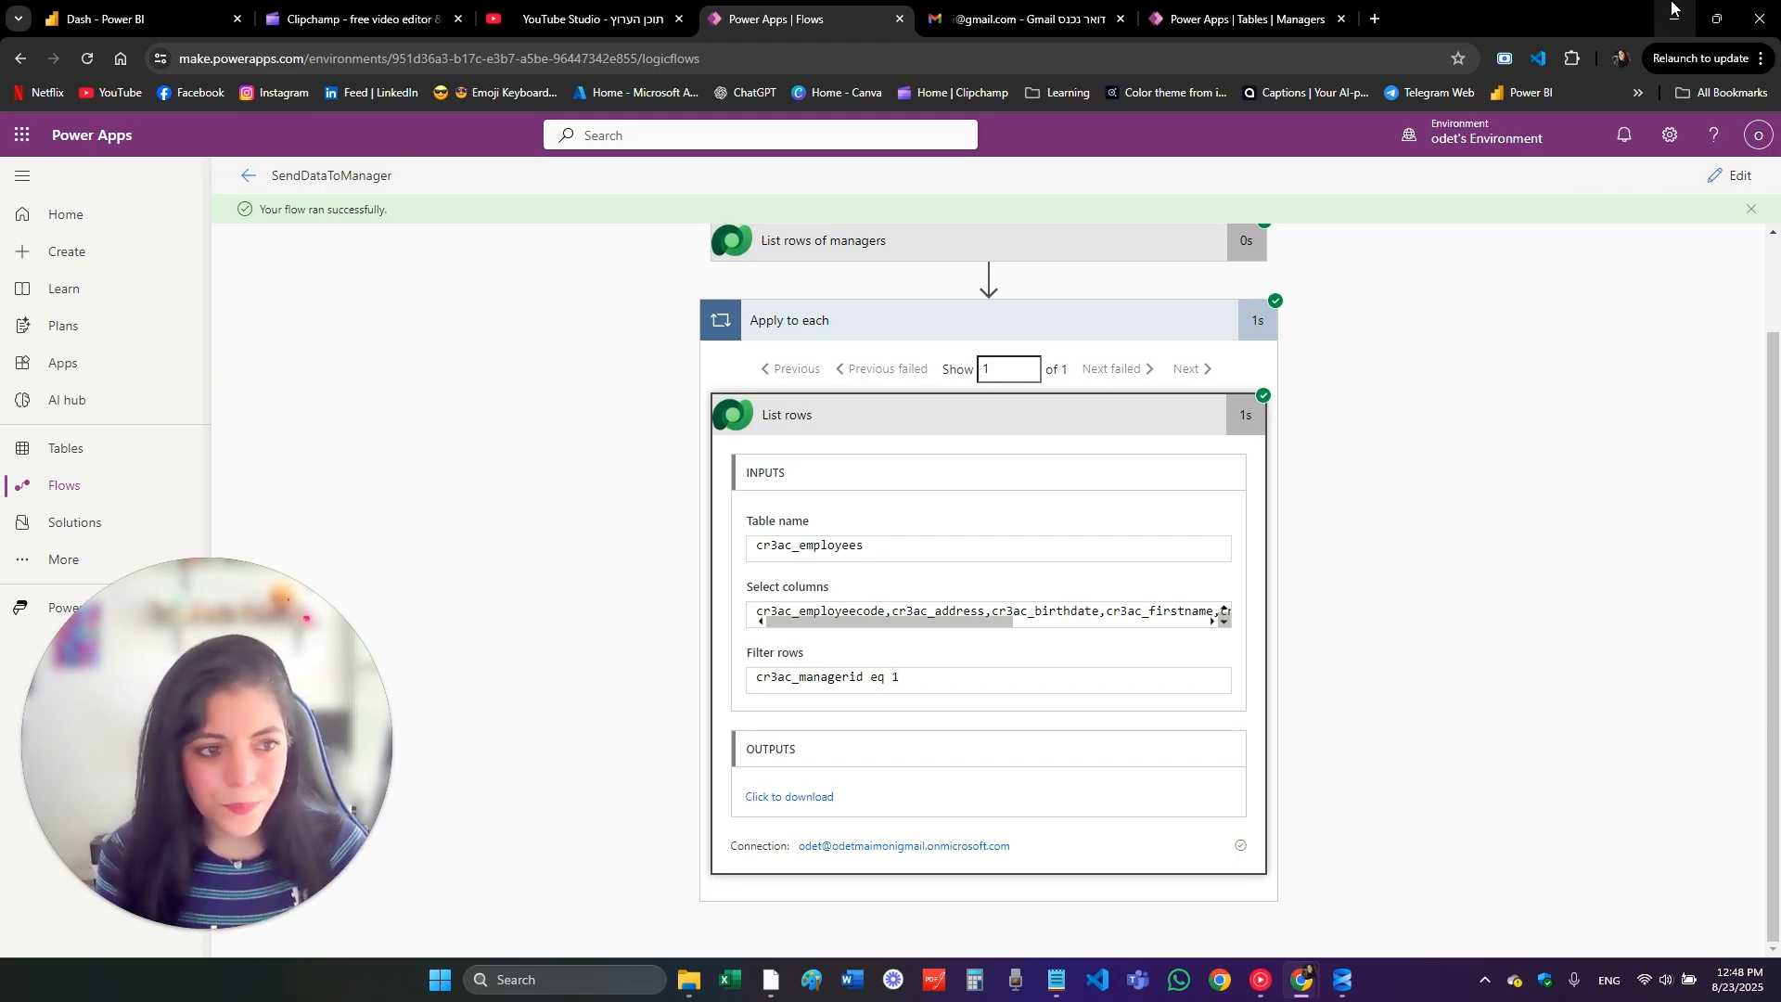
Step: Return the flow to editing and add a Create CSV table action after List rows inside Apply to each
left_click(1731, 177)
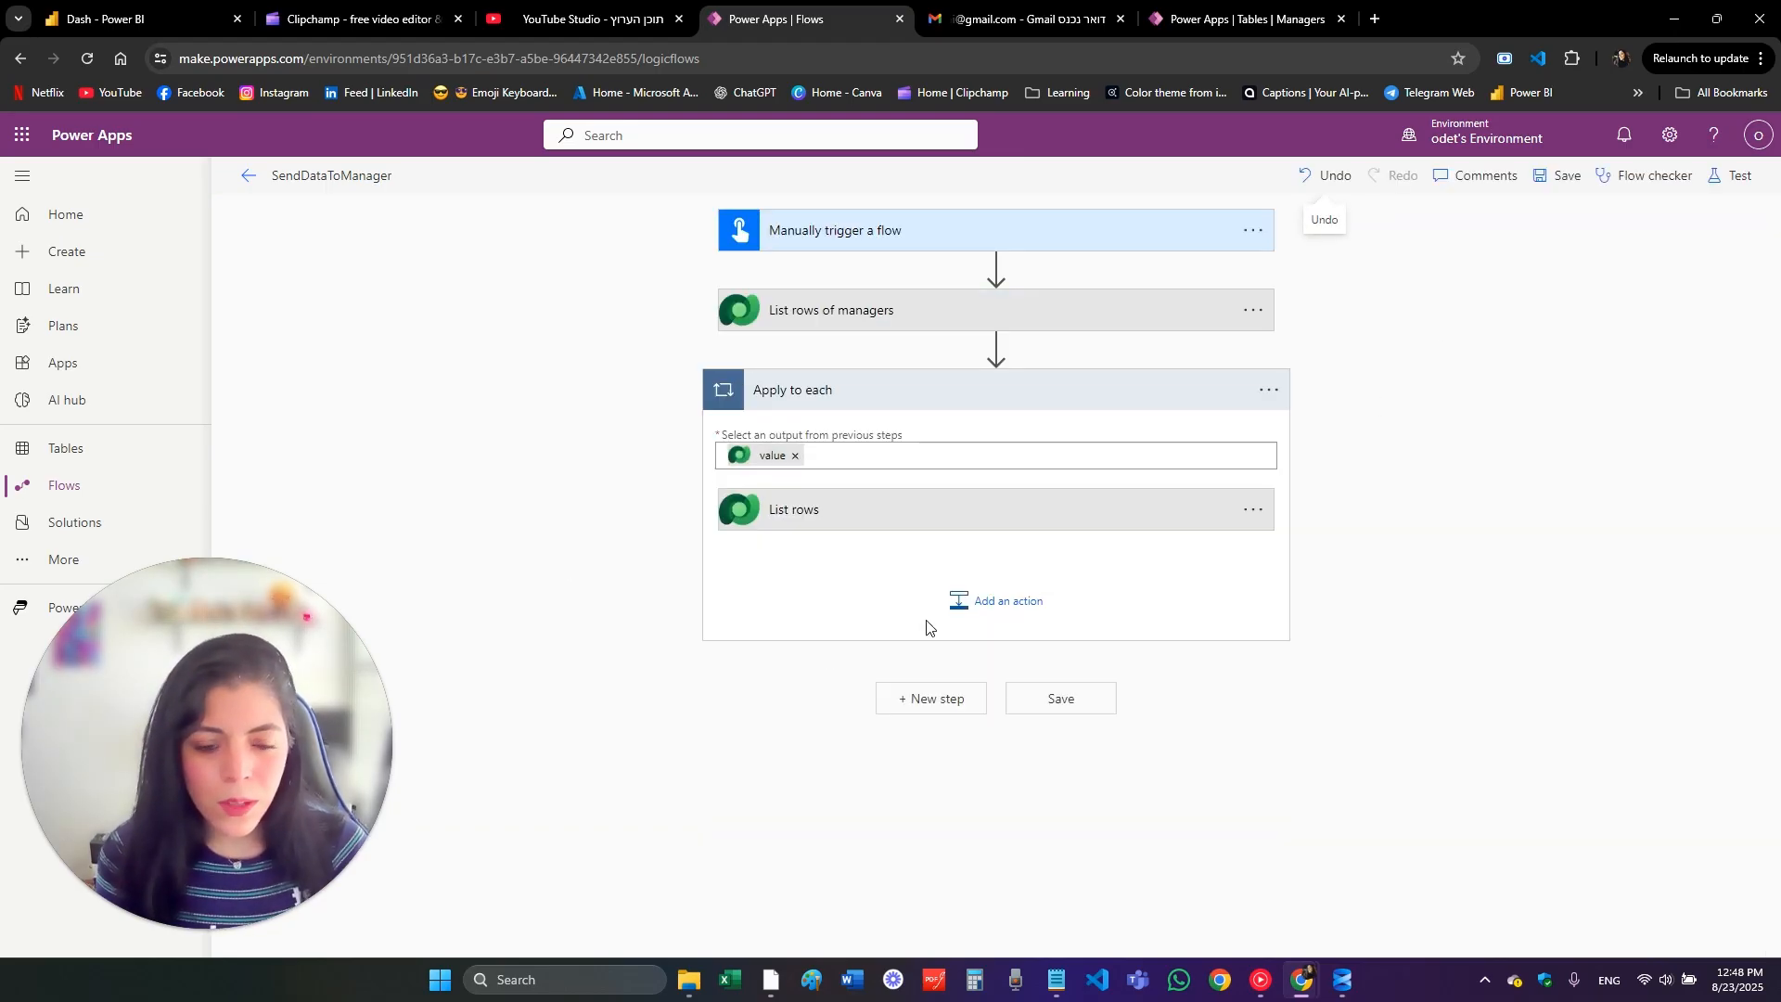
left_click(871, 584)
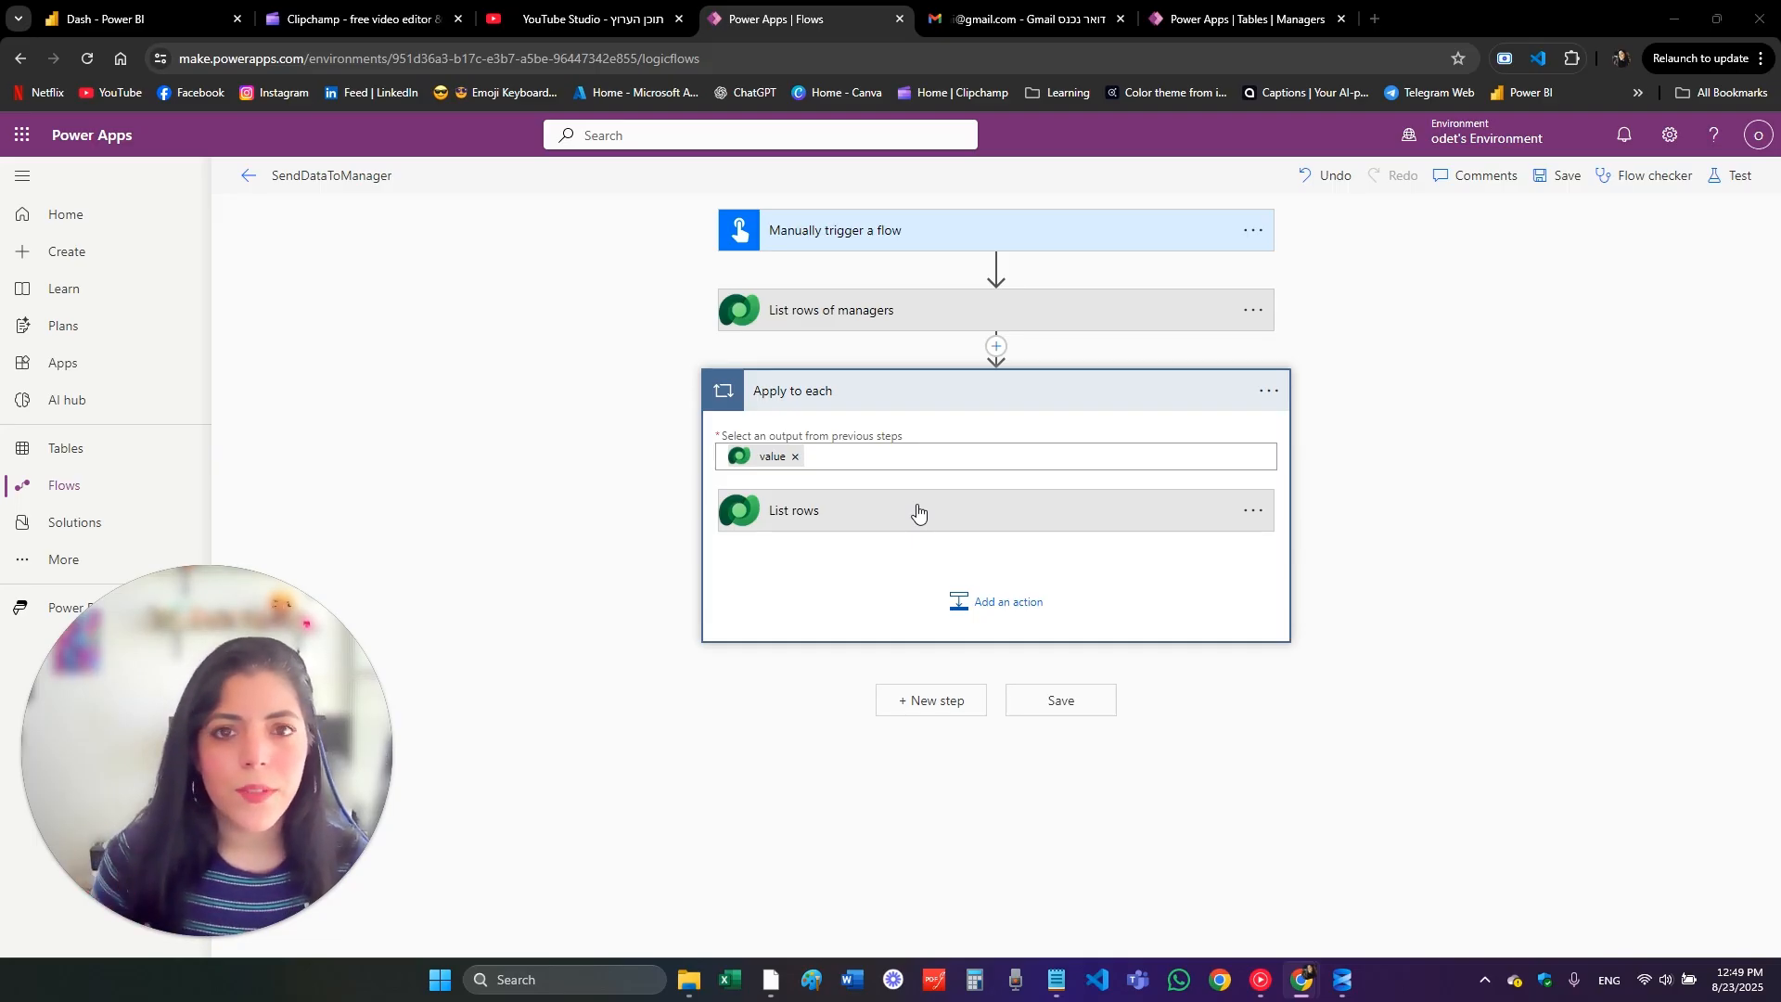
left_click(990, 601)
type("cr")
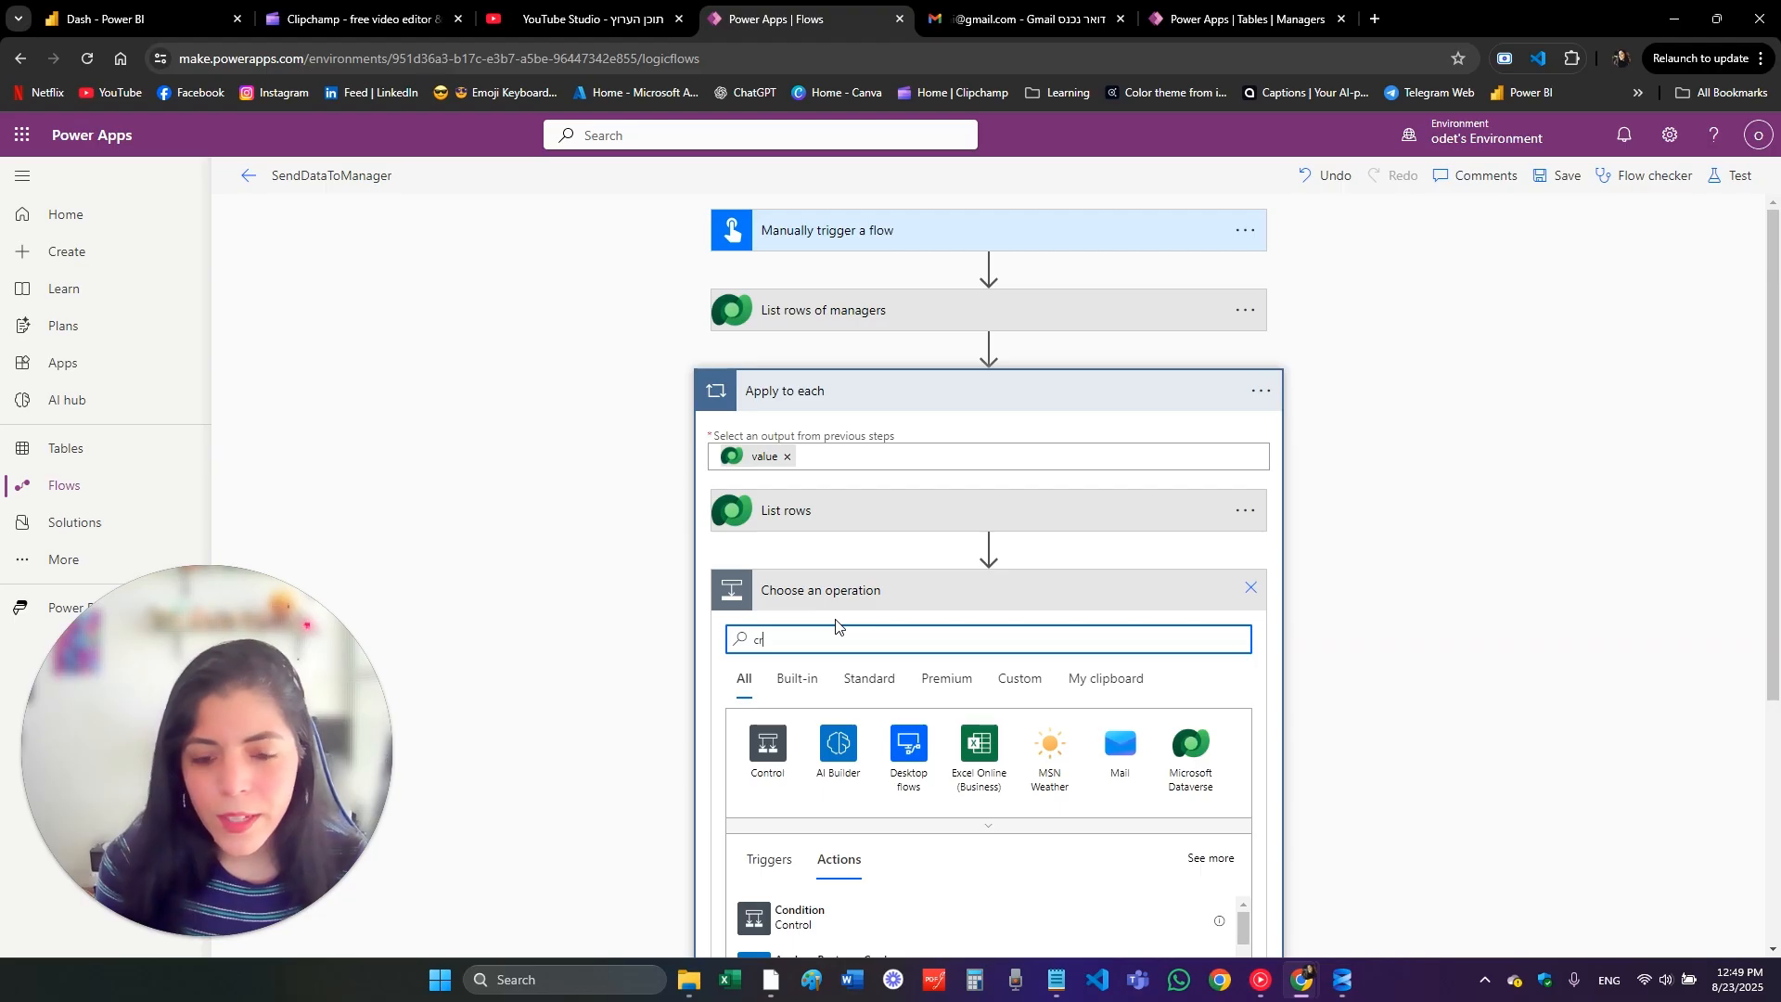
type("eate csv")
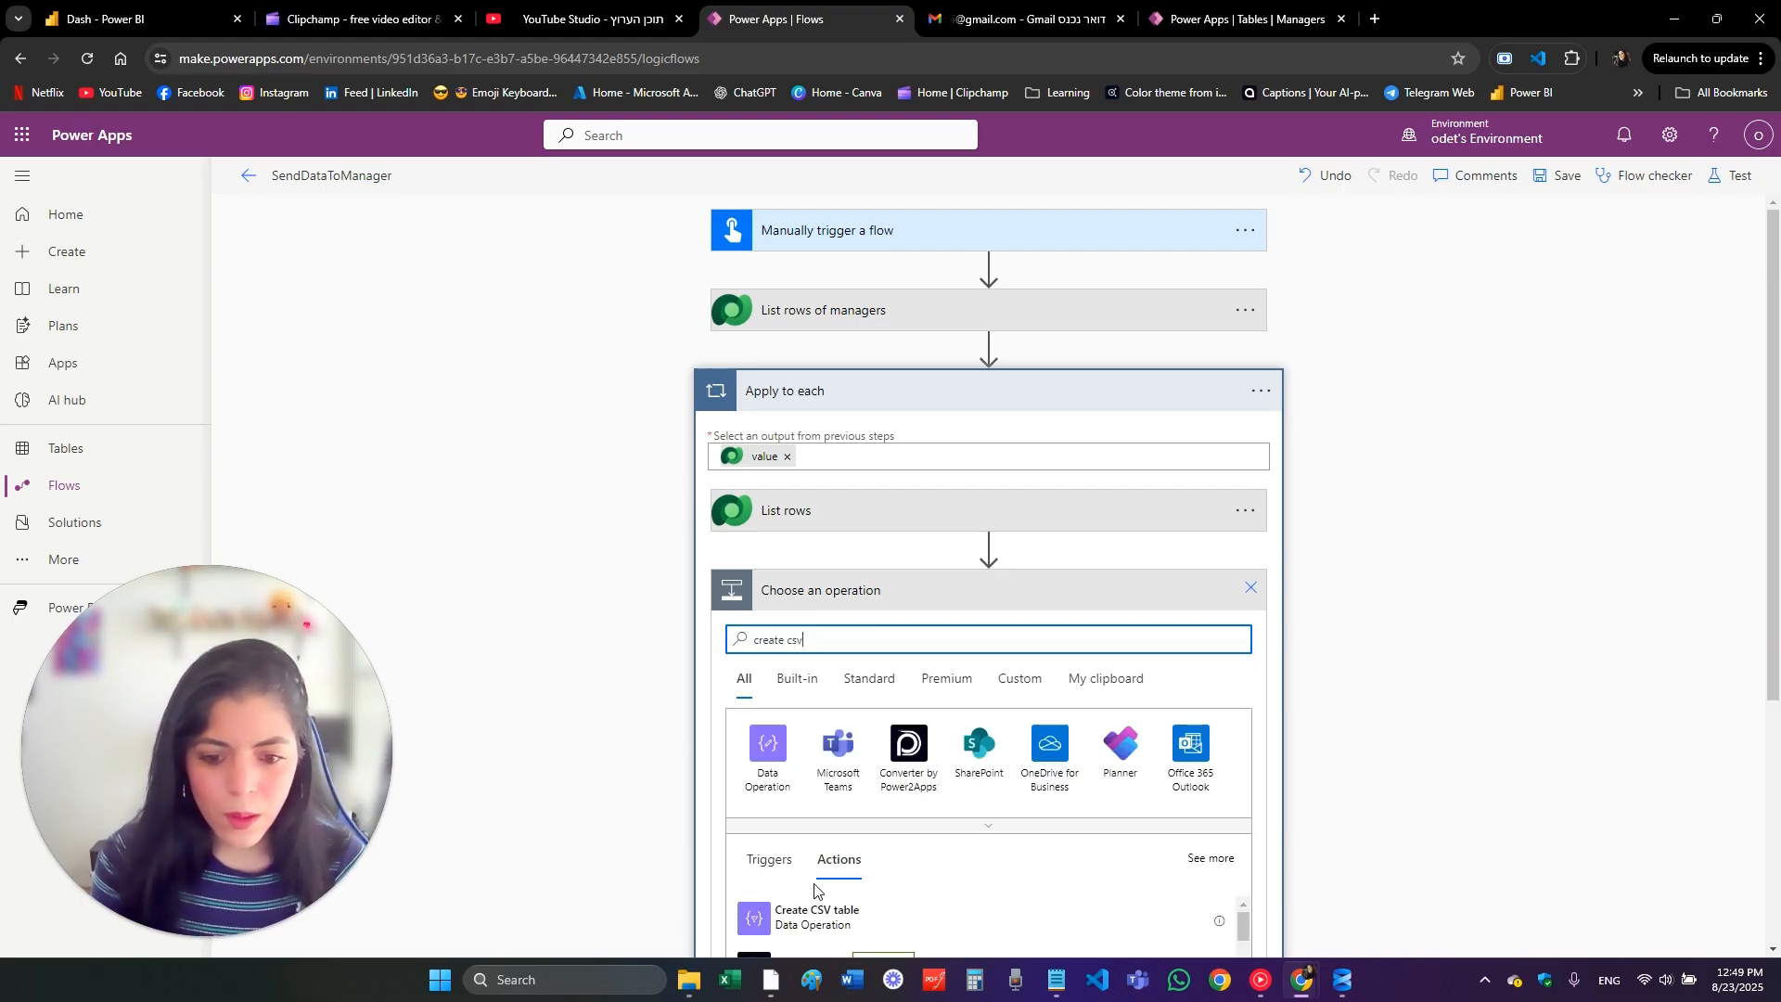
scroll(816, 904, "down", 1)
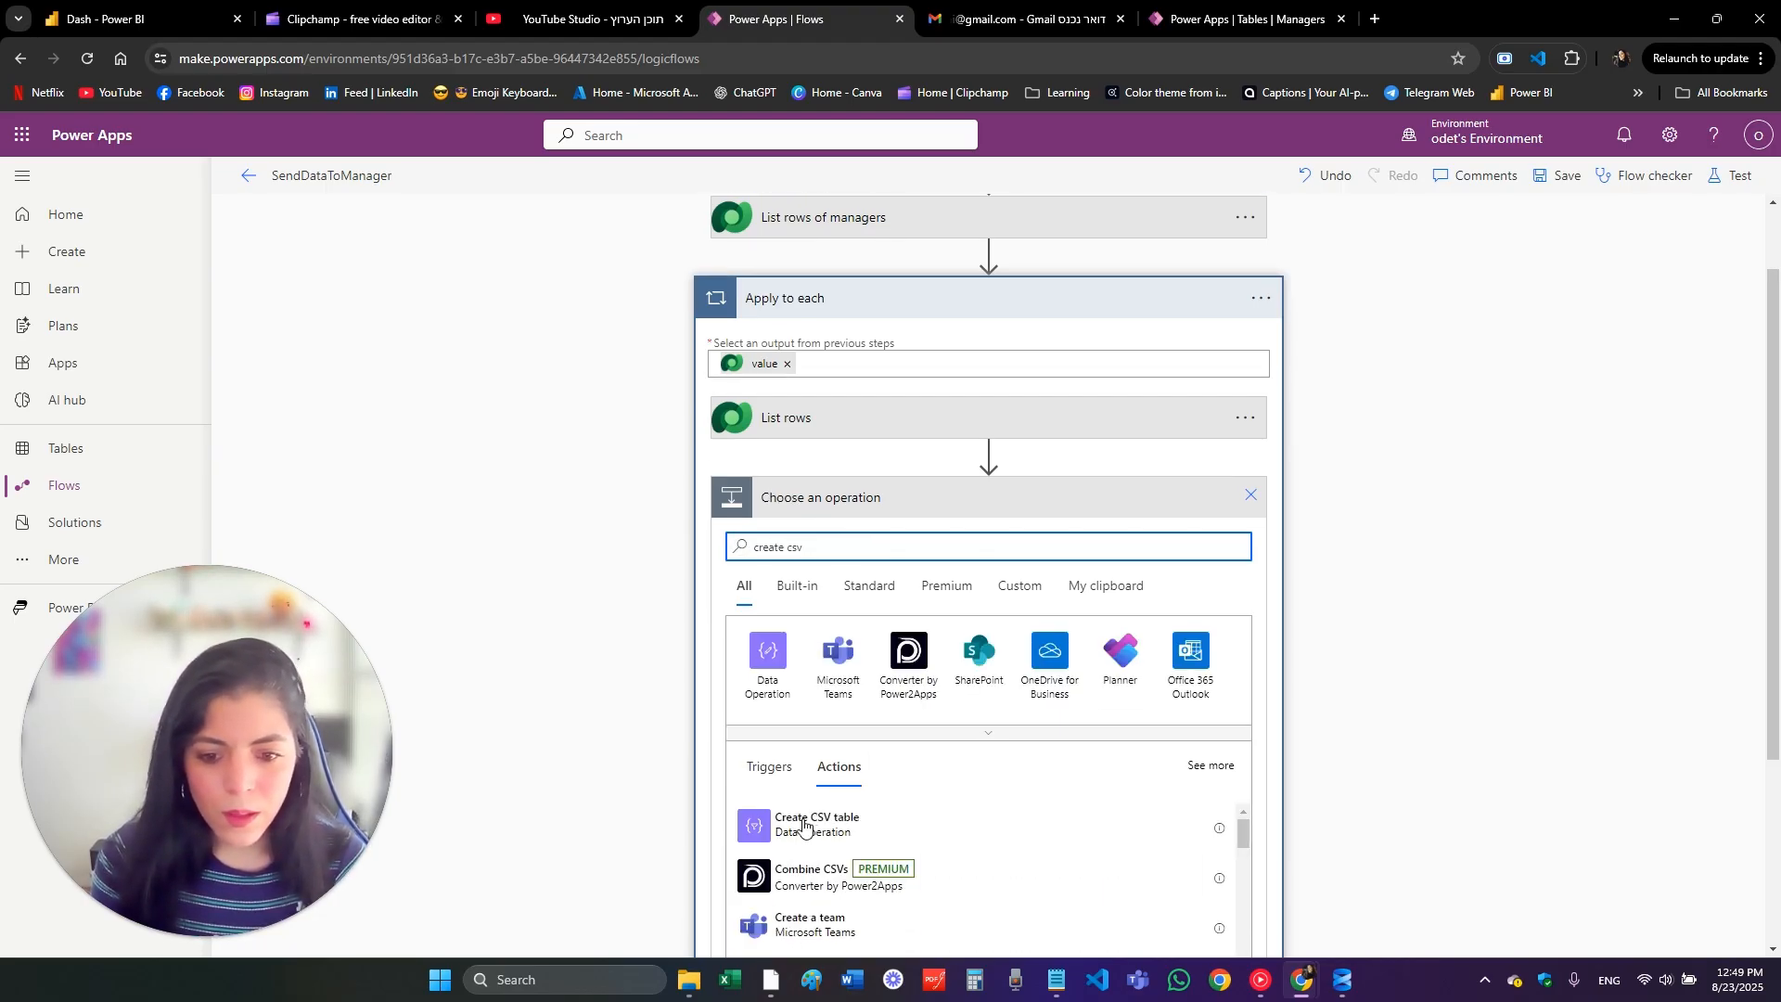
left_click(775, 817)
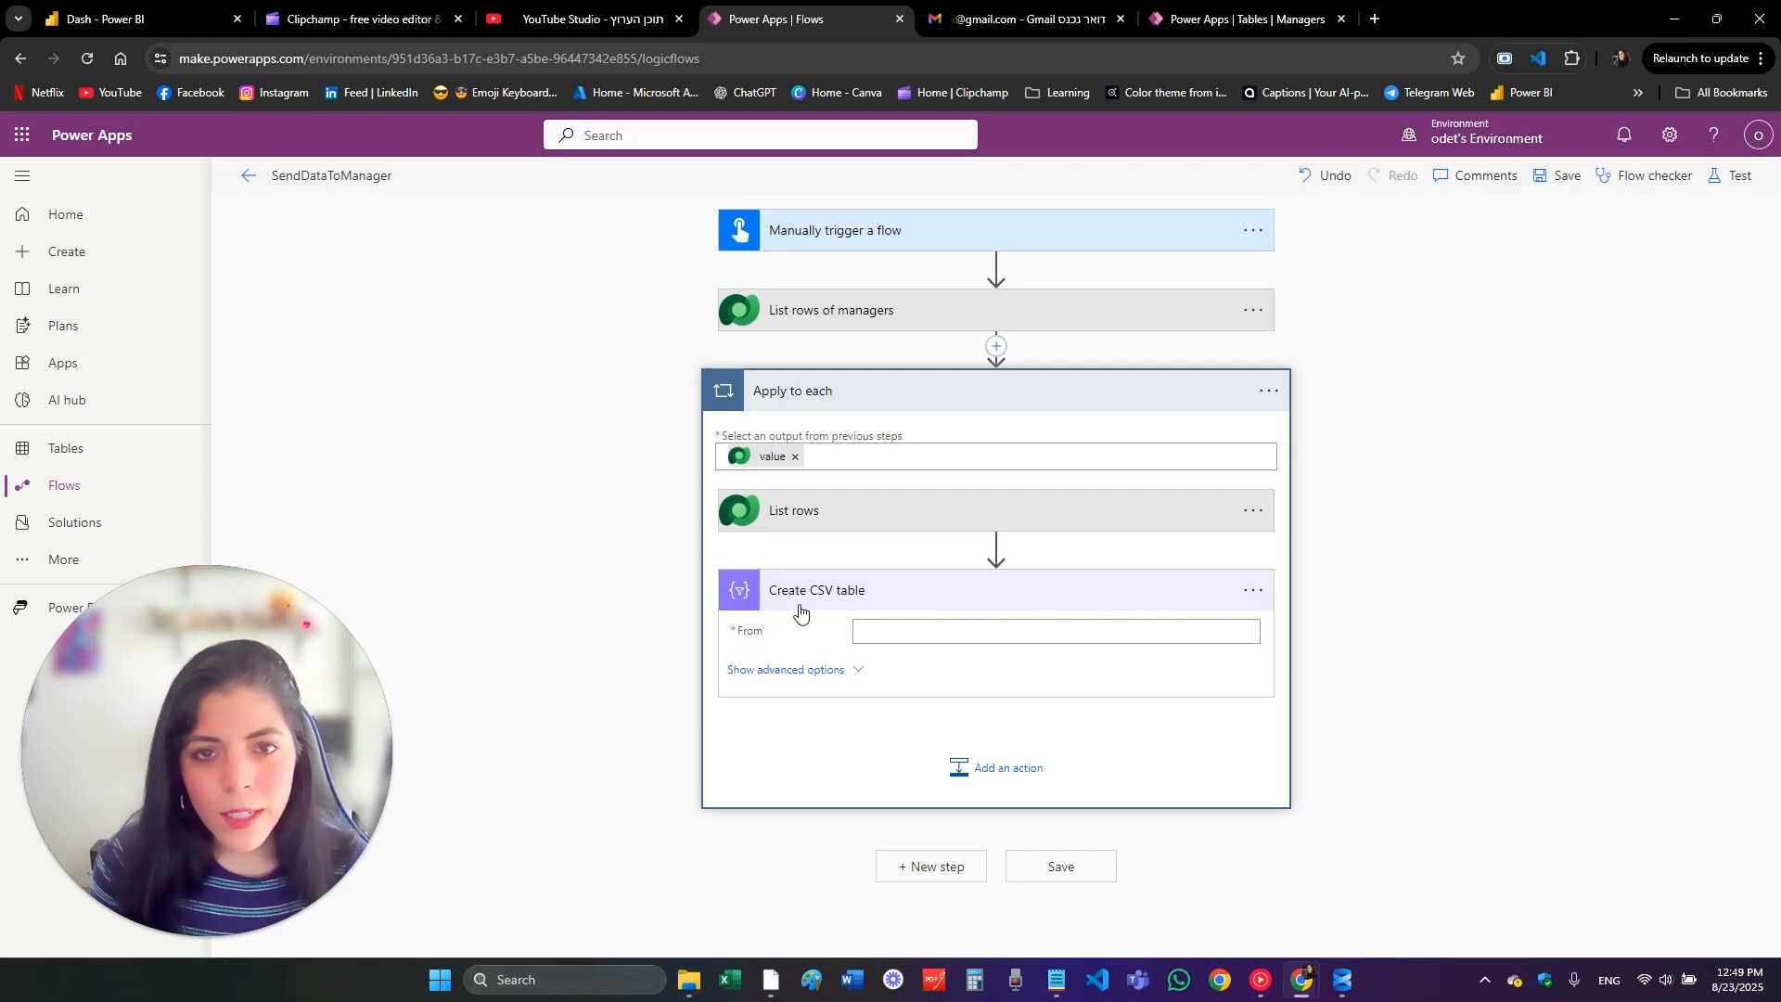
left_click(846, 637)
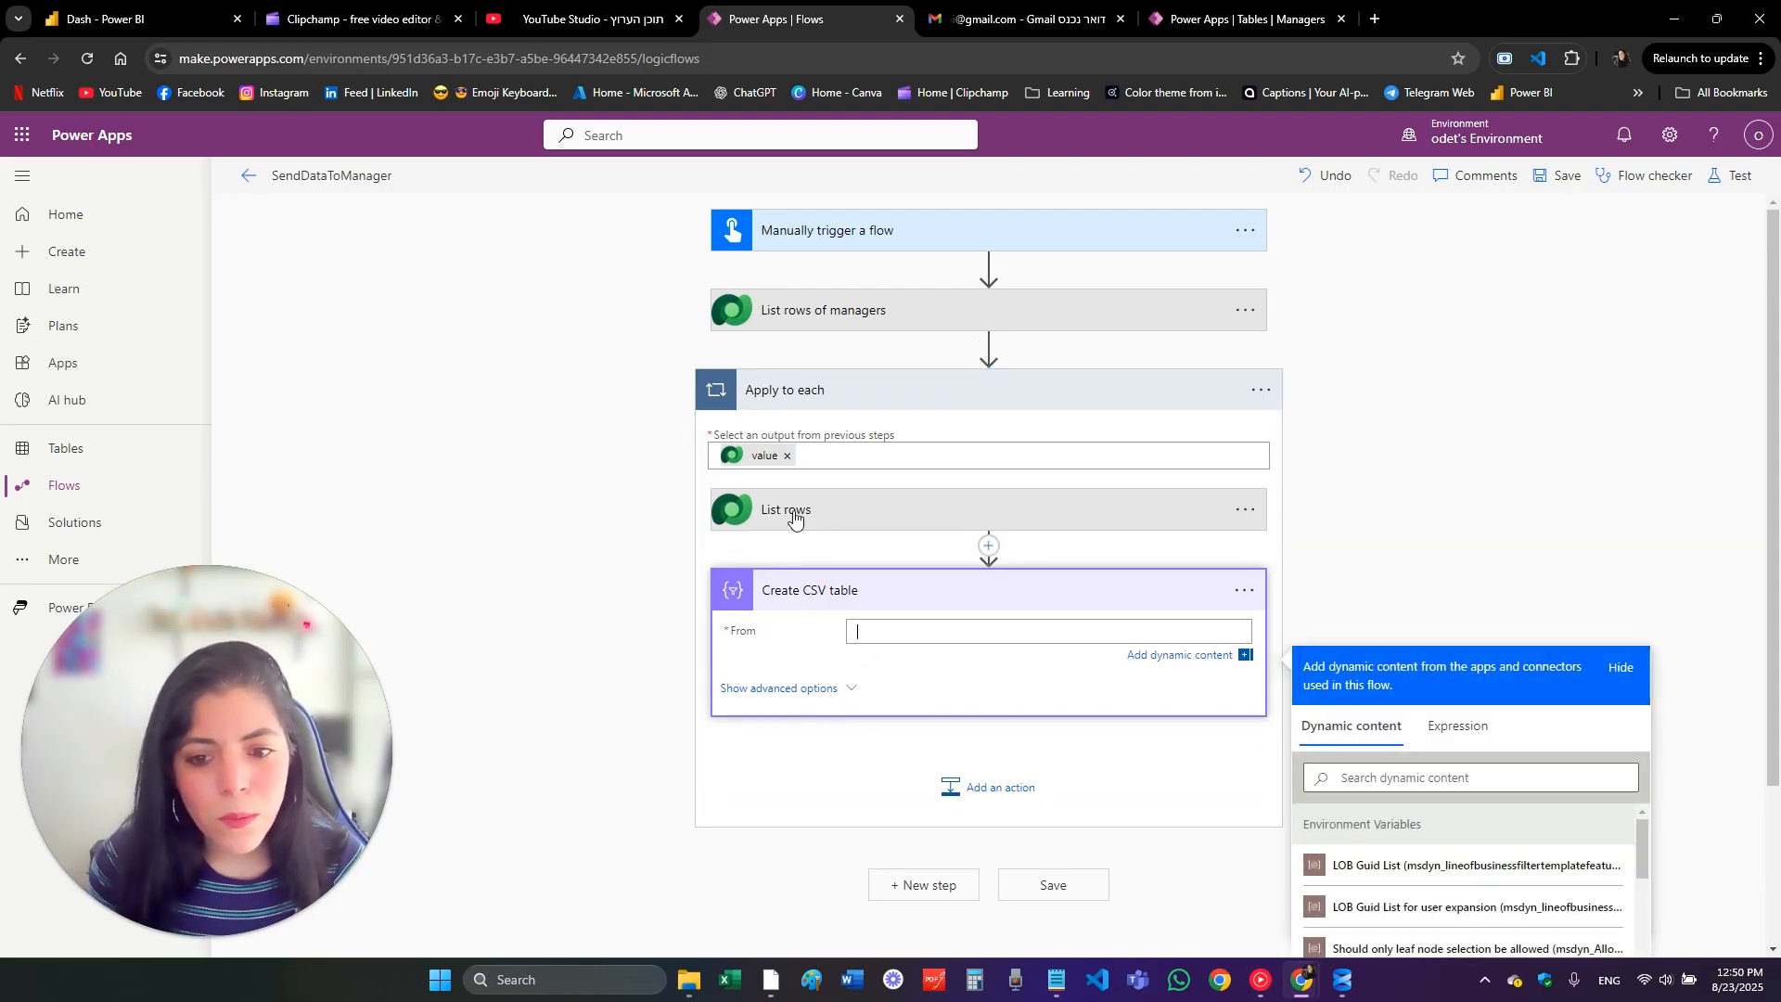
Step: Rename the inner List rows action to "List rows of employees"
left_click(1245, 509)
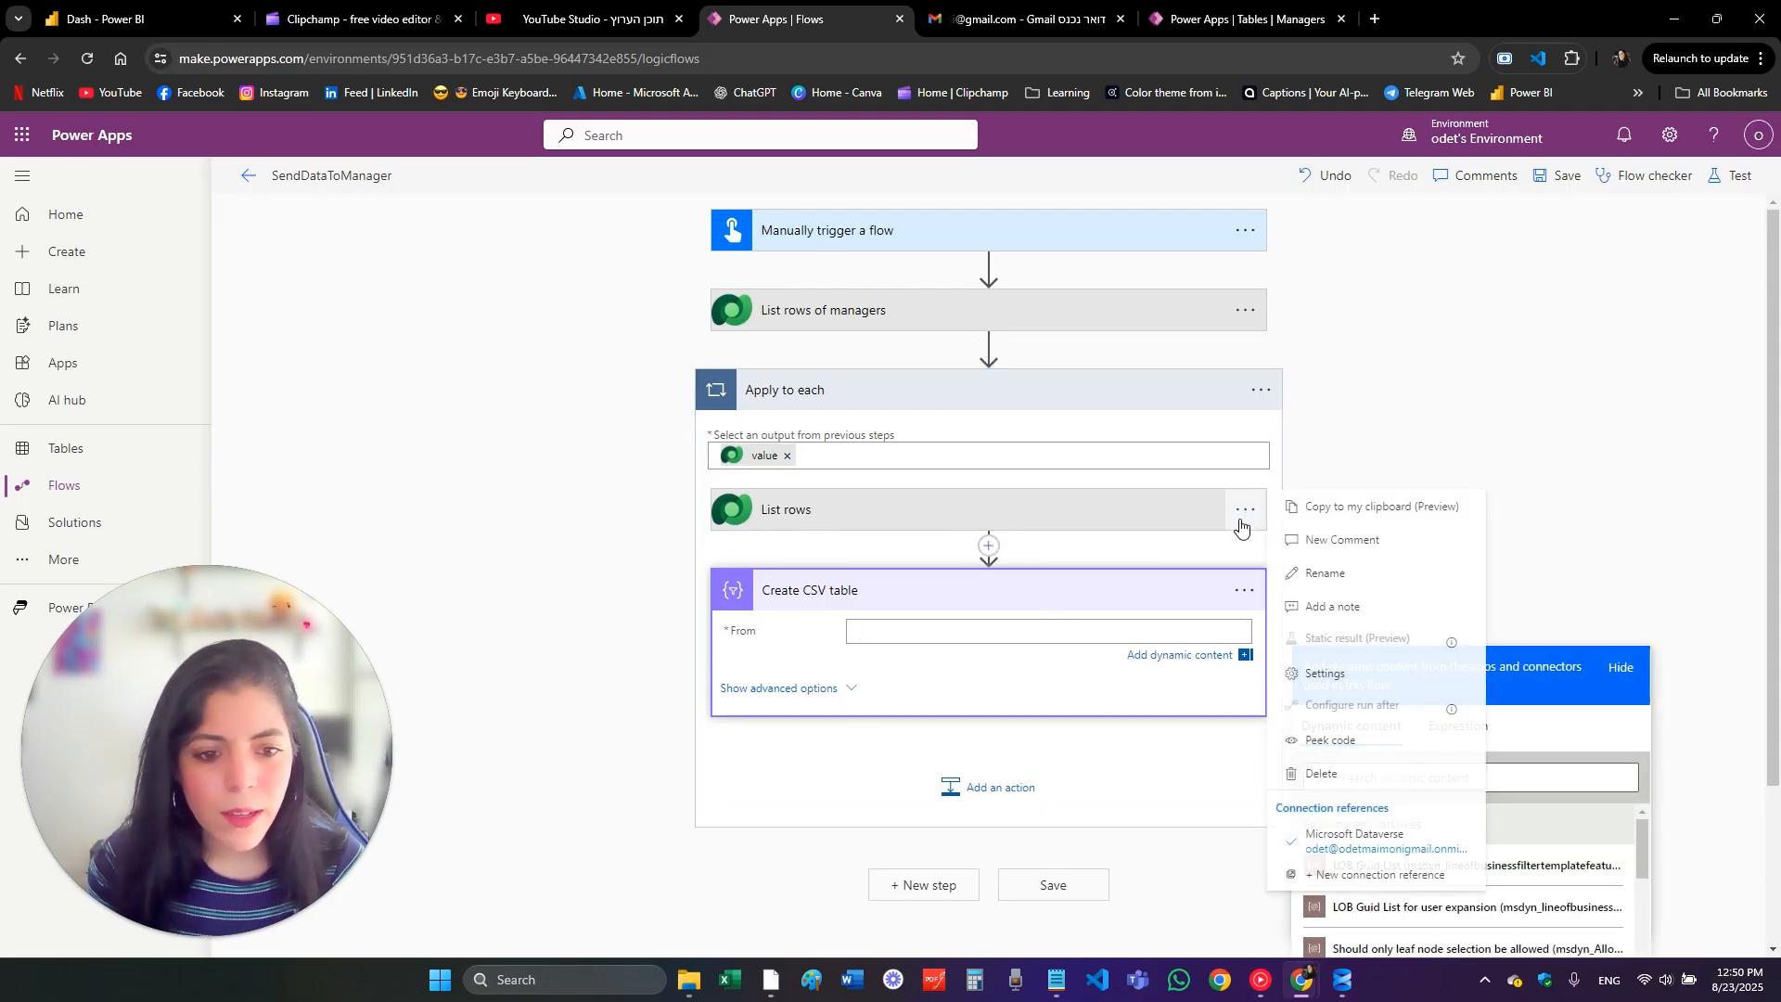
left_click(1336, 573)
left_click(869, 531)
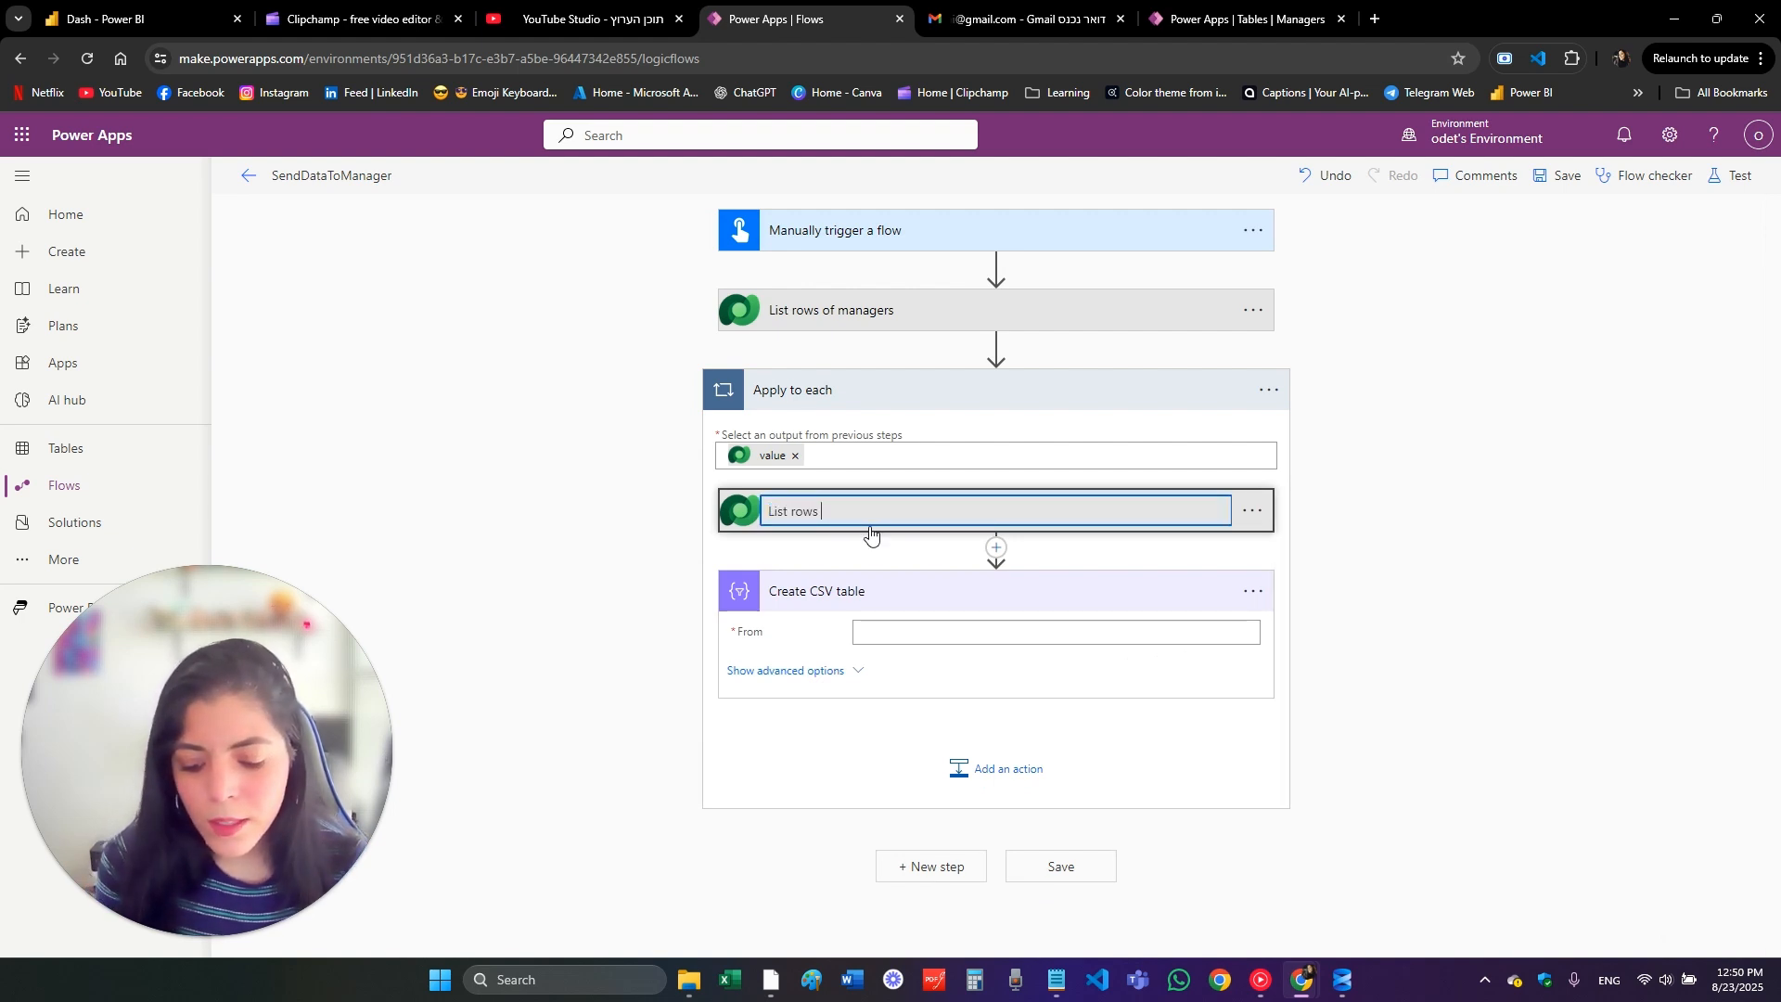
type("of empl")
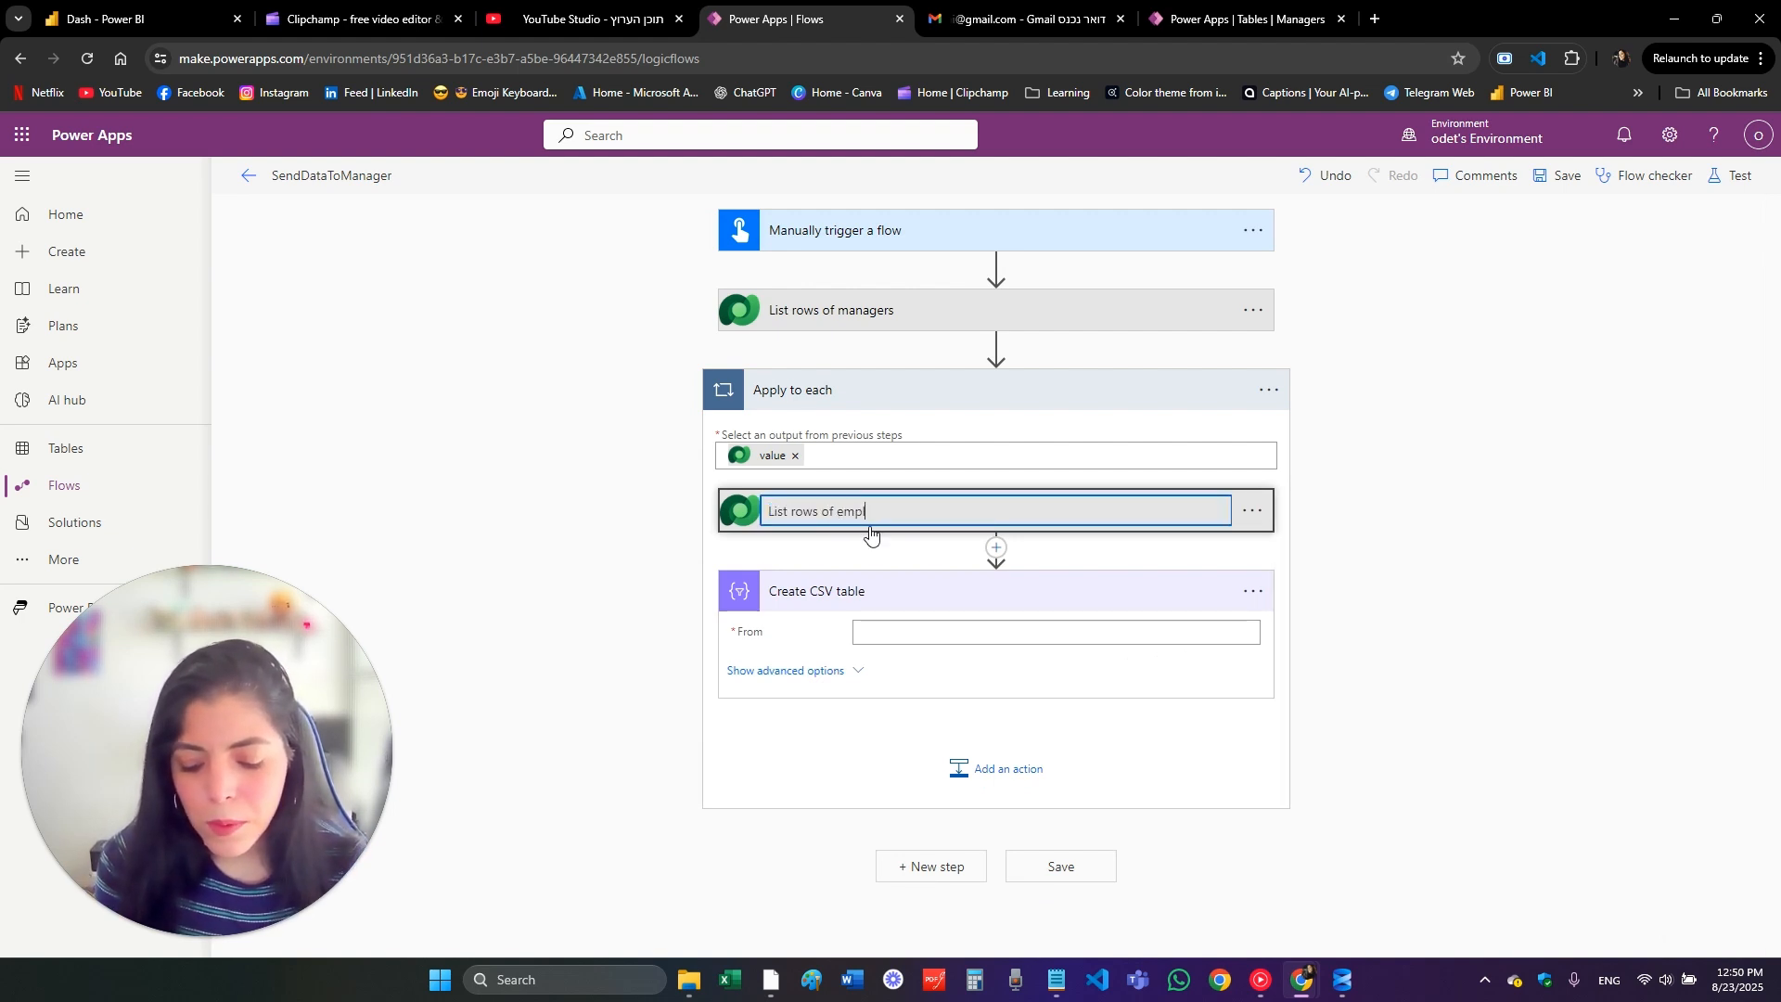
type("oyees")
key("Return")
Step: Set the Create CSV table source to the value list from "List rows of employees"
left_click(826, 642)
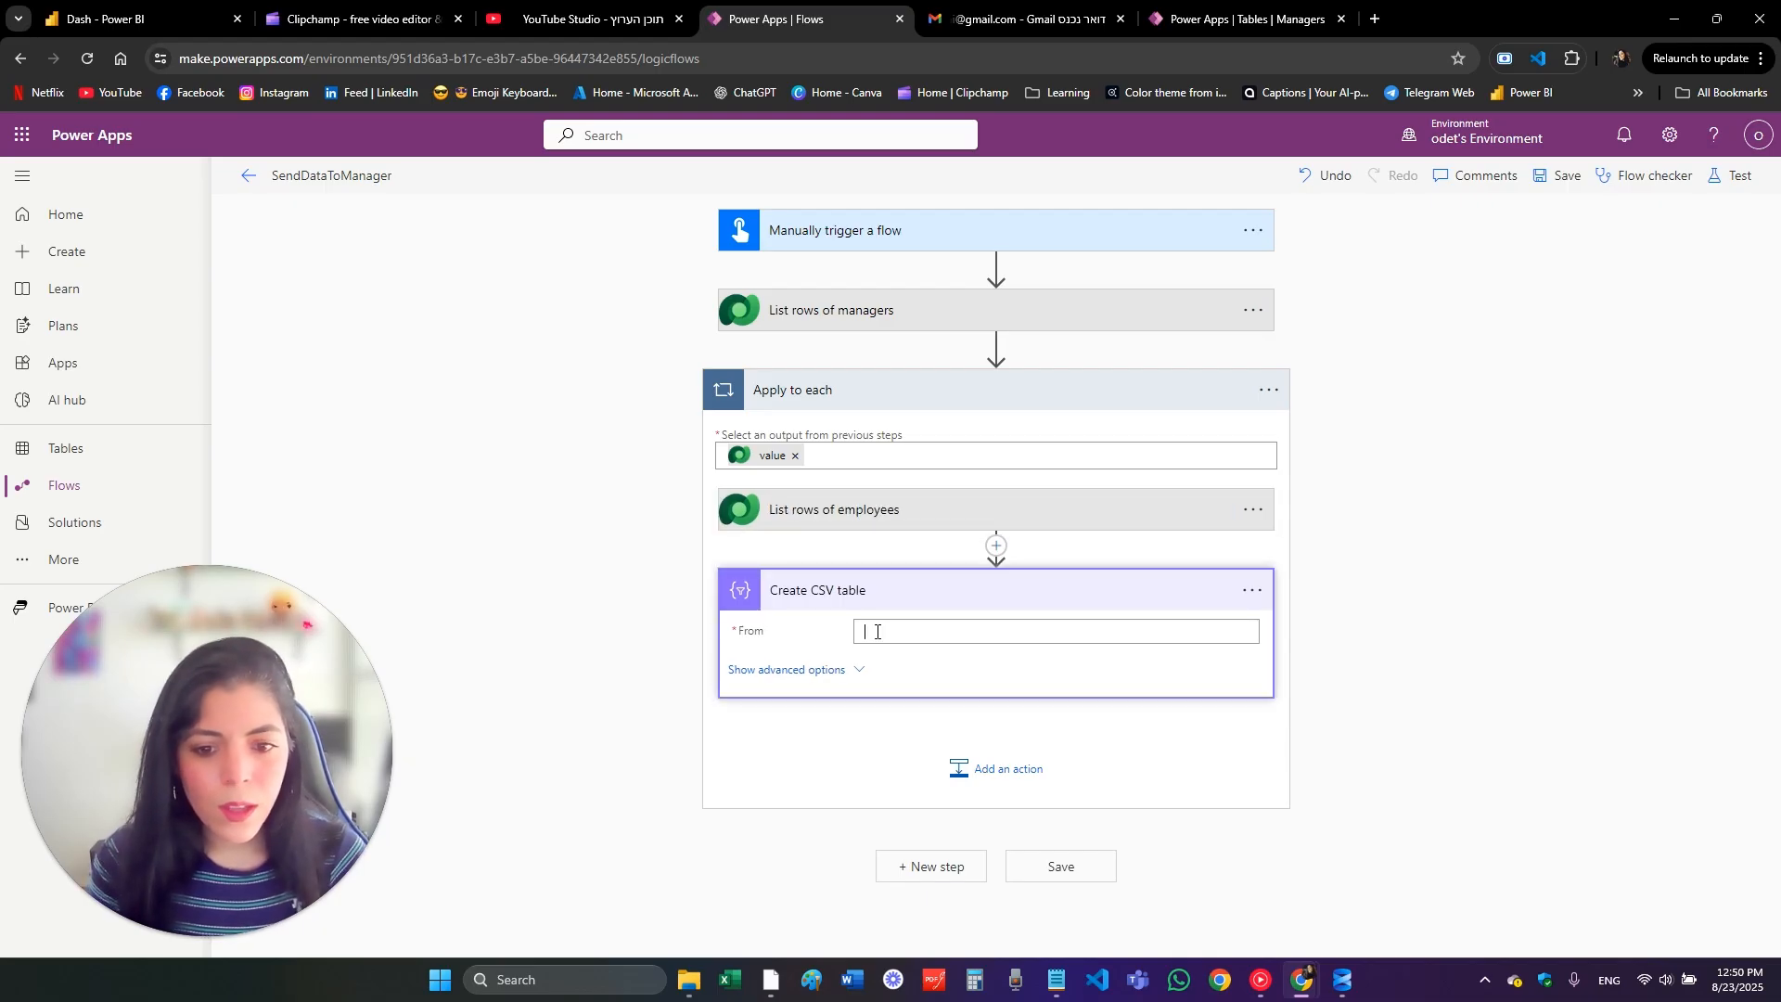
scroll(1731, 734, "down", 2)
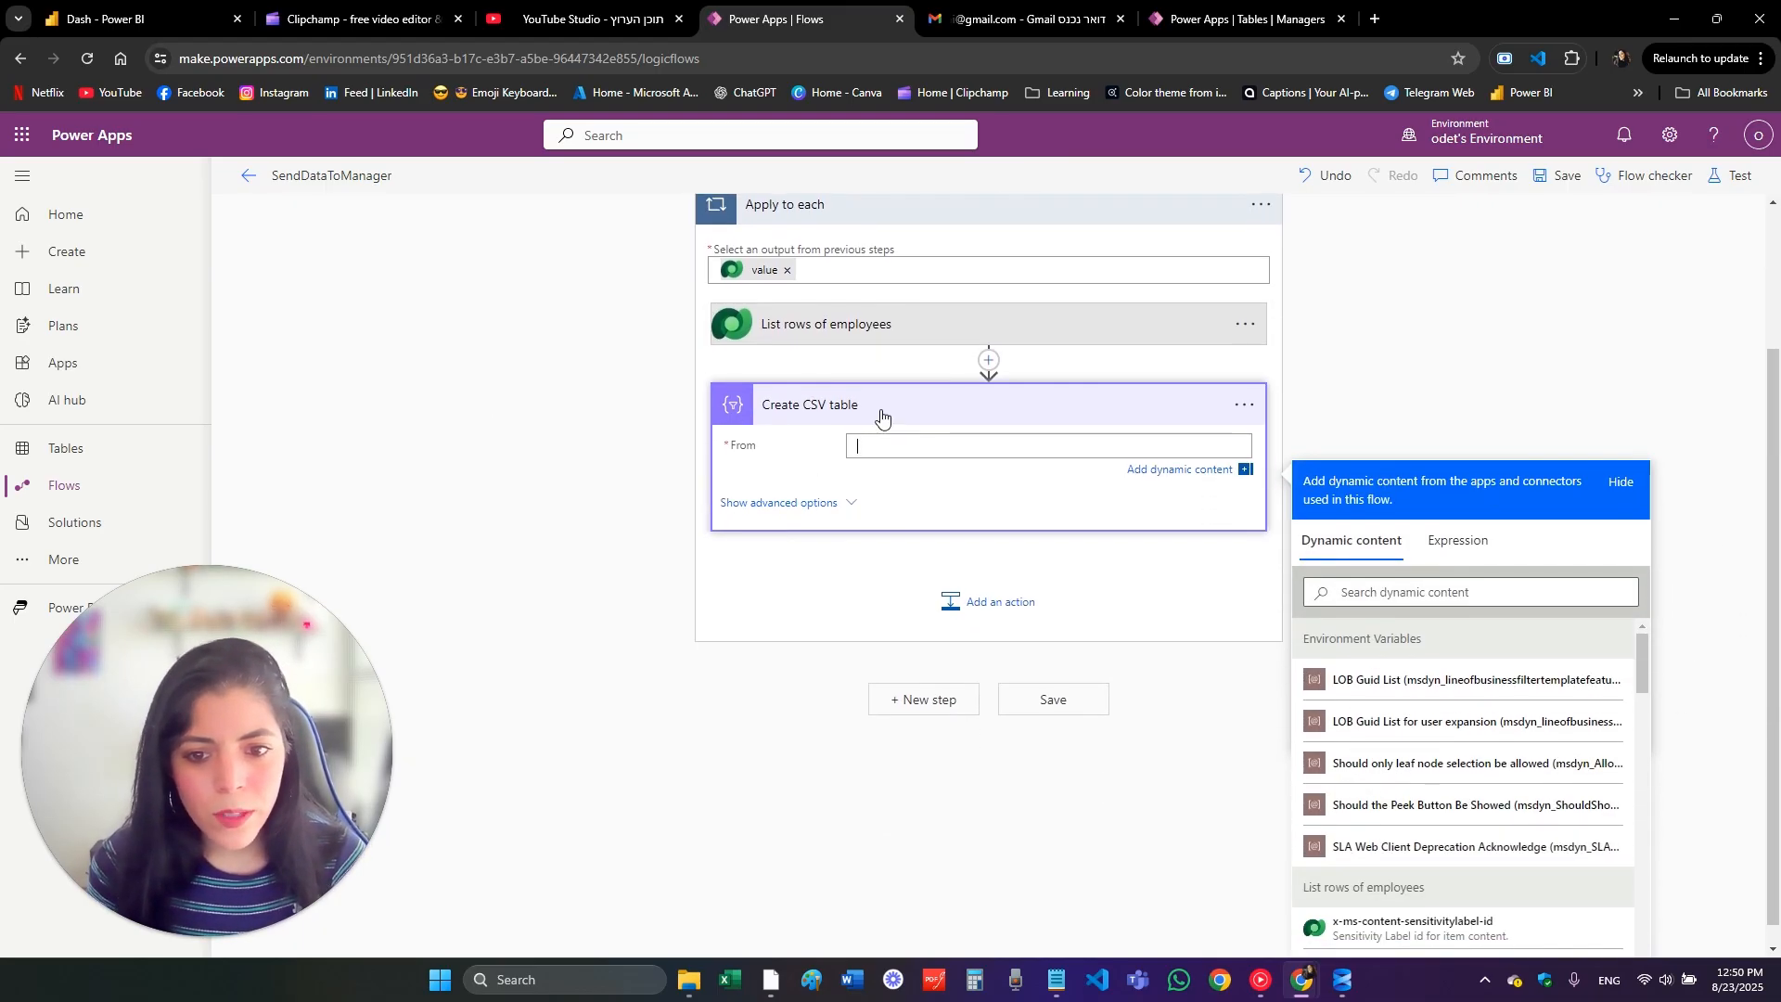
scroll(1679, 765, "down", 1)
scroll(1447, 742, "down", 3)
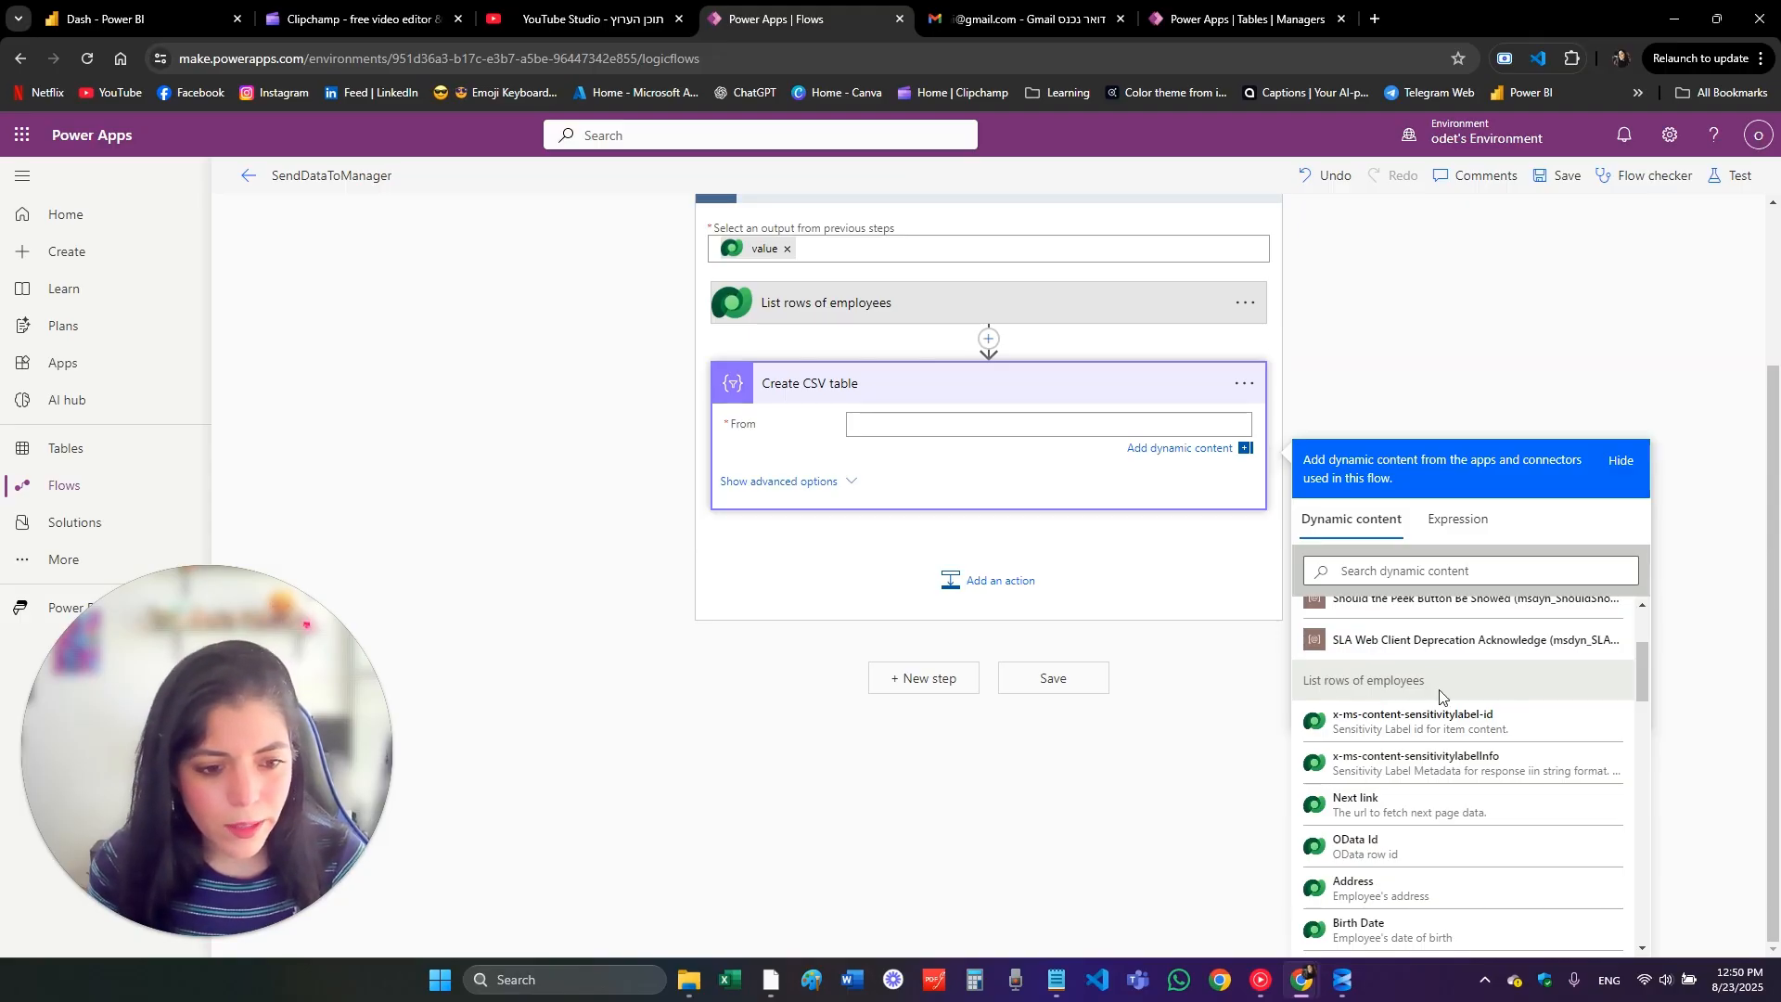
scroll(1410, 909, "down", 5)
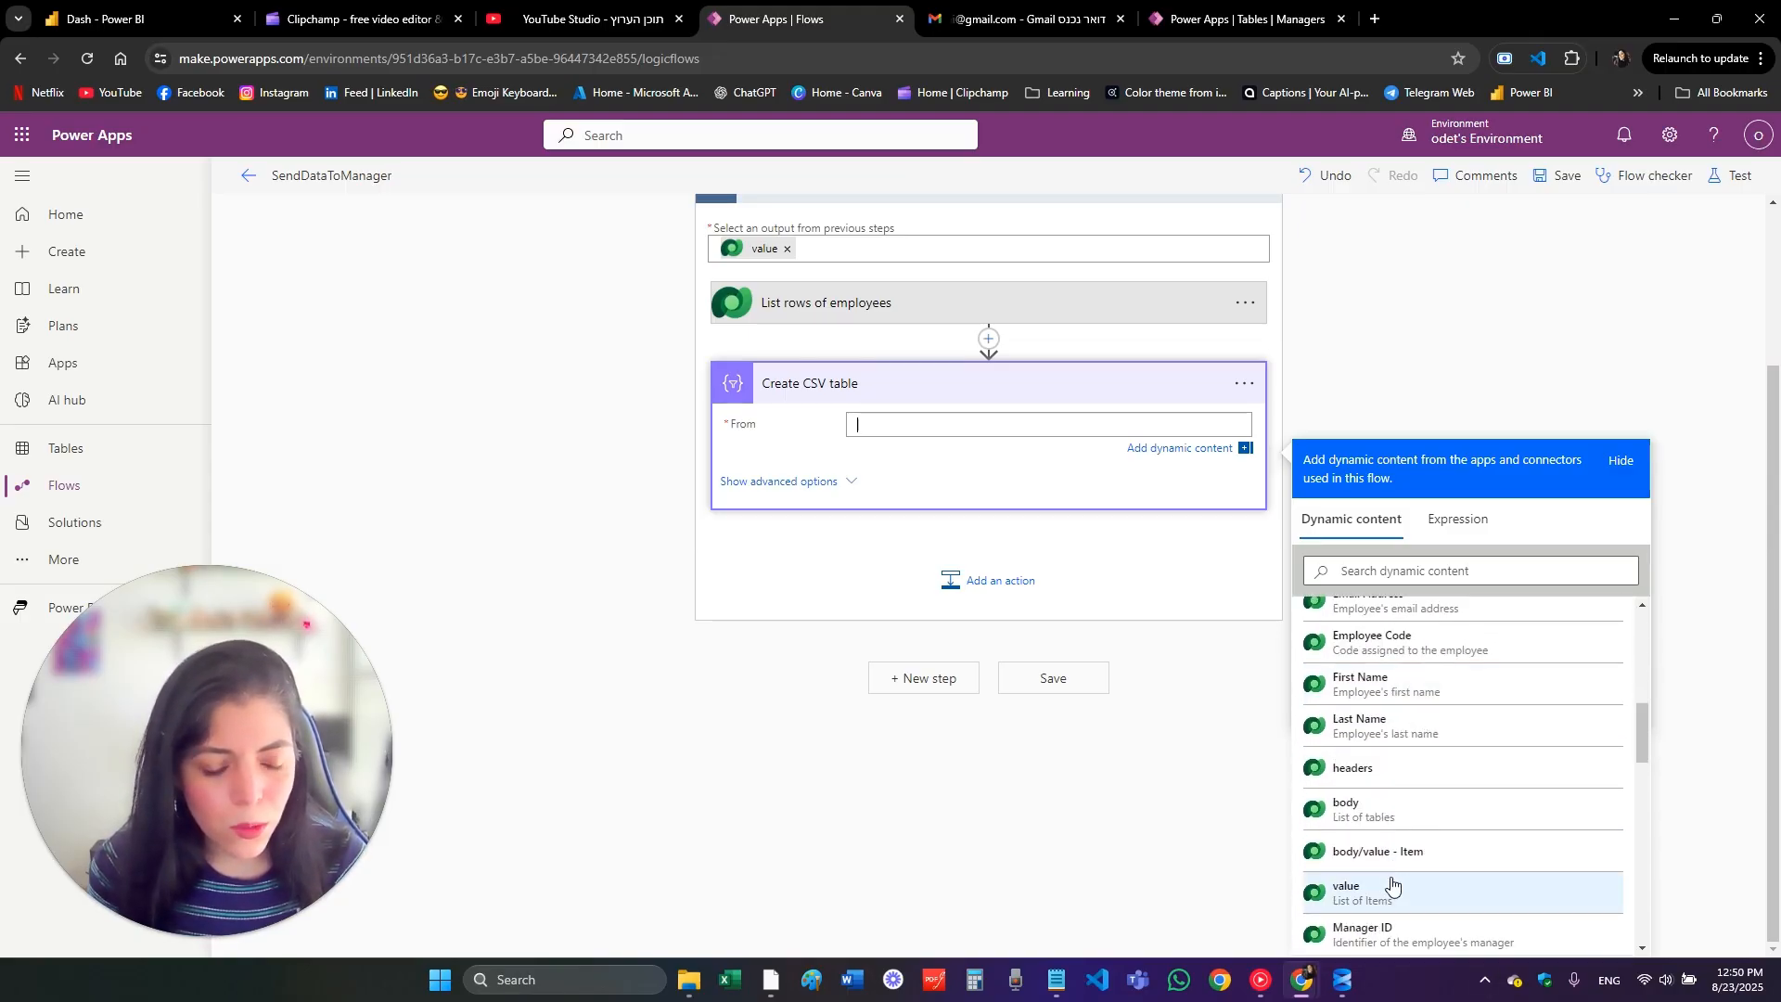
scroll(1391, 886, "down", 1)
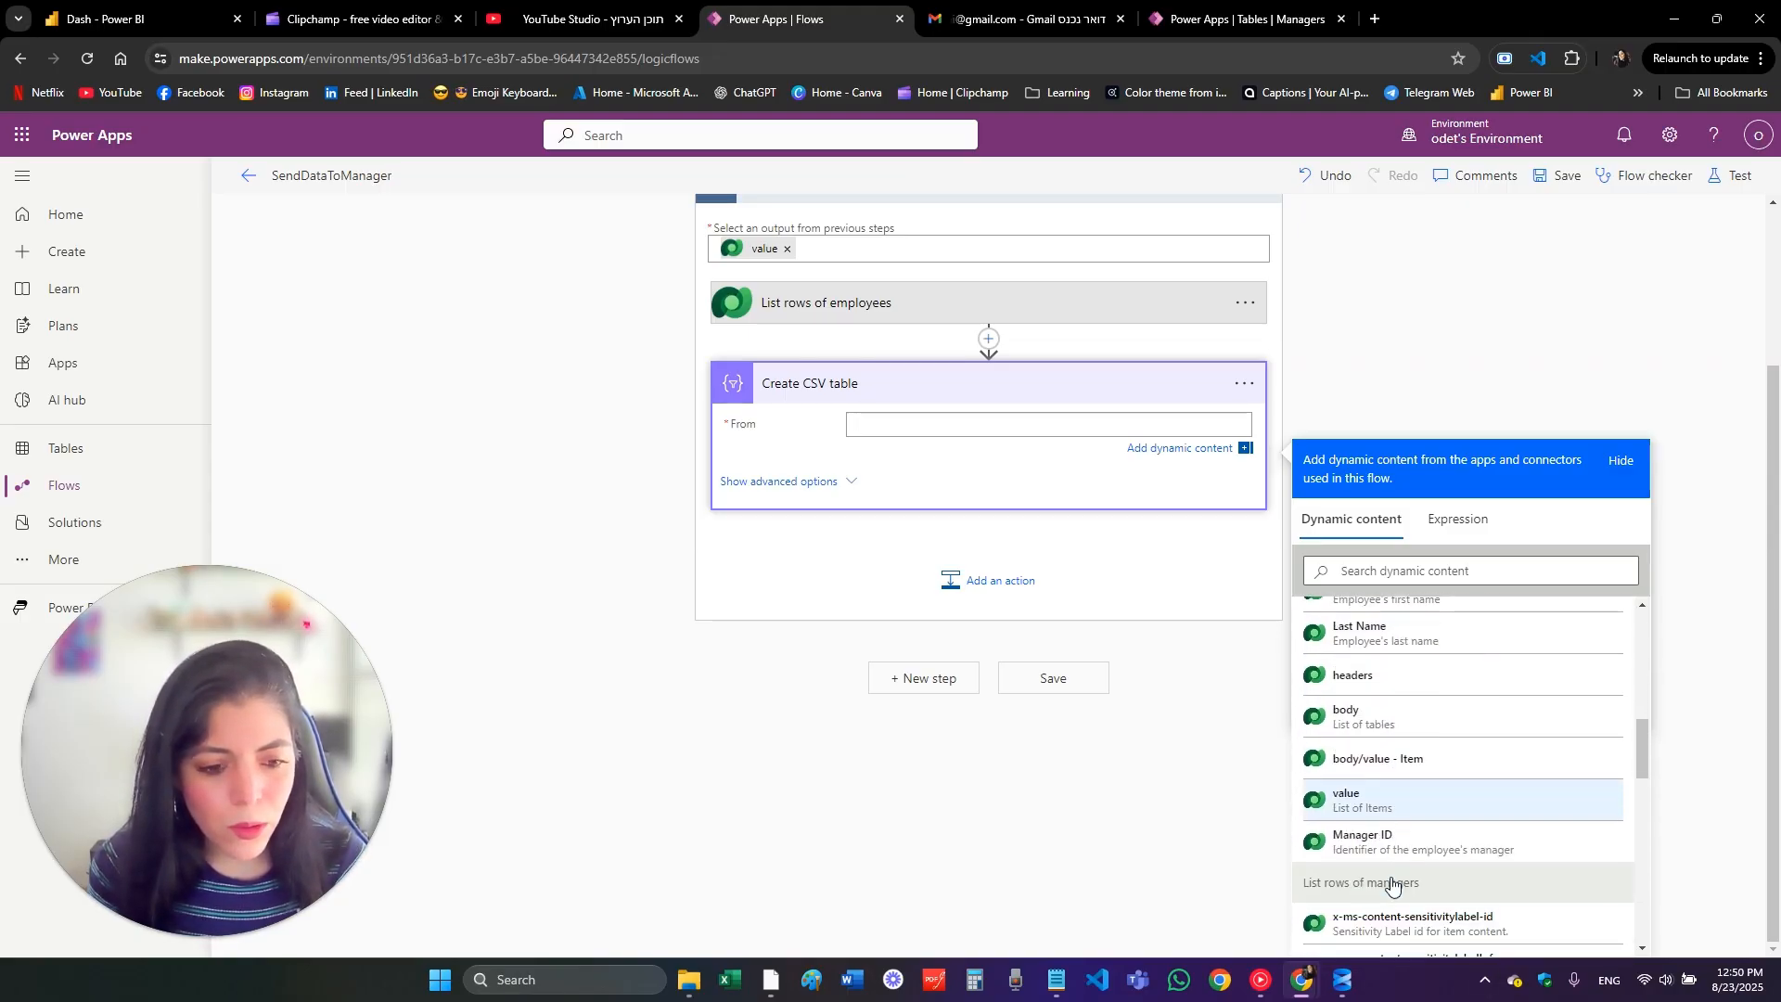
left_click(1405, 810)
left_click(949, 497)
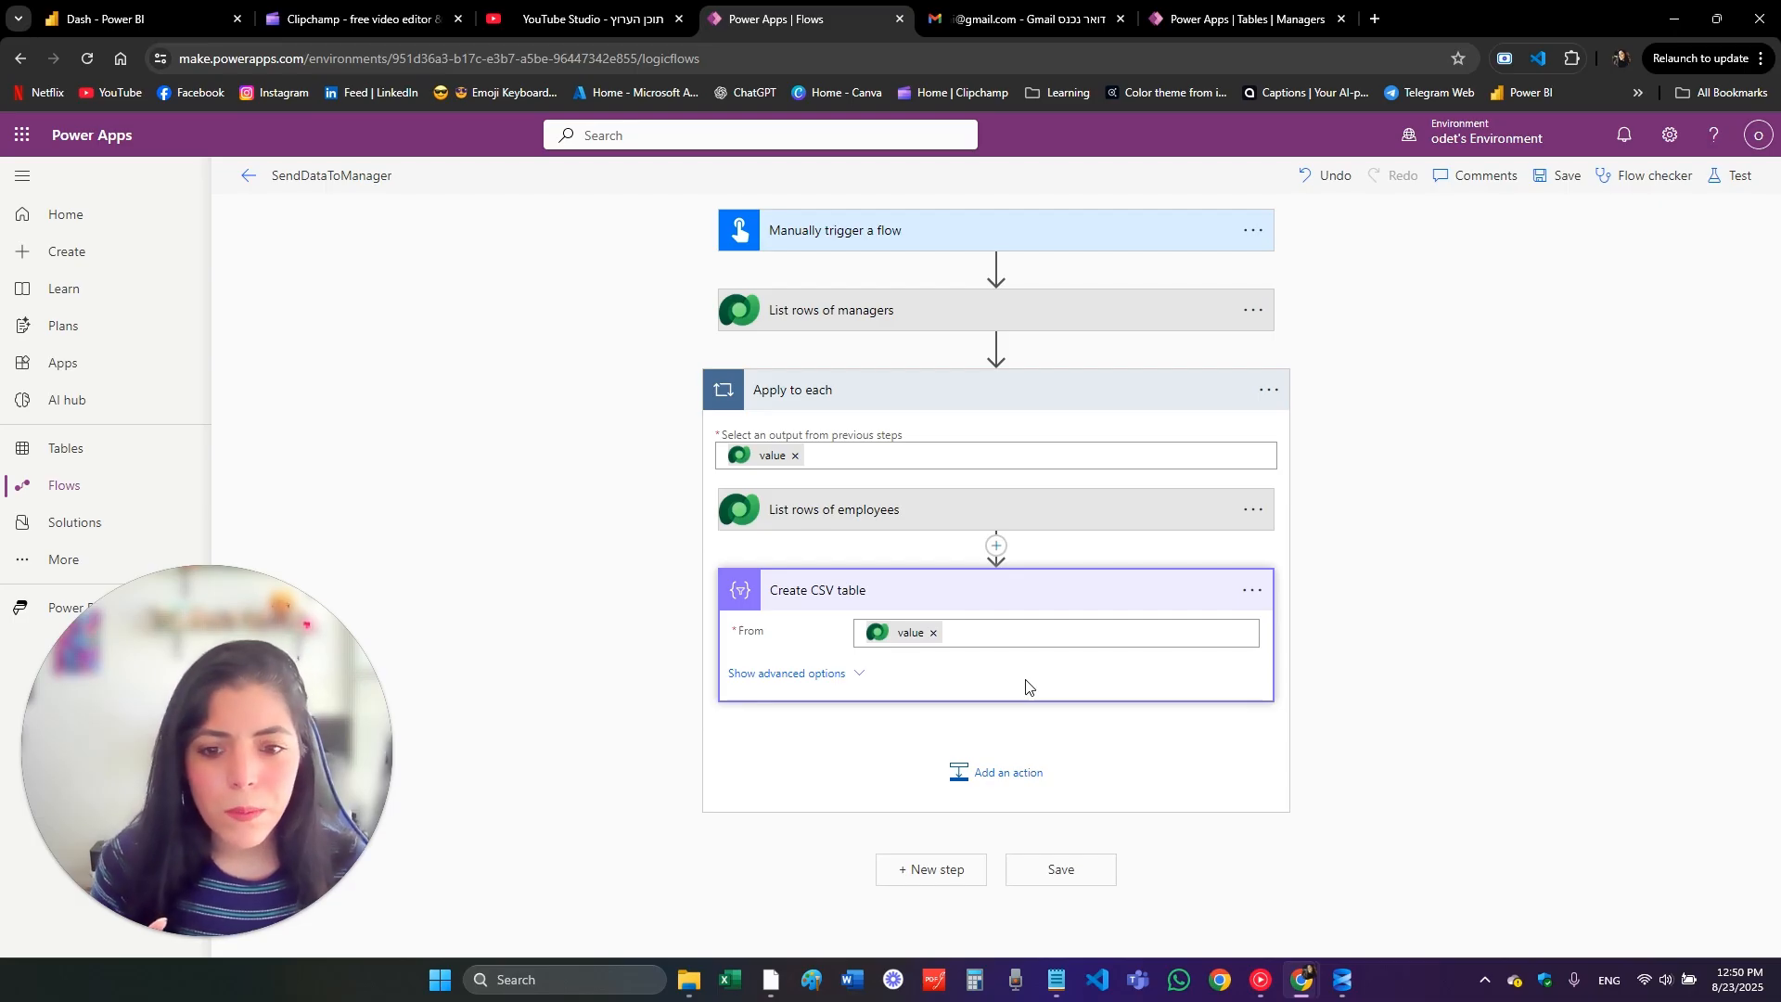
Step: Expand "List rows of employees" and examine the column names it selects
left_click(831, 516)
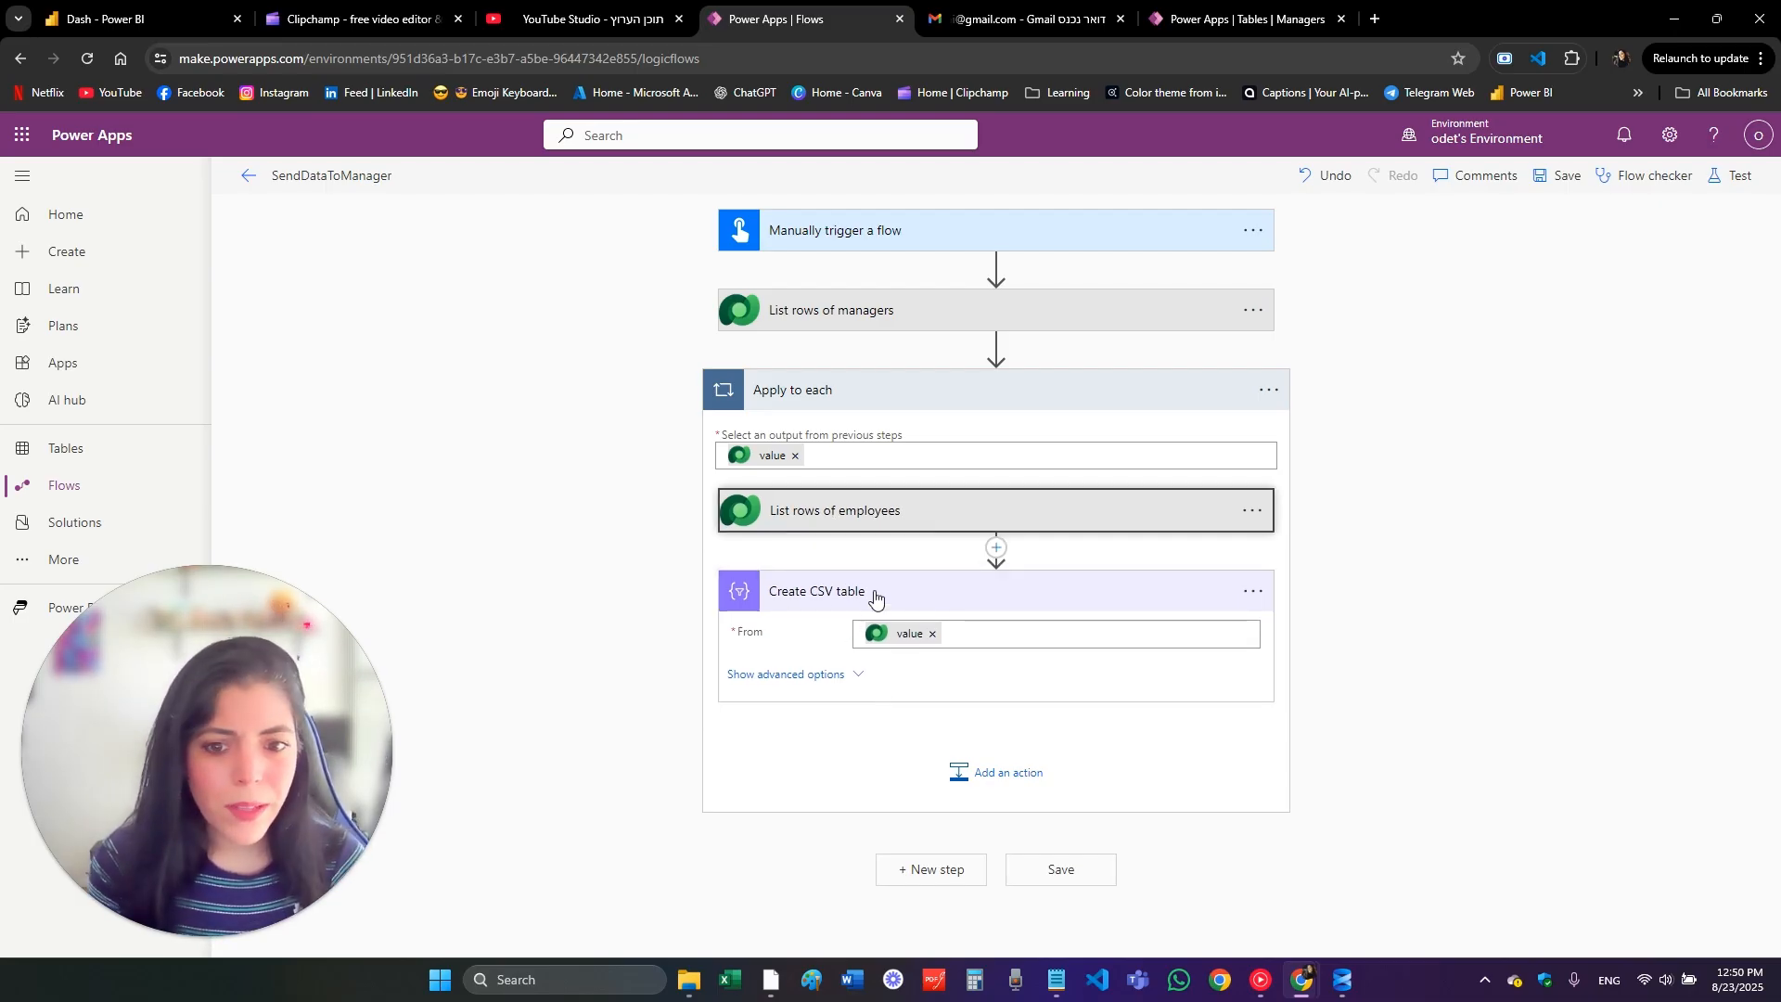
left_click(804, 517)
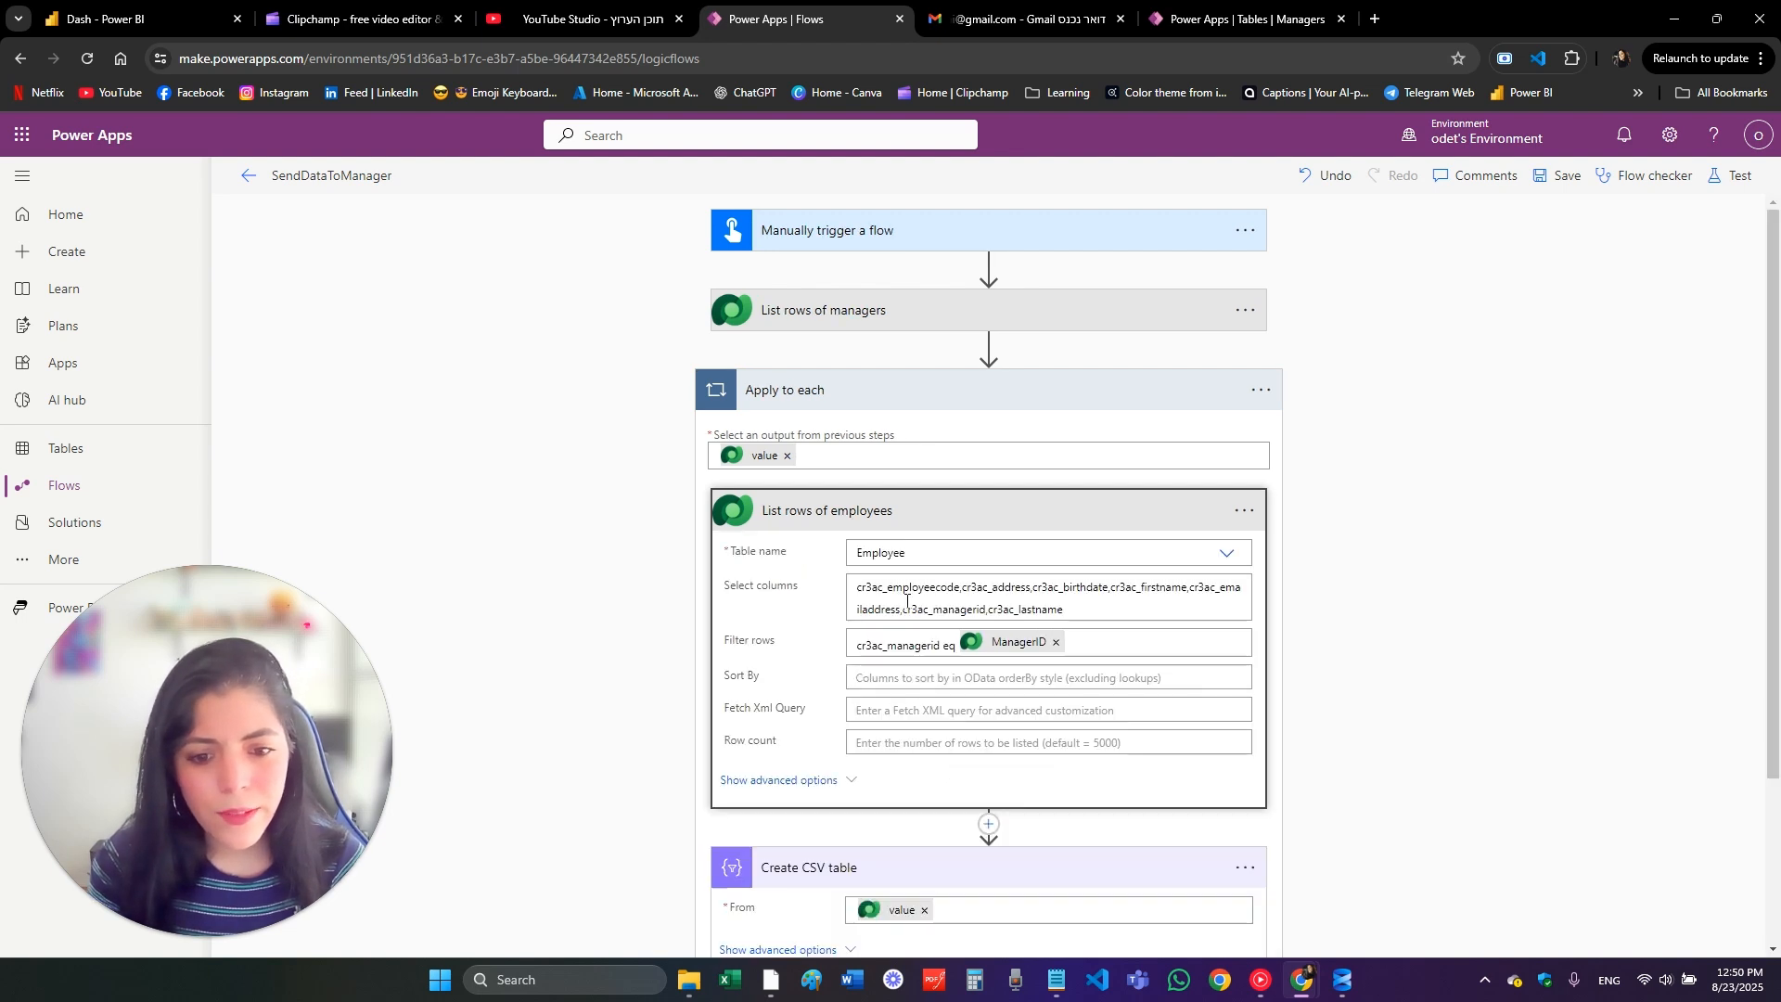
left_click_drag(904, 590, 854, 589)
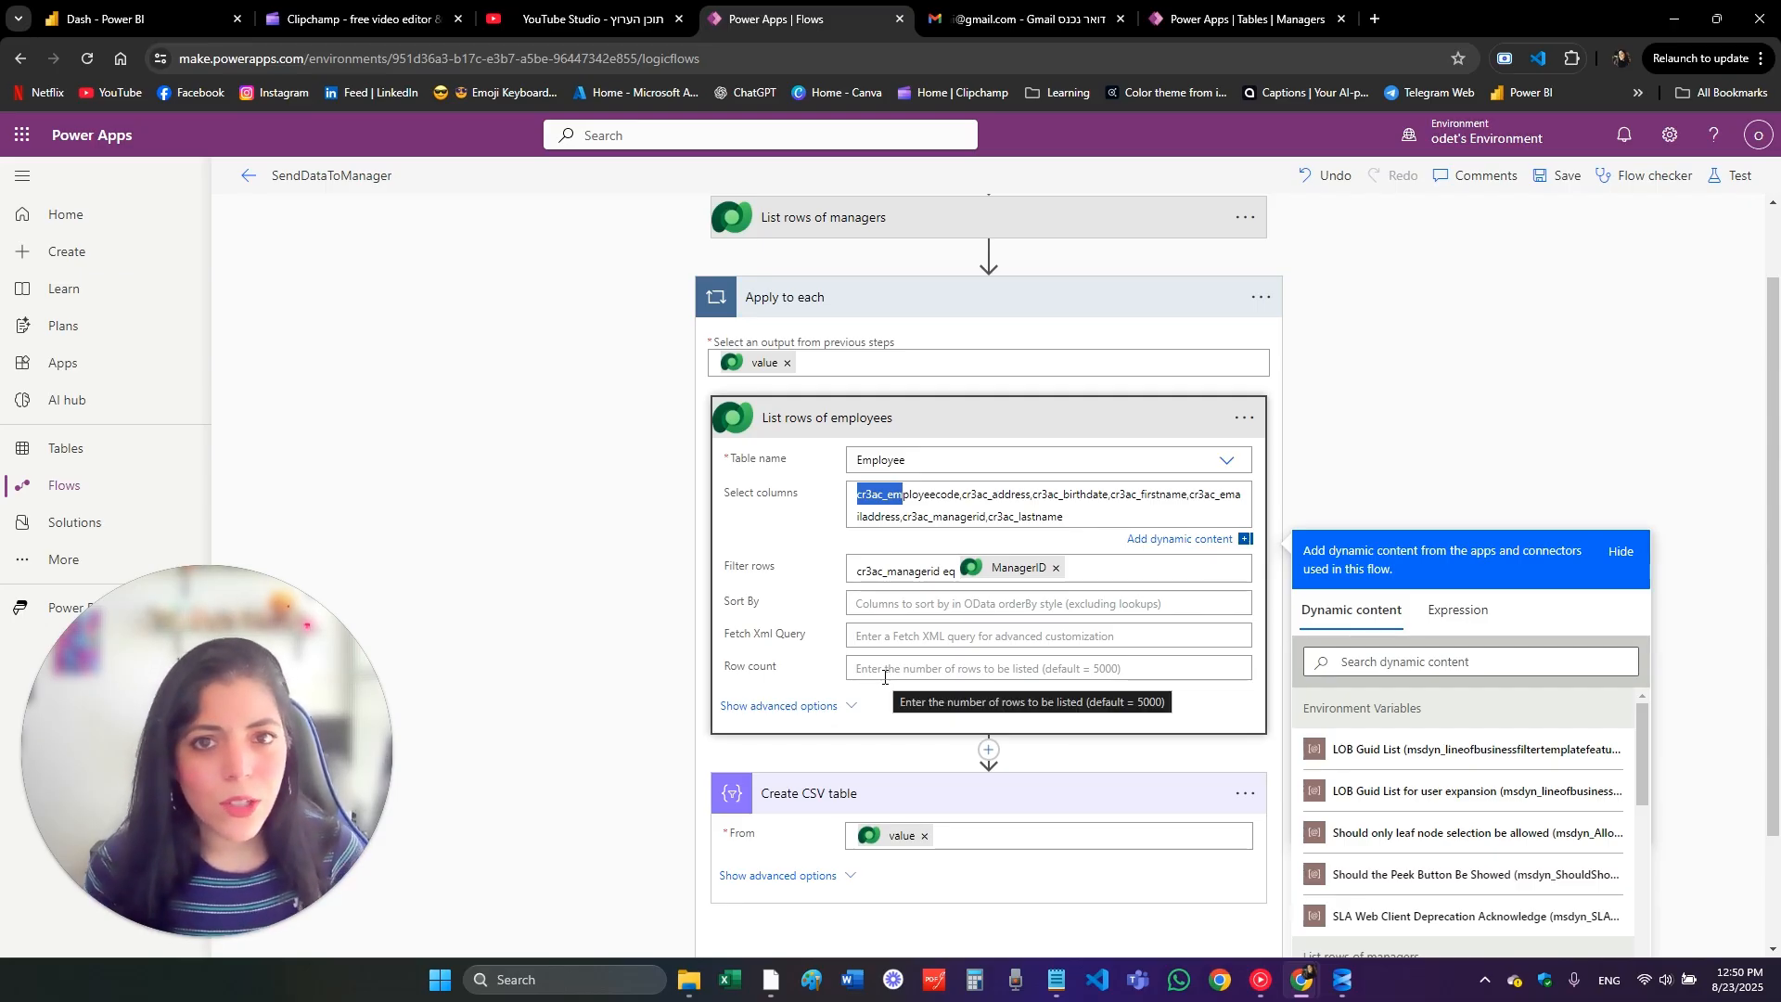
Step: Show the advanced options of Create CSV table and set its columns to Custom
scroll(834, 714, "down", 2)
left_click(784, 748)
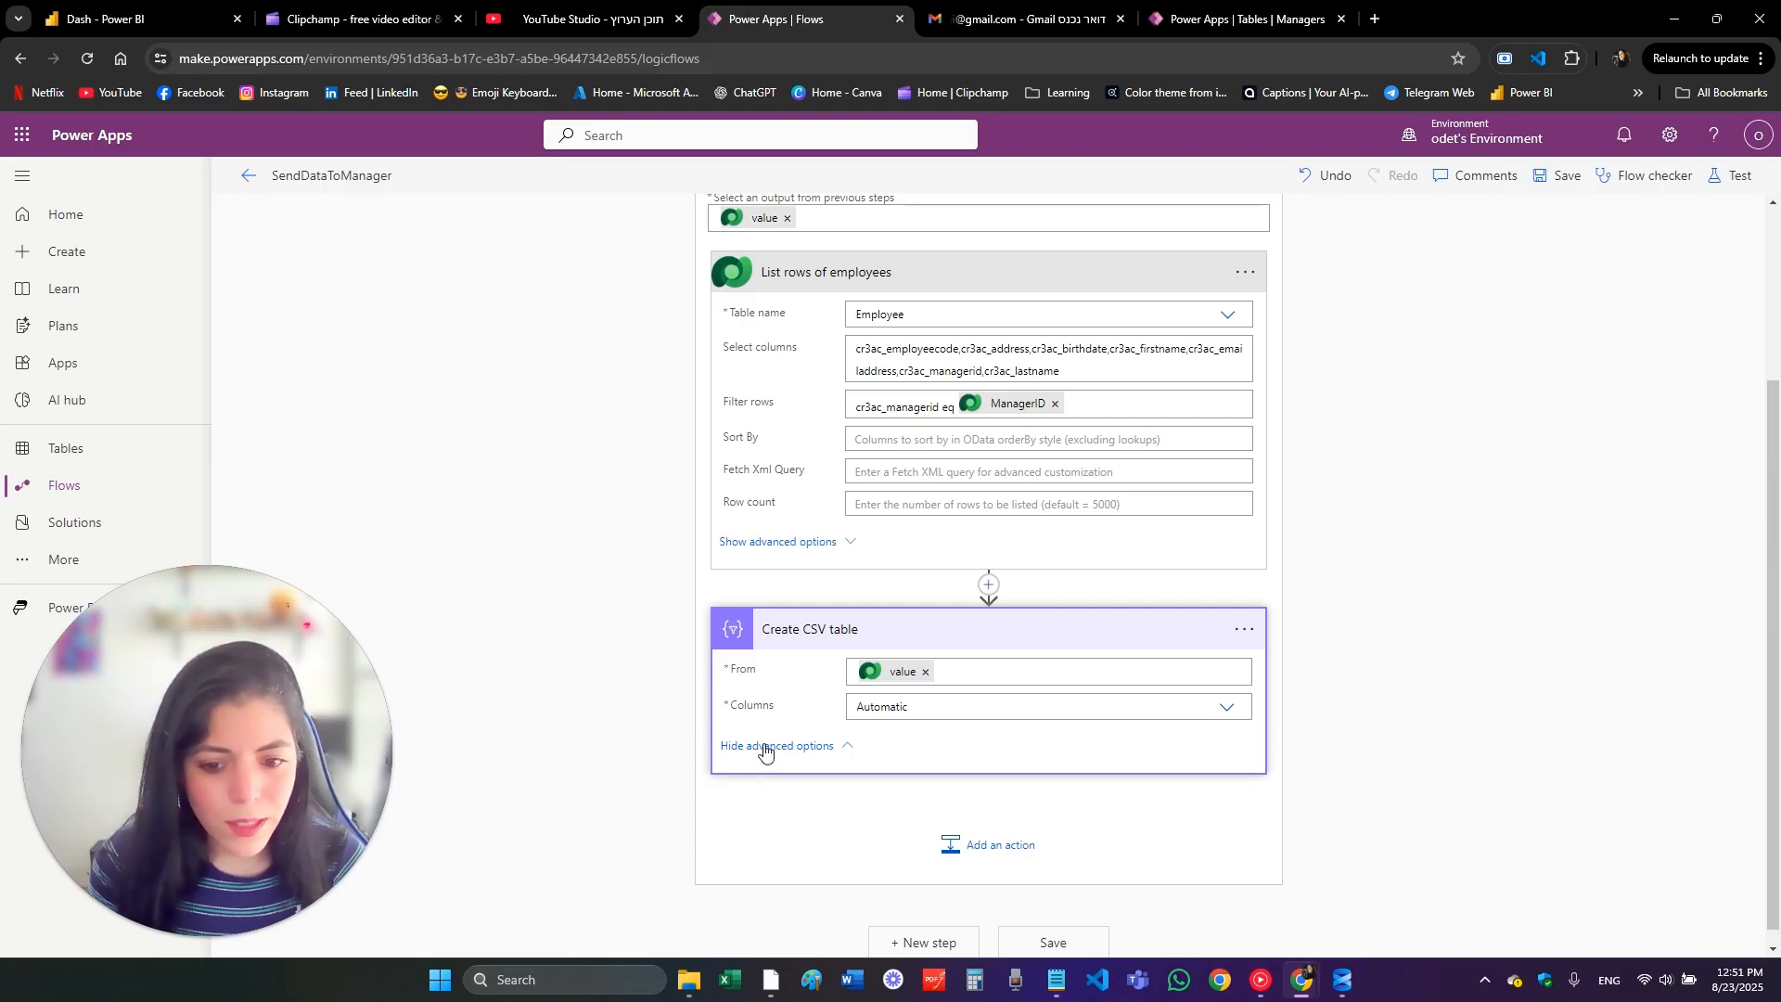
left_click(883, 708)
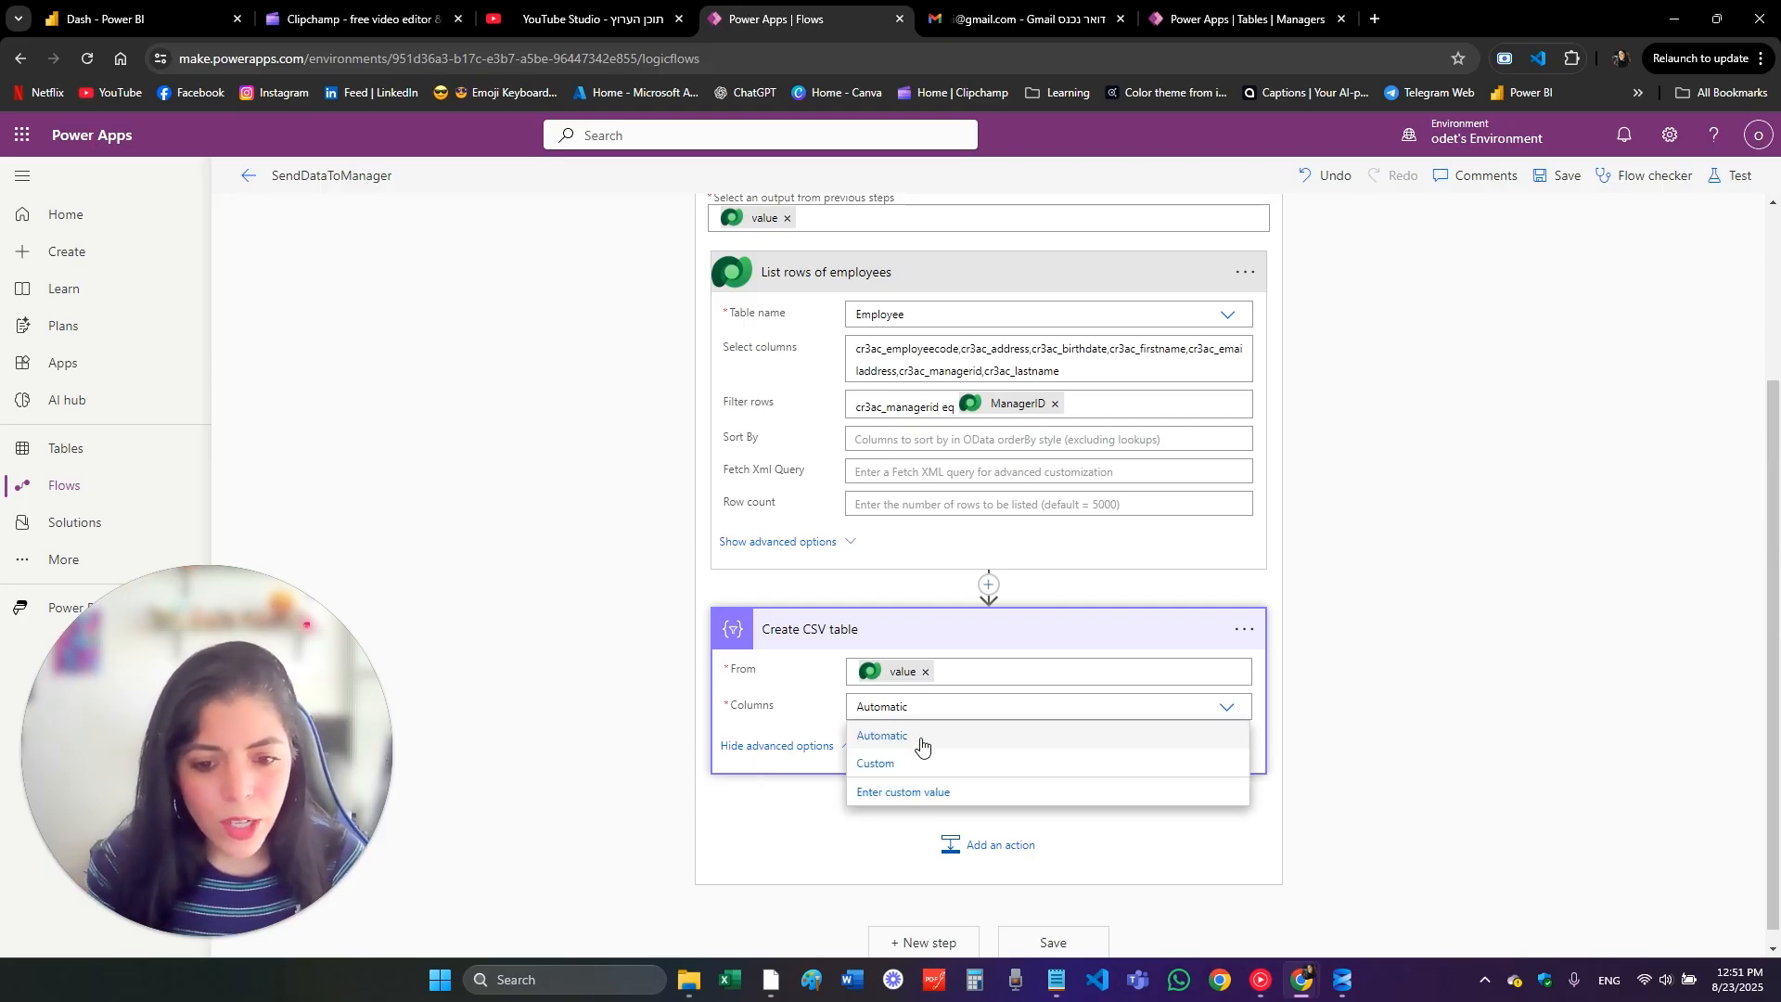
left_click(872, 767)
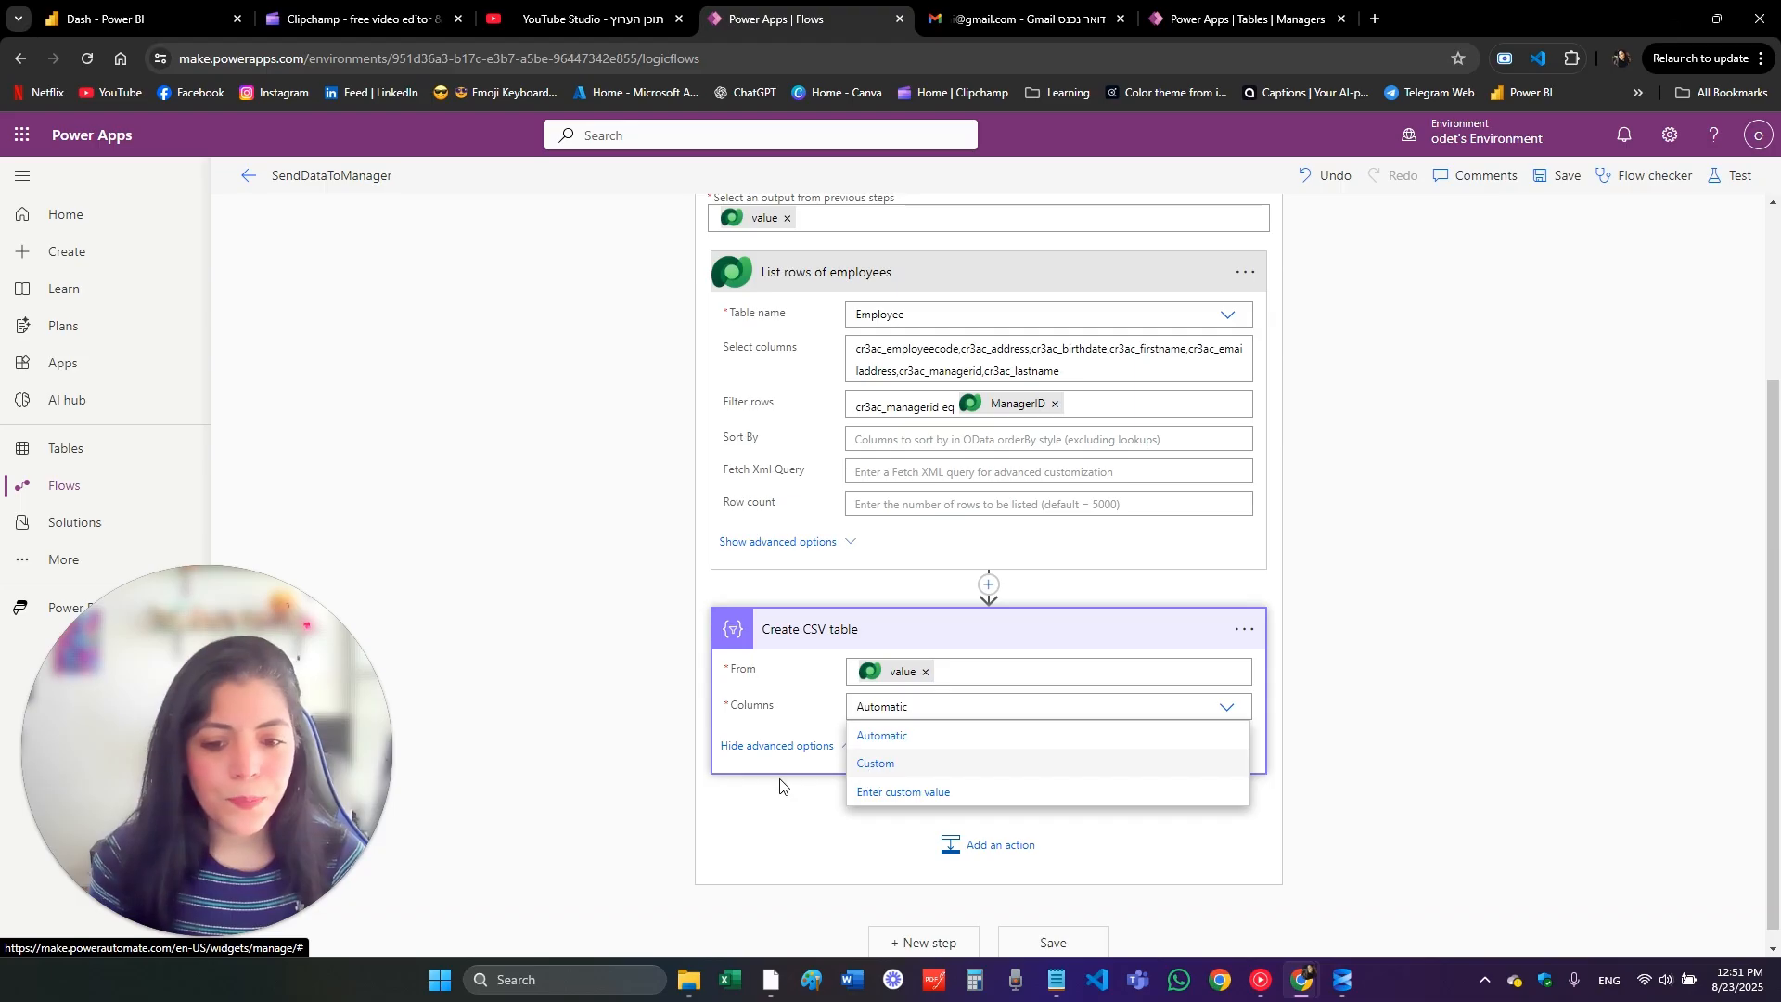
Step: Try mapping a custom CSV column to the employee Address dynamic value, and remove that column row
left_click(742, 756)
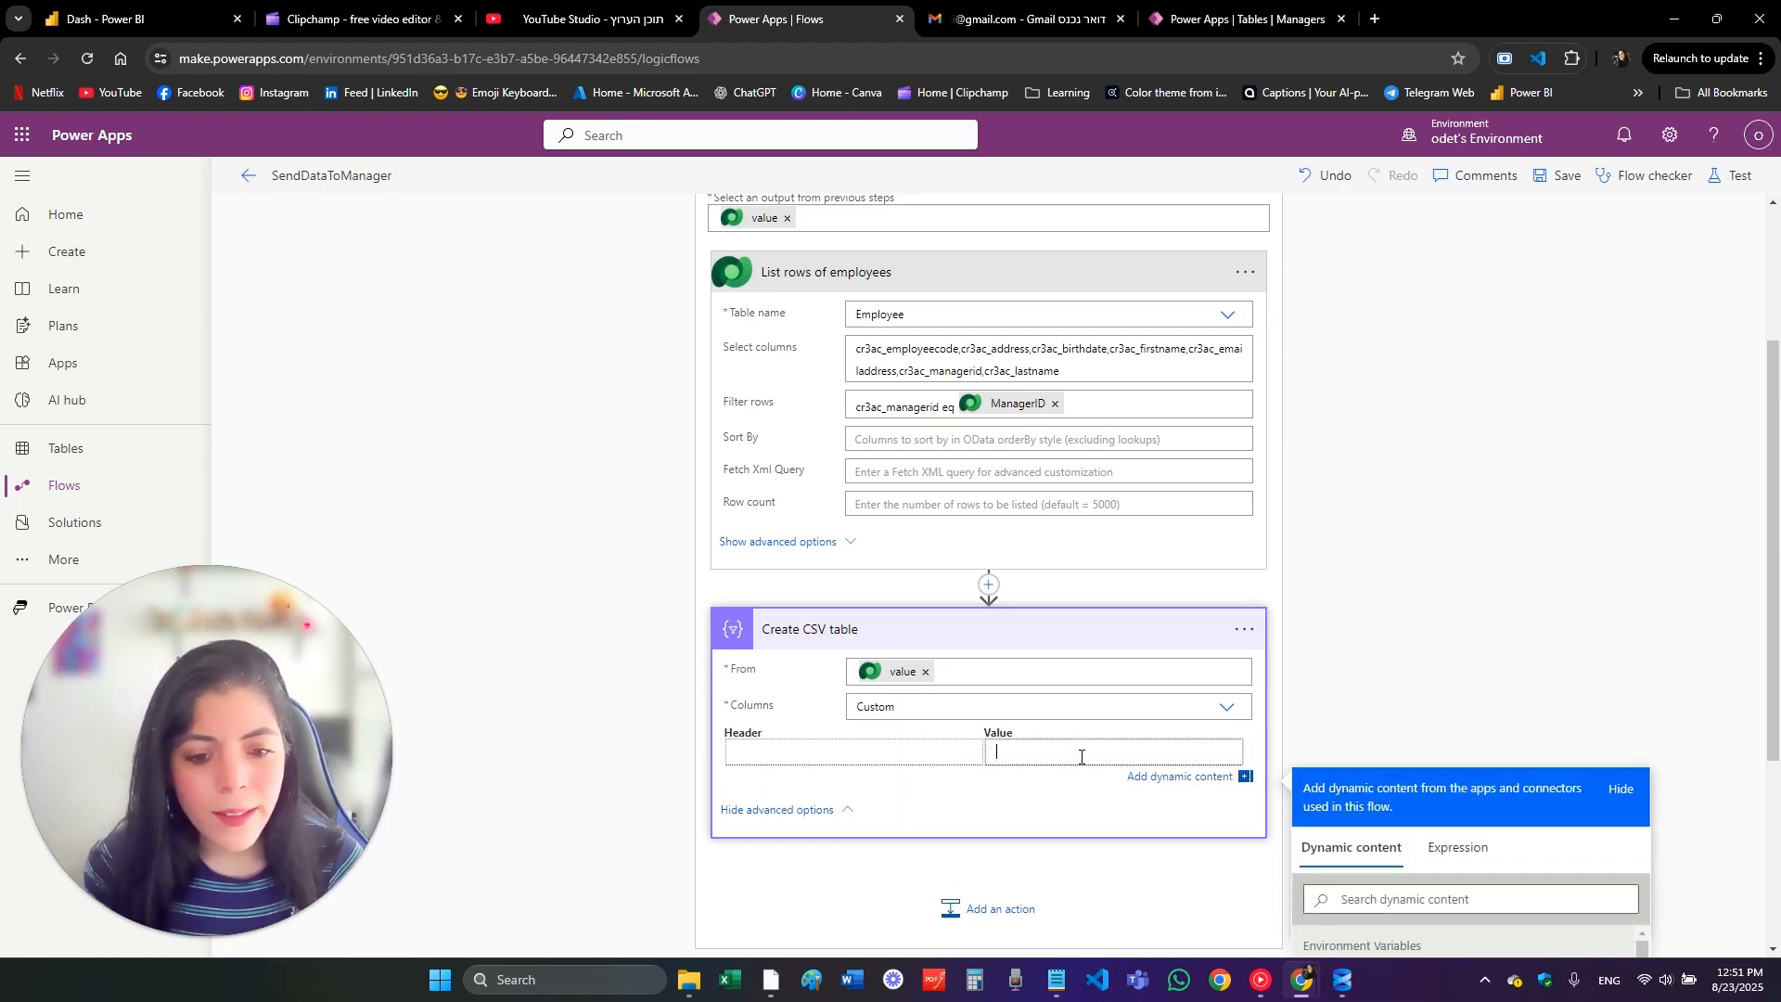
scroll(990, 907, "down", 2)
scroll(1495, 829, "down", 5)
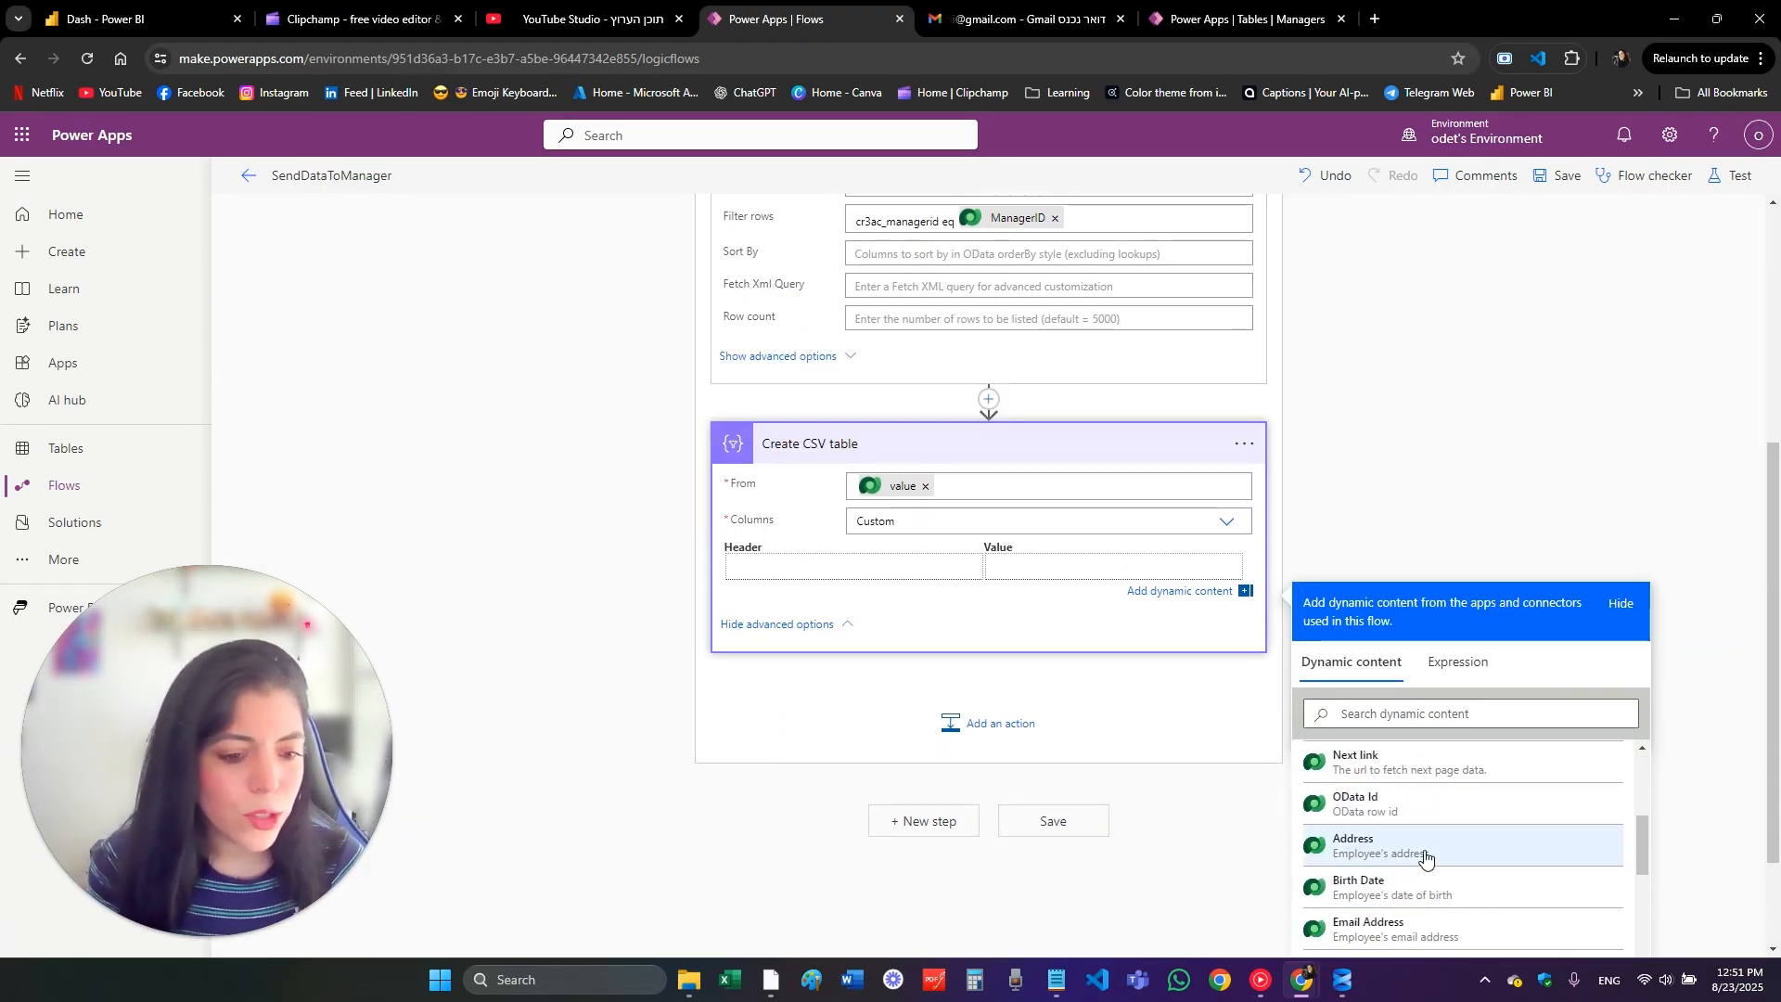
left_click(1378, 858)
left_click(954, 574)
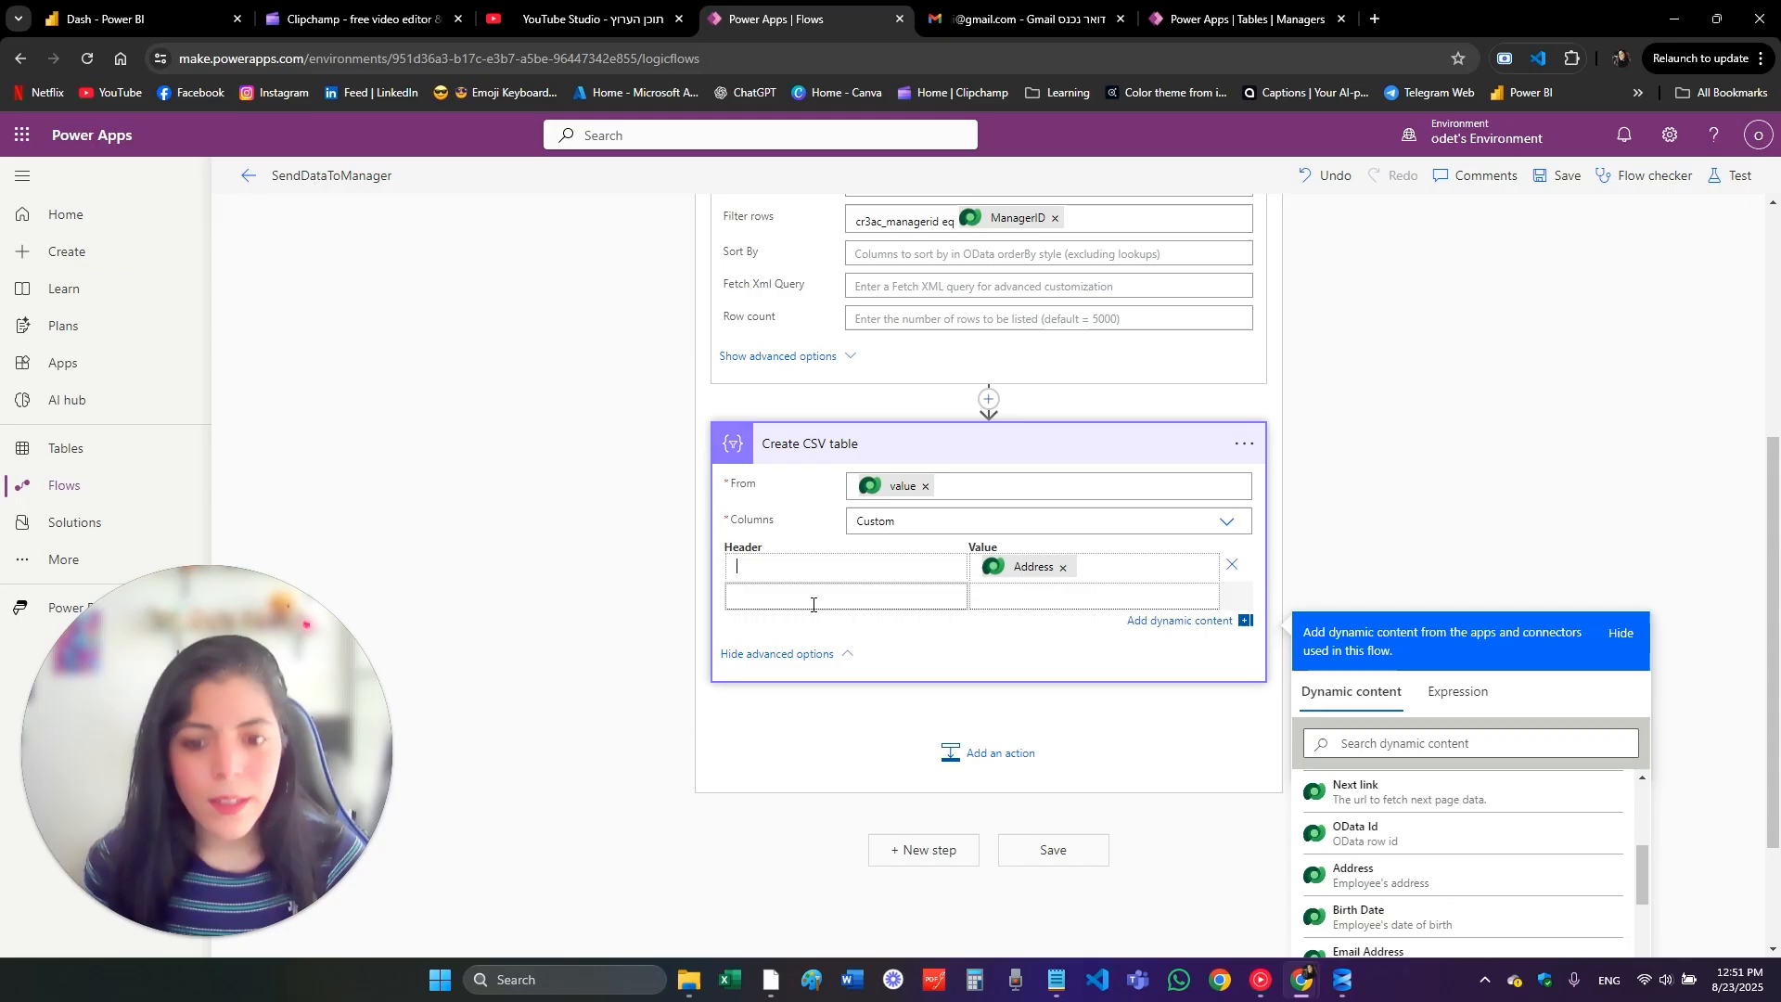
left_click(1232, 564)
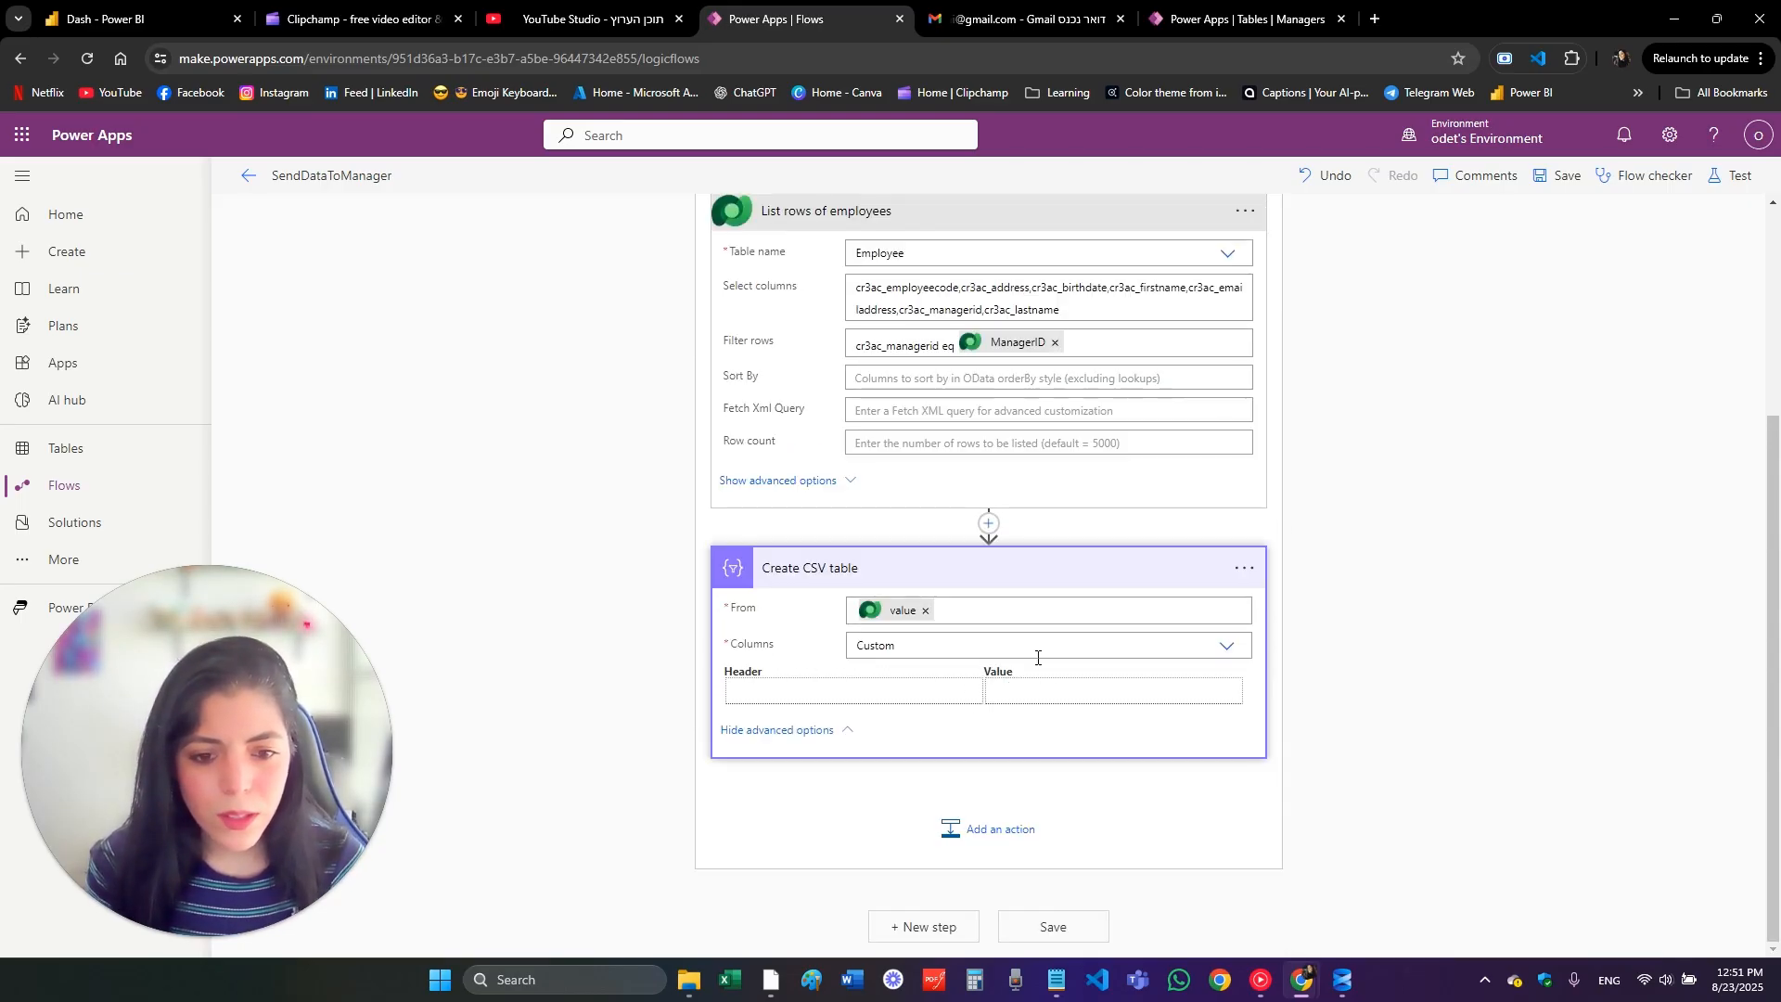
Step: Set the Create CSV table columns to Automatic and hide the action's advanced options
left_click(906, 646)
left_click(899, 675)
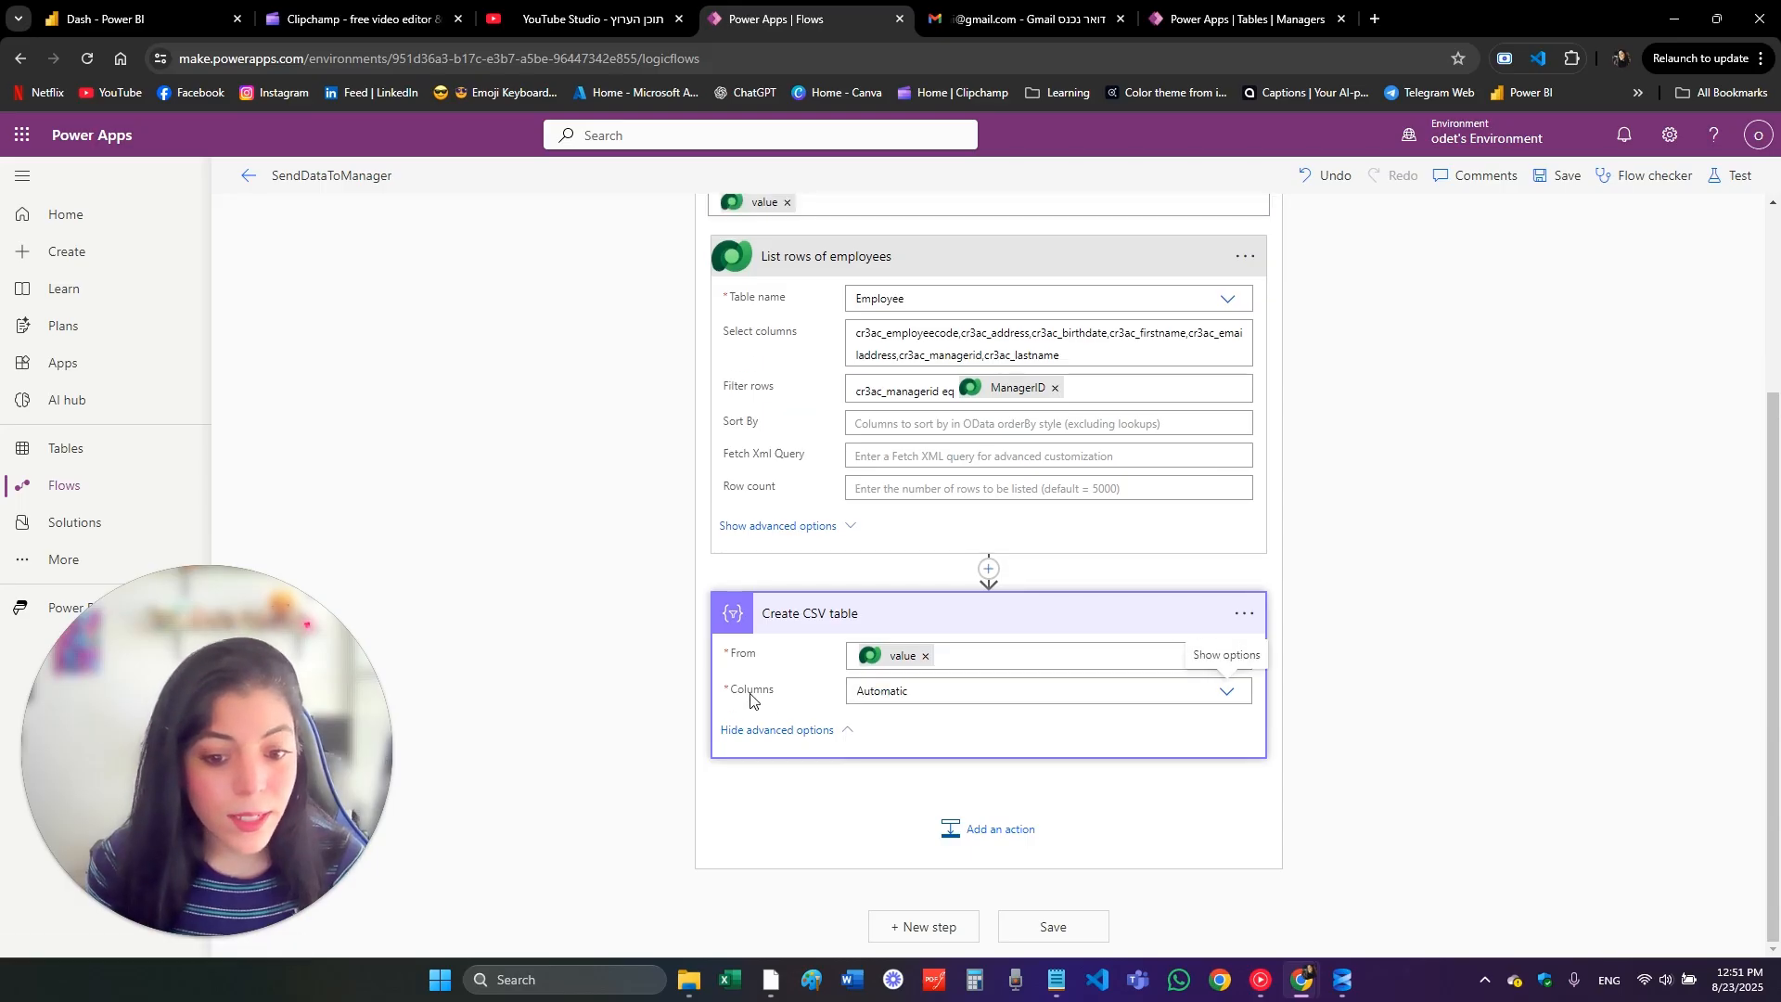
left_click(847, 729)
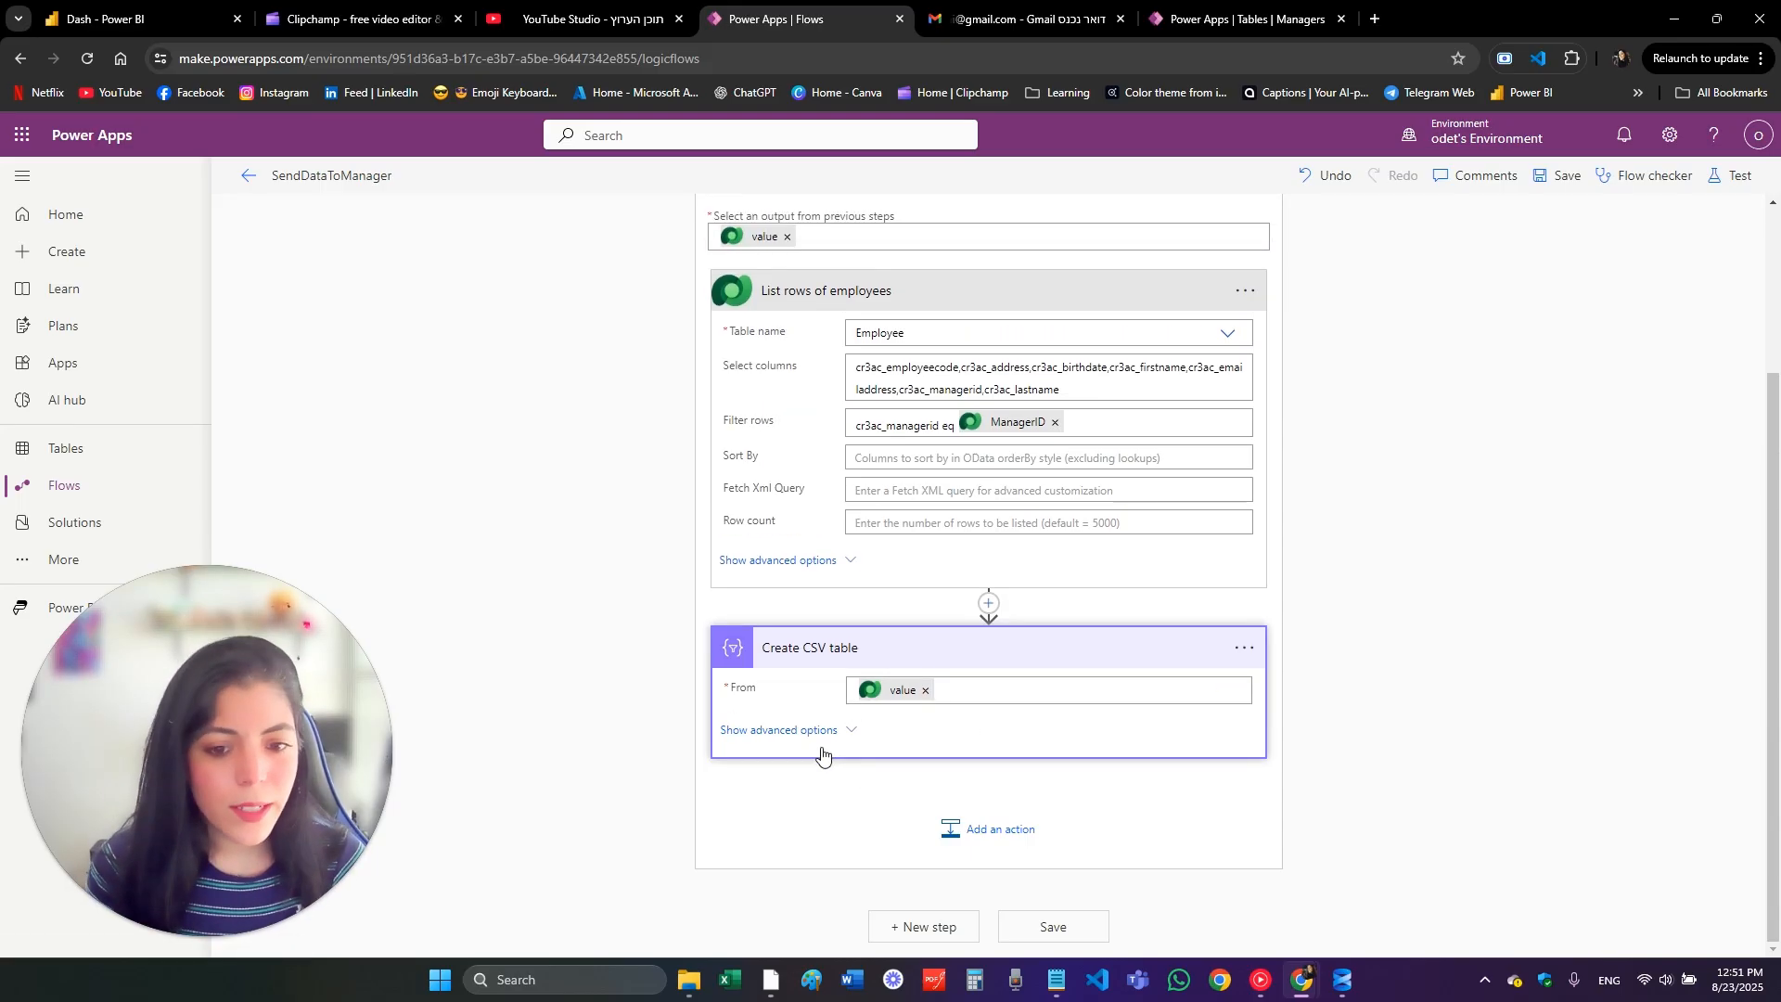
Step: Add the Outlook.com "Send an email (V2)" action after Create CSV table inside the Apply to each loop
left_click(1016, 838)
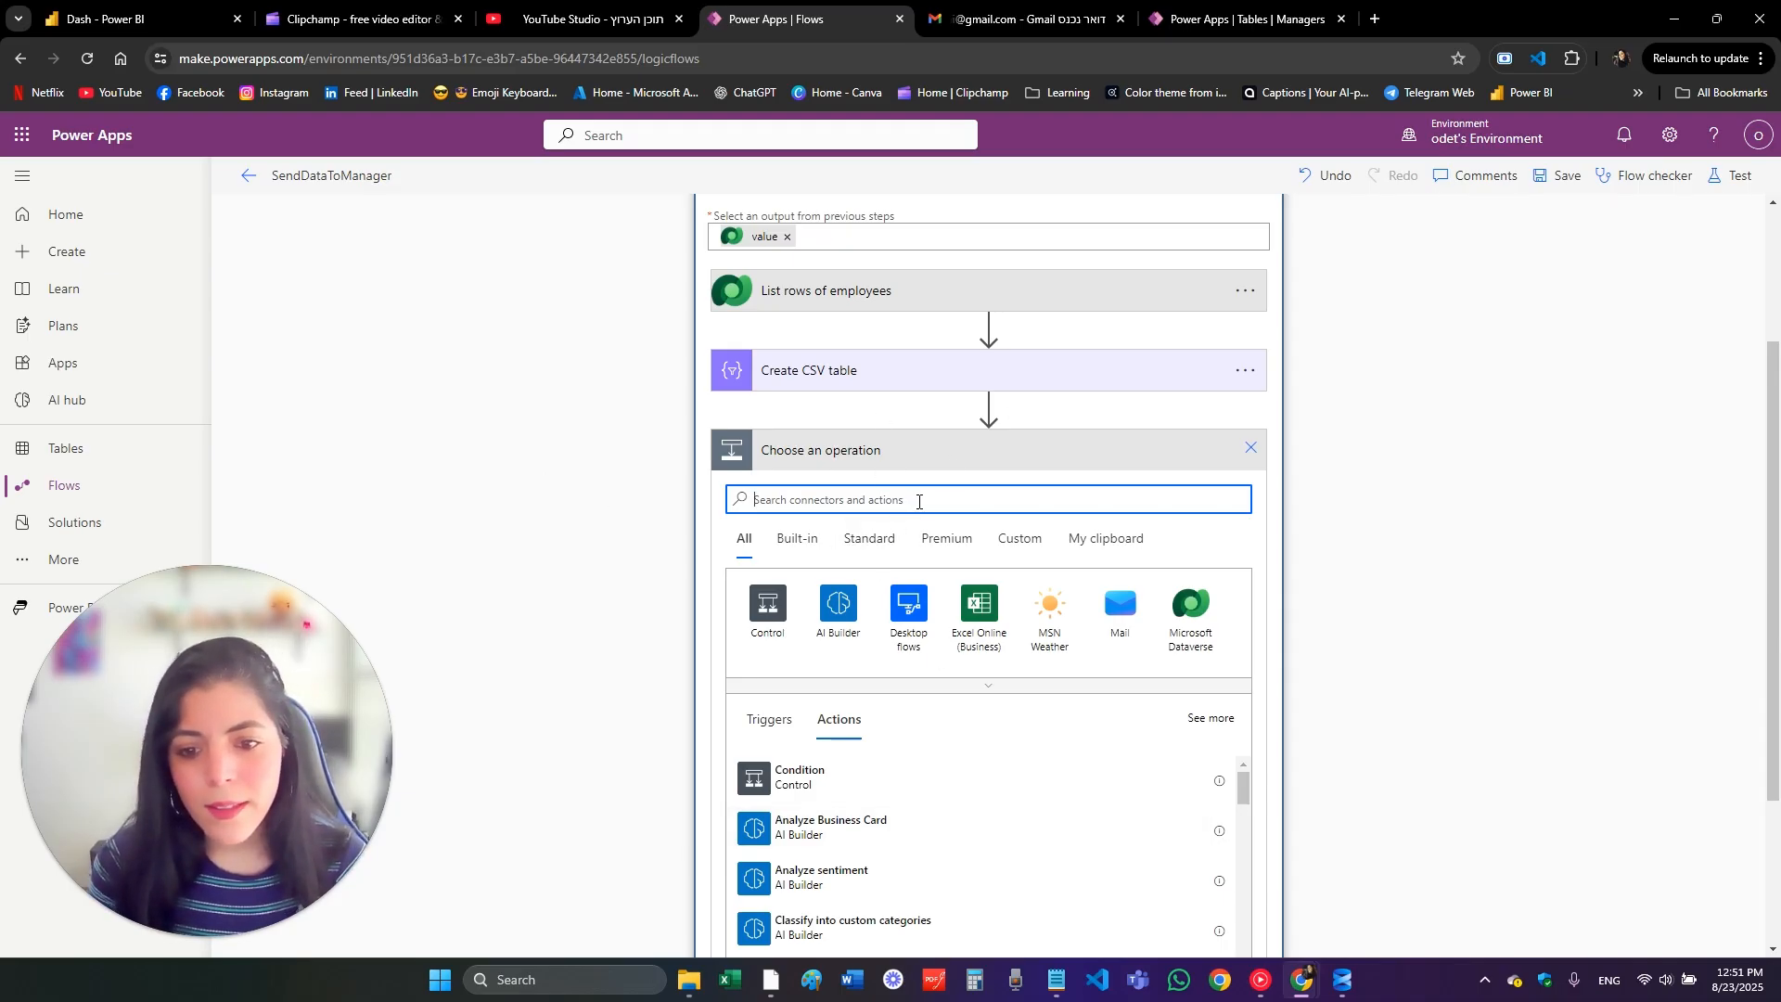
type("send emai")
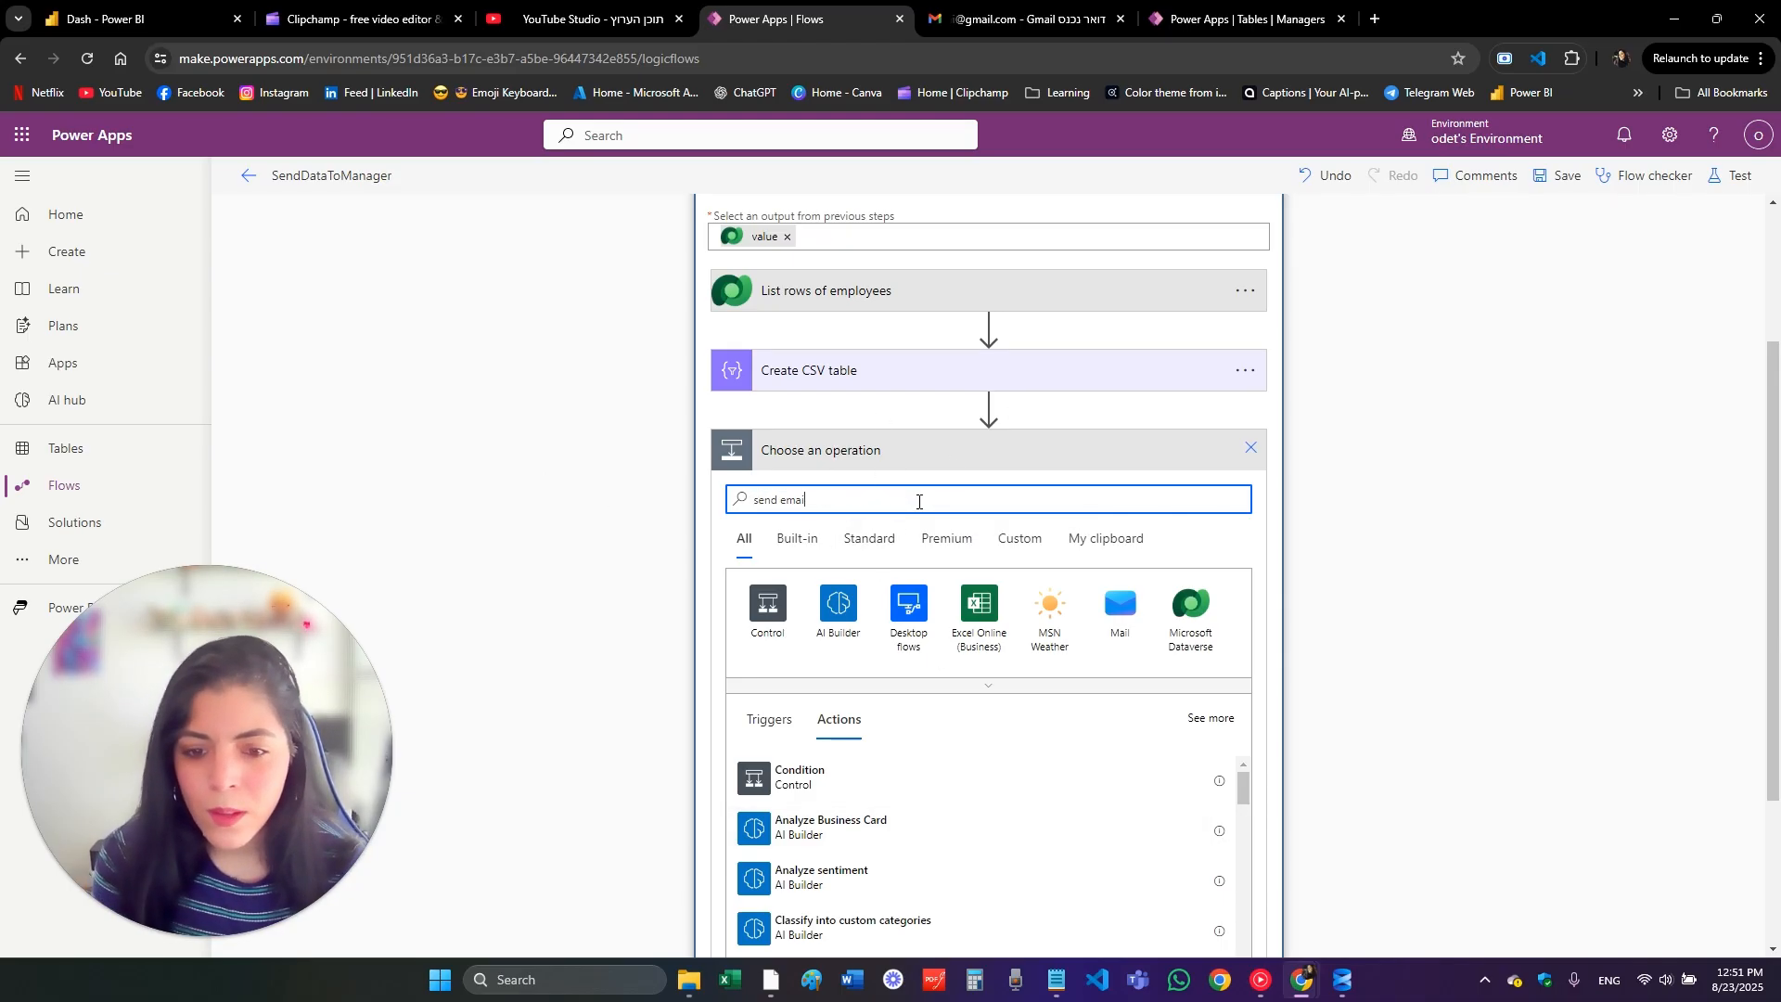
type("l")
scroll(1283, 770, "down", 2)
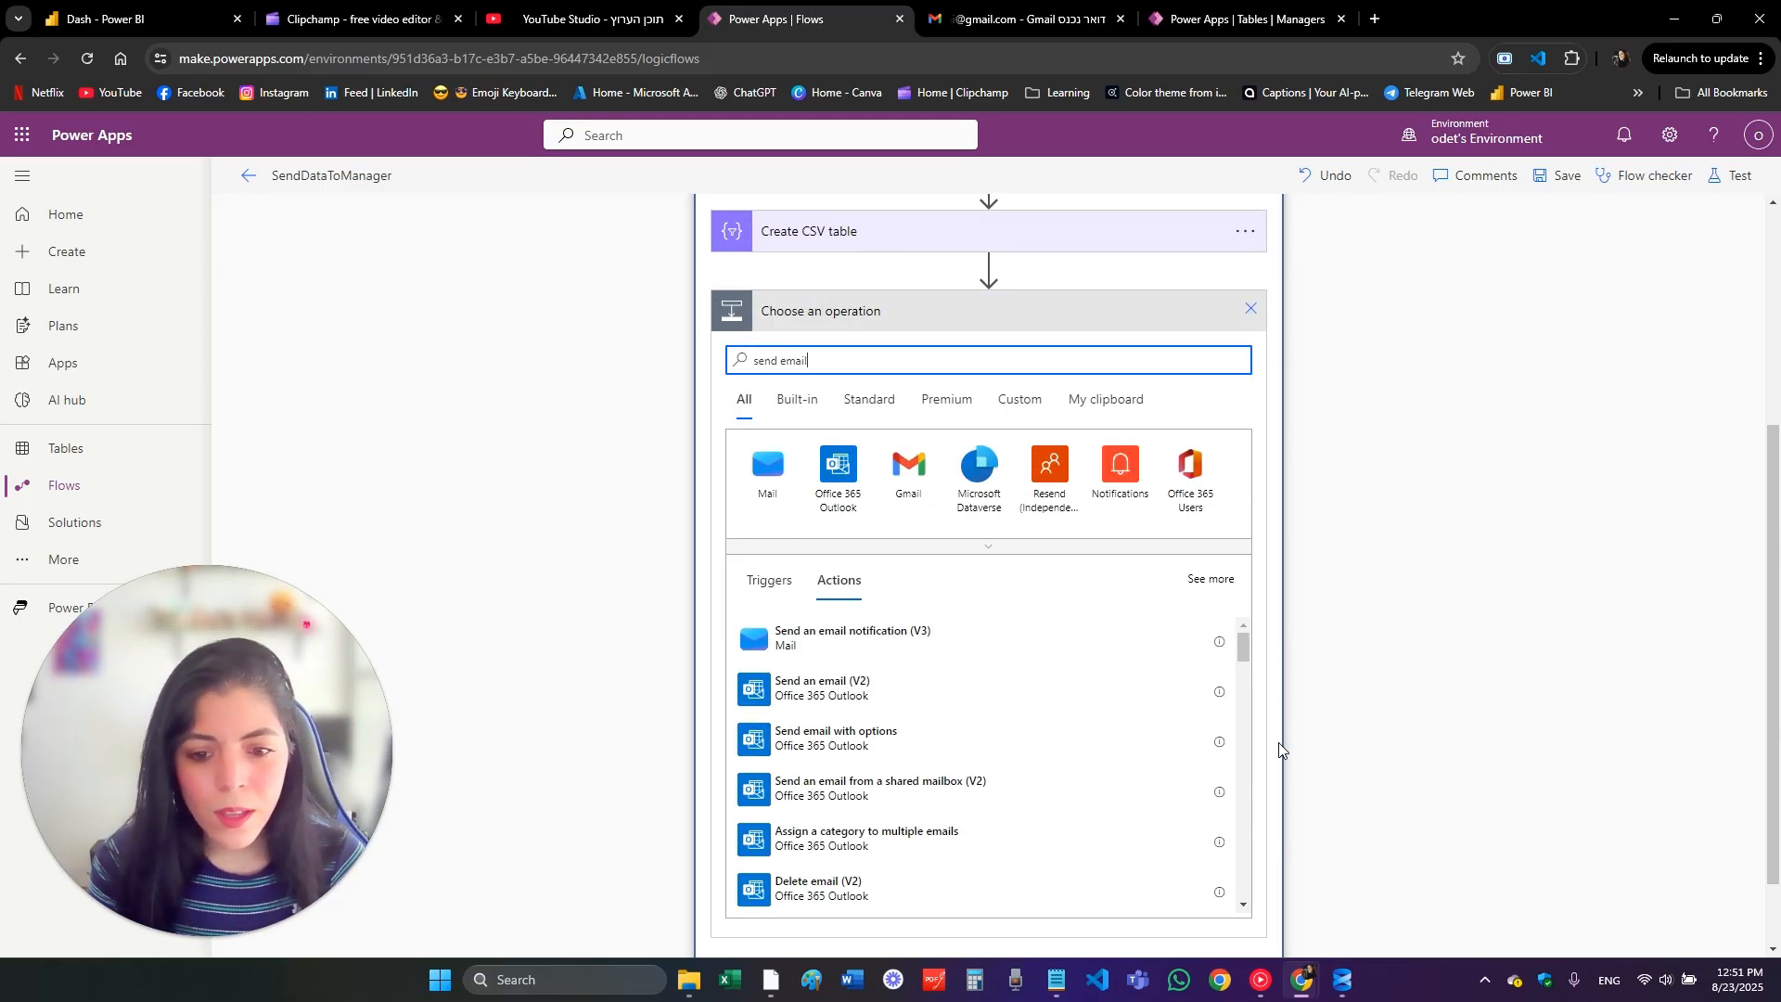
scroll(1070, 684, "down", 5)
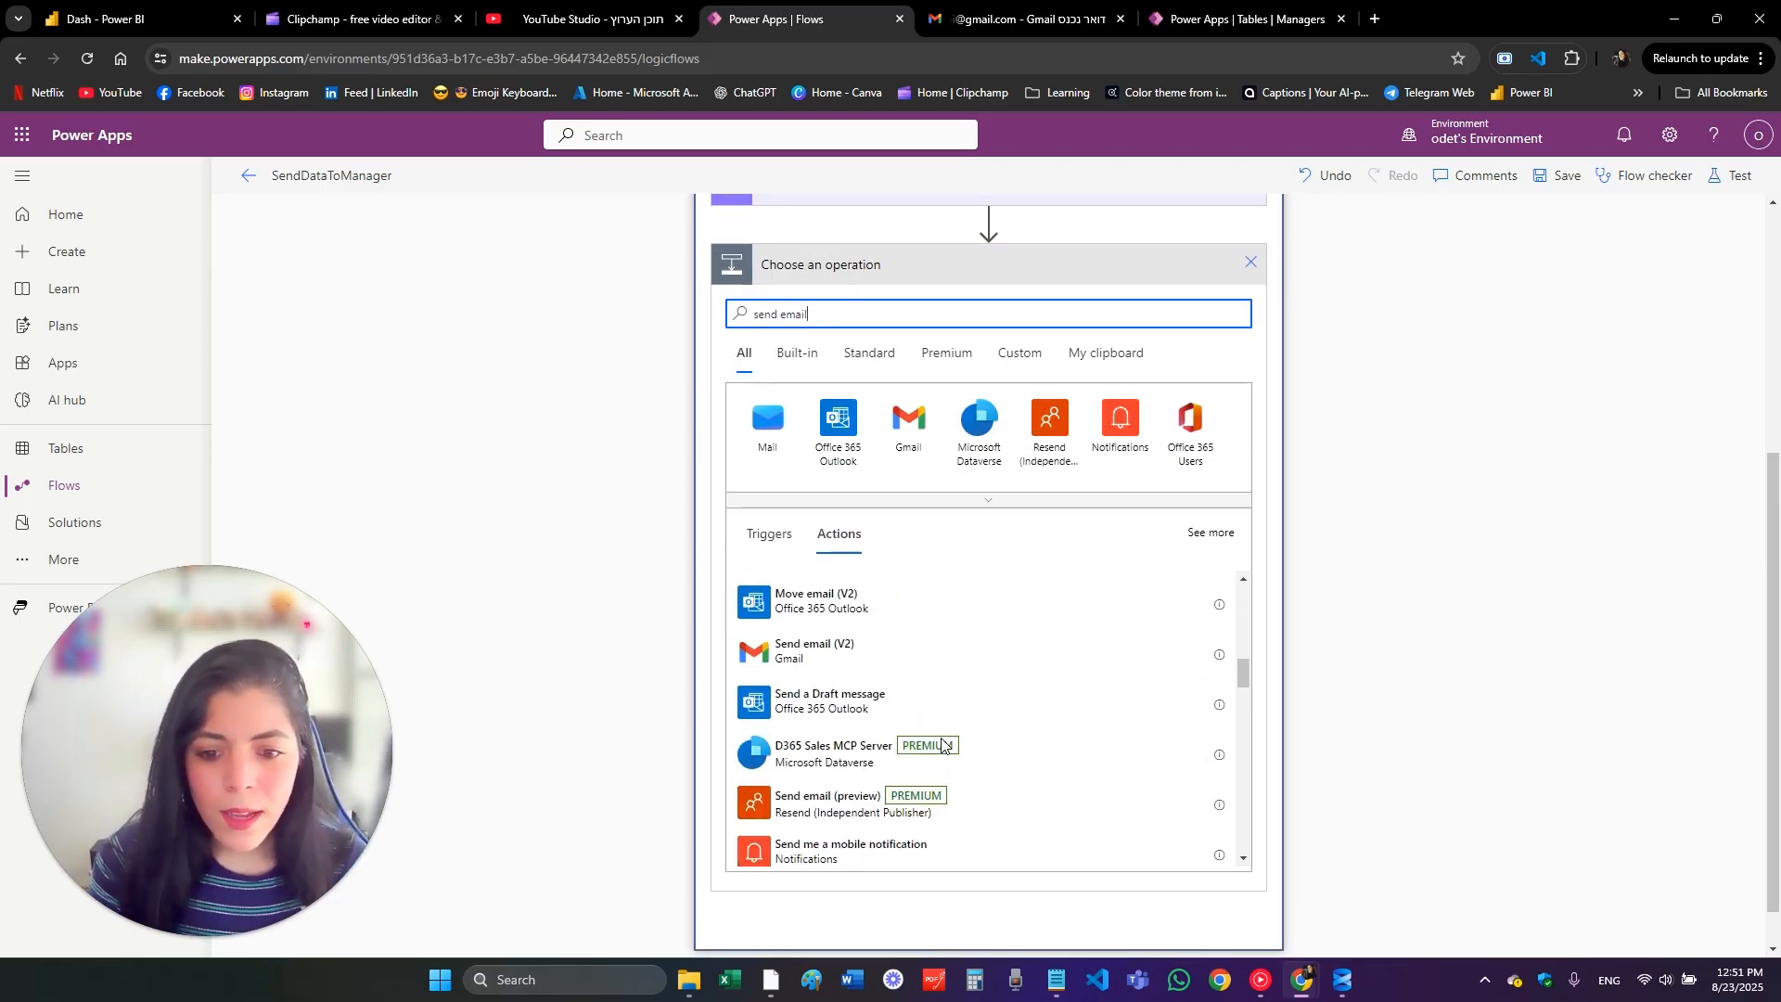
scroll(863, 705, "down", 5)
scroll(814, 688, "up", 2)
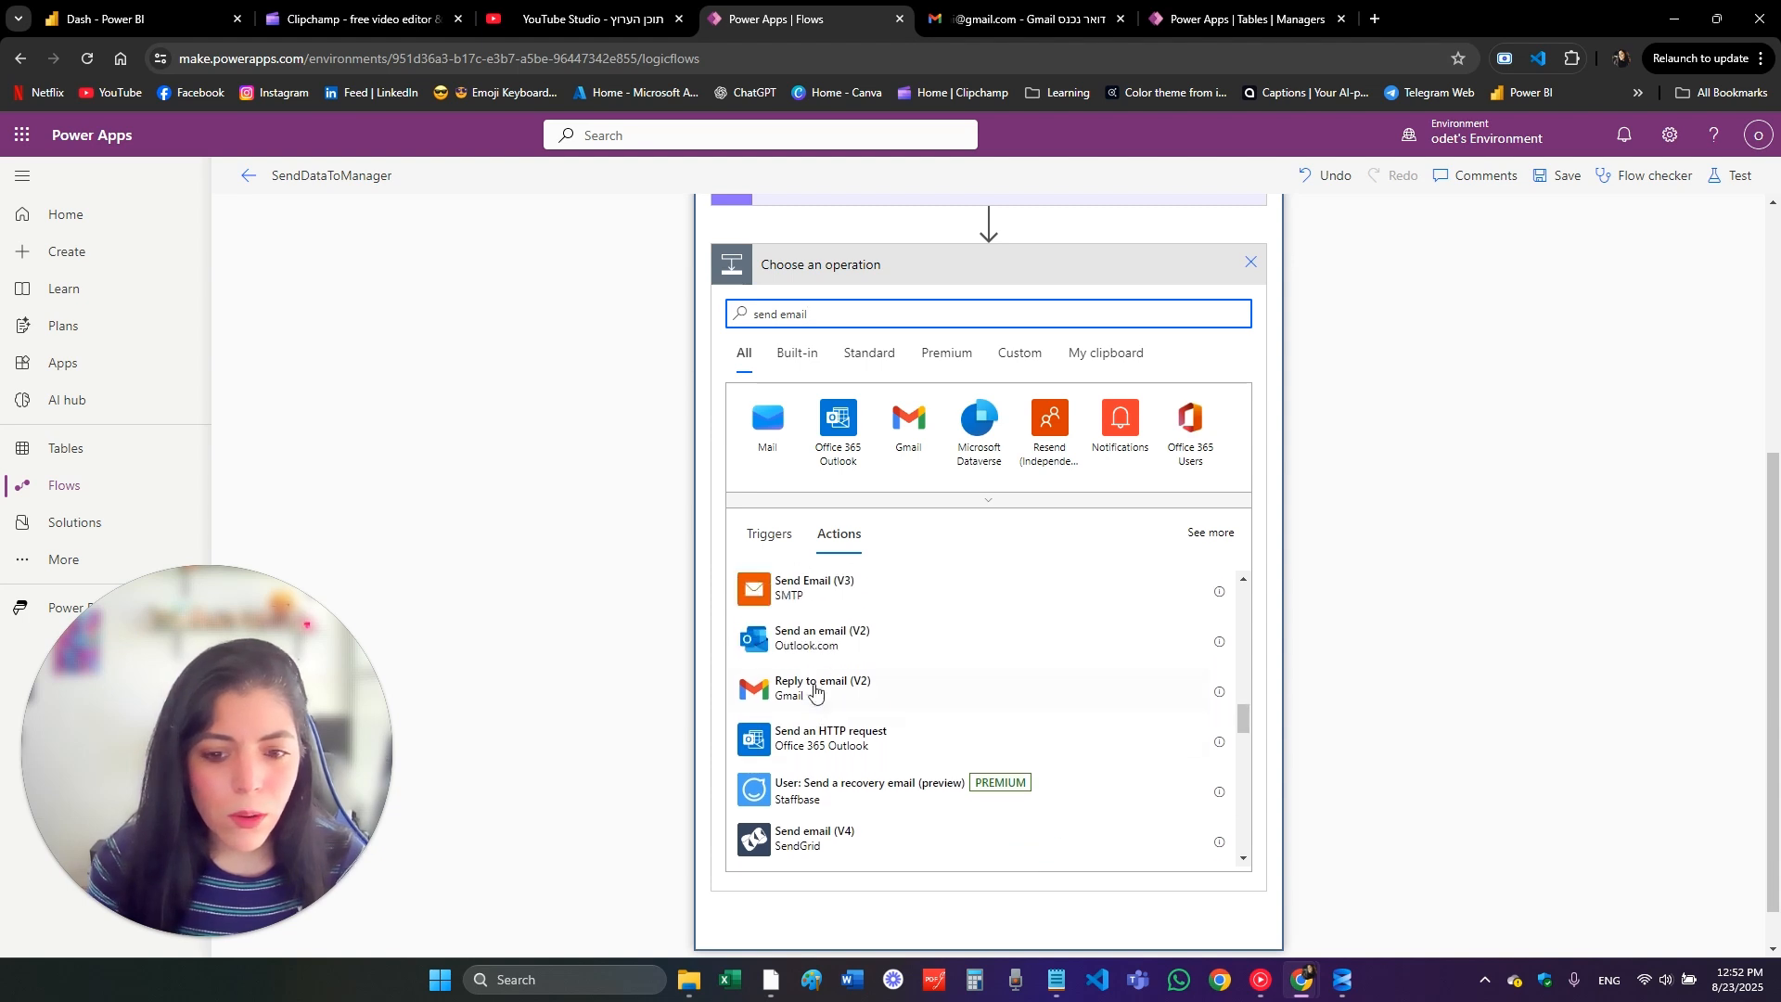
left_click(795, 637)
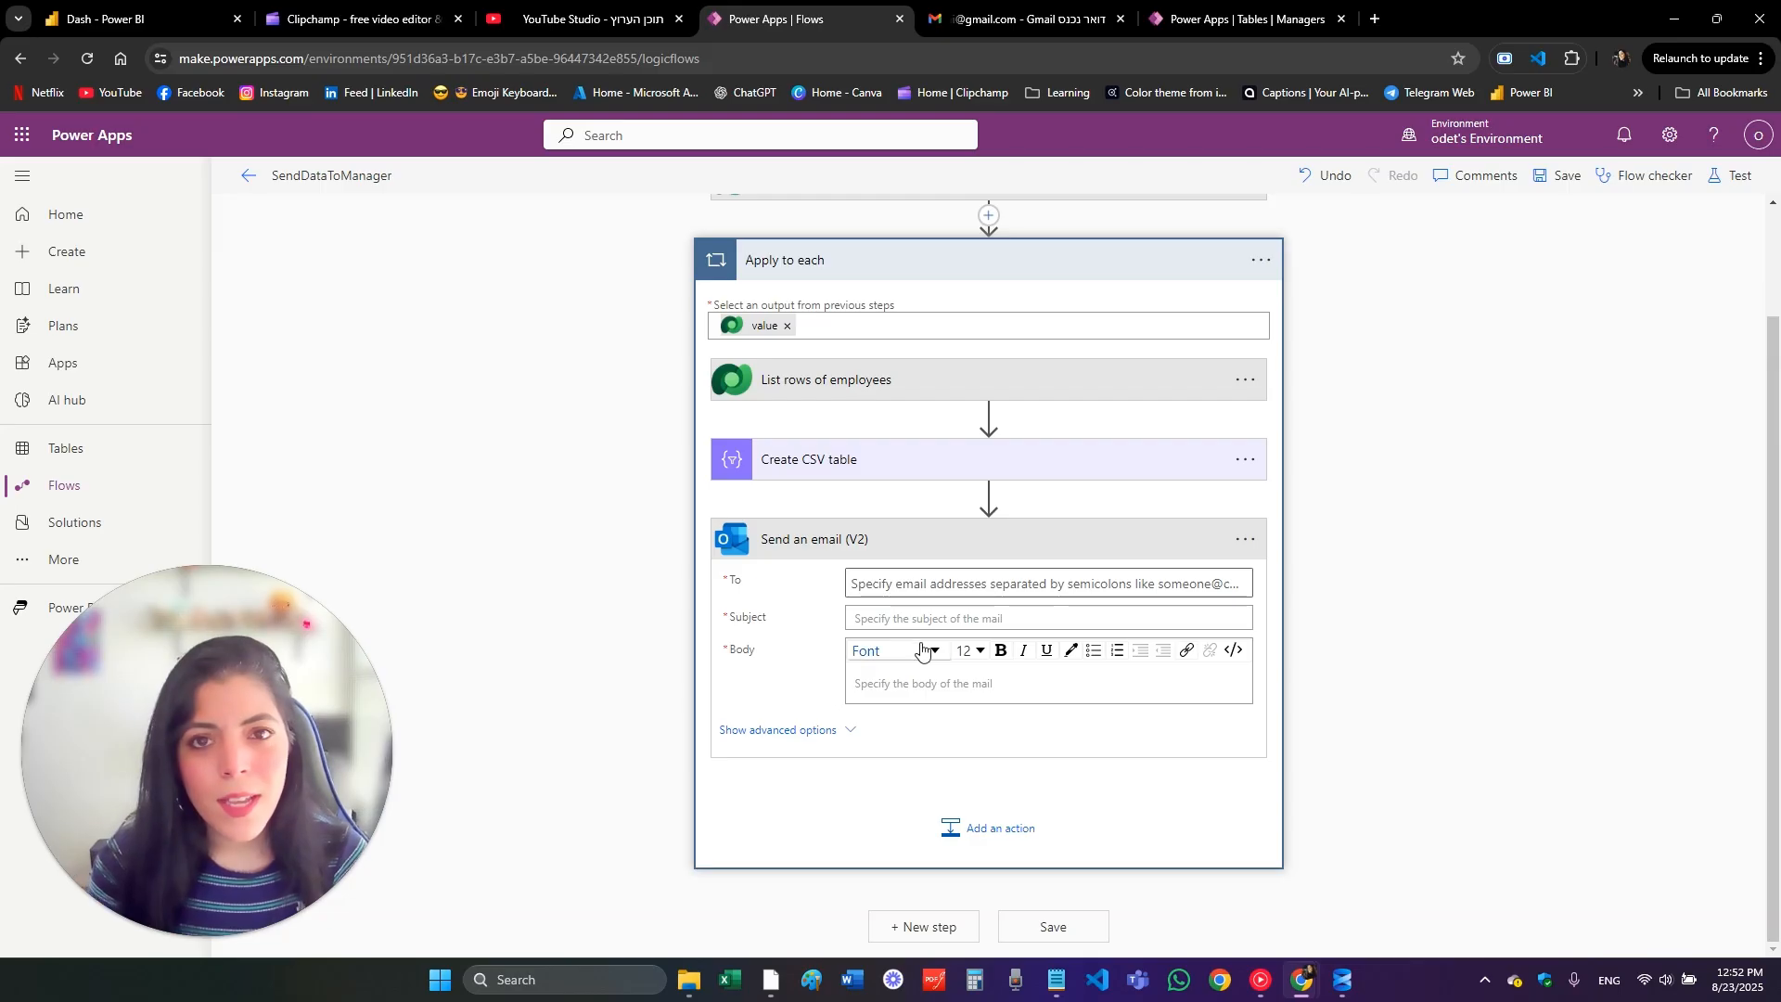
Step: Set the email recipient to the ManagerEmail dynamic value from "List rows of managers"
left_click(891, 593)
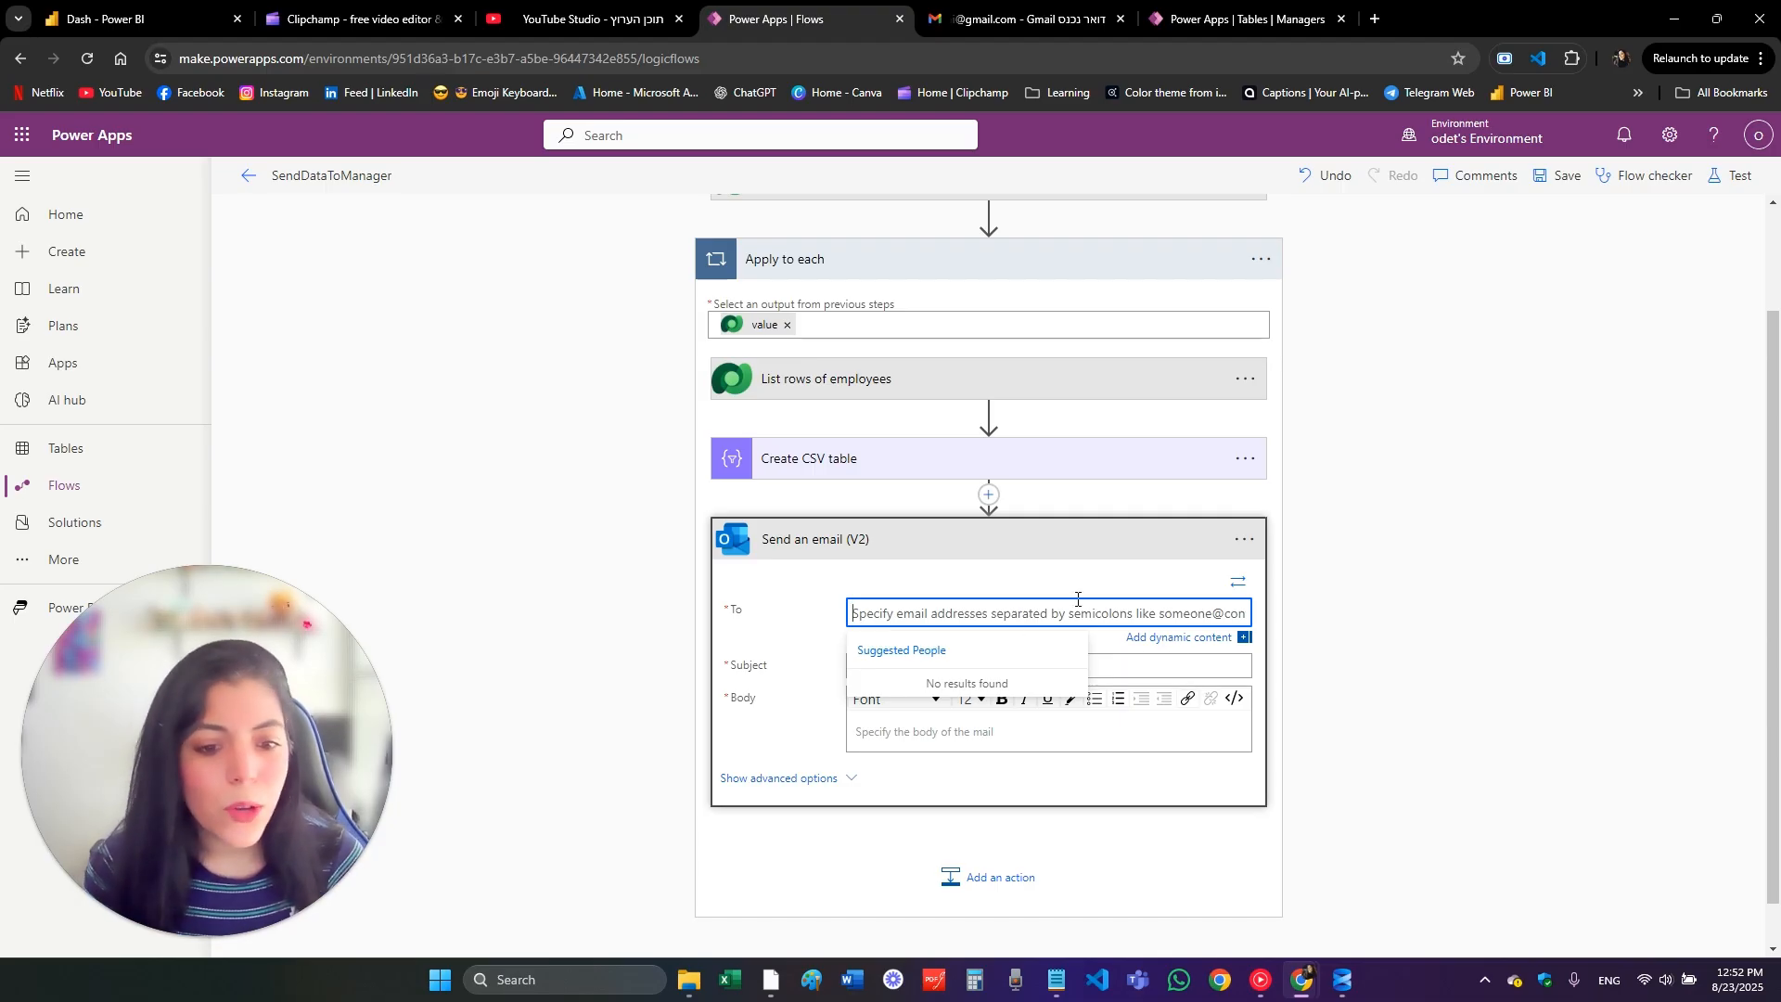
left_click(1174, 637)
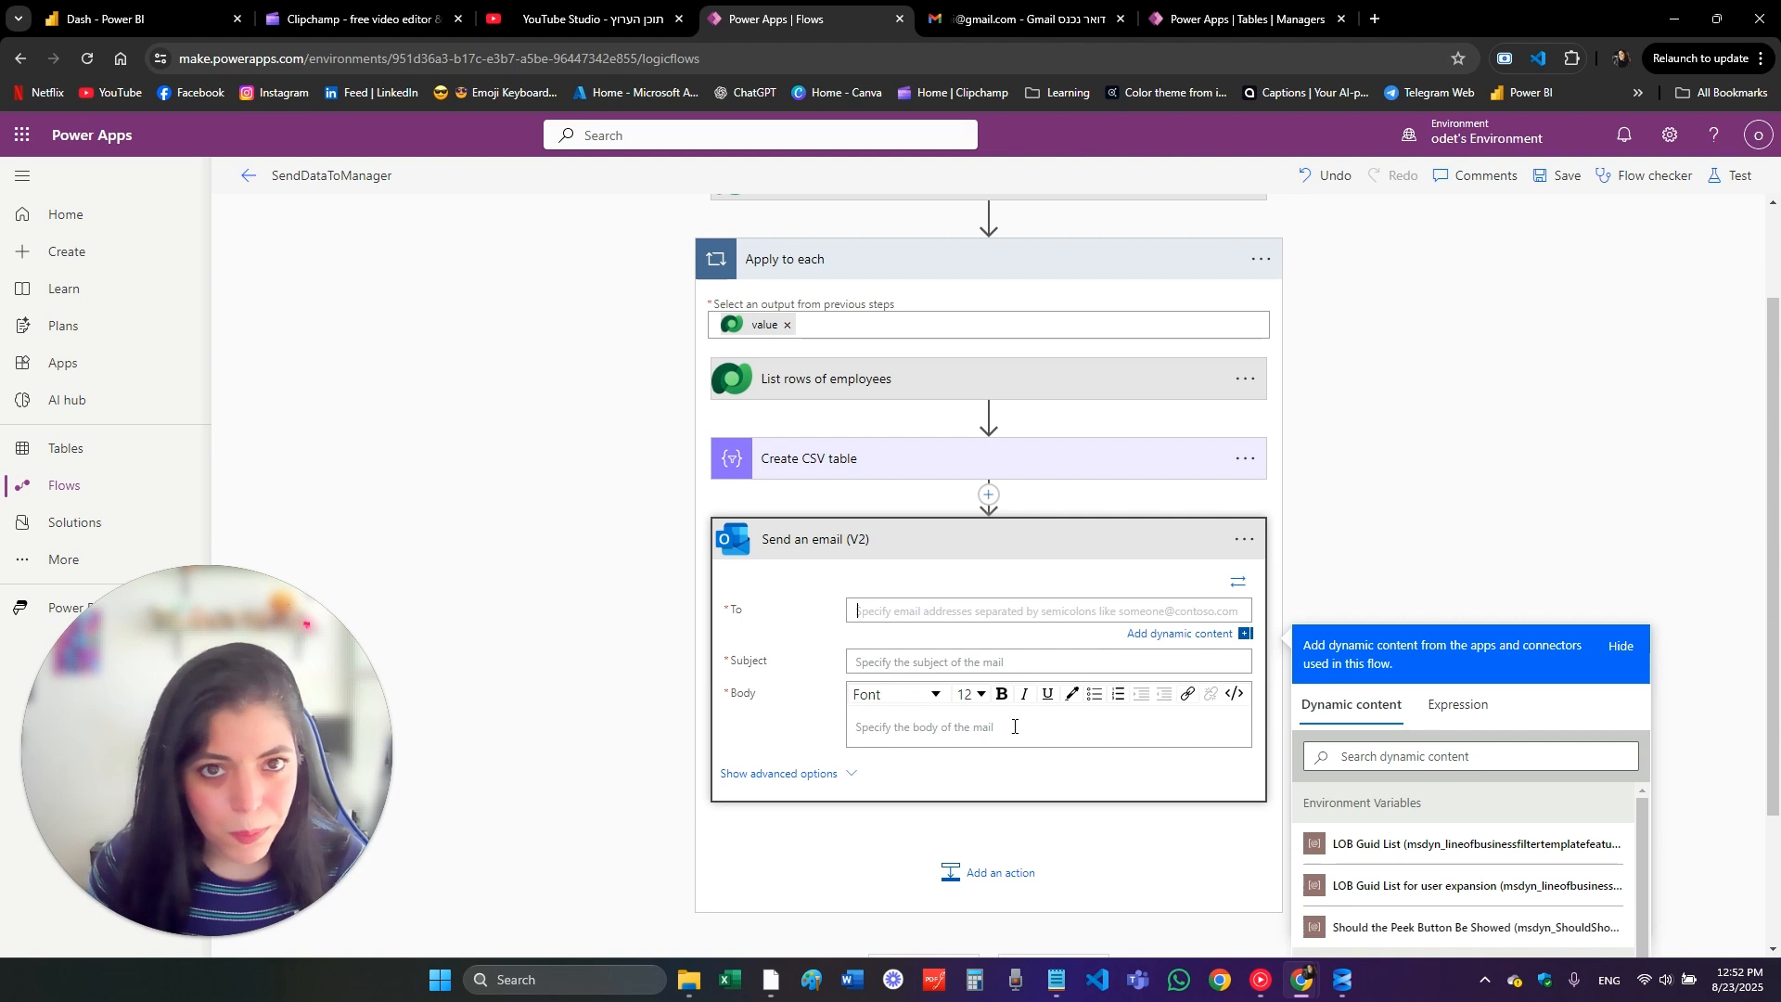
scroll(1725, 781, "down", 2)
scroll(1465, 834, "down", 5)
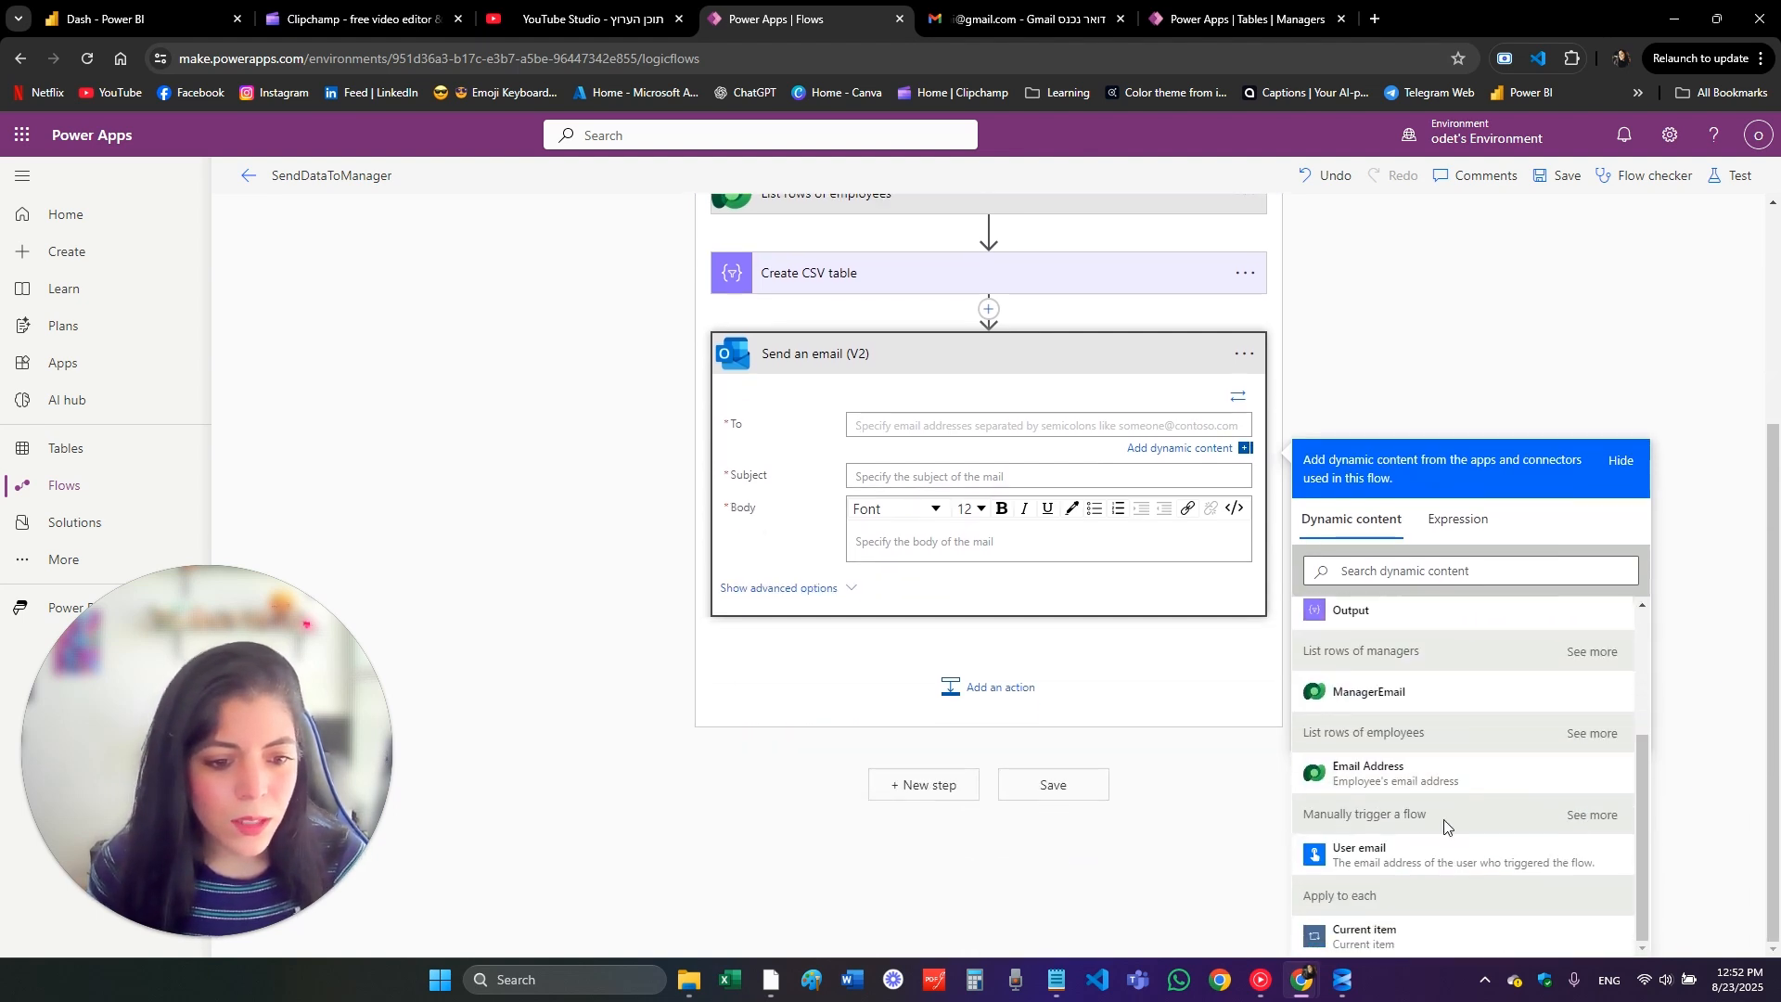
left_click(1367, 703)
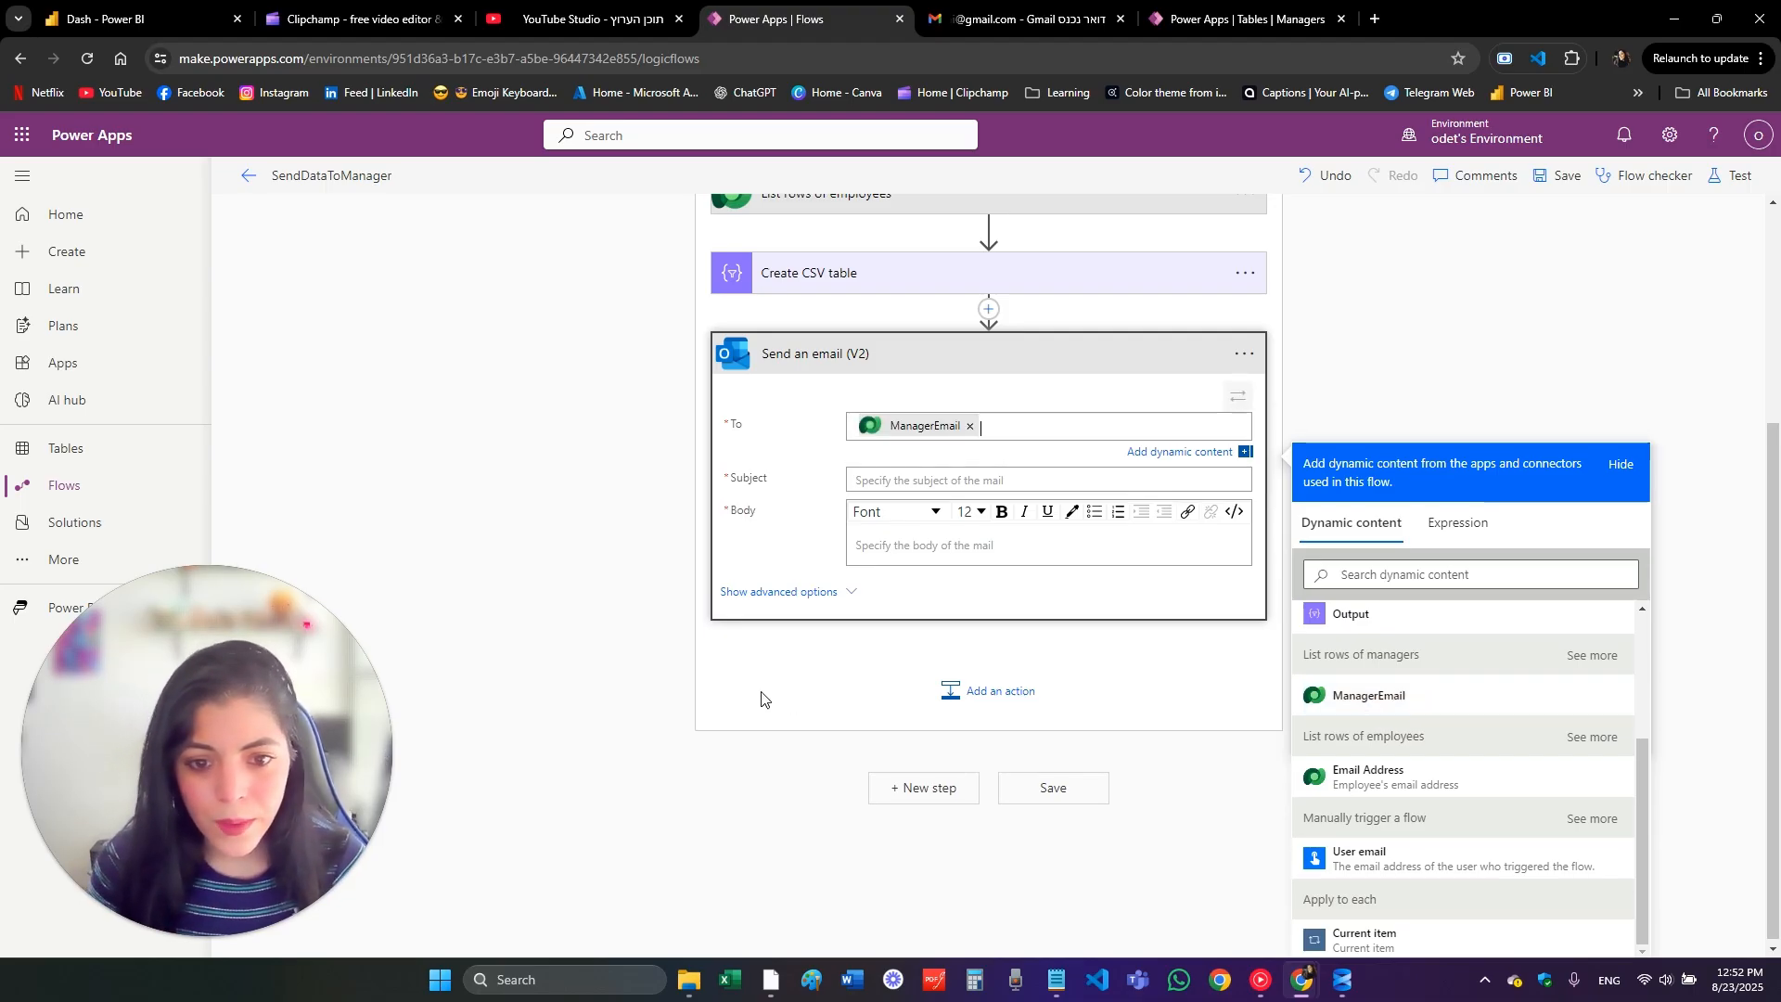
Step: Give the email the subject "Employee data" and the body text "Attached is the employees data"
left_click(923, 477)
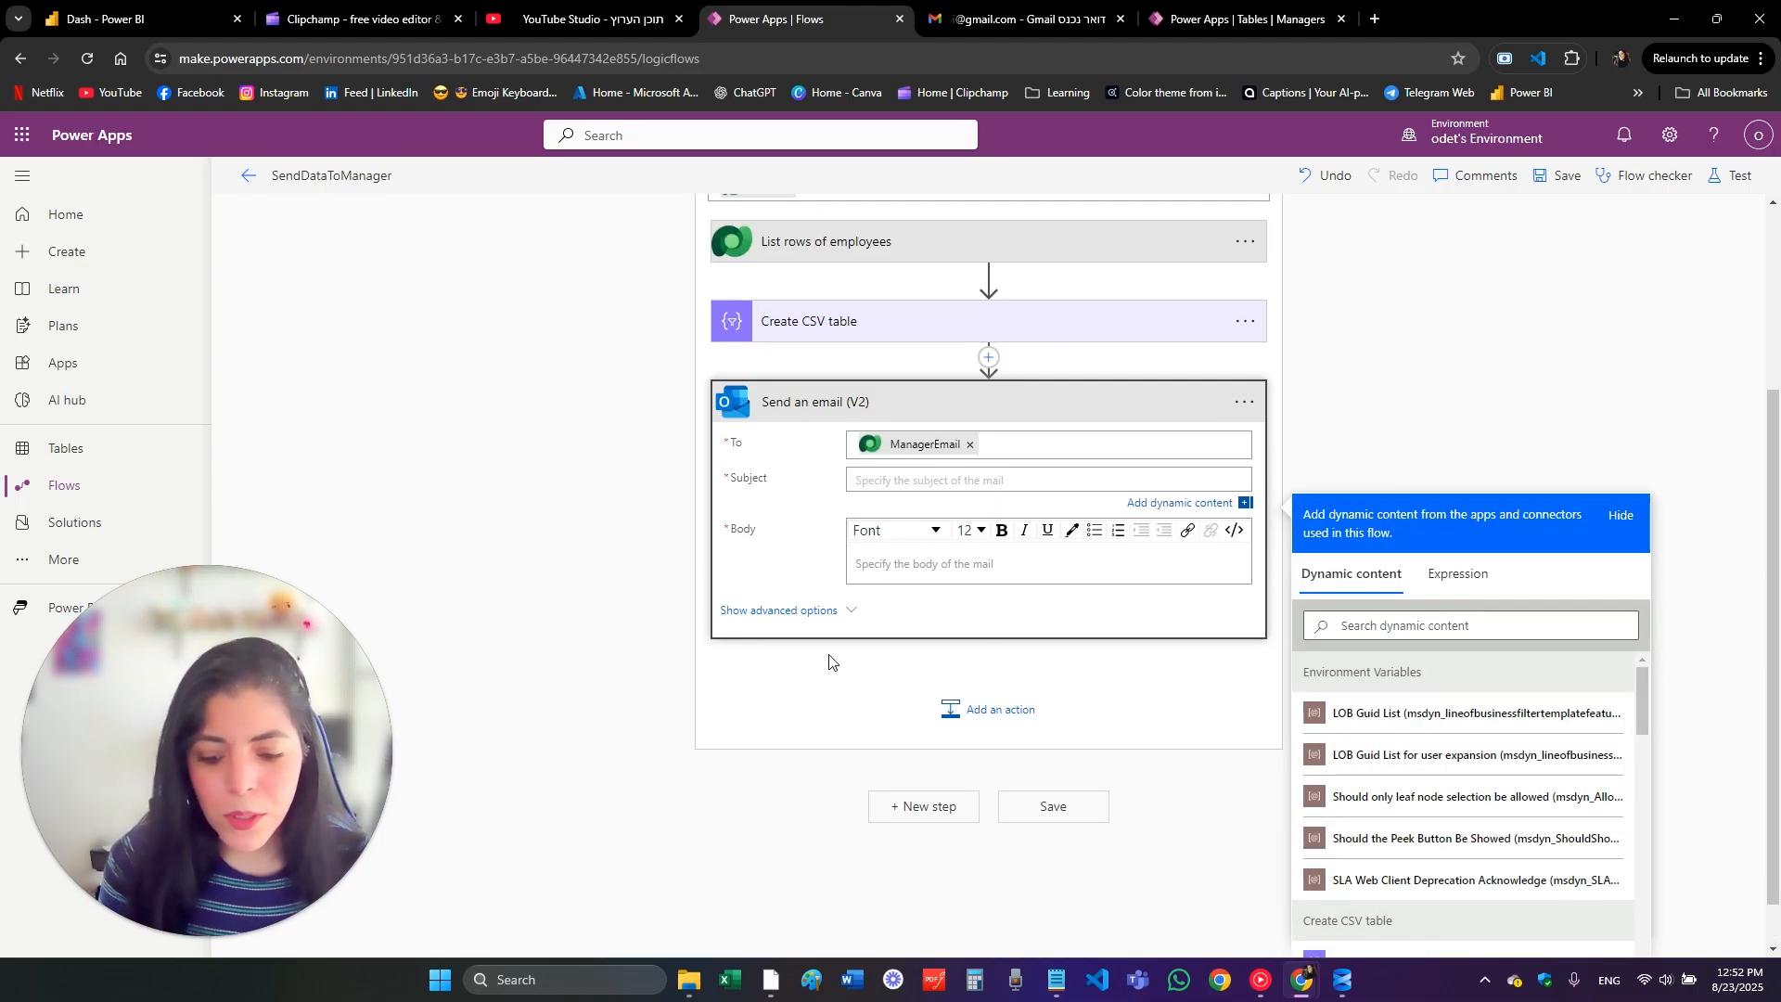
type("Empl")
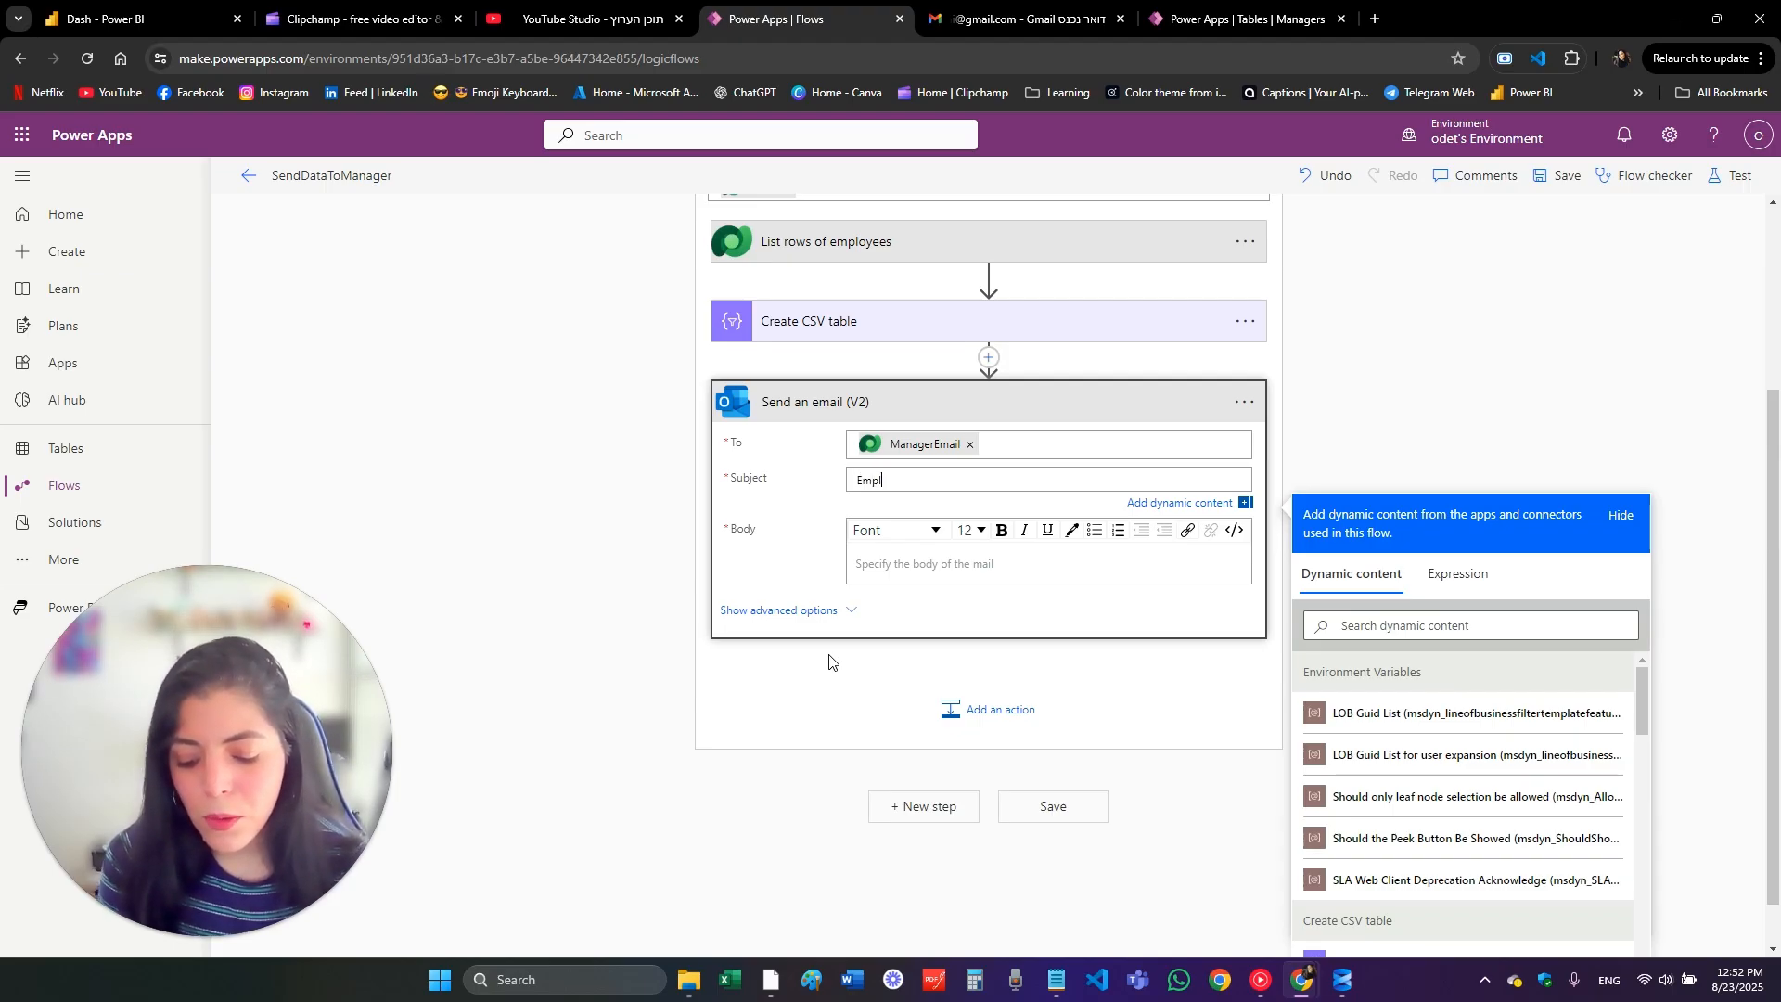
type("oyee d")
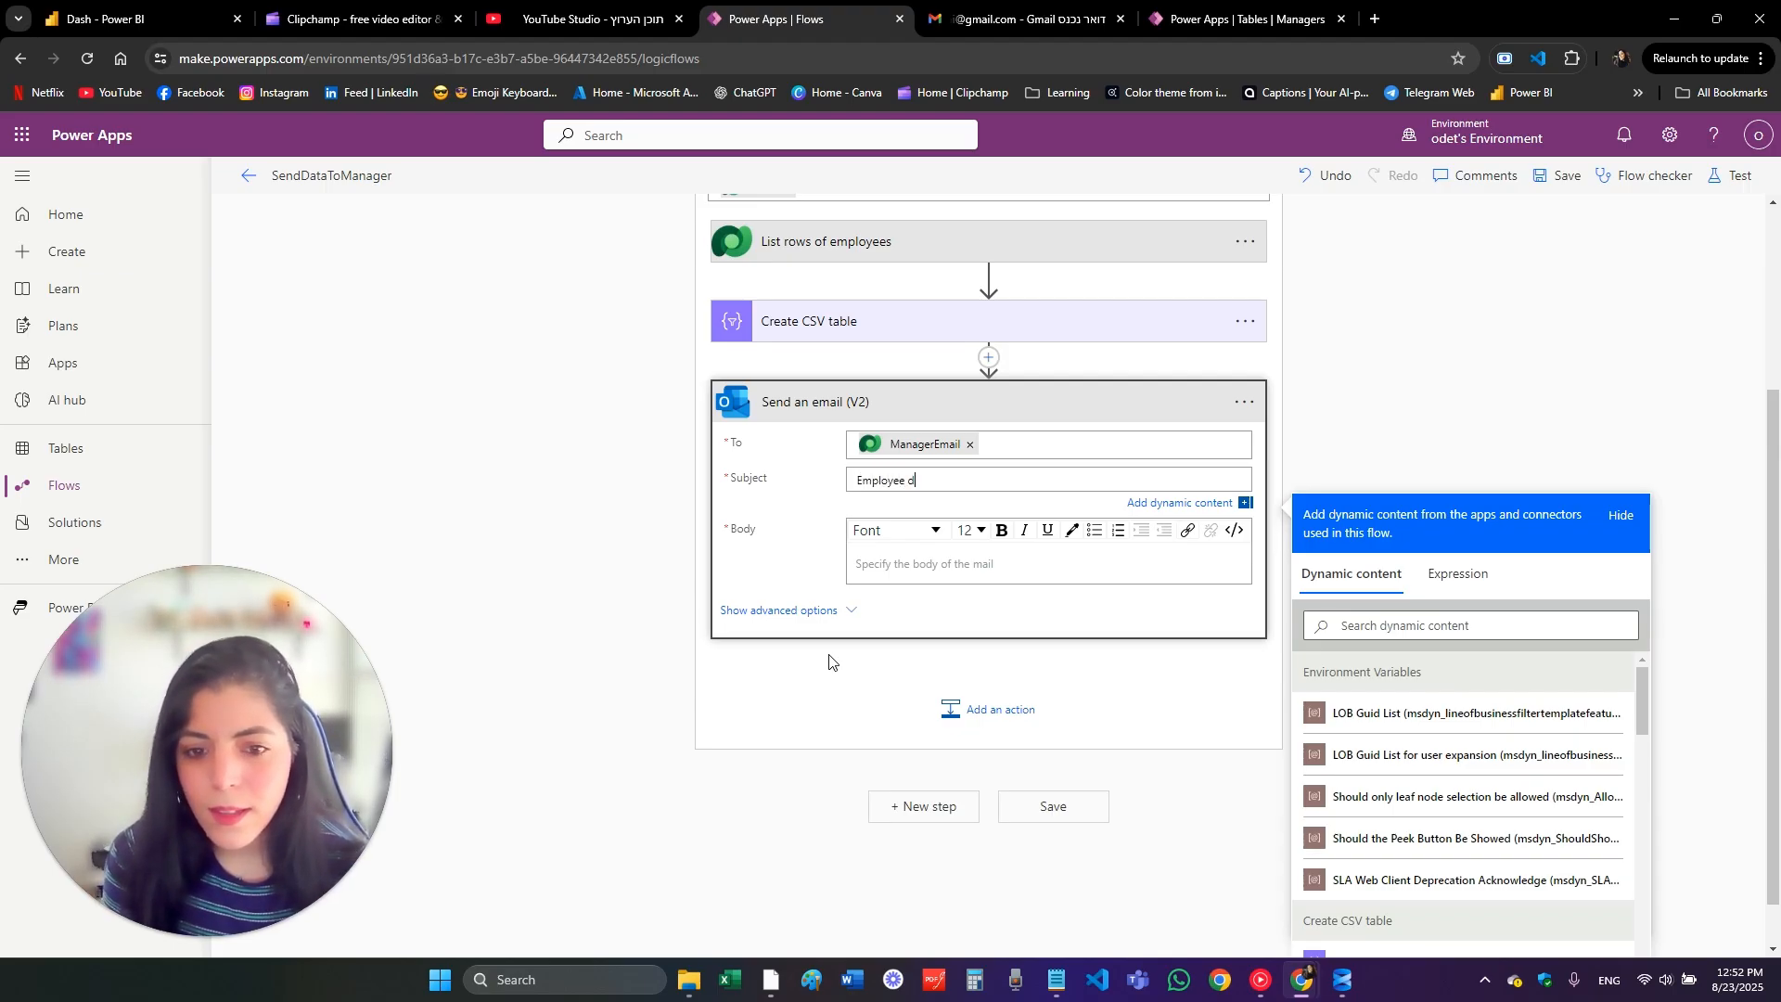
type("ata")
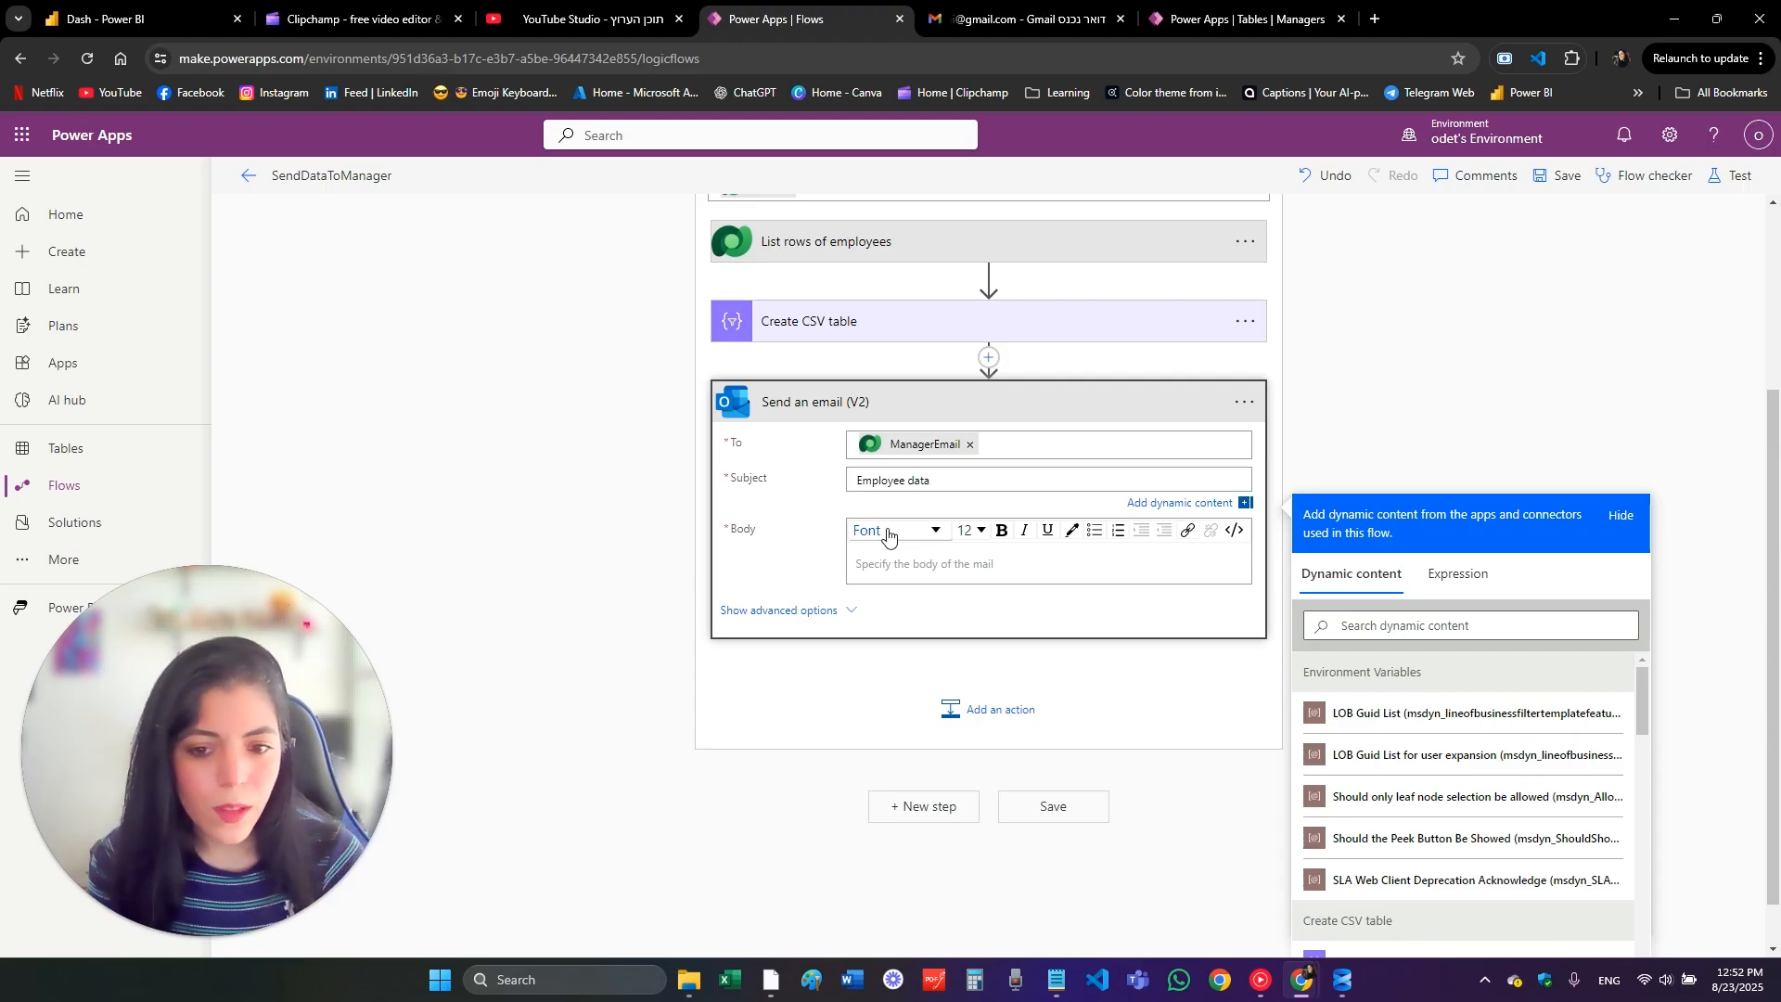
left_click(914, 571)
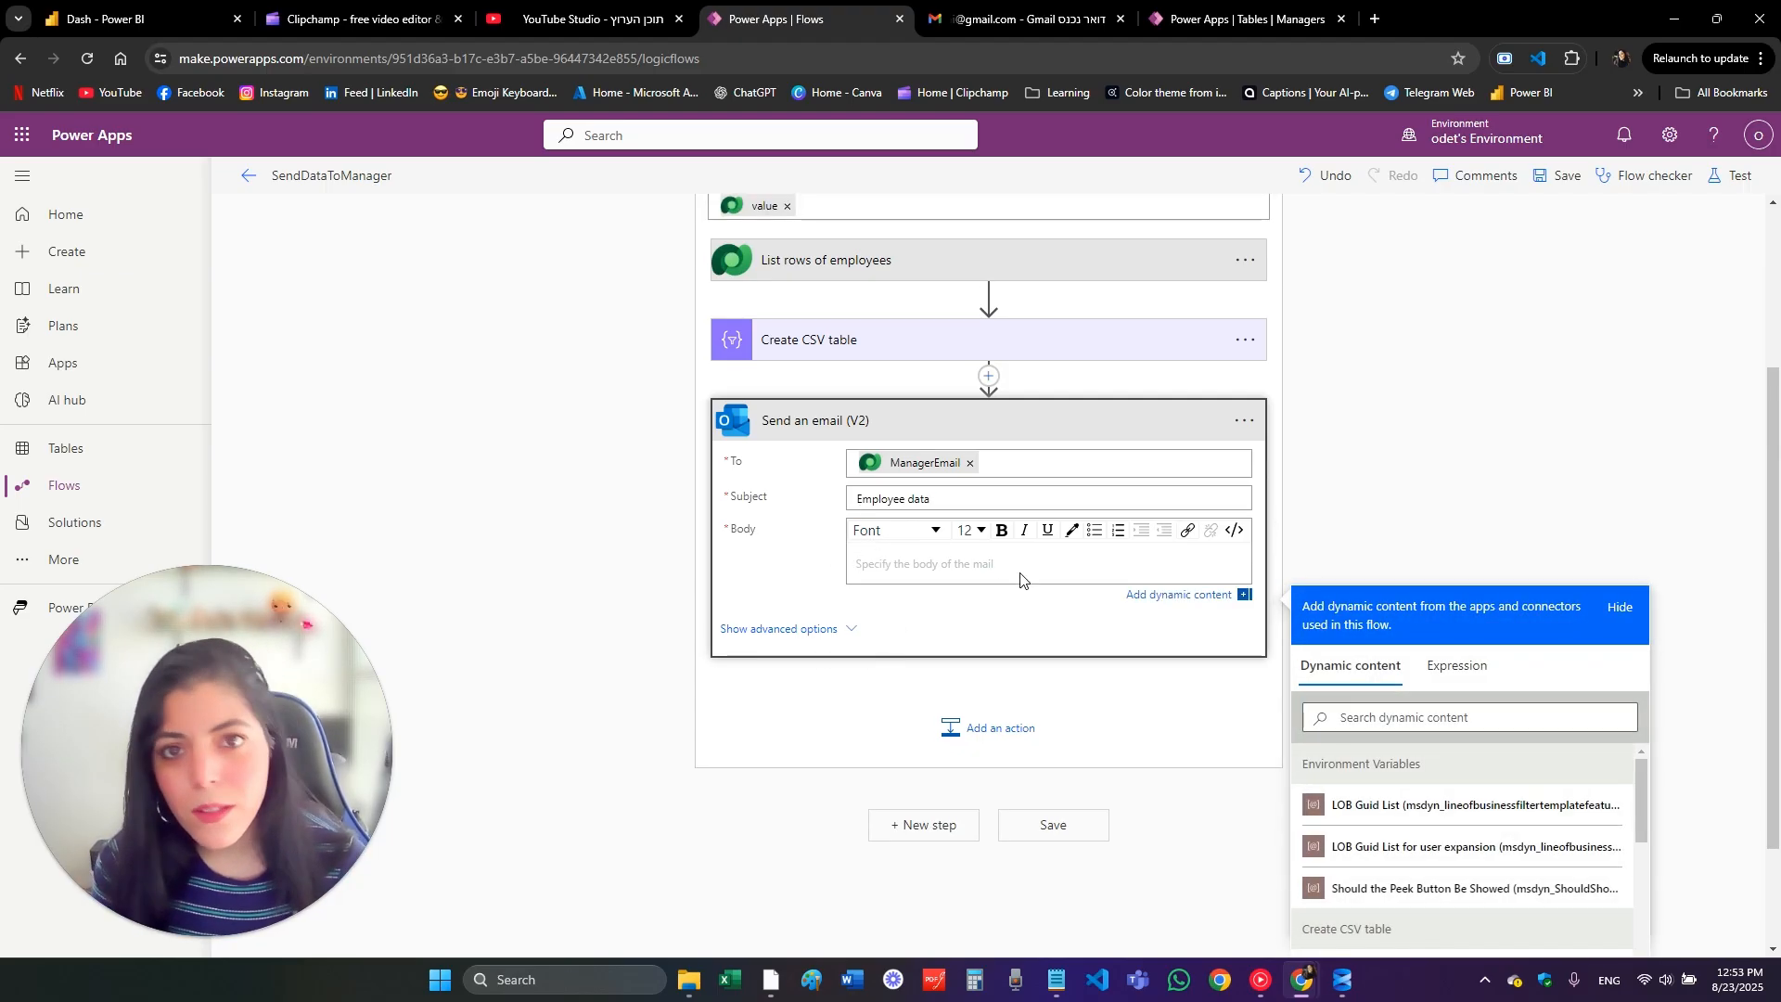
type("Atc")
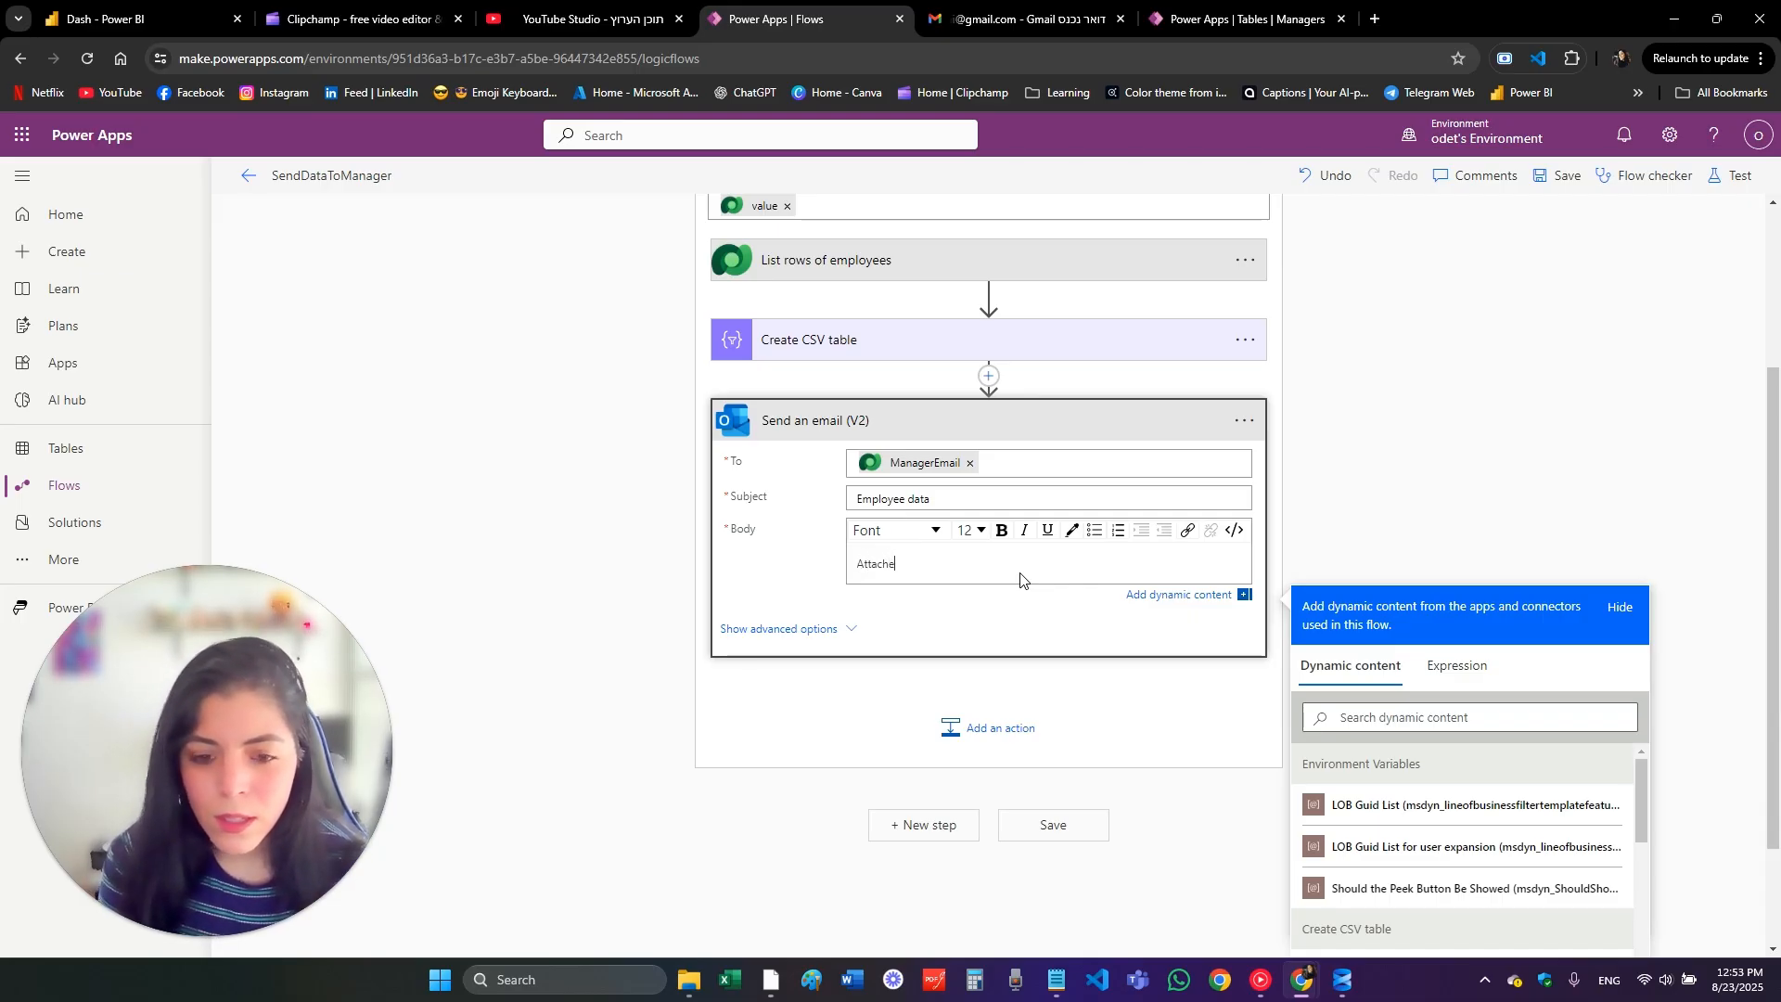
type("ached is the employees data")
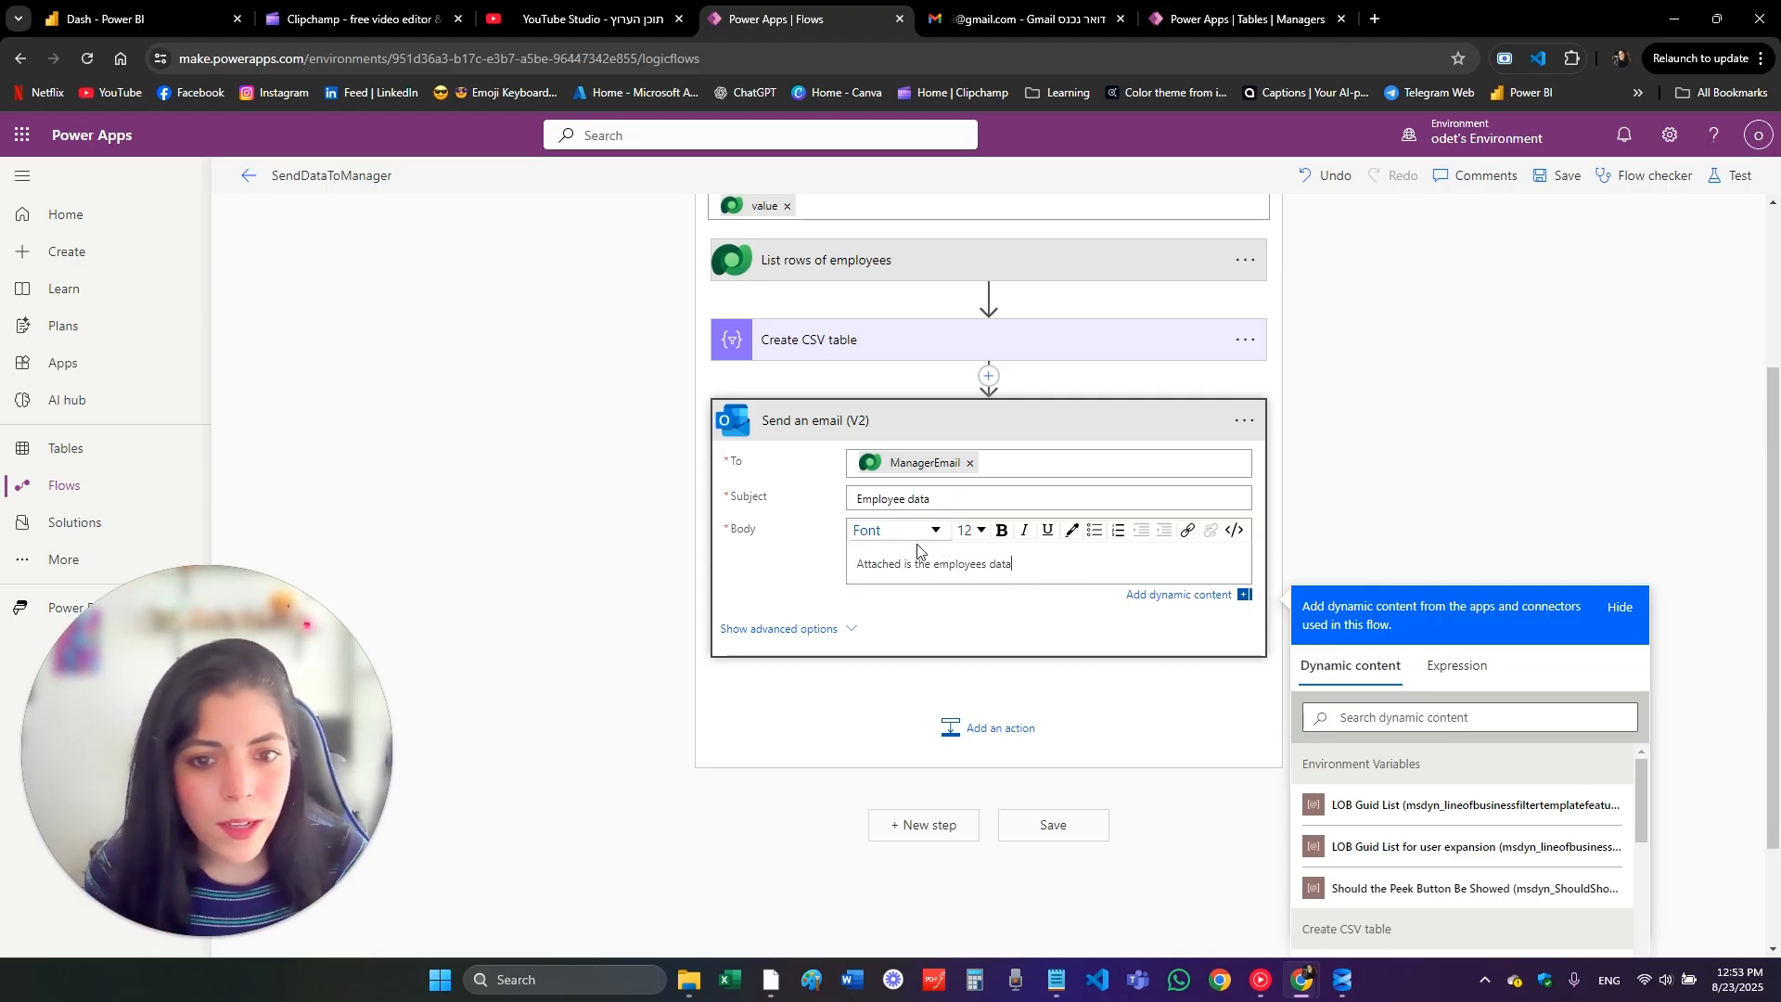
Step: Show the advanced options of Send an email (V2) and name the first attachment EmployeeData.csv
left_click(790, 631)
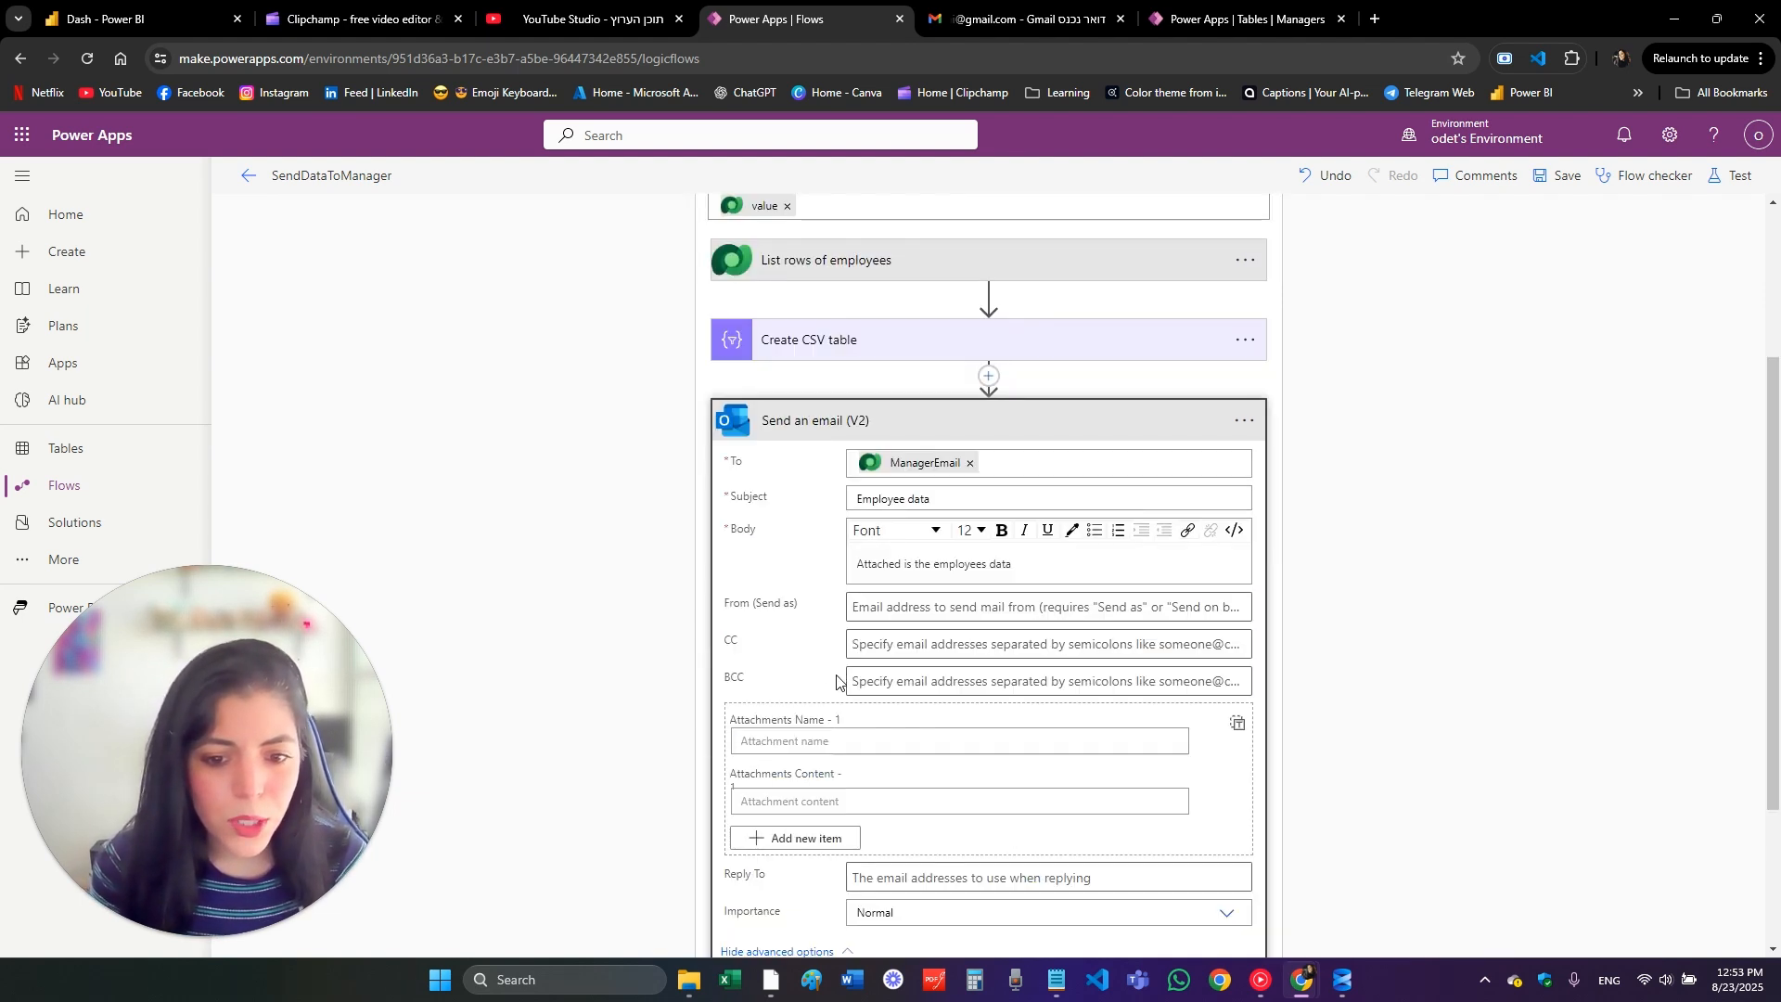
scroll(1196, 766, "down", 1)
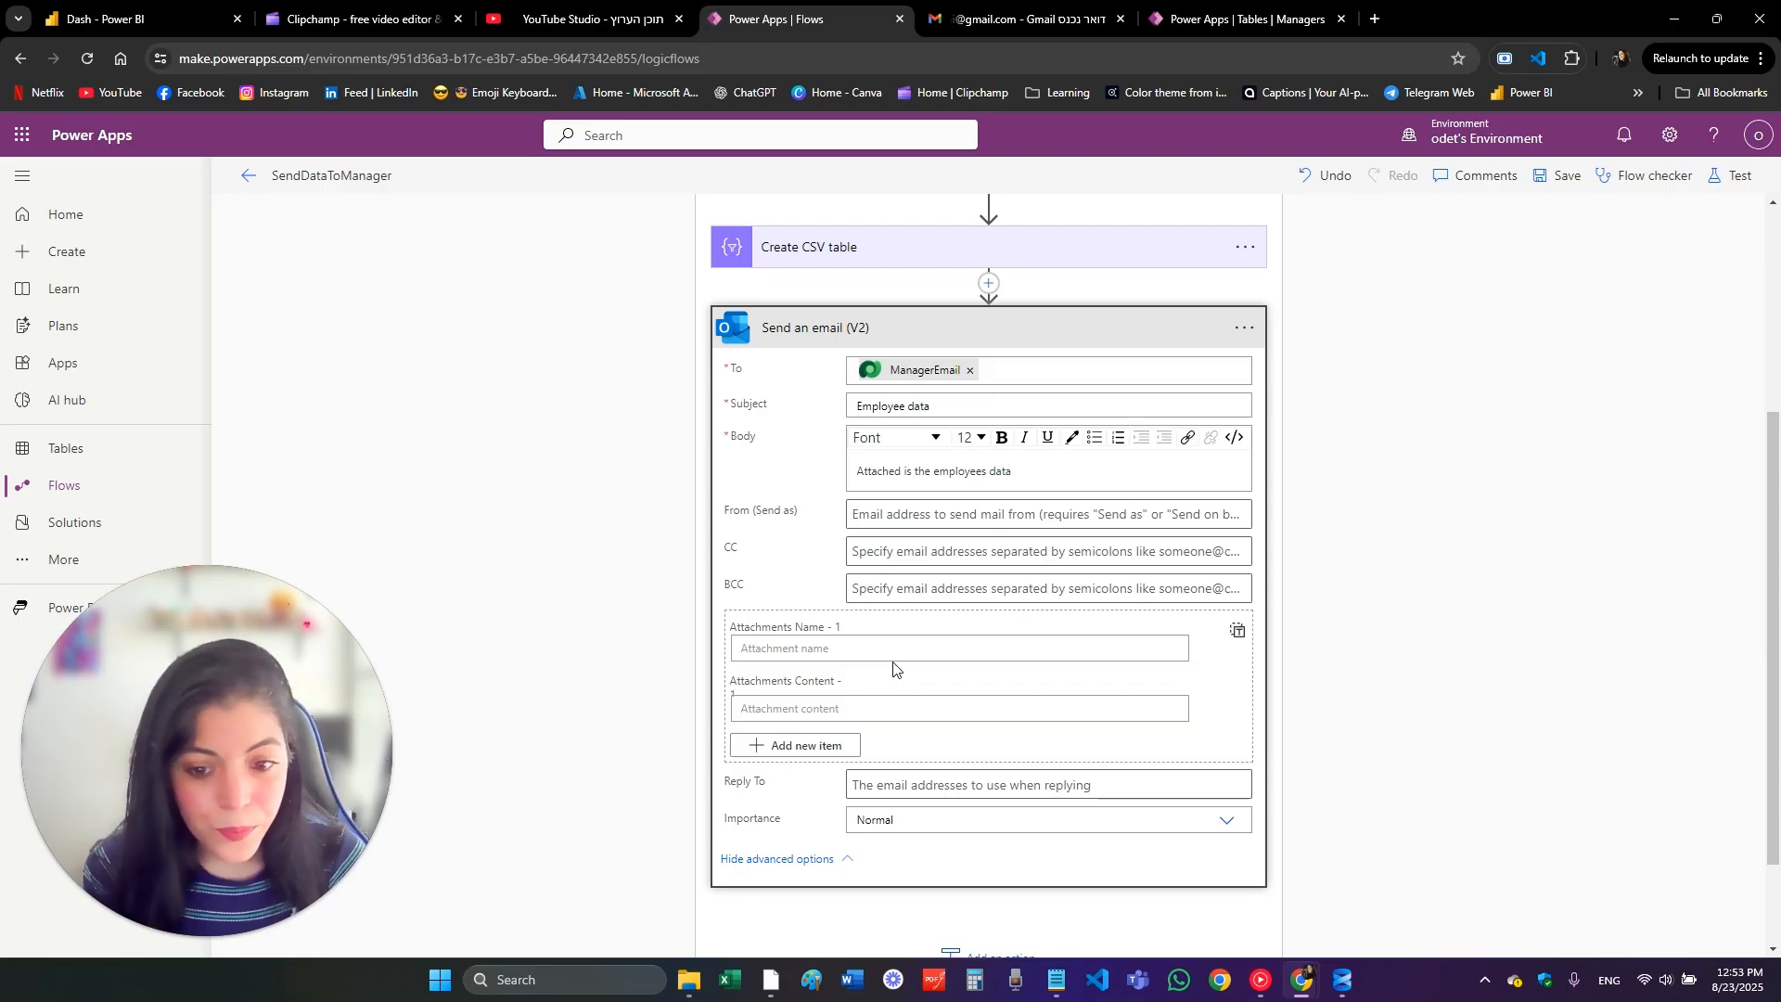
left_click(765, 648)
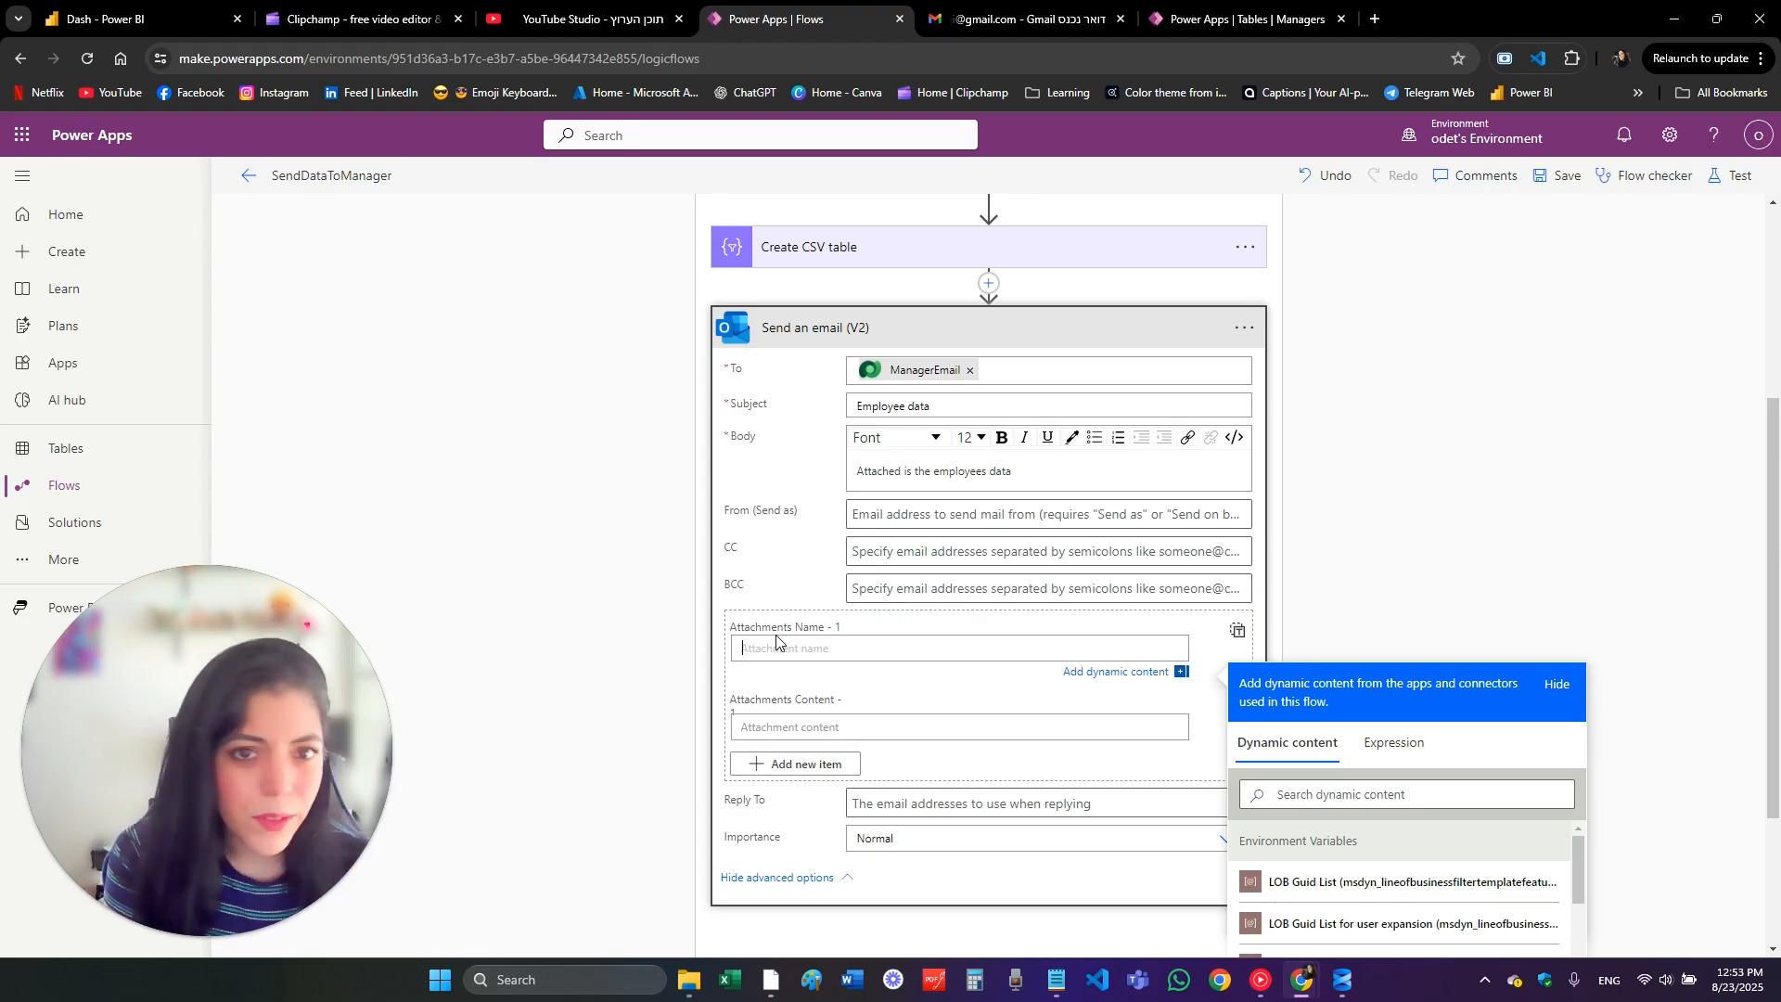
type("Employ")
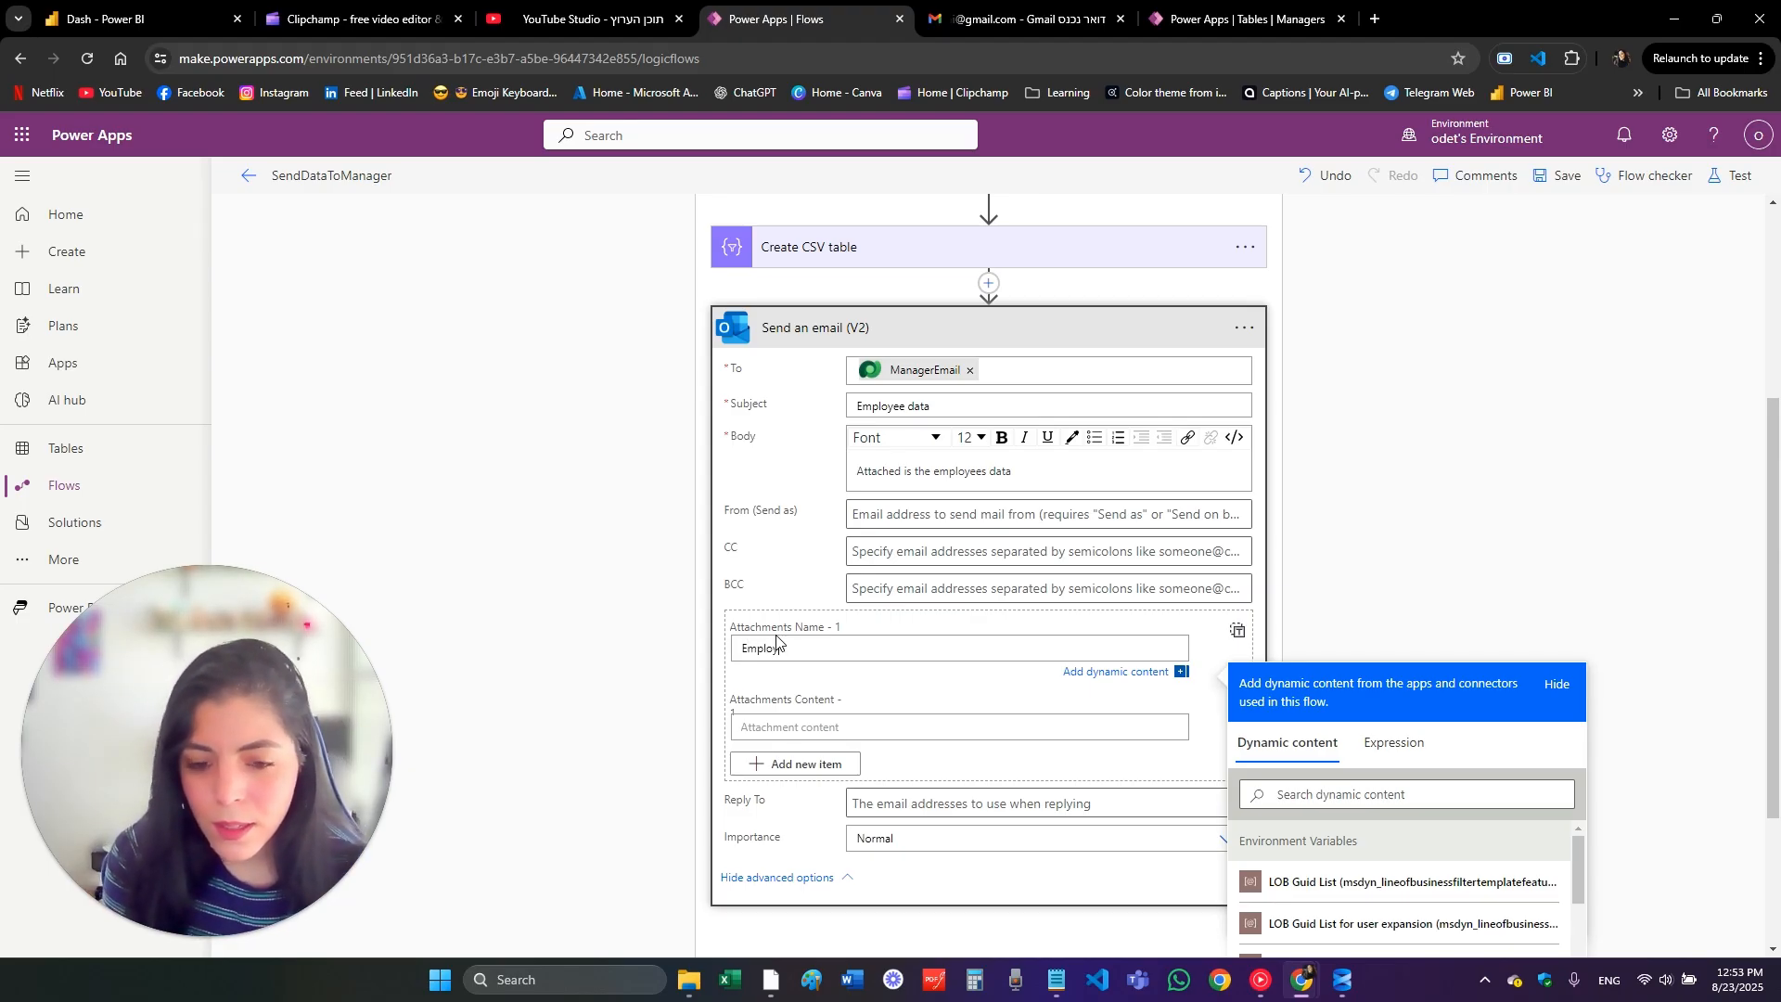
type("eeData.csv")
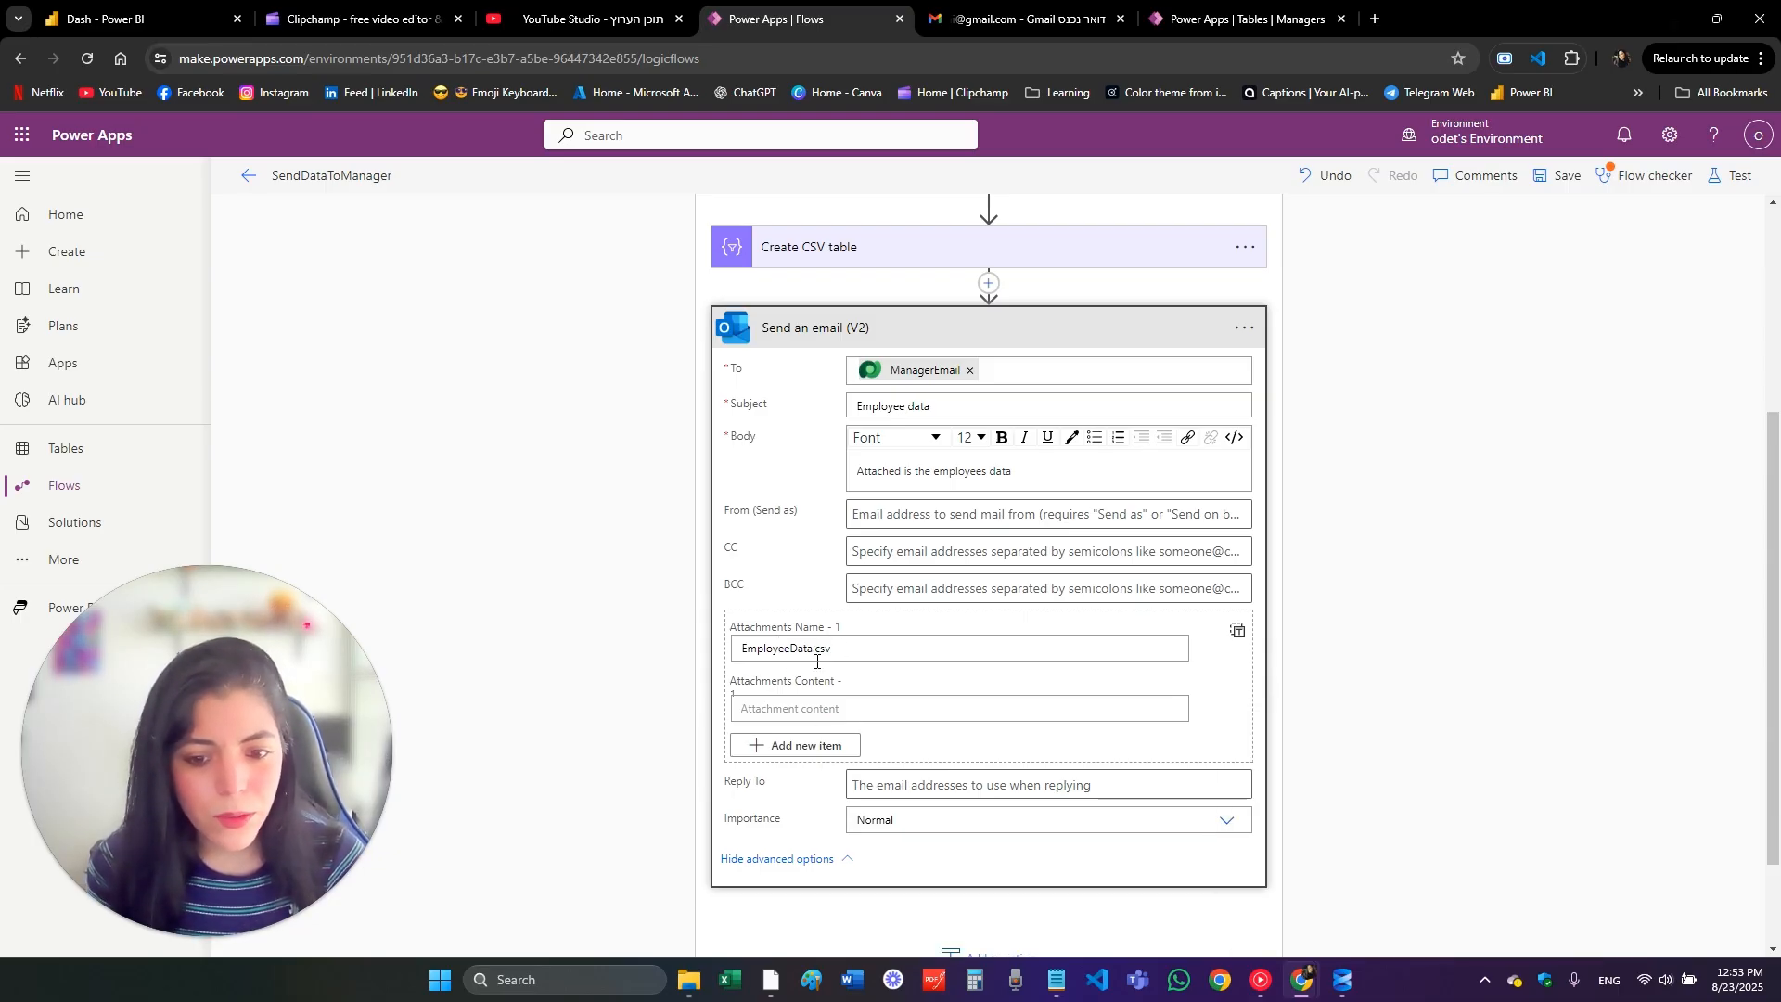
Step: Set the first attachment's content to the Output dynamic value of Create CSV table
left_click(780, 714)
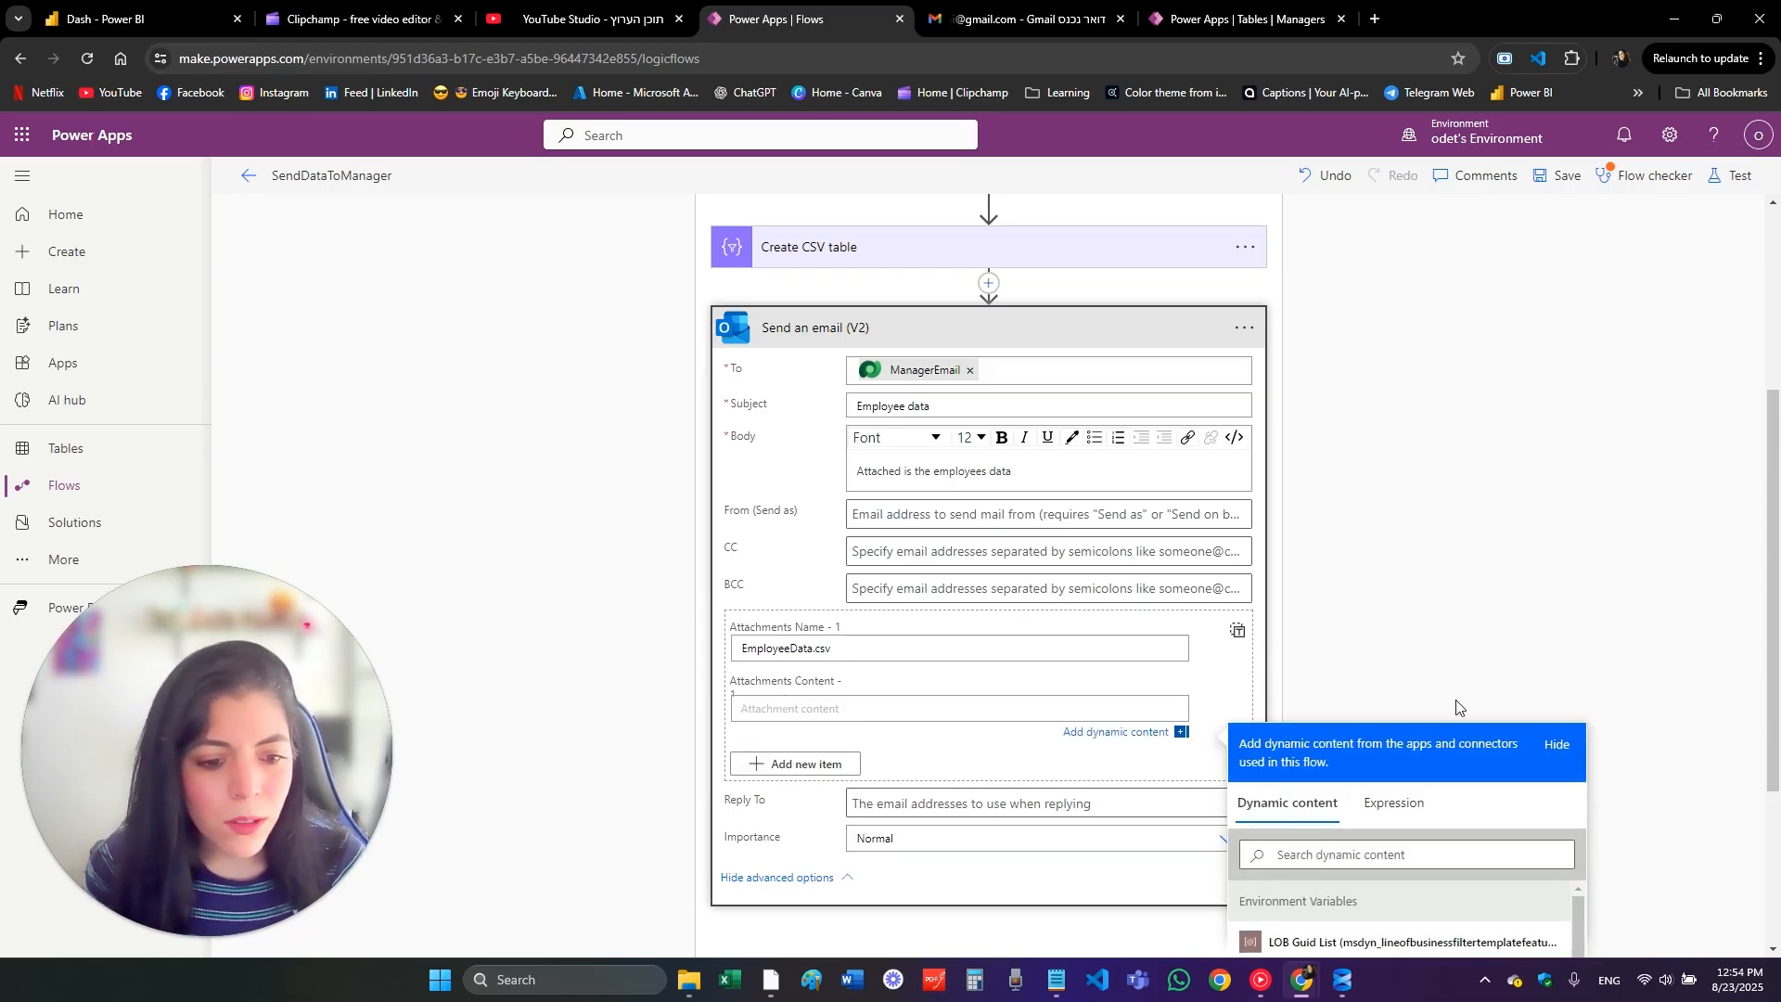
scroll(1598, 707, "down", 3)
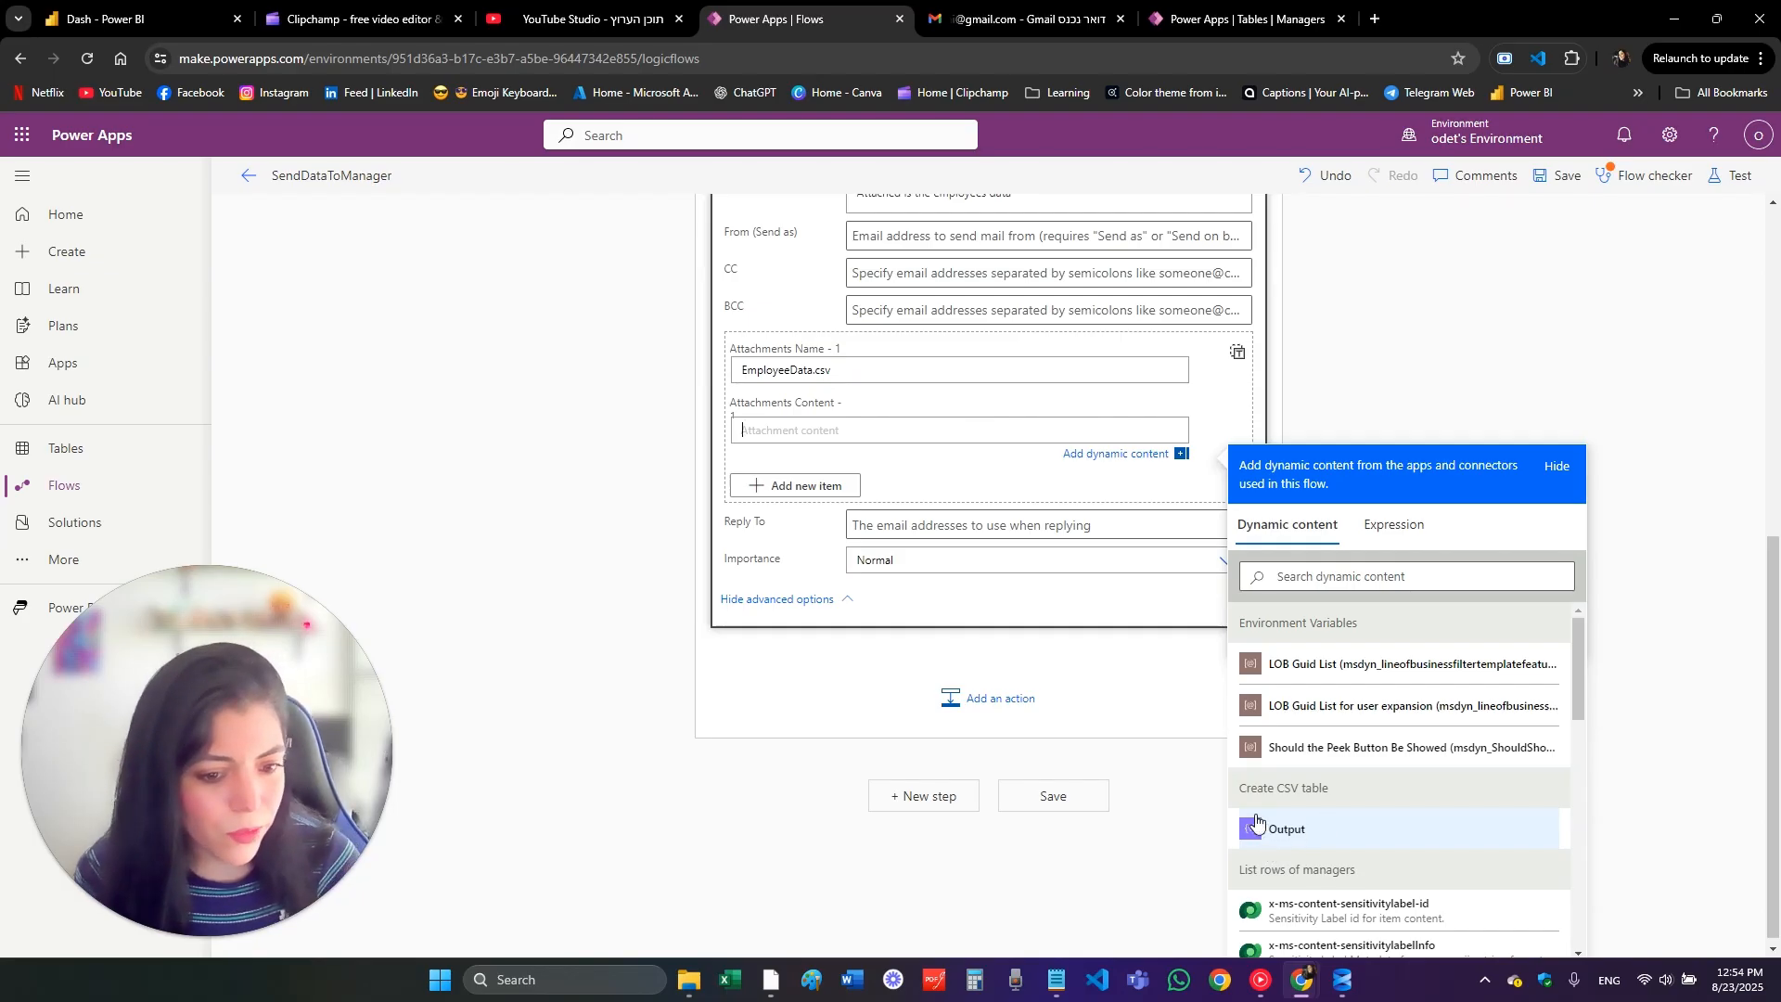
left_click(1254, 840)
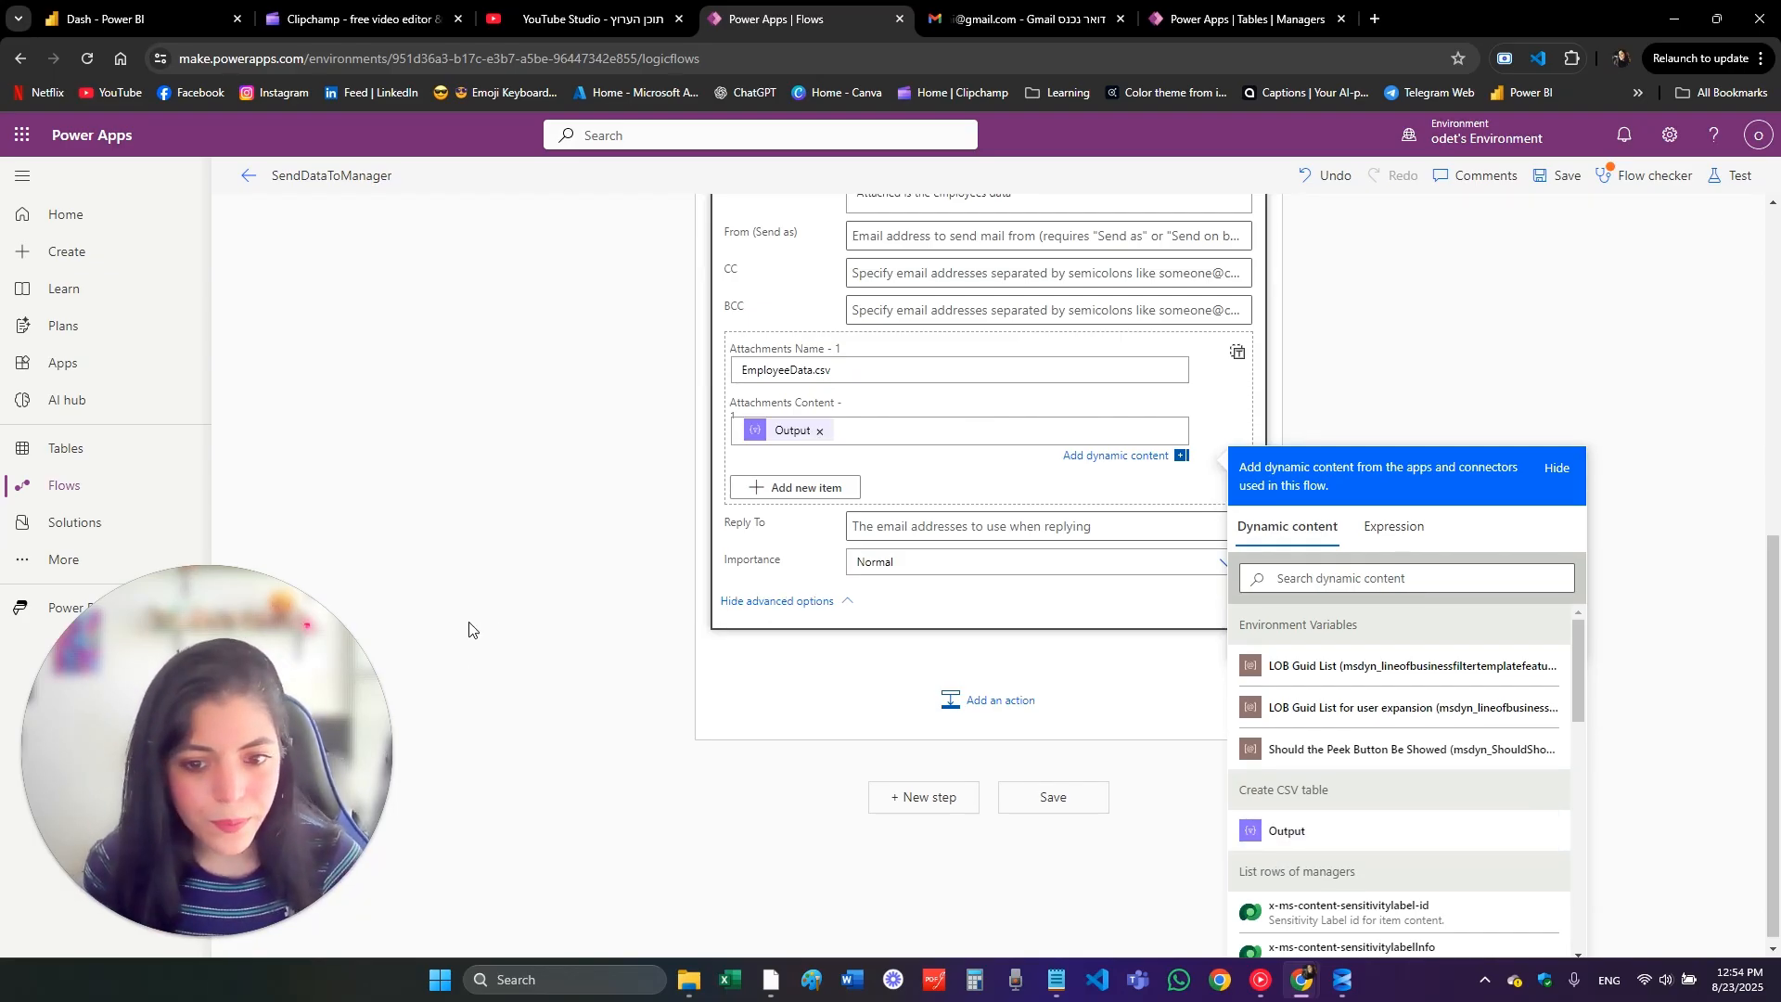
scroll(426, 637, "up", 1)
scroll(939, 424, "up", 2)
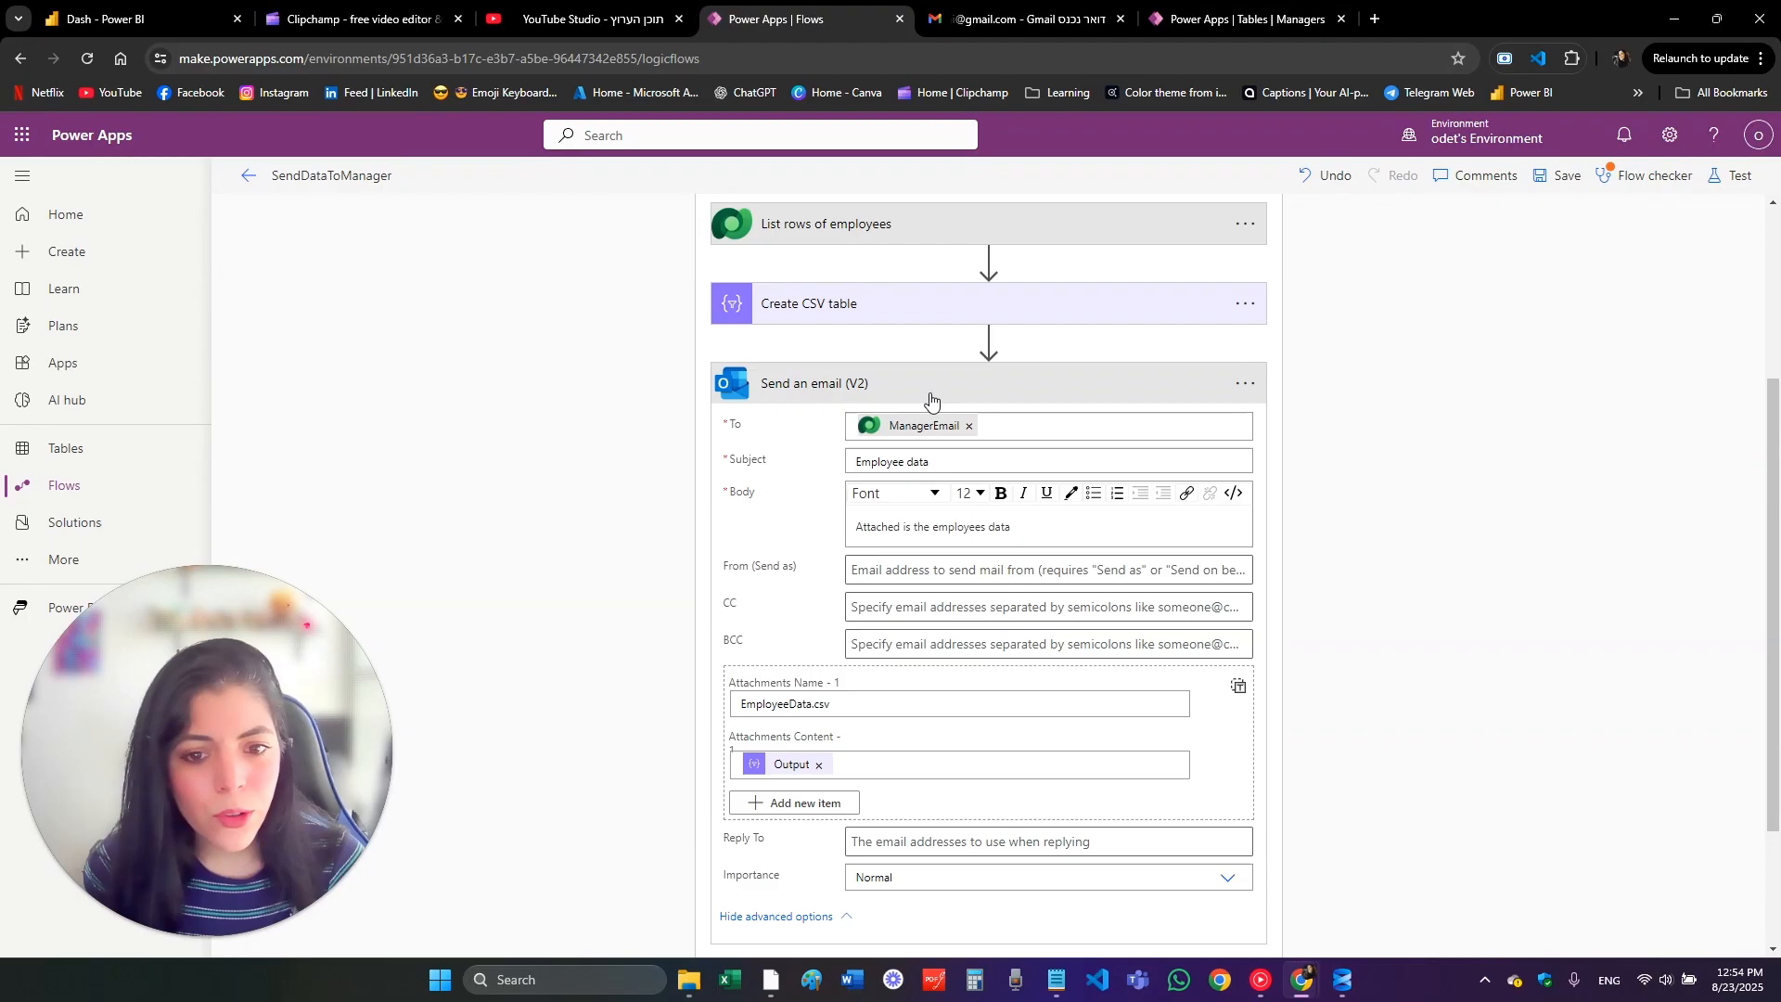
Step: Collapse the Send an email (V2) action and run a test of the flow
left_click(930, 393)
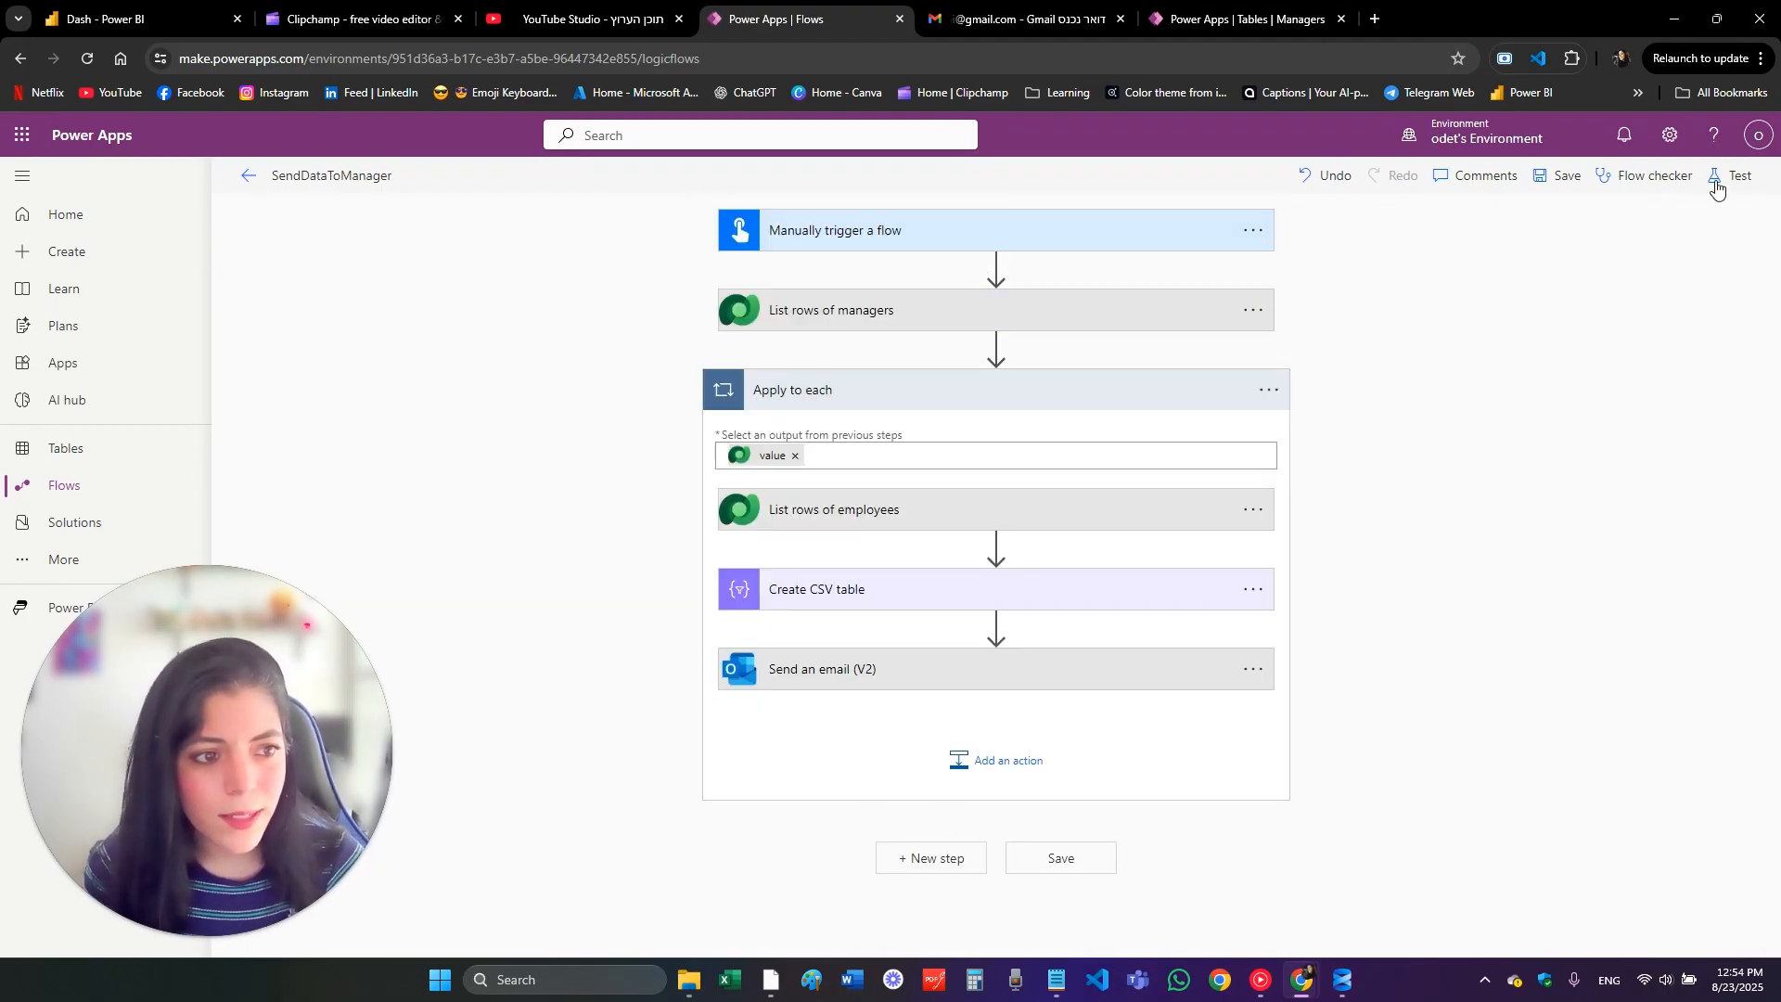
left_click(1495, 921)
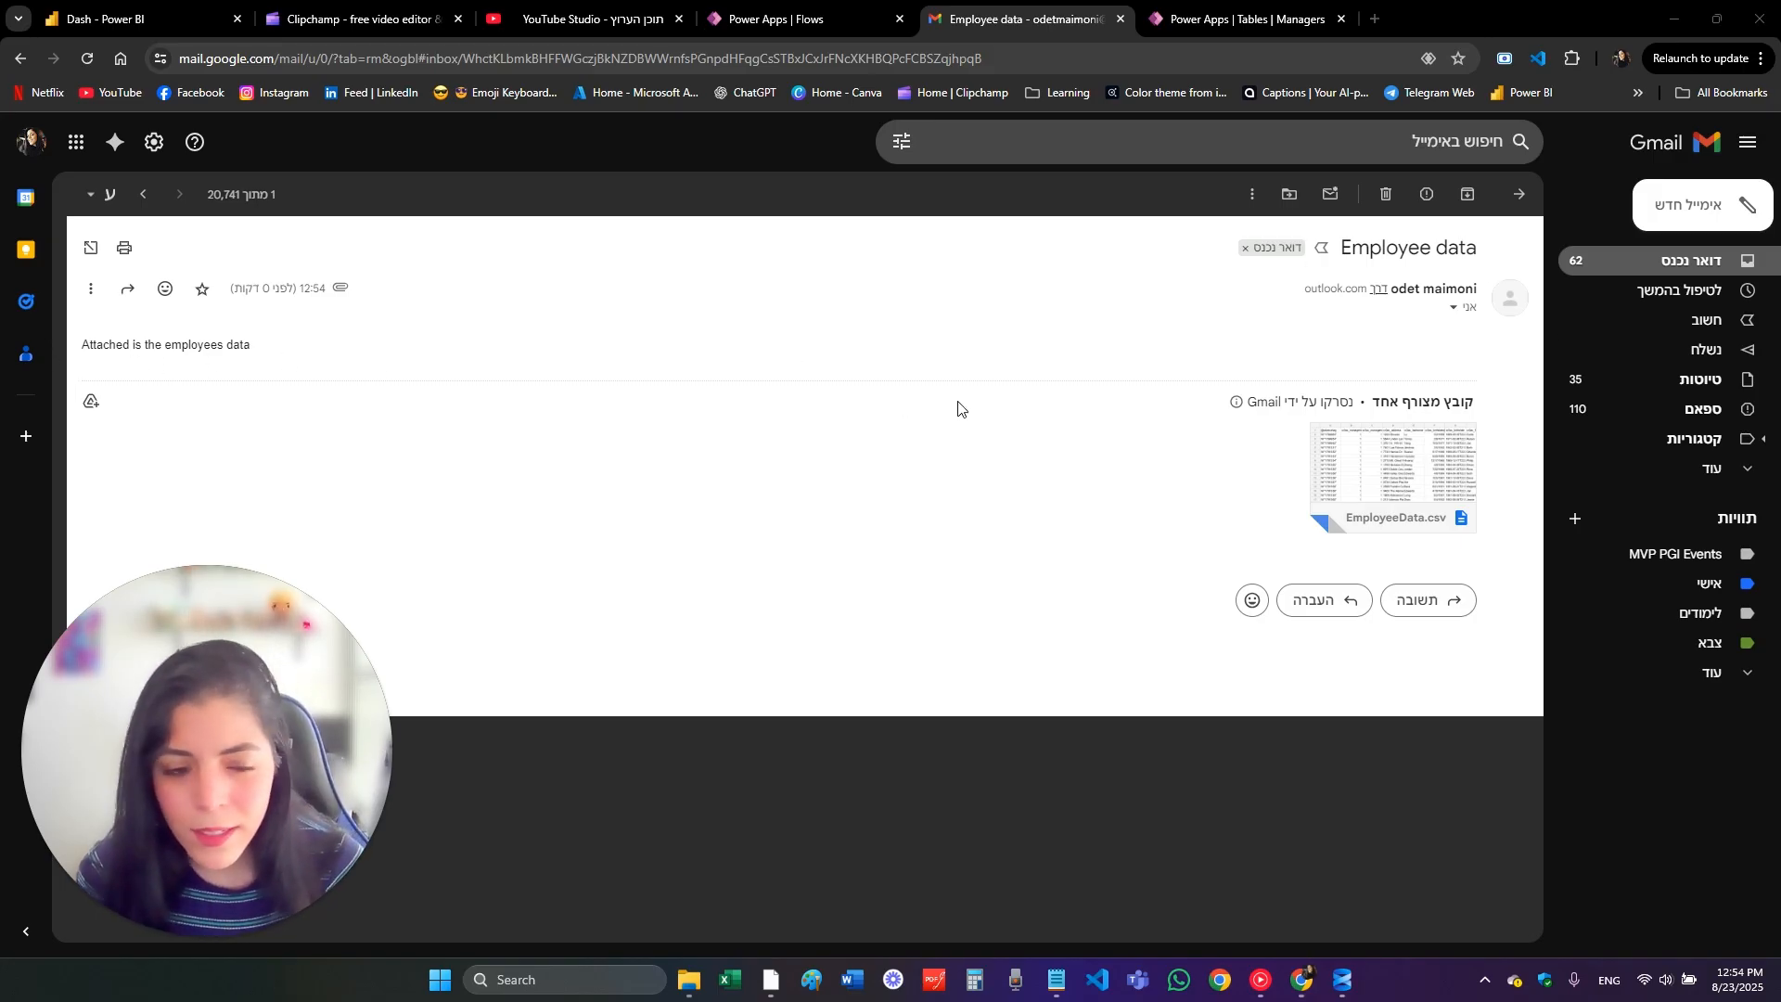
Step: Open the EmployeeData.csv attachment of the received email in Gmail, examine its manager ID column, and return to the flow run
left_click(1318, 496)
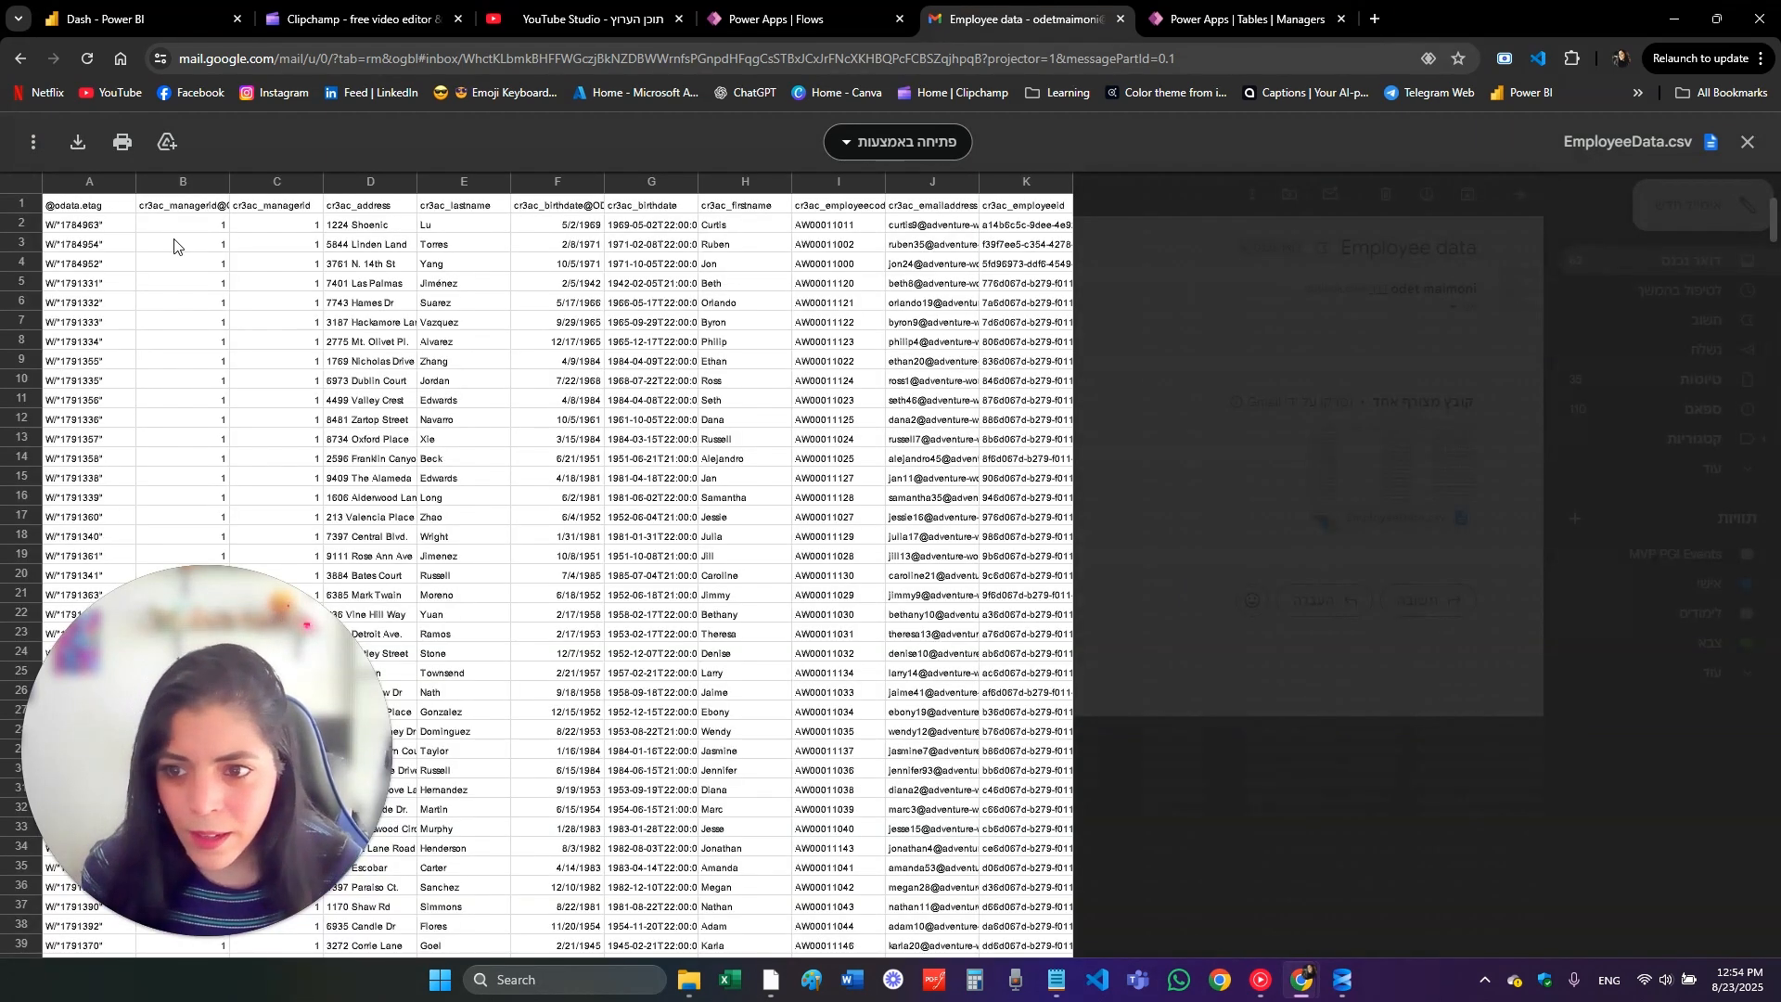
left_click(165, 188)
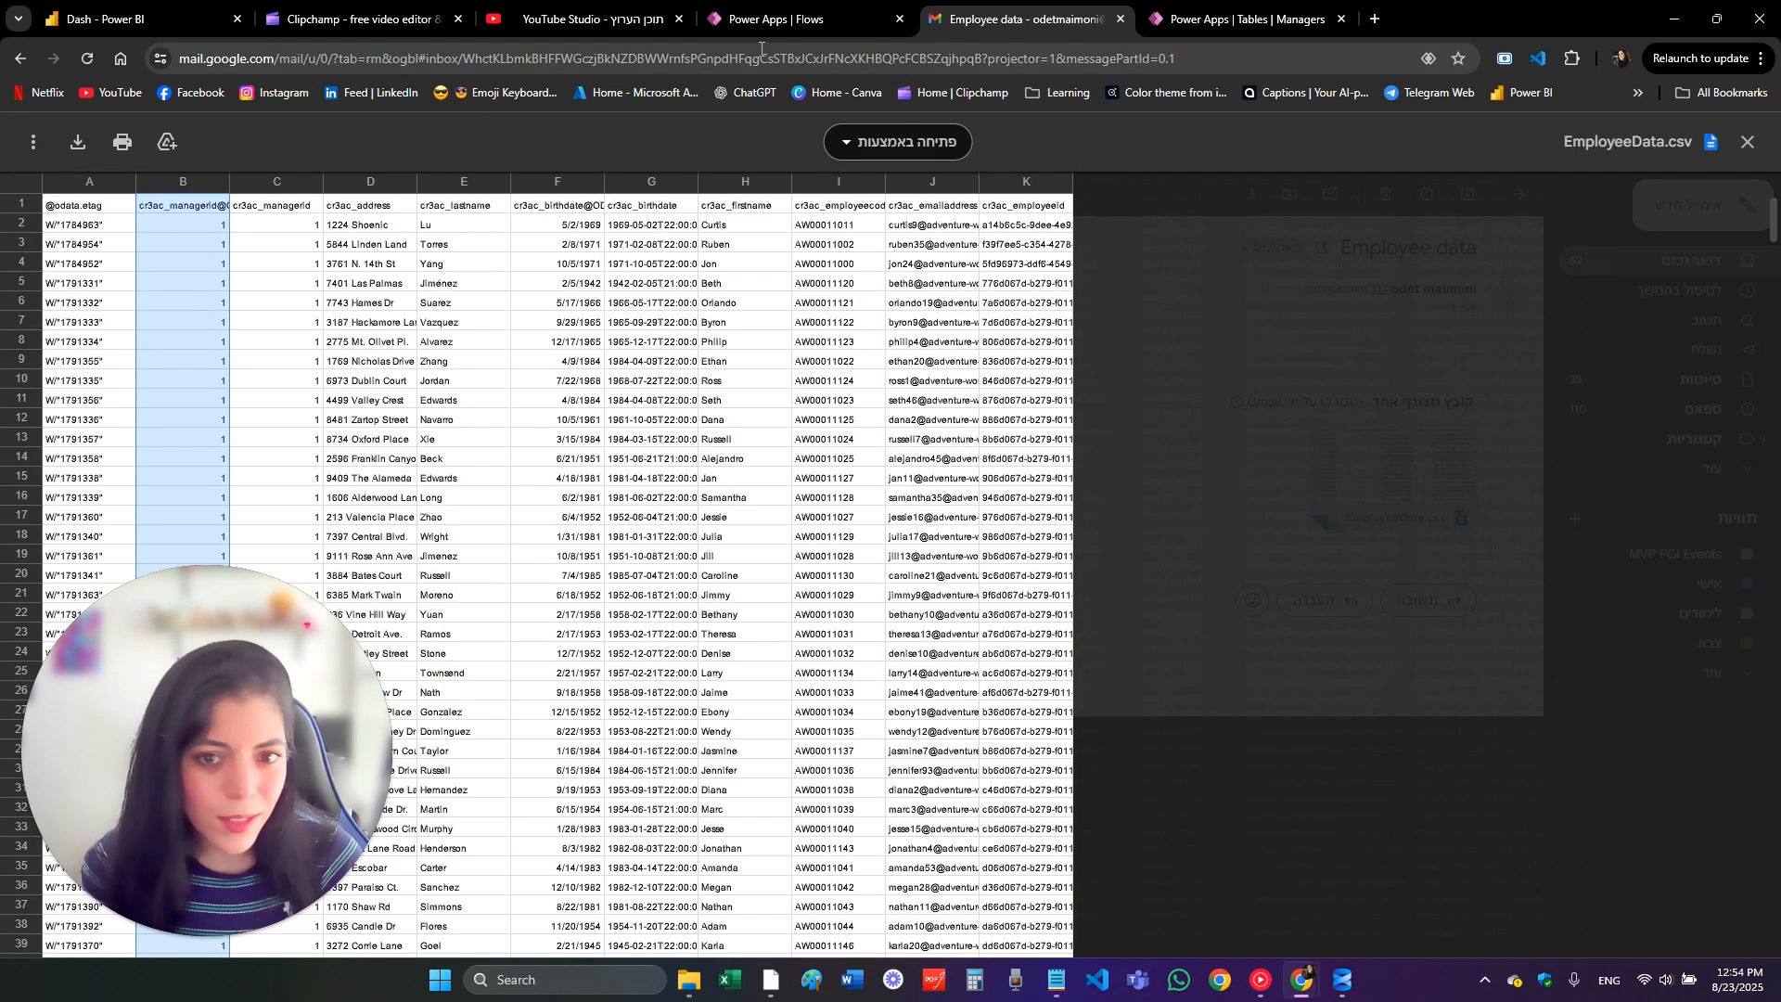
left_click(771, 19)
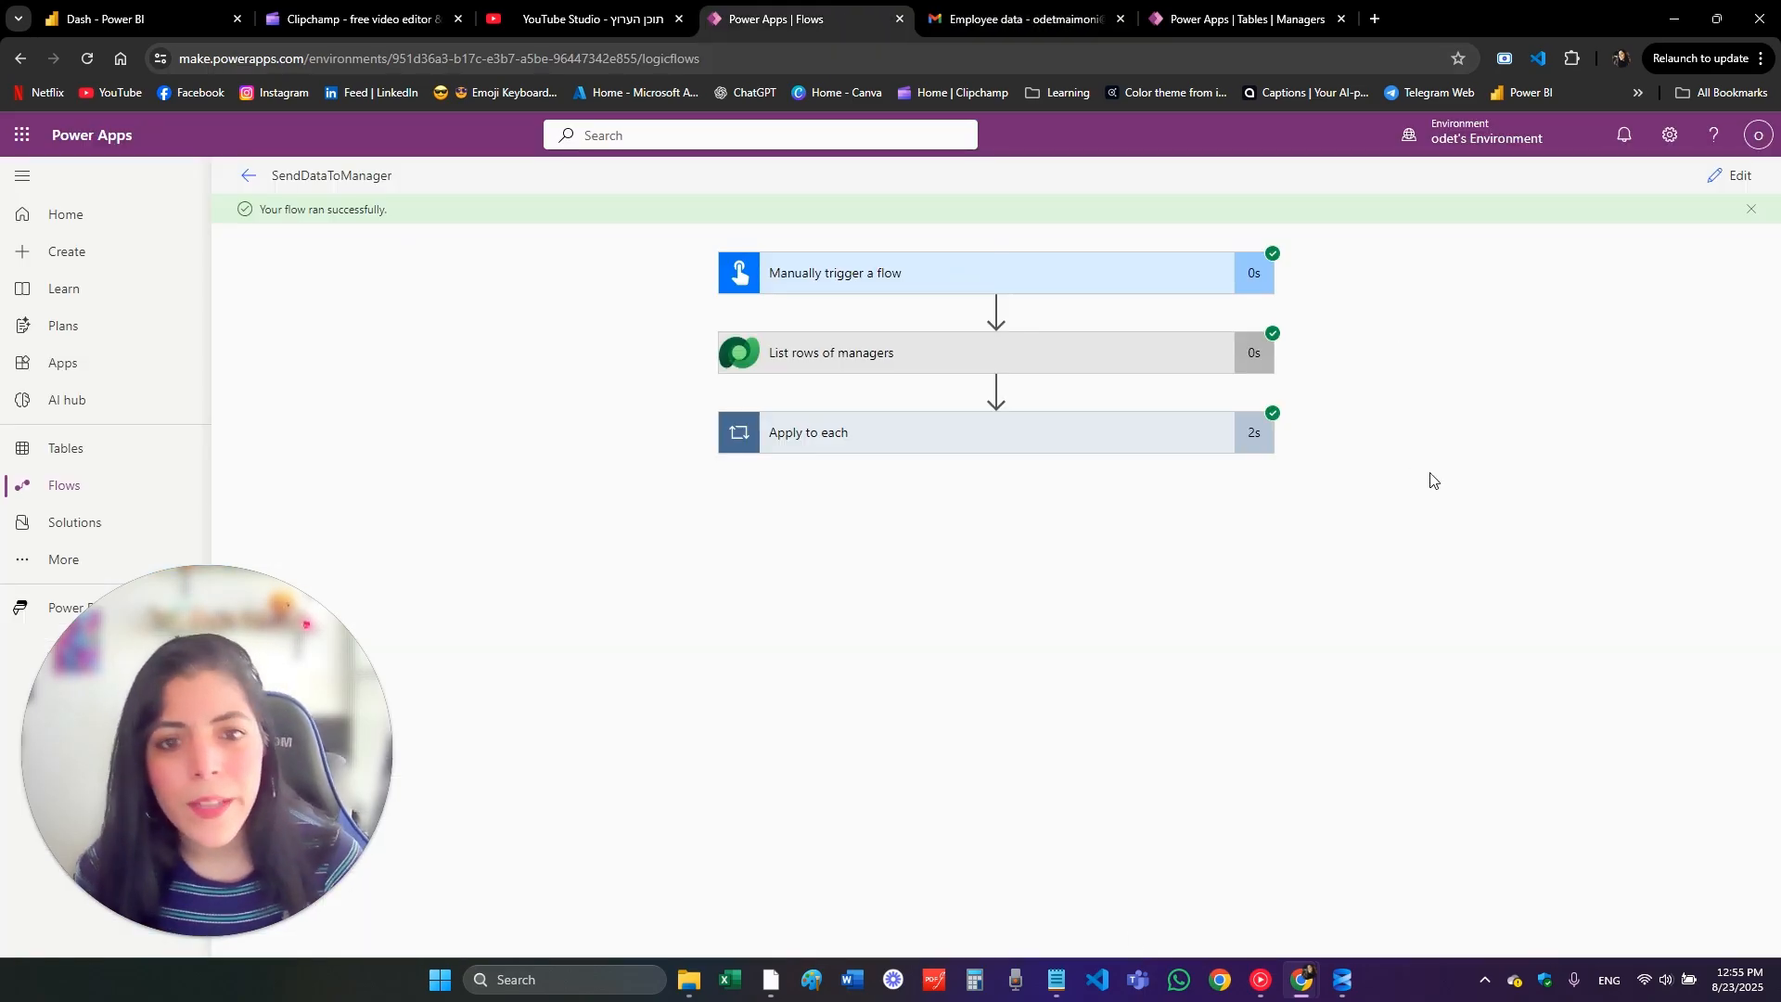